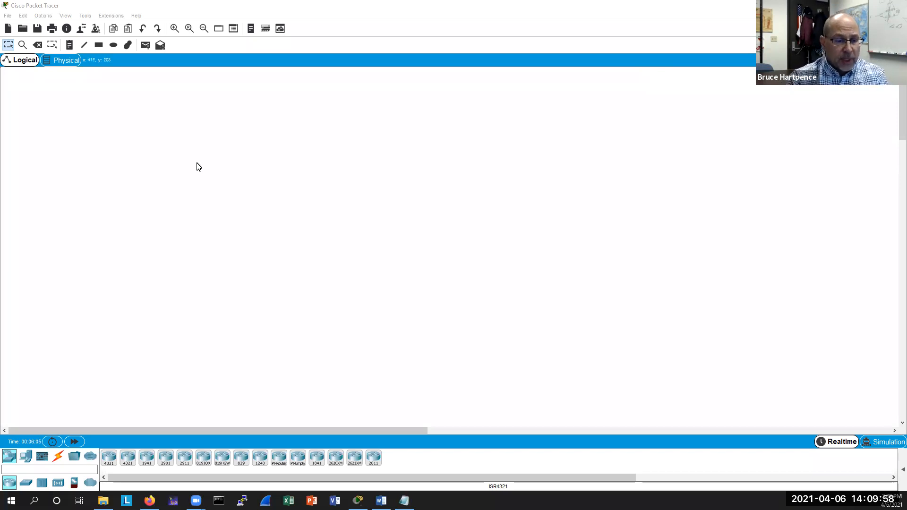
Place a 2811 router in the middle of the workspace.
{"action": "left_click_drag", "start_coordinate": [232, 479], "coordinate": [259, 478]}
{"action": "left_click_drag", "start_coordinate": [332, 460], "coordinate": [429, 192]}
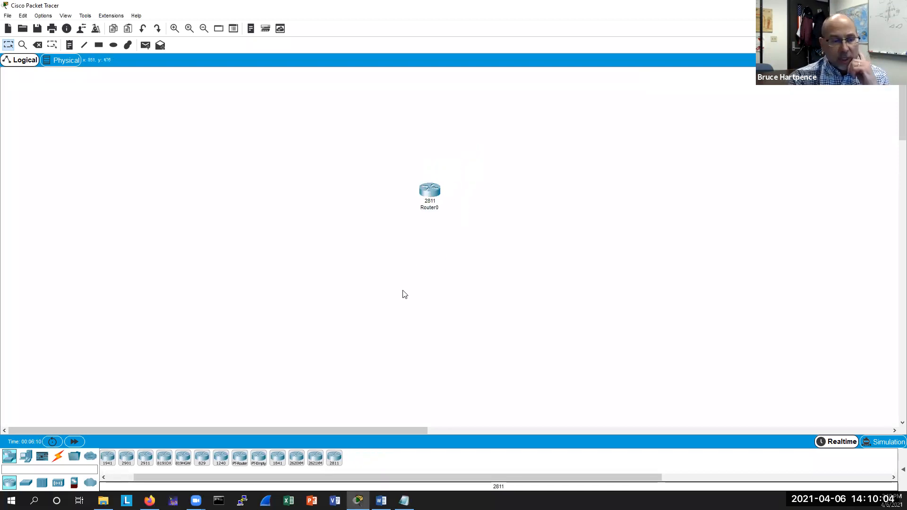
Place a 2960-24TT switch below the router.
{"action": "left_click_drag", "start_coordinate": [27, 482], "coordinate": [429, 274]}
{"action": "left_click", "coordinate": [428, 273]}
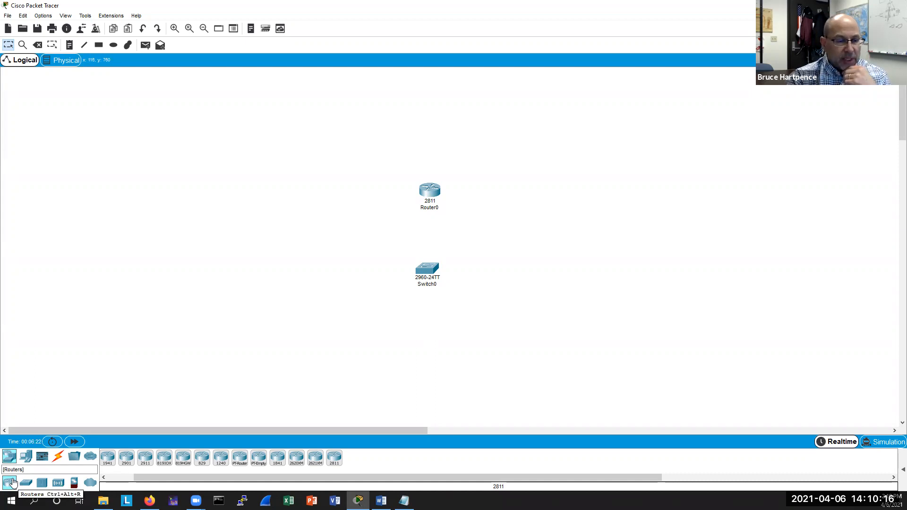
Place two generic PCs, one on each side of the switch.
{"action": "left_click", "coordinate": [26, 456]}
{"action": "left_click", "coordinate": [109, 458]}
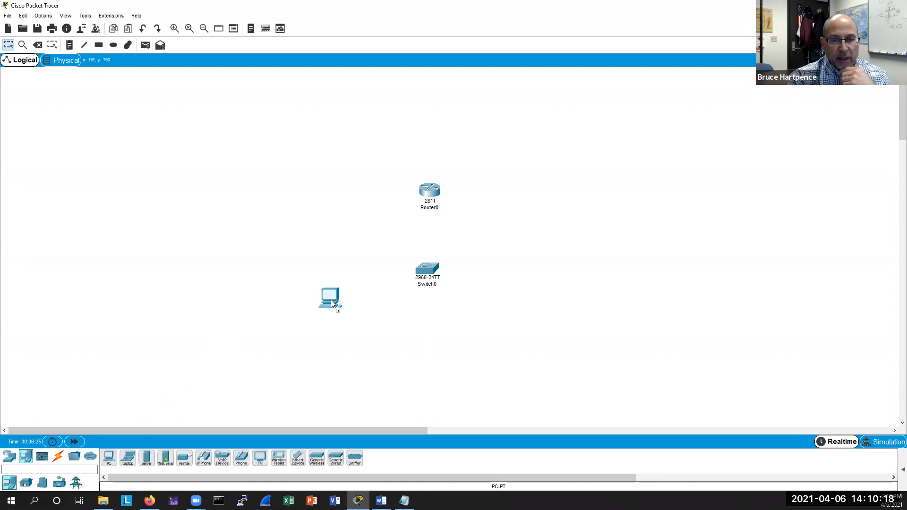
{"action": "left_click", "coordinate": [336, 273]}
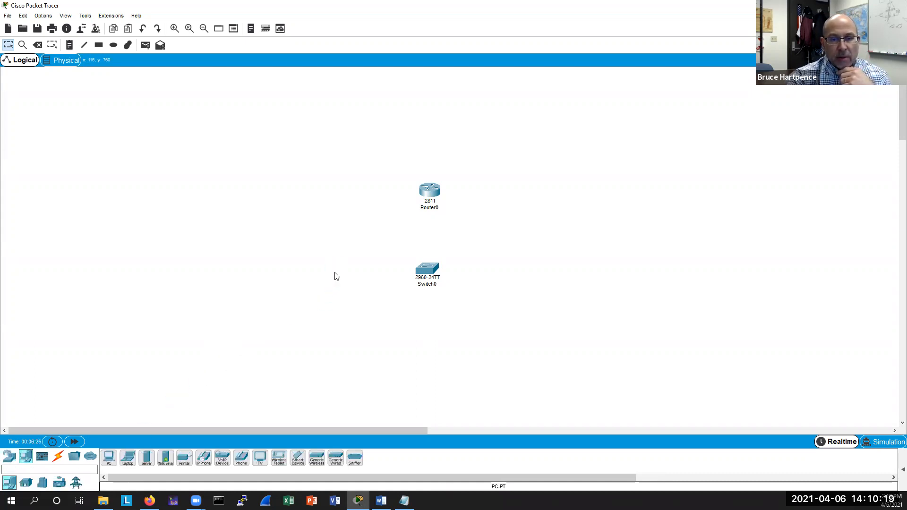
{"action": "left_click", "coordinate": [108, 458]}
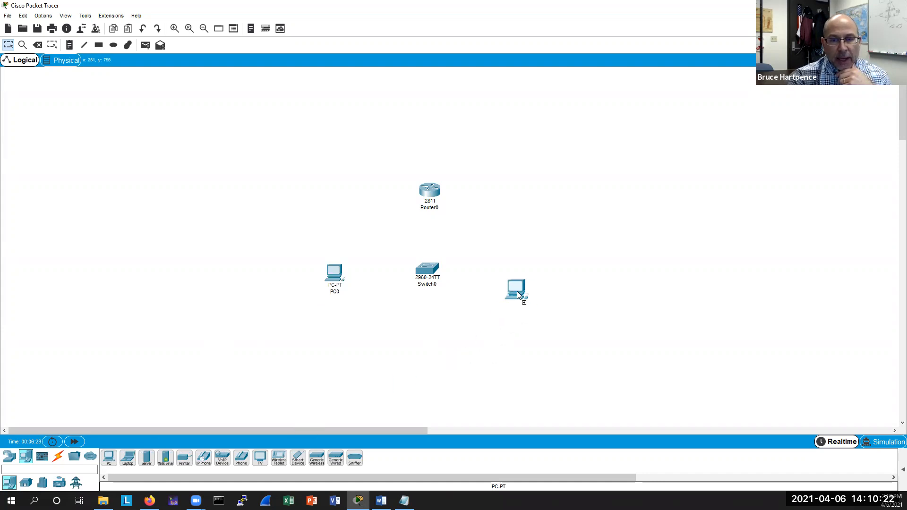
{"action": "left_click", "coordinate": [518, 290]}
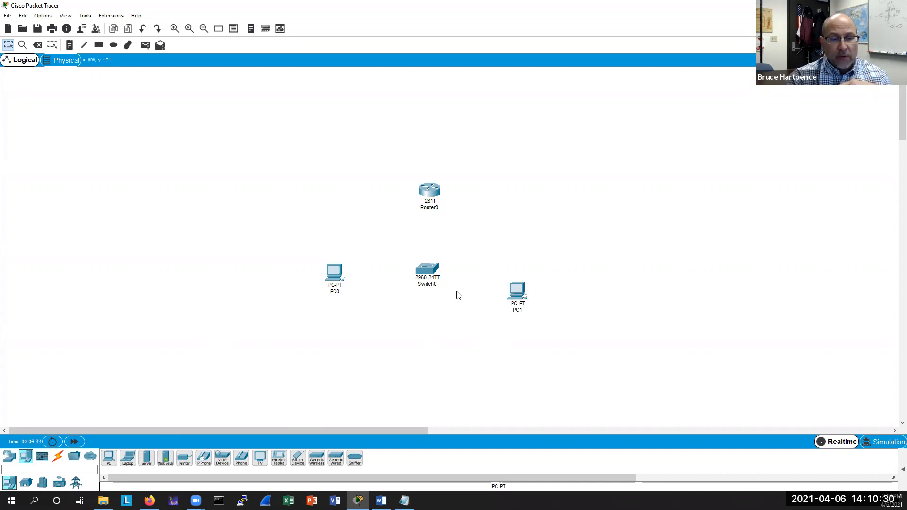
Connect a switch port to the router's FastEthernet0/0 with a copper cable.
{"action": "left_click", "coordinate": [58, 457]}
{"action": "left_click", "coordinate": [184, 458]}
{"action": "left_click", "coordinate": [428, 268]}
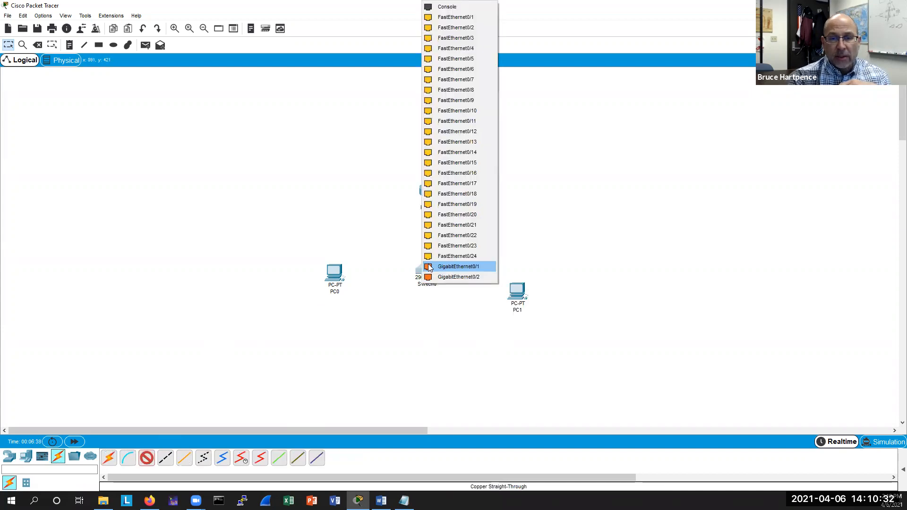
{"action": "left_click", "coordinate": [432, 245]}
{"action": "left_click", "coordinate": [428, 192]}
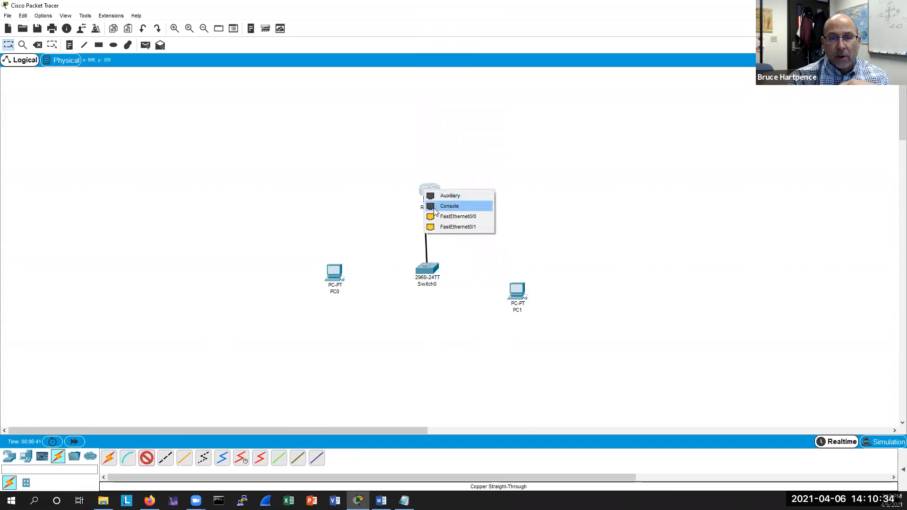
{"action": "left_click", "coordinate": [435, 216]}
Delete the cable between the switch and the router.
{"action": "left_click", "coordinate": [144, 462]}
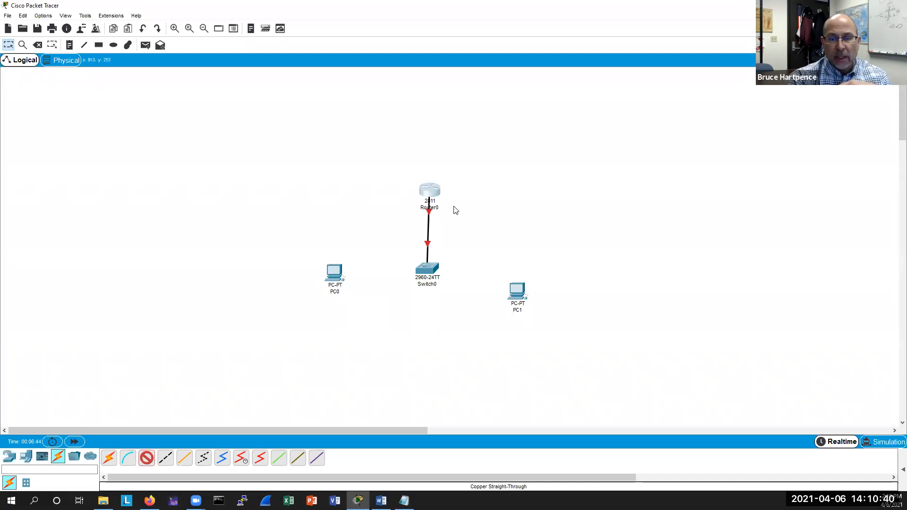
{"action": "left_click", "coordinate": [432, 271]}
{"action": "left_click", "coordinate": [482, 249]}
{"action": "left_click", "coordinate": [38, 45]}
{"action": "left_click", "coordinate": [431, 224]}
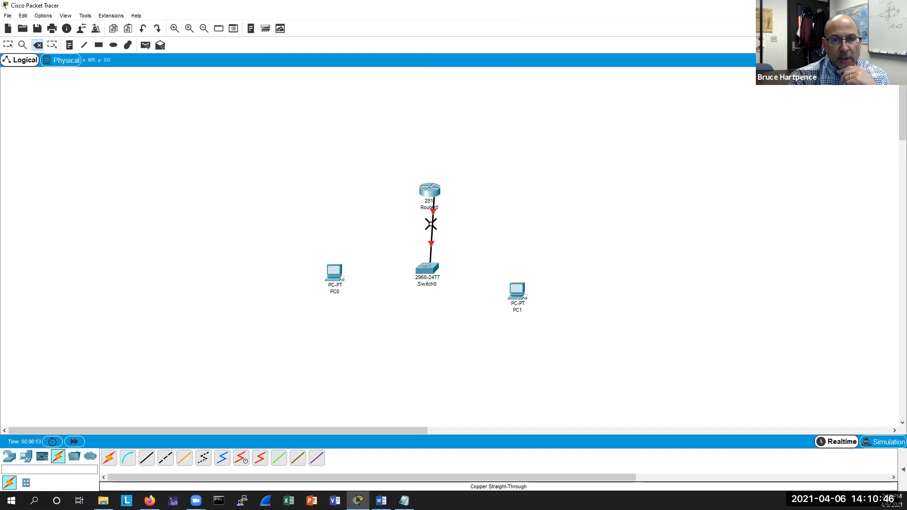
{"action": "left_click", "coordinate": [430, 224]}
{"action": "key", "text": "Escape"}
Connect switch FastEthernet0/1 to router FastEthernet0/0 with a copper straight-through cable.
{"action": "left_click", "coordinate": [146, 457]}
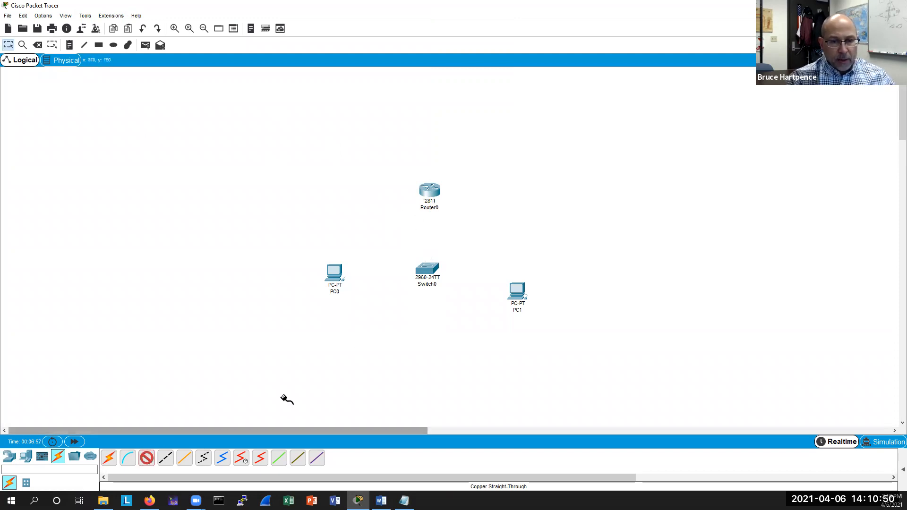
{"action": "left_click", "coordinate": [426, 272]}
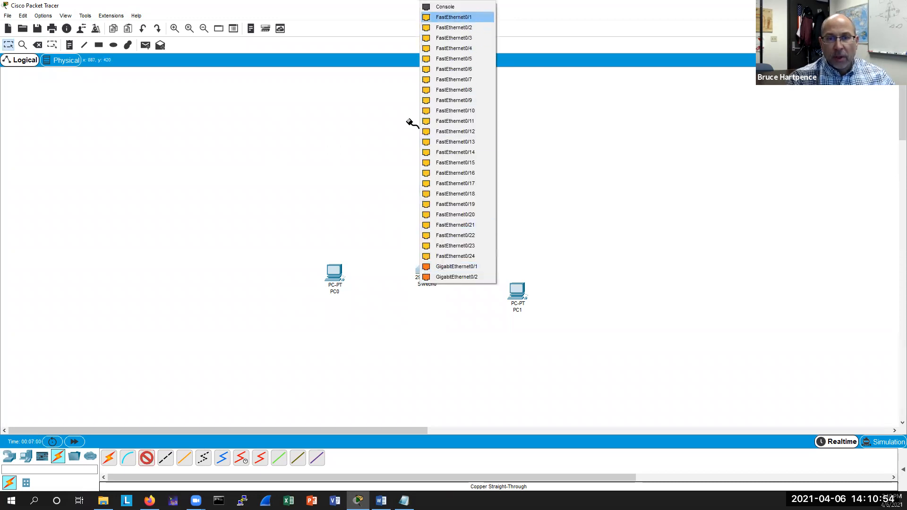
{"action": "left_click", "coordinate": [453, 17]}
{"action": "left_click", "coordinate": [430, 190]}
{"action": "left_click", "coordinate": [443, 215]}
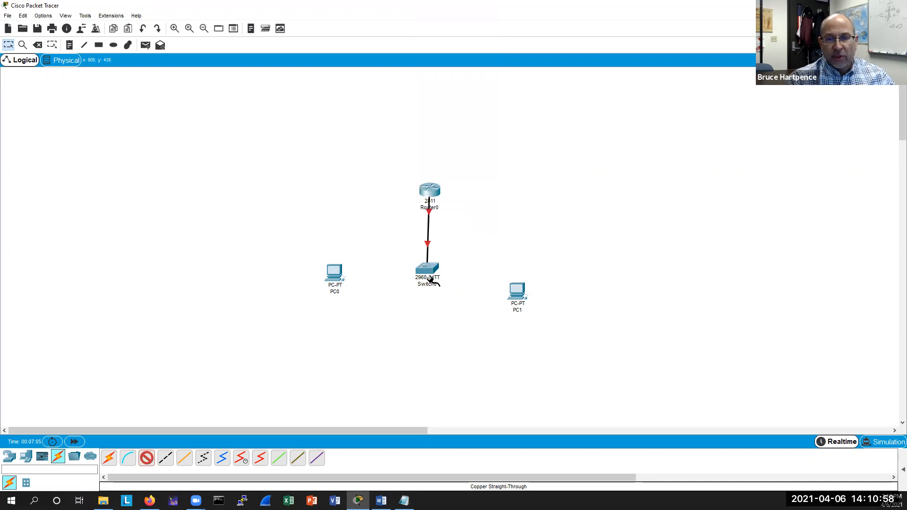
Connect switch FastEthernet0/13 to the router's second FastEthernet port with another straight-through cable.
{"action": "left_click", "coordinate": [443, 272]}
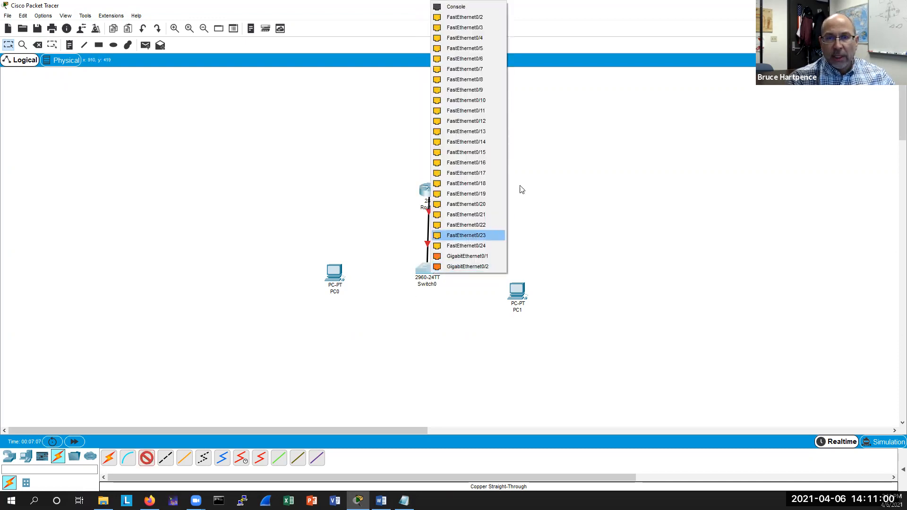
{"action": "left_click", "coordinate": [469, 132]}
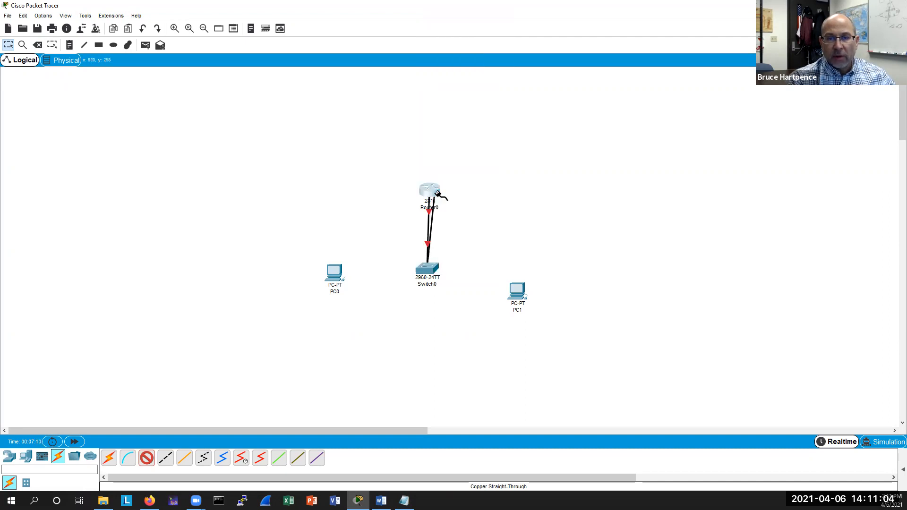
{"action": "left_click", "coordinate": [435, 191]}
{"action": "left_click", "coordinate": [395, 210]}
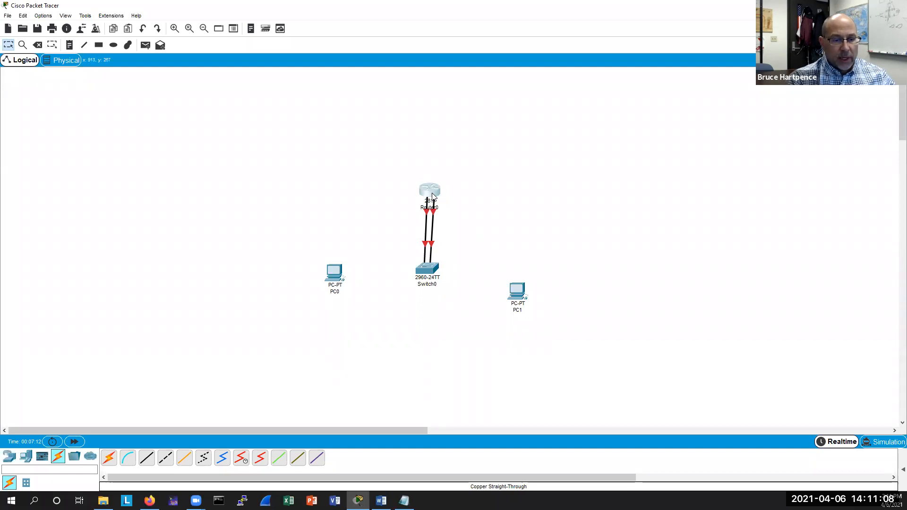
Connect PC0's FastEthernet0 to switch port FastEthernet0/2 with a straight-through cable.
{"action": "left_click", "coordinate": [334, 273]}
{"action": "left_click", "coordinate": [369, 310]}
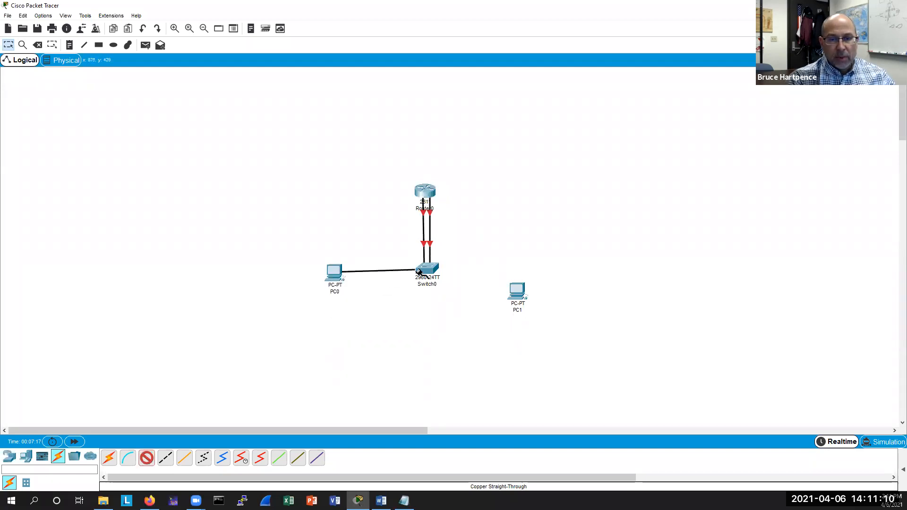
{"action": "left_click", "coordinate": [428, 268]}
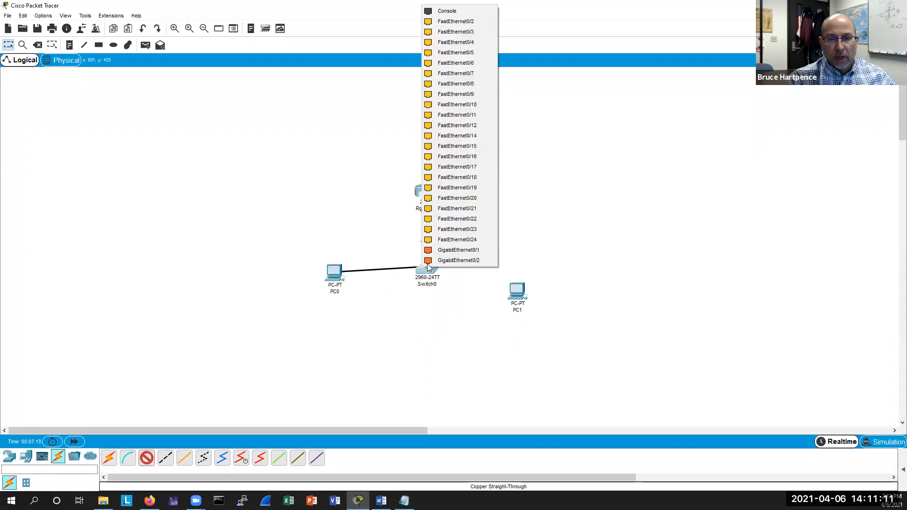
{"action": "left_click", "coordinate": [457, 21]}
Connect PC1's FastEthernet0 to switch port FastEthernet0/11 with a straight-through cable.
{"action": "left_click", "coordinate": [147, 458]}
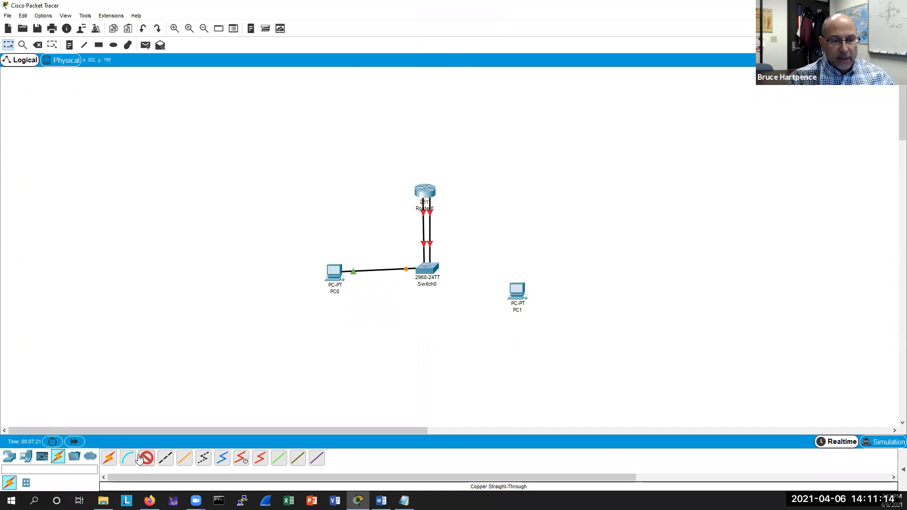
{"action": "left_click", "coordinate": [515, 292]}
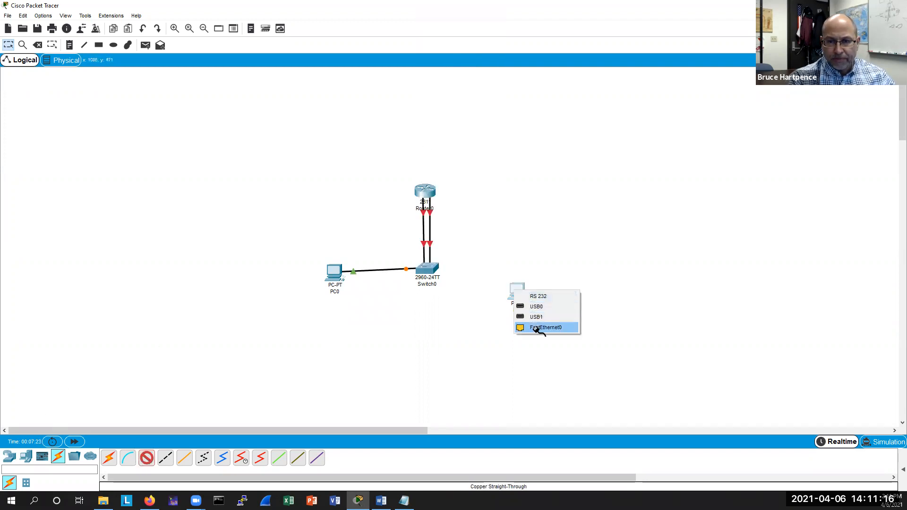
{"action": "left_click", "coordinate": [538, 327]}
{"action": "left_click", "coordinate": [433, 271]}
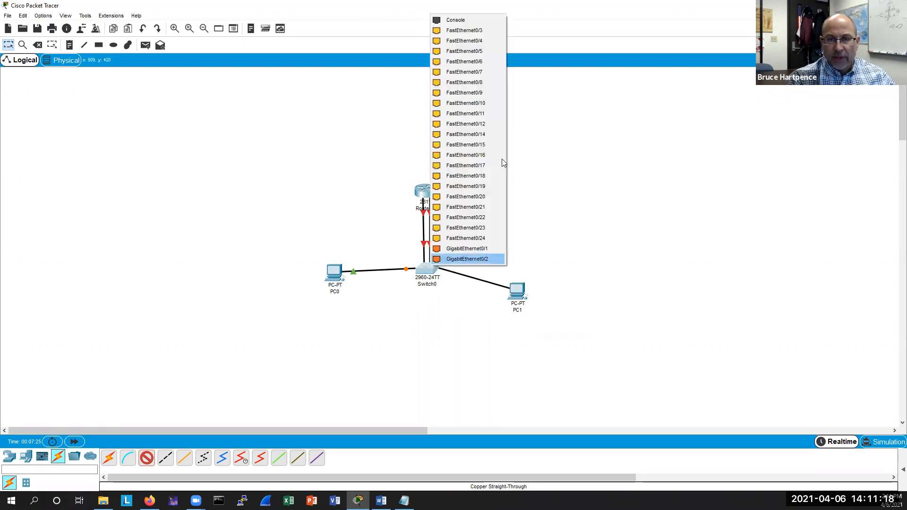
{"action": "left_click", "coordinate": [497, 115]}
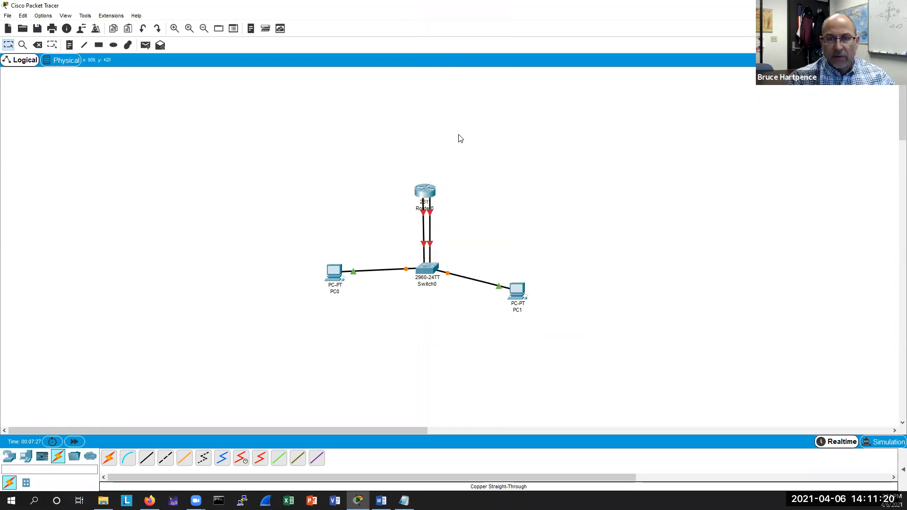
Open the router's command line interface and answer no to the initial configuration dialog.
{"action": "double_click", "coordinate": [426, 189]}
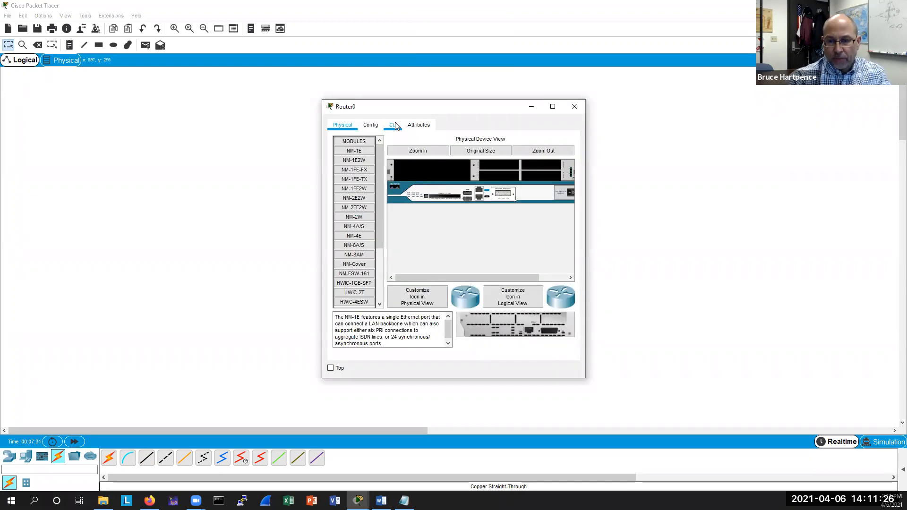
{"action": "left_click", "coordinate": [395, 125]}
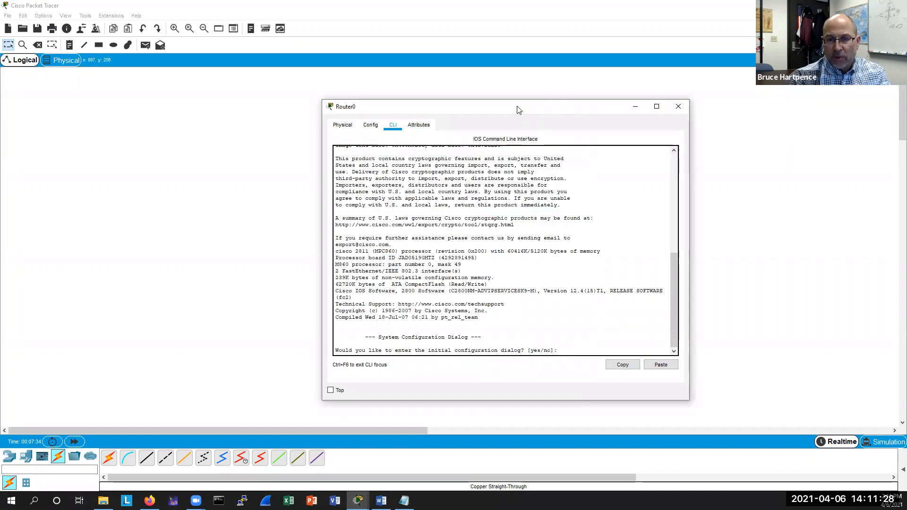
{"action": "left_click_drag", "start_coordinate": [517, 106], "coordinate": [484, 81]}
{"action": "left_click", "coordinate": [521, 164]}
{"action": "type", "text": "no"}
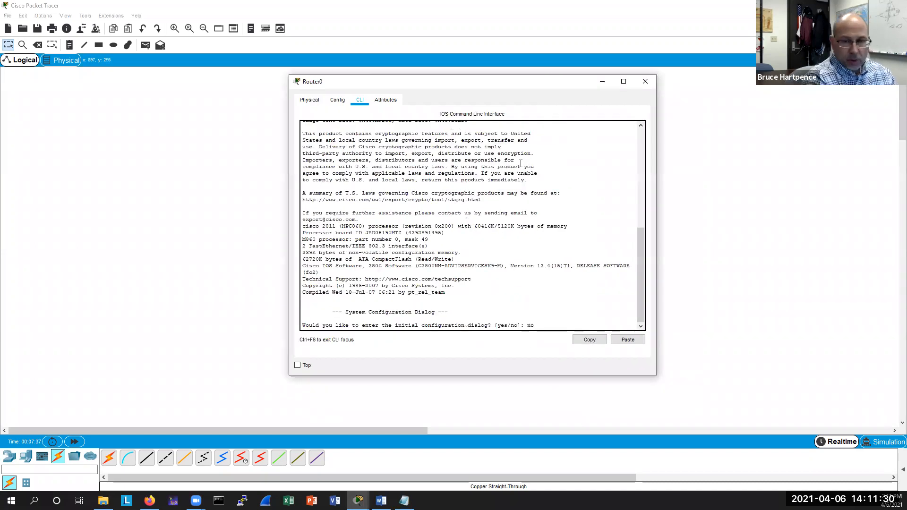
{"action": "key", "text": "Return"}
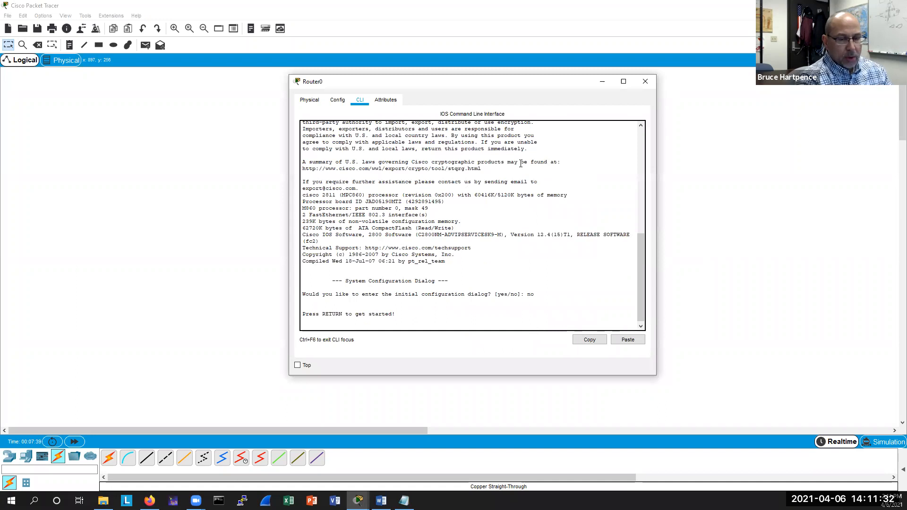
Start the router session and enter privileged EXEC mode with ena.
{"action": "key", "text": "Return"}
{"action": "key", "text": "Return"}
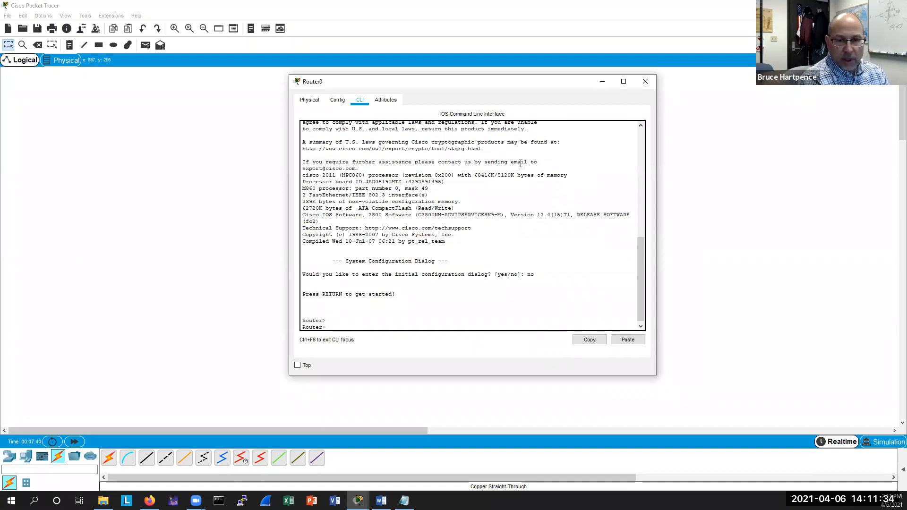
{"action": "type", "text": "ena"}
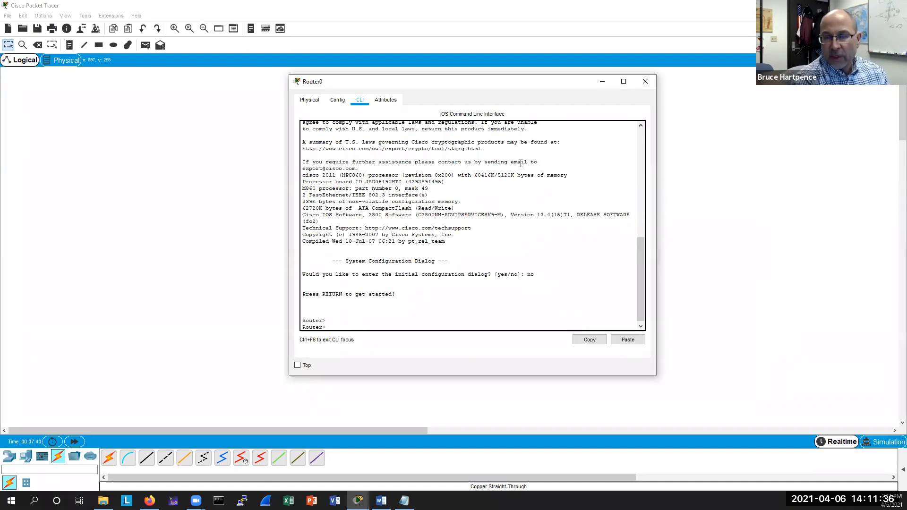
{"action": "key", "text": "Return"}
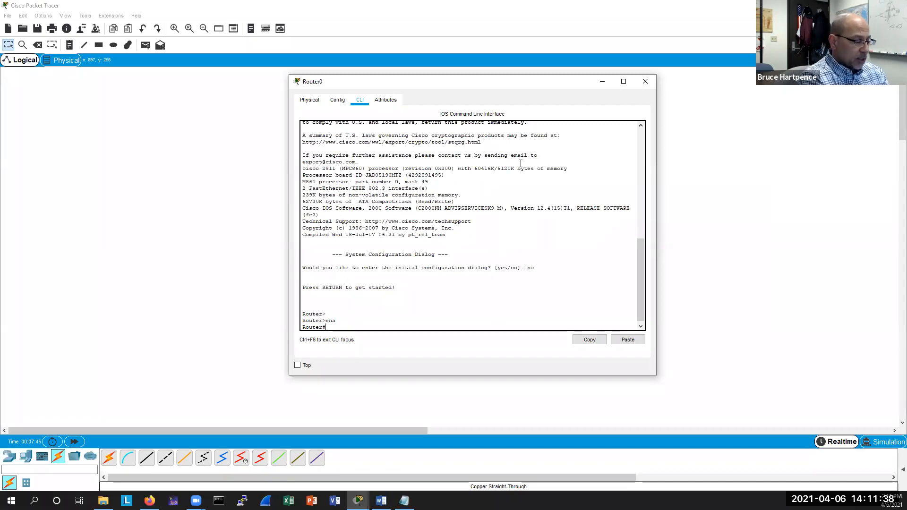
Enter global configuration mode with conf t and select interface f0/0.
{"action": "type", "text": "int f0/0"}
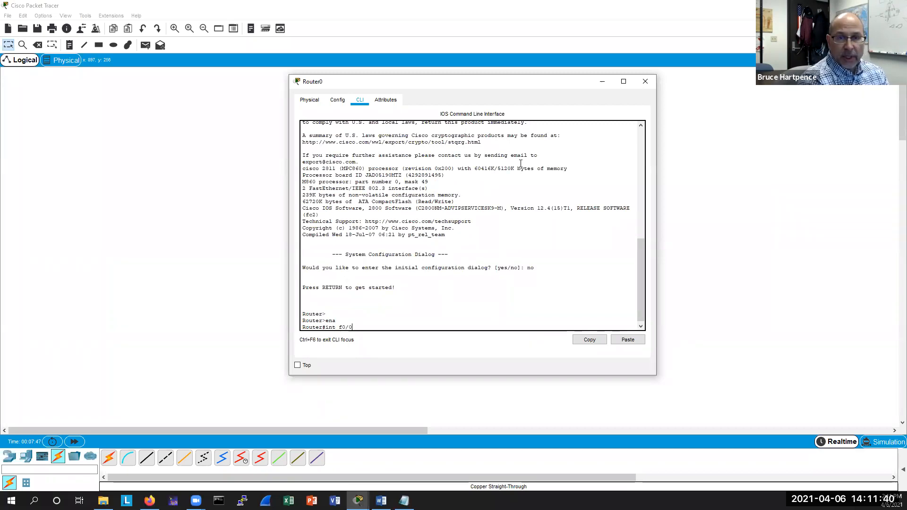
{"action": "key", "text": "Return"}
{"action": "type", "text": "conf t"}
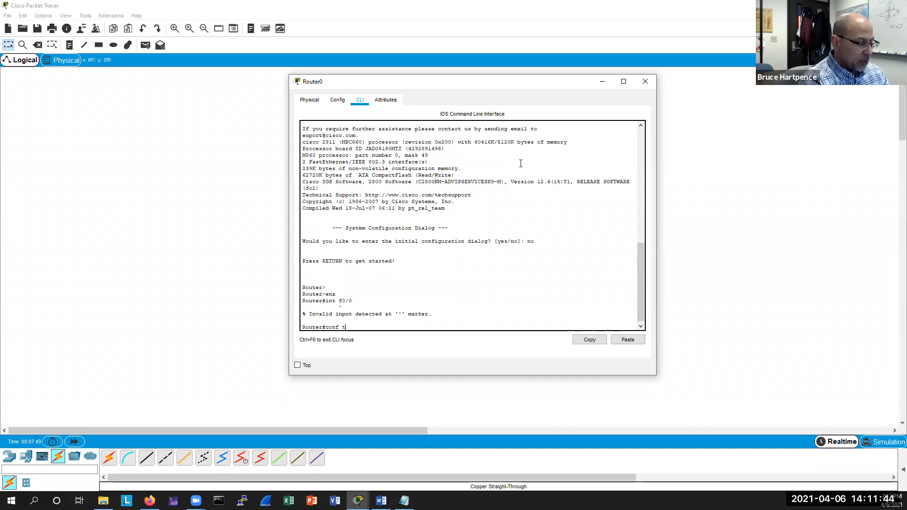
{"action": "key", "text": "Return"}
{"action": "type", "text": "int f0/0"}
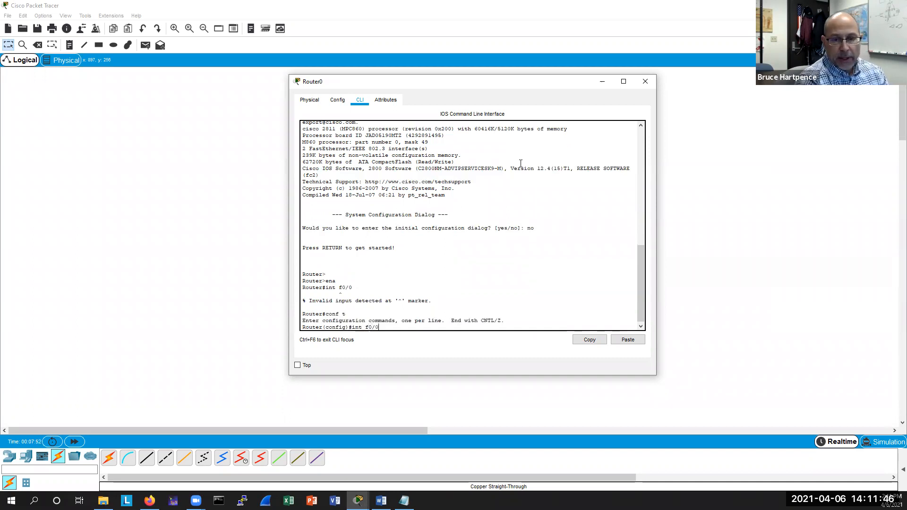
{"action": "key", "text": "Return"}
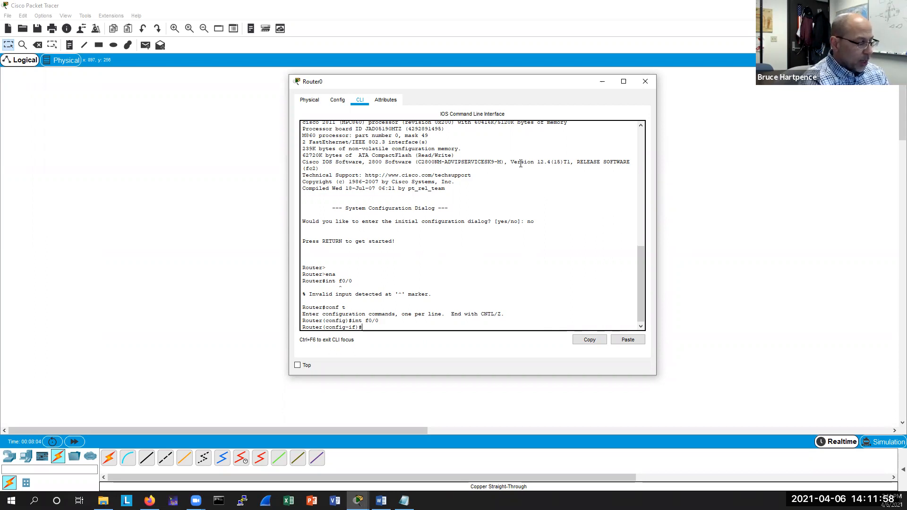
Assign IP address 192.168.100.254 with mask 255.255.255.0 to the router's f0/0 interface.
{"action": "type", "text": "ip addr 192.168.100."}
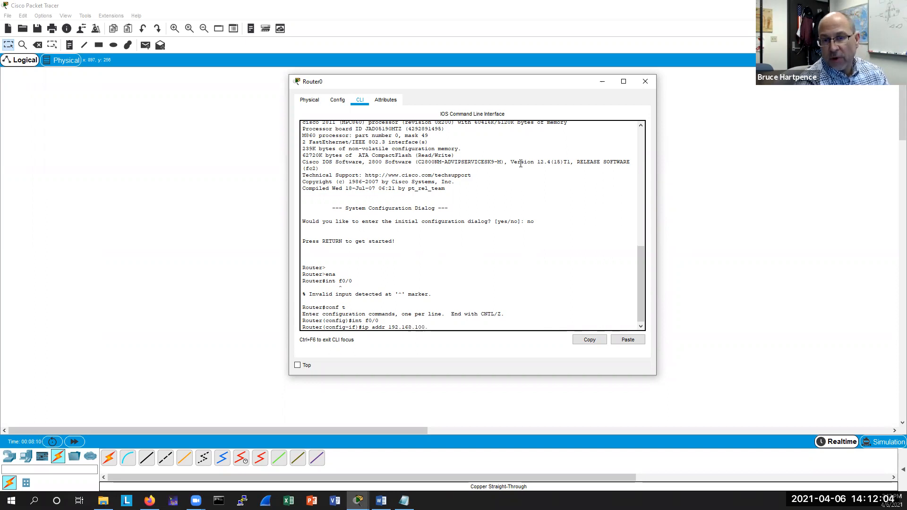
{"action": "type", "text": "2"}
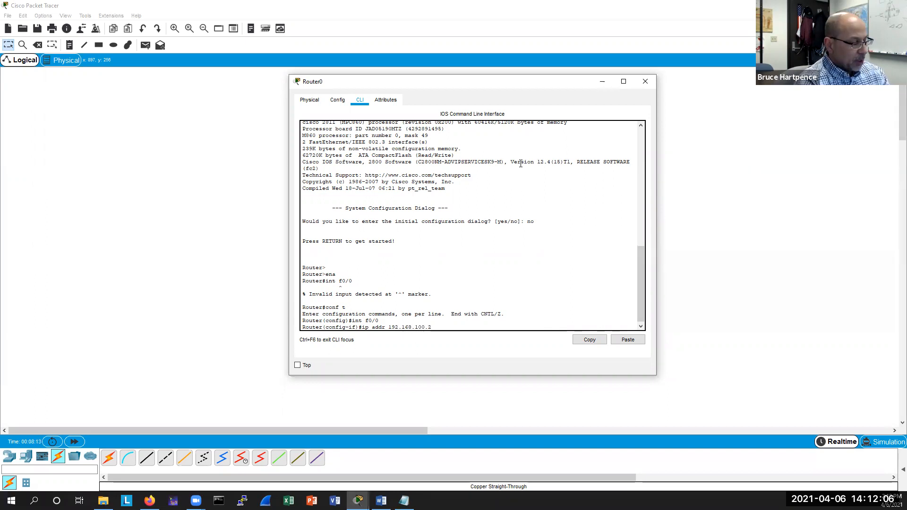
{"action": "type", "text": "54 255.255.255.0"}
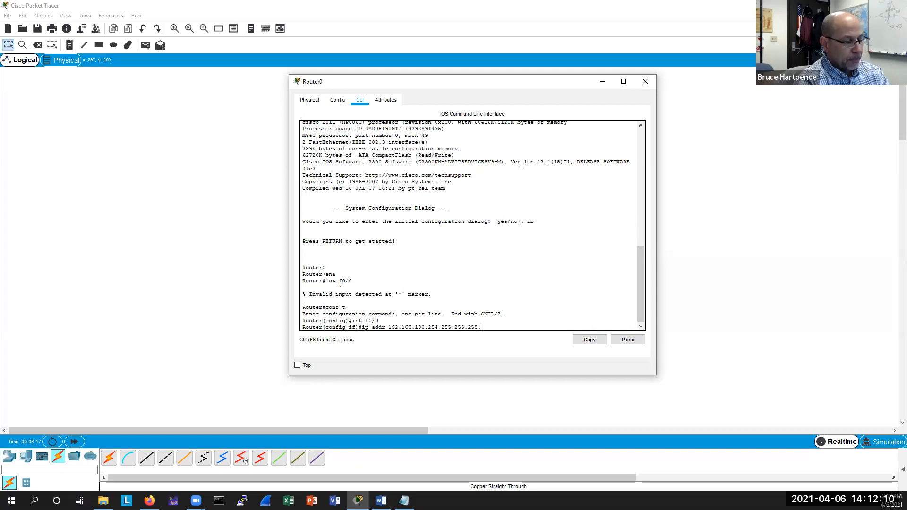
{"action": "key", "text": "Return"}
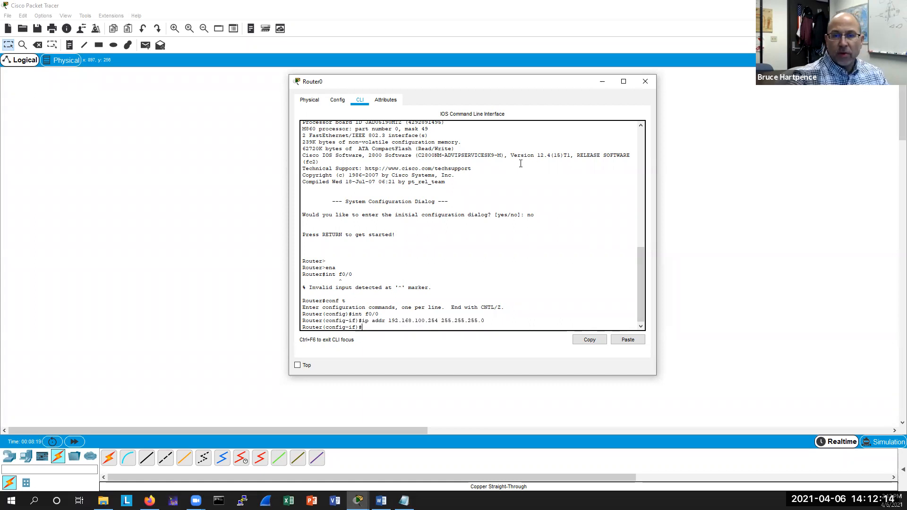
Enable interface f0/0 with no shut.
{"action": "type", "text": "no shut"}
{"action": "key", "text": "Return"}
{"action": "left_click_drag", "start_coordinate": [425, 82], "coordinate": [680, 135]}
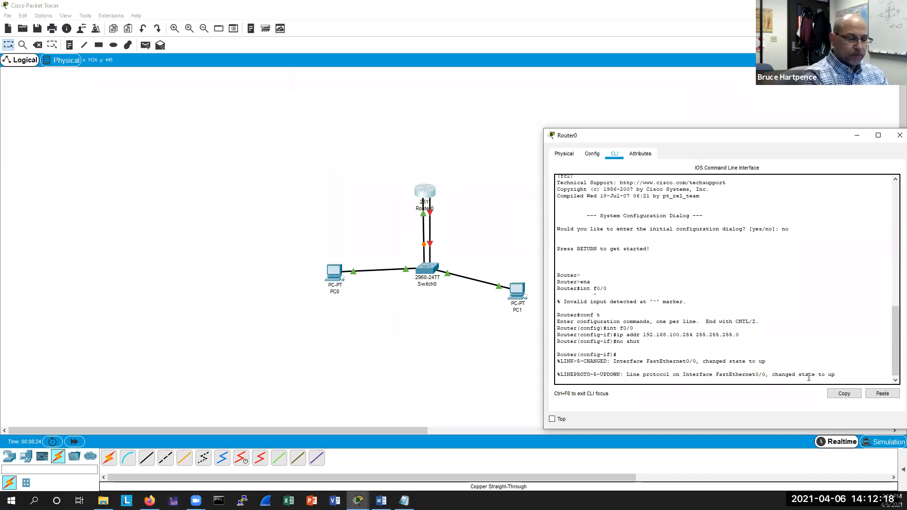
{"action": "key", "text": "Return"}
{"action": "key", "text": "Return"}
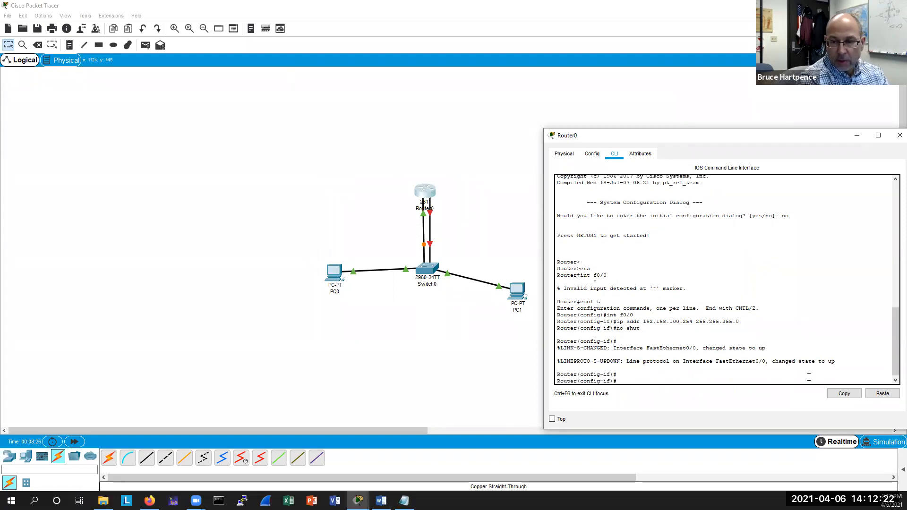
Switch to interface f0/1 and enable it with no shut.
{"action": "key", "text": "Up"}
{"action": "key", "text": "Up"}
{"action": "key", "text": "Up"}
{"action": "key", "text": "BackSpace"}
{"action": "type", "text": "1"}
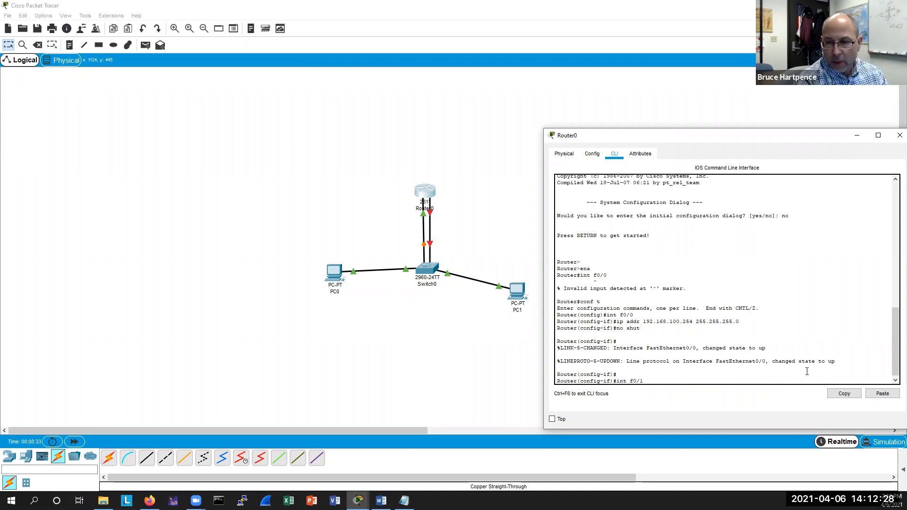
{"action": "key", "text": "Return"}
{"action": "type", "text": "no shut"}
{"action": "key", "text": "Return"}
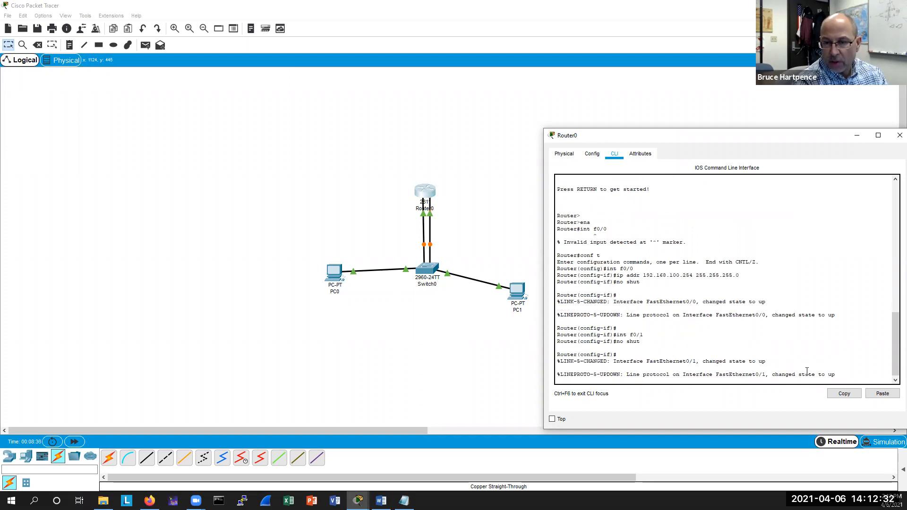
Assign IP address 192.168.200.254 with mask 255.255.255.0 to interface f0/1.
{"action": "key", "text": "Up"}
{"action": "key", "text": "Return"}
{"action": "key", "text": "Return"}
{"action": "key", "text": "Return"}
{"action": "key", "text": "Up"}
{"action": "key", "text": "Up"}
{"action": "key", "text": "Up"}
{"action": "key", "text": "Up"}
{"action": "key", "text": "Up"}
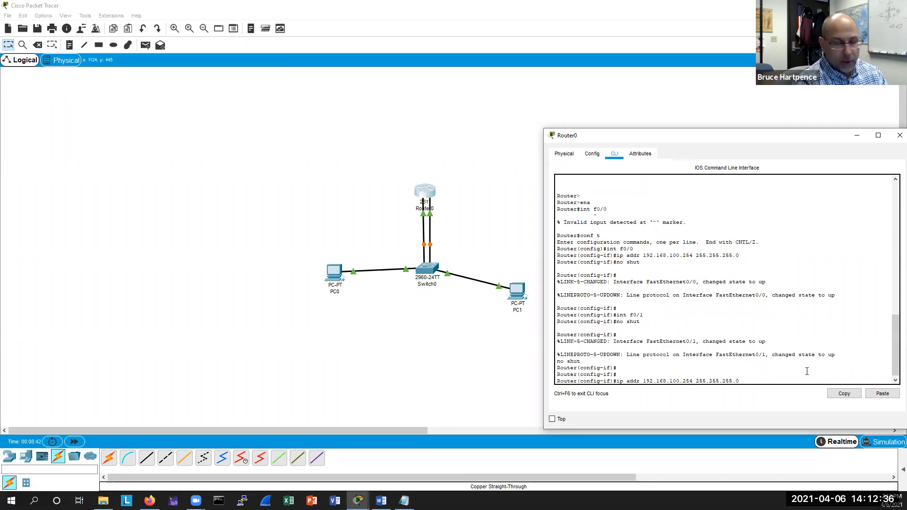
{"action": "key", "text": "BackSpace"}
{"action": "type", "text": "2"}
{"action": "key", "text": "Return"}
{"action": "key", "text": "Return"}
{"action": "key", "text": "Return"}
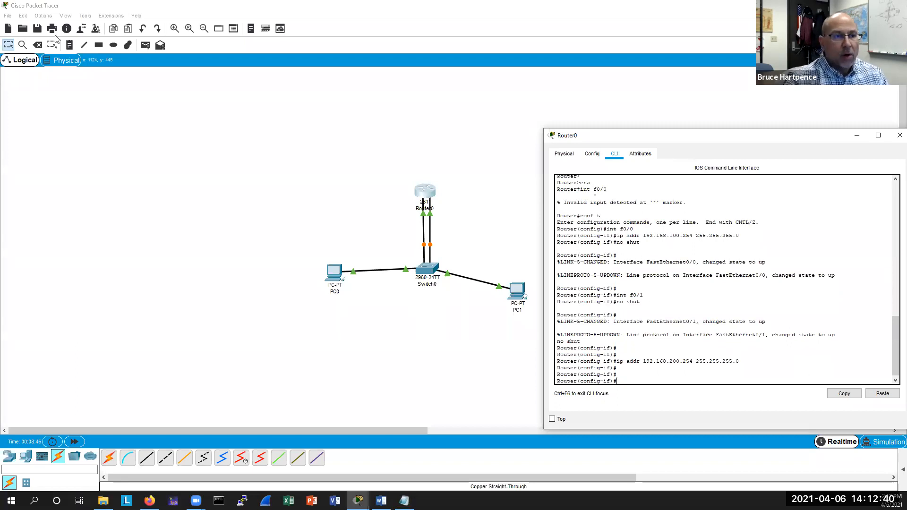
Add a canvas note reading 192.168.100.0/24 above PC0's side of the network.
{"action": "left_click", "coordinate": [70, 45]}
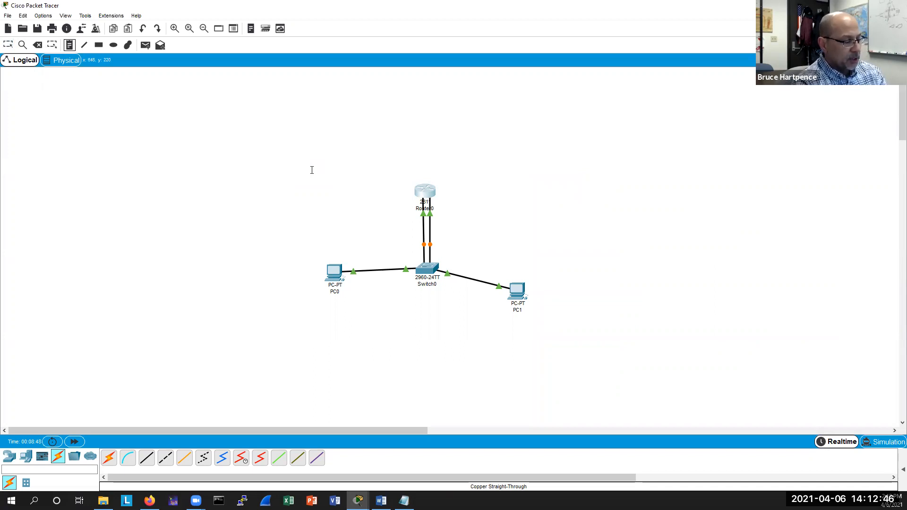
{"action": "left_click", "coordinate": [312, 170]}
{"action": "type", "text": "192.168.1..0"}
{"action": "key", "text": "BackSpace"}
{"action": "type", "text": "00"}
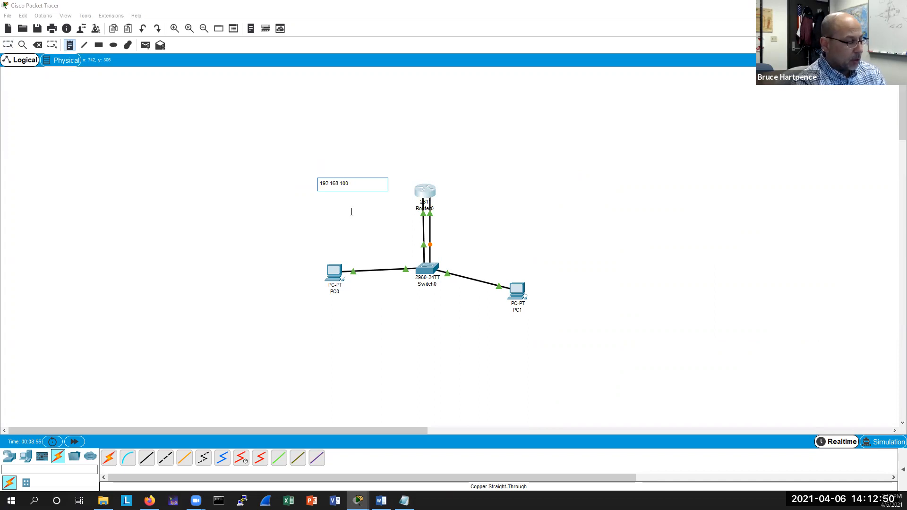
{"action": "type", "text": ".0/"}
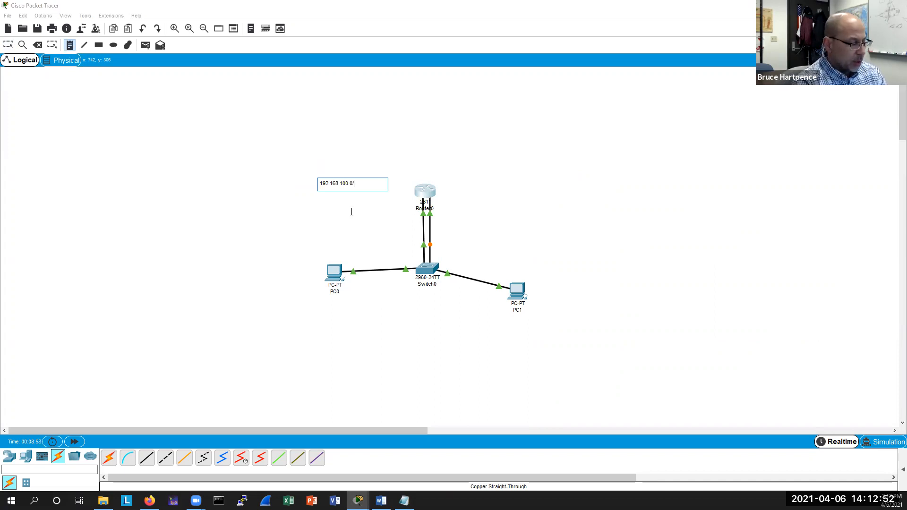
{"action": "type", "text": "24"}
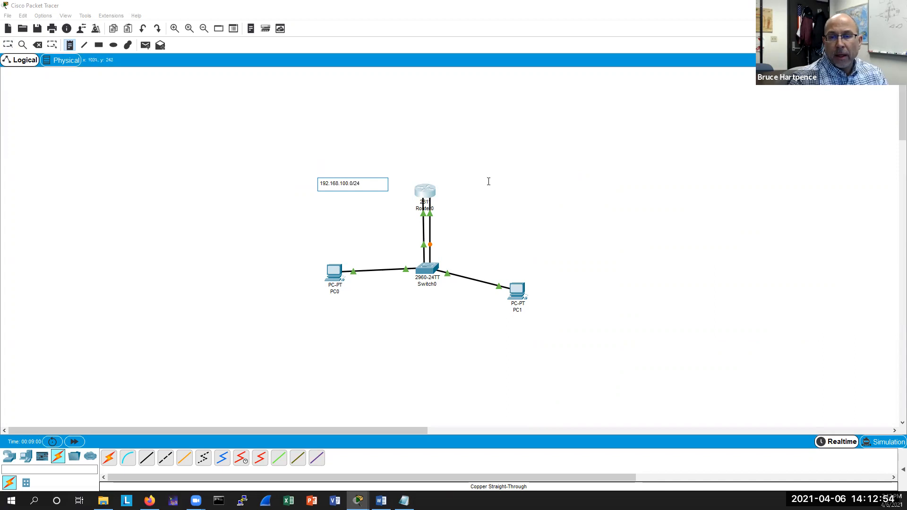
Add a canvas note reading 192.168.200.0/24 above PC1's side of the network.
{"action": "left_click", "coordinate": [492, 185]}
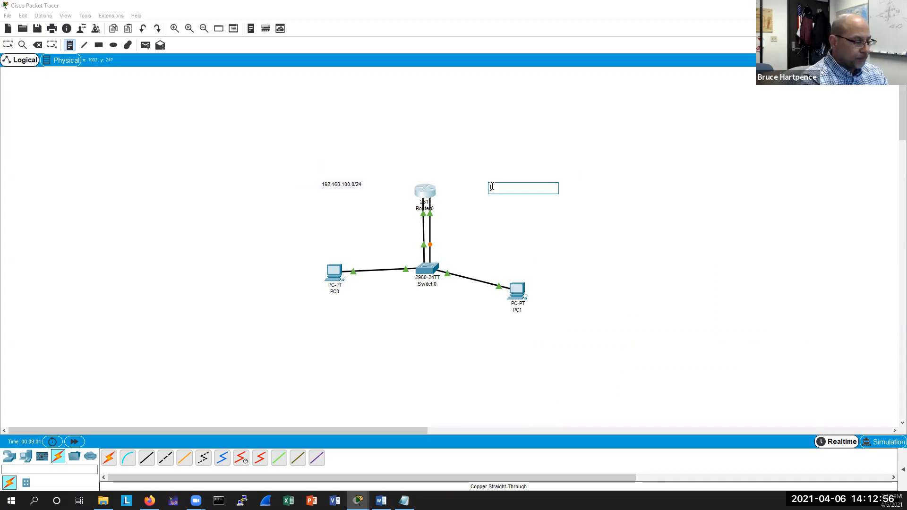
{"action": "type", "text": "192.168"}
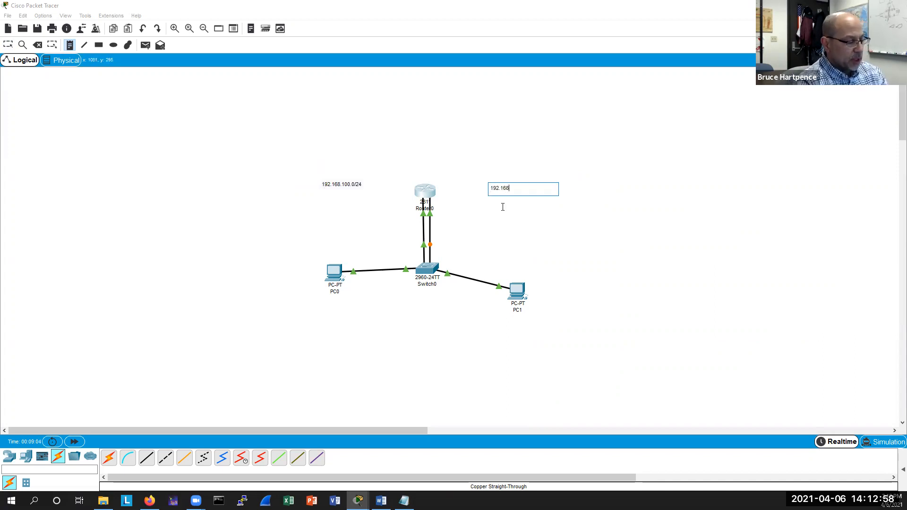
{"action": "type", "text": ".200."}
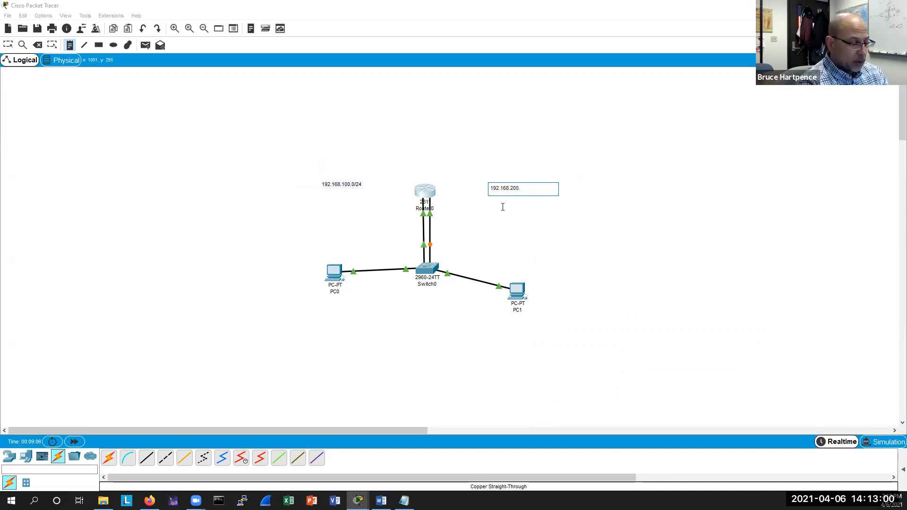
{"action": "type", "text": "0/24"}
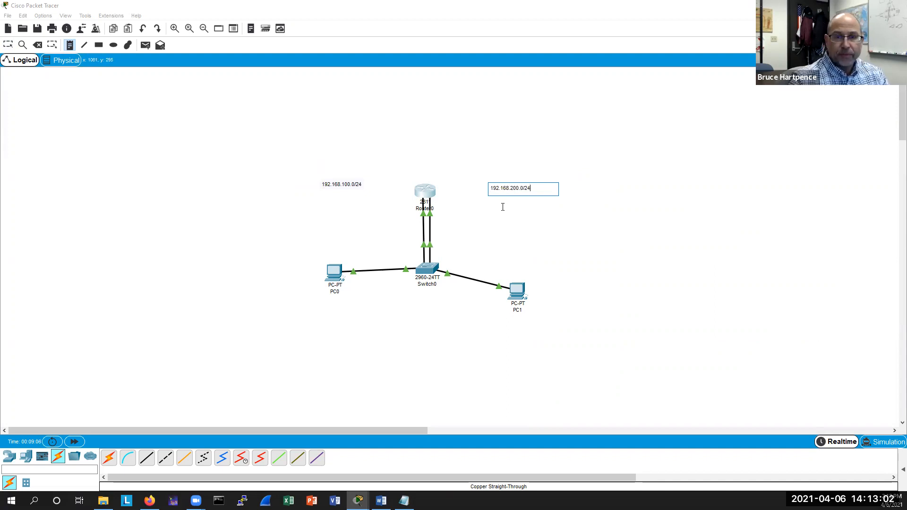
{"action": "key", "text": "Escape"}
Open PC0's configuration and set its FastEthernet0 static IP address to 192.168.100.1.
{"action": "double_click", "coordinate": [334, 272]}
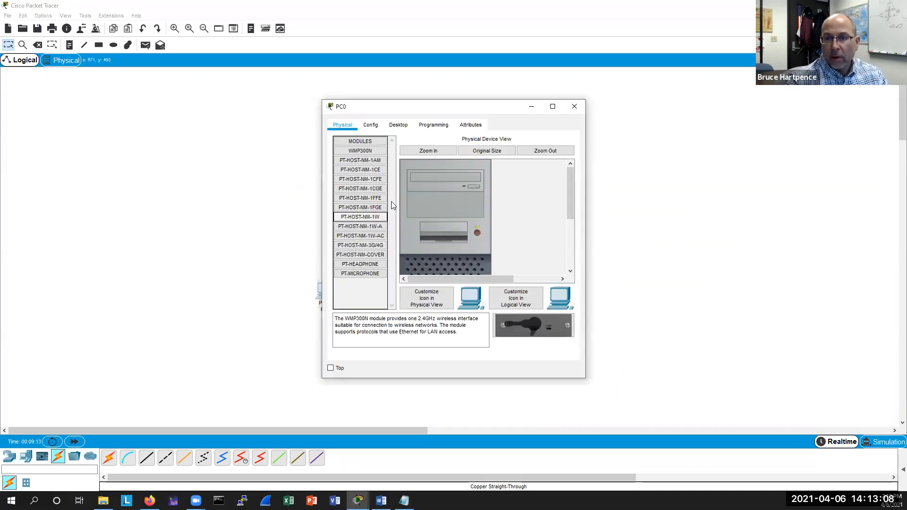
{"action": "left_click_drag", "start_coordinate": [370, 107], "coordinate": [623, 114]}
{"action": "left_click", "coordinate": [624, 132]}
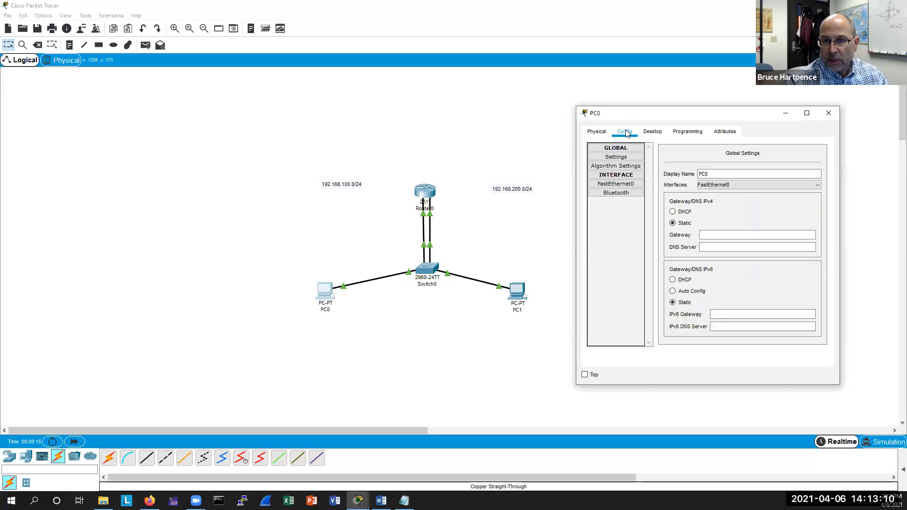
{"action": "left_click", "coordinate": [601, 189]}
{"action": "left_click", "coordinate": [753, 221]}
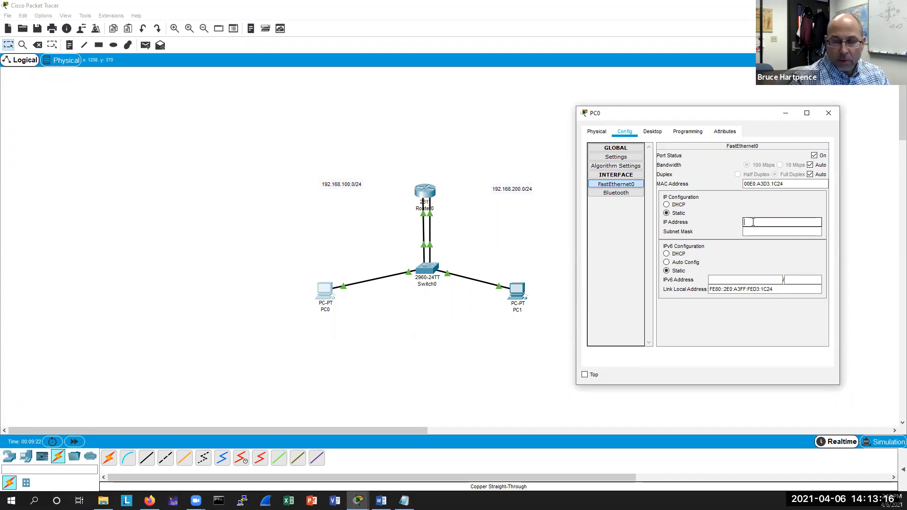
{"action": "type", "text": "192"}
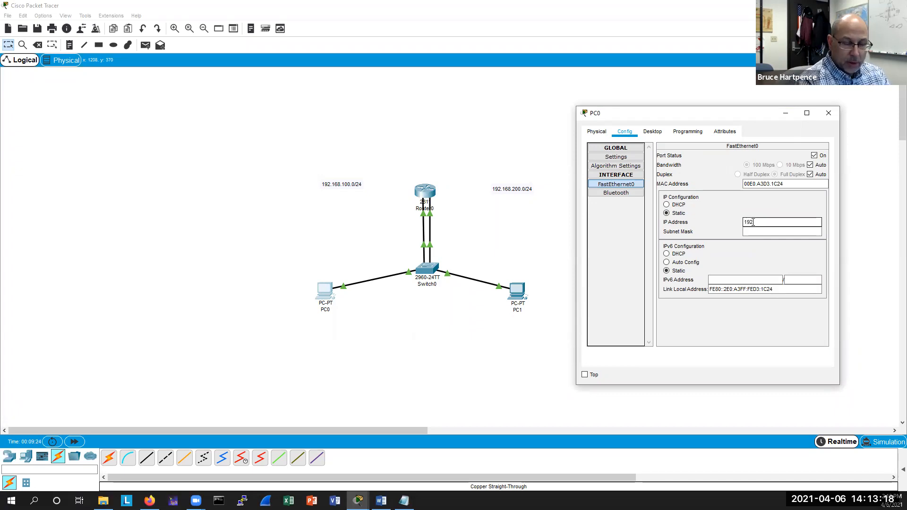
{"action": "type", "text": ".168.11.1"}
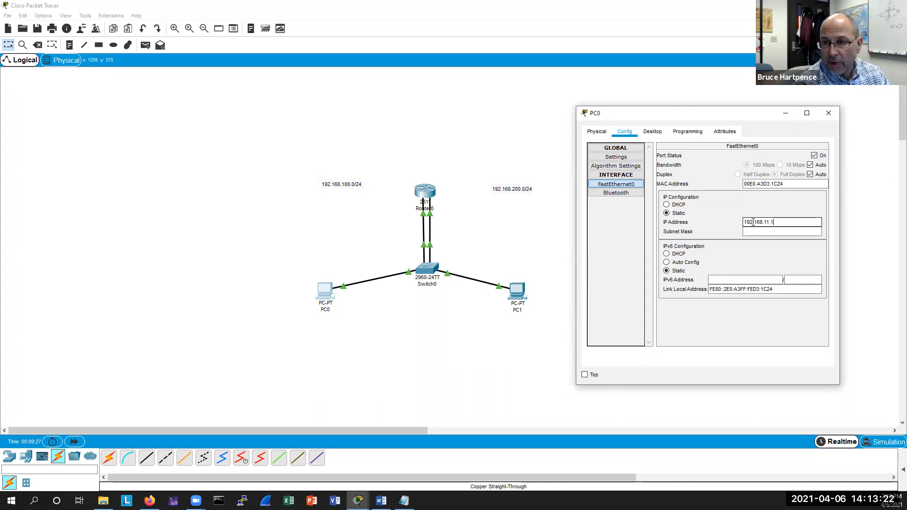
{"action": "key", "text": "BackSpace"}
{"action": "key", "text": "BackSpace"}
{"action": "key", "text": "BackSpace"}
{"action": "type", "text": "00.1"}
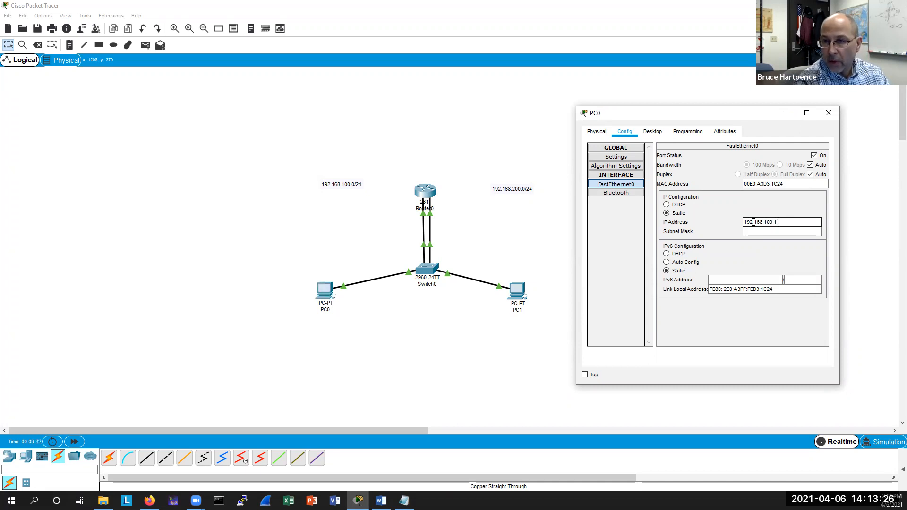
{"action": "key", "text": "Tab"}
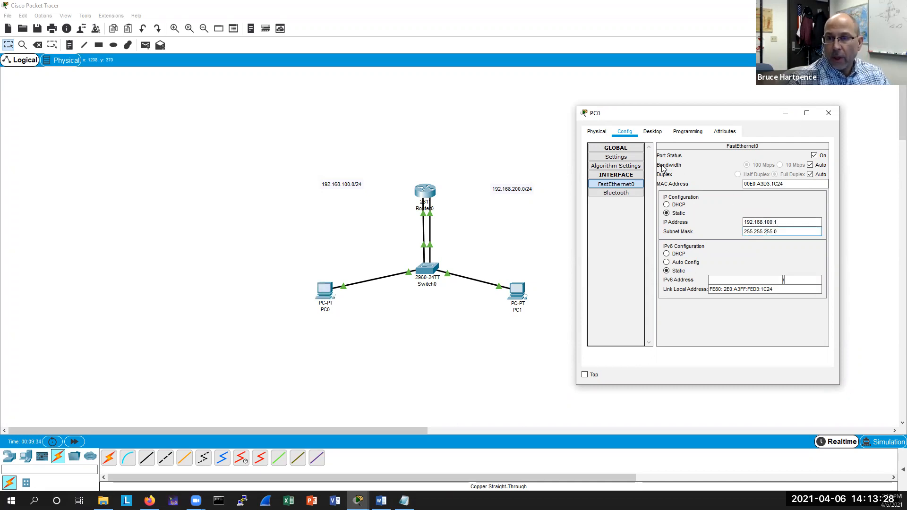
Set PC0's default gateway to 192.168.100.254 and close its window.
{"action": "left_click", "coordinate": [616, 159]}
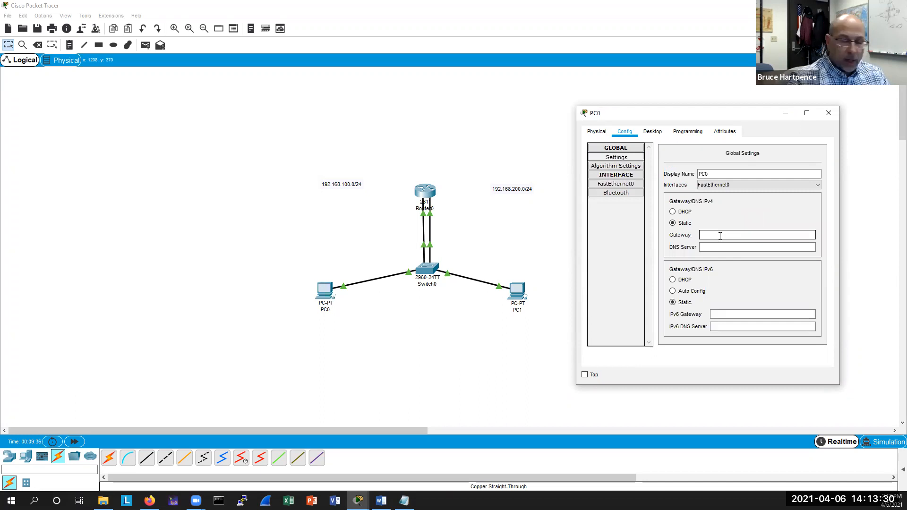
{"action": "left_click", "coordinate": [719, 235]}
{"action": "type", "text": "192.168.100"}
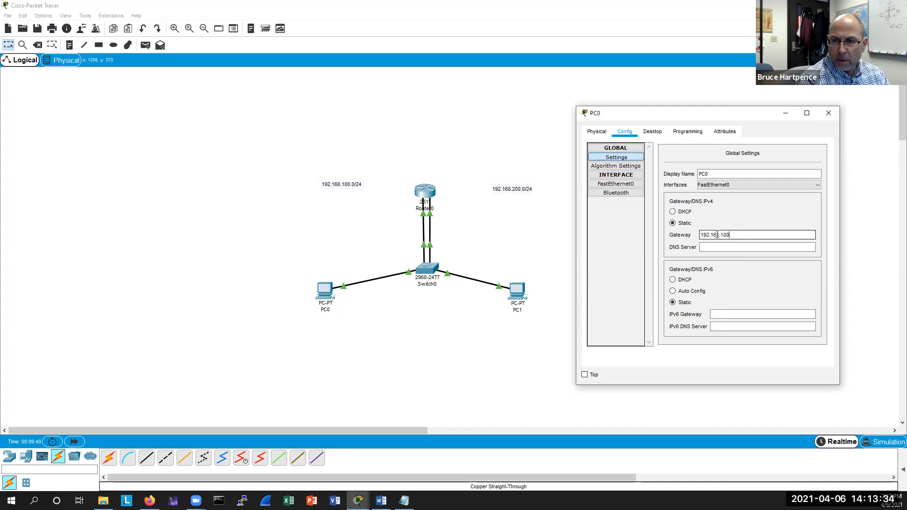
{"action": "type", "text": ".254"}
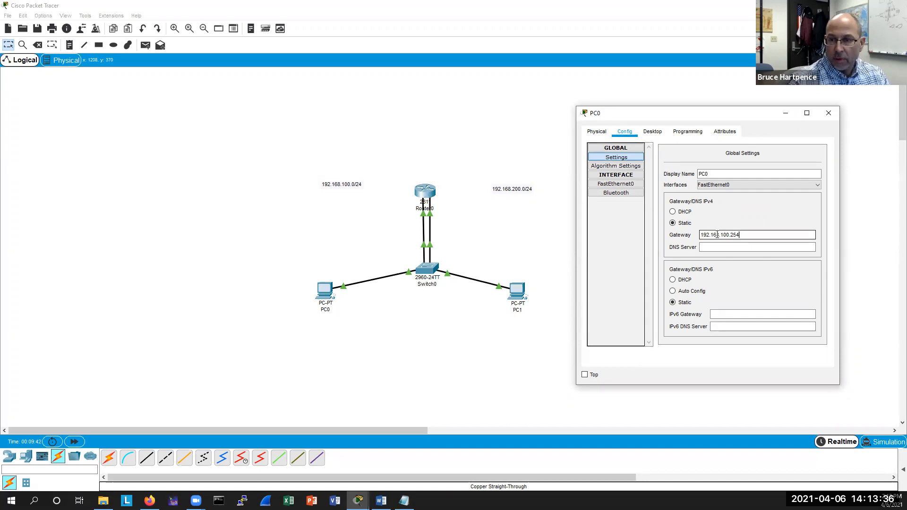
{"action": "left_click_drag", "start_coordinate": [652, 115], "coordinate": [714, 139]}
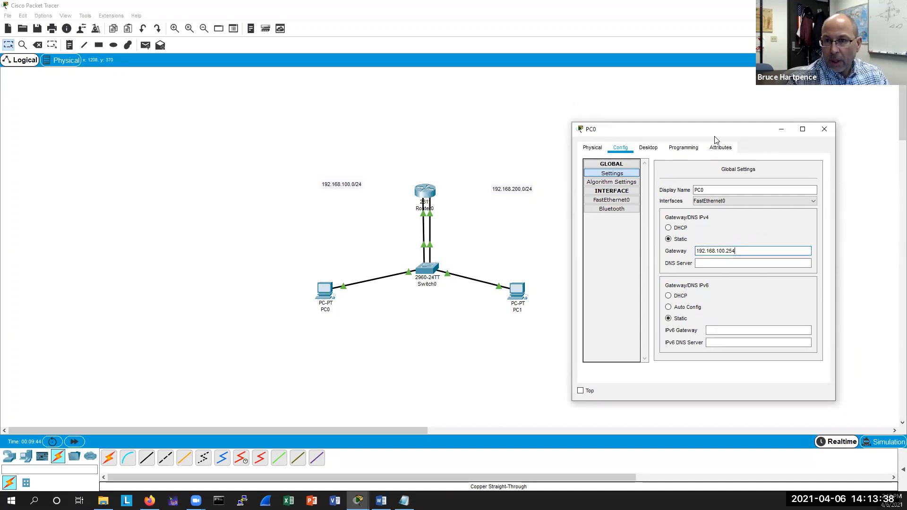
{"action": "left_click", "coordinate": [824, 129]}
Open PC1's configuration and set its FastEthernet0 static IP address to 192.168.200.1.
{"action": "left_click", "coordinate": [515, 290]}
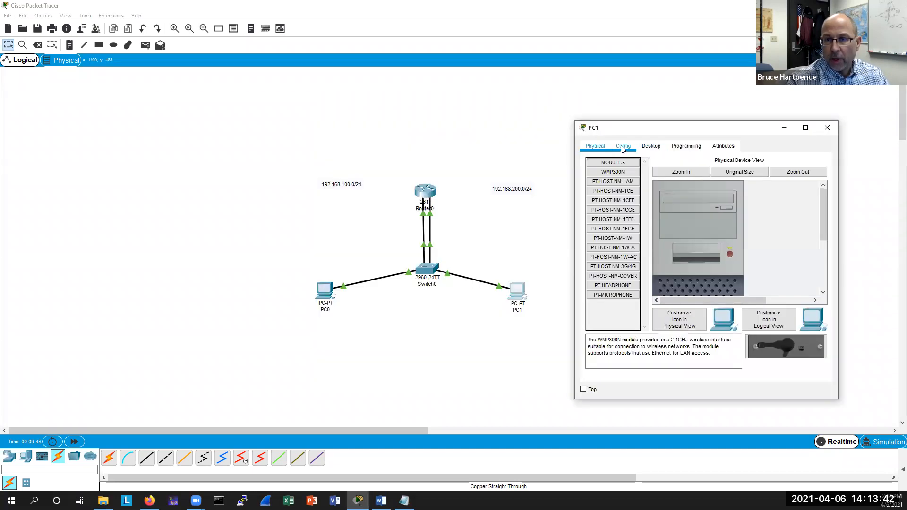
{"action": "left_click", "coordinate": [622, 148]}
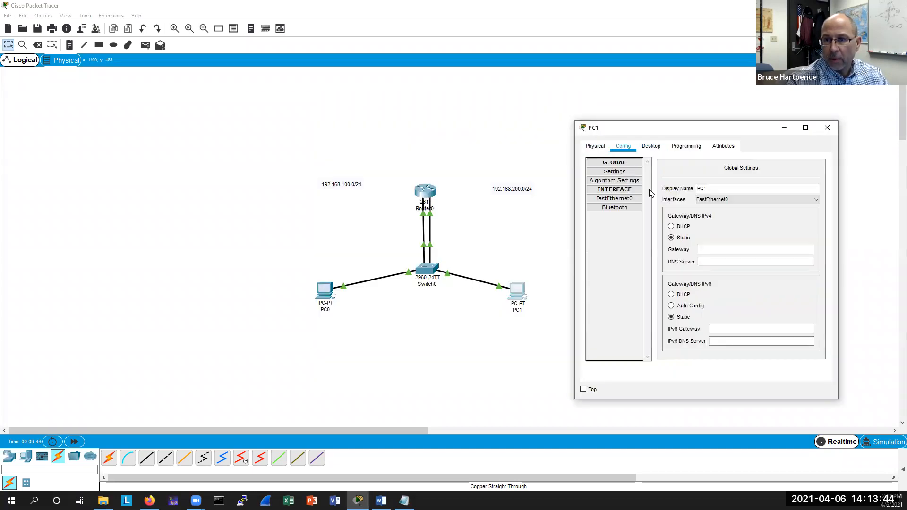
{"action": "left_click", "coordinate": [614, 199]}
{"action": "left_click", "coordinate": [752, 239]}
{"action": "type", "text": "192"}
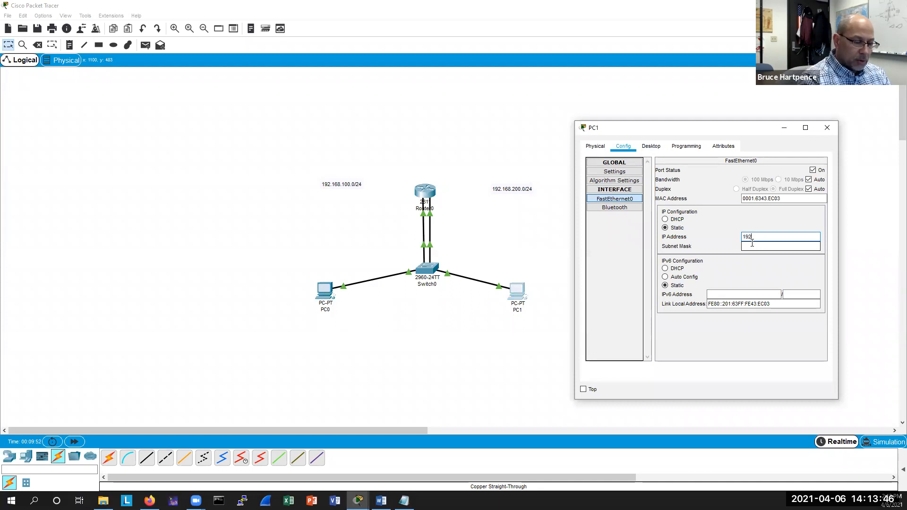
{"action": "type", "text": ".168.200.1"}
{"action": "key", "text": "Tab"}
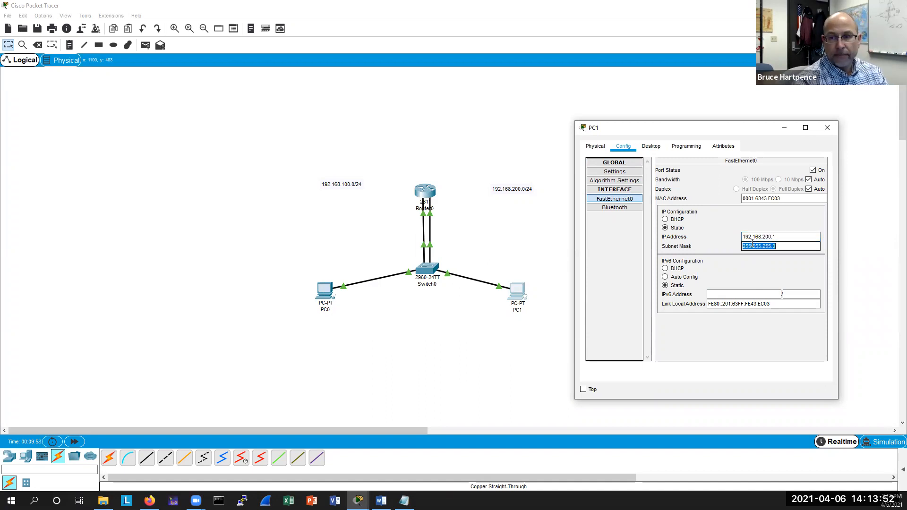
Set PC1's default gateway to 192.168.200.254.
{"action": "left_click", "coordinate": [615, 171]}
{"action": "left_click", "coordinate": [706, 249]}
{"action": "type", "text": "19"}
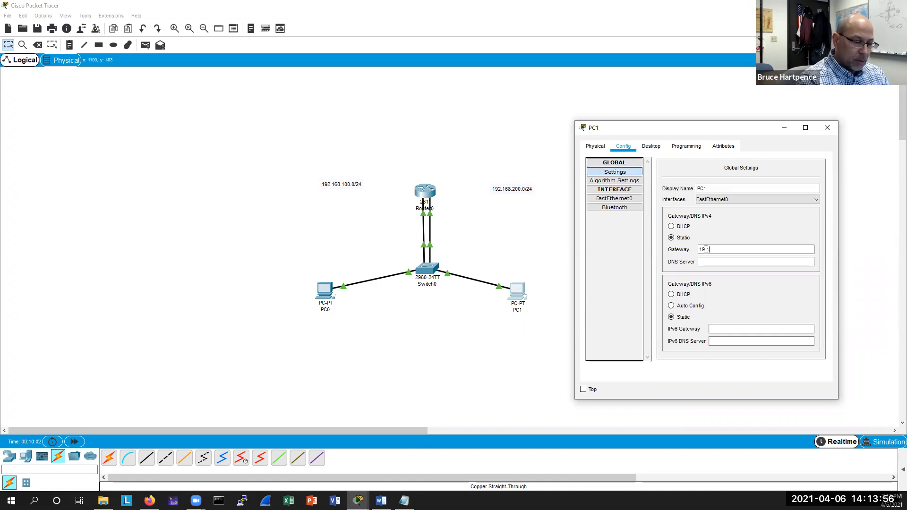
{"action": "type", "text": "2.168.200.254"}
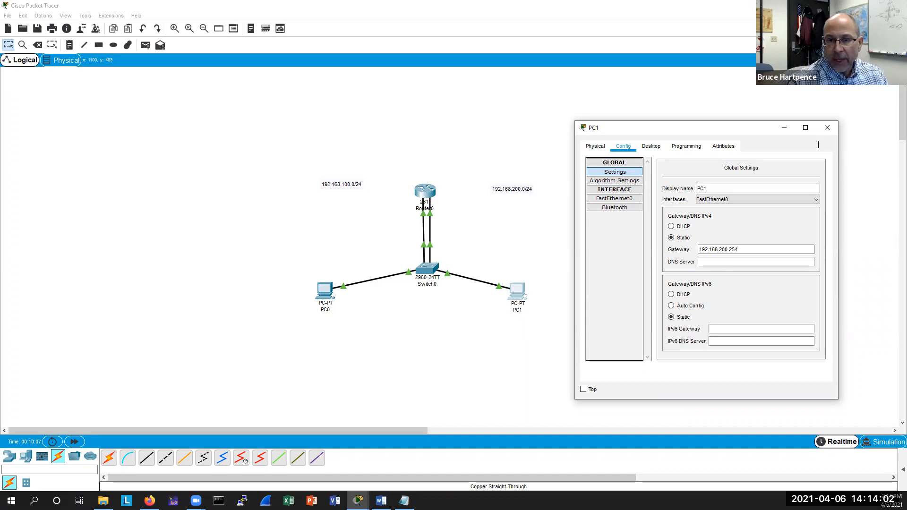
Close PC1's window, open Router0's command line and display its IP routing table.
{"action": "left_click", "coordinate": [827, 128]}
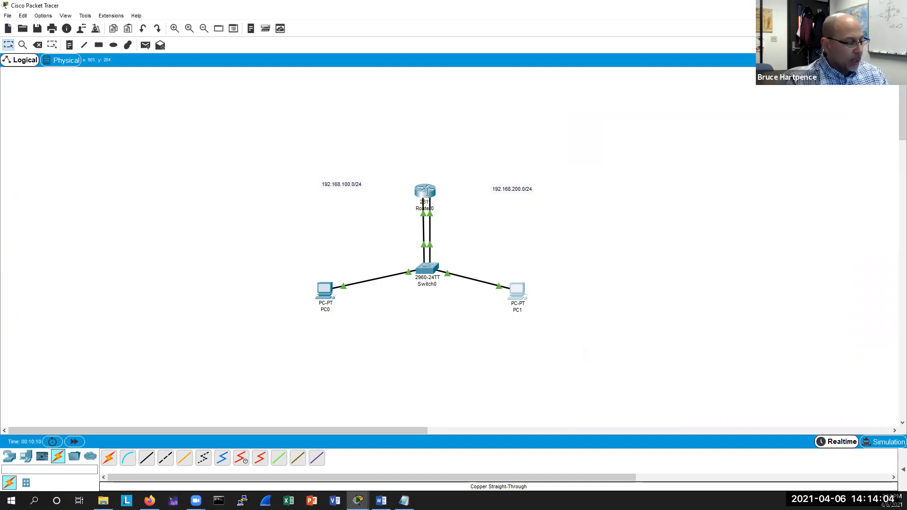
{"action": "left_click", "coordinate": [427, 192]}
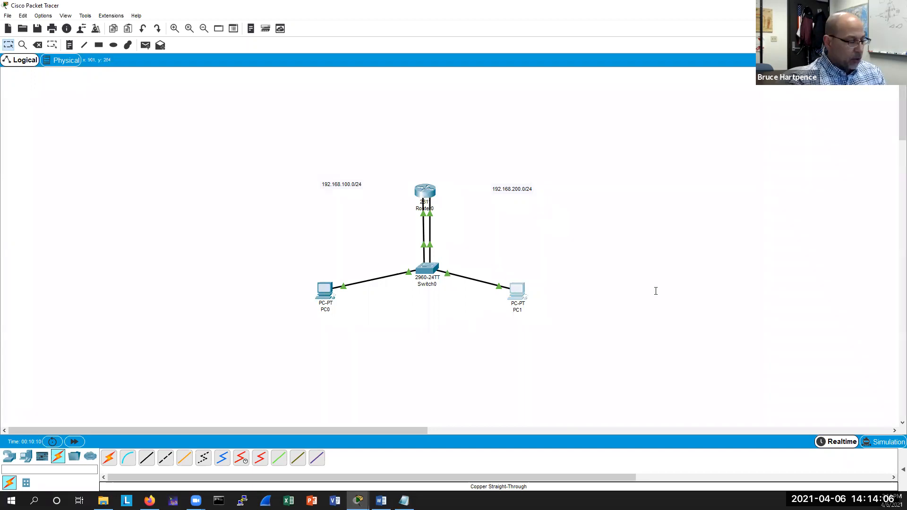
{"action": "key", "text": "ctrl+z"}
{"action": "key", "text": "Return"}
{"action": "key", "text": "Return"}
{"action": "type", "text": "sh ip "}
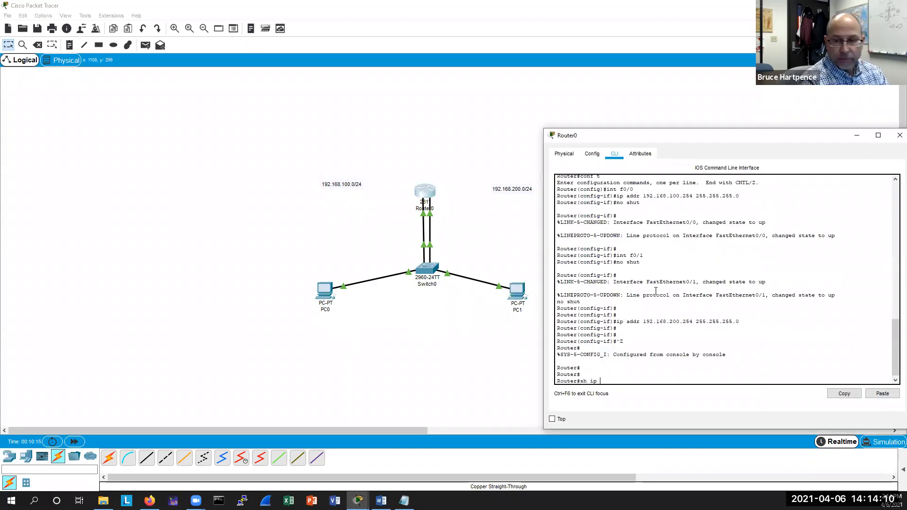
{"action": "type", "text": "route"}
{"action": "key", "text": "Return"}
{"action": "key", "text": "Return"}
{"action": "key", "text": "Return"}
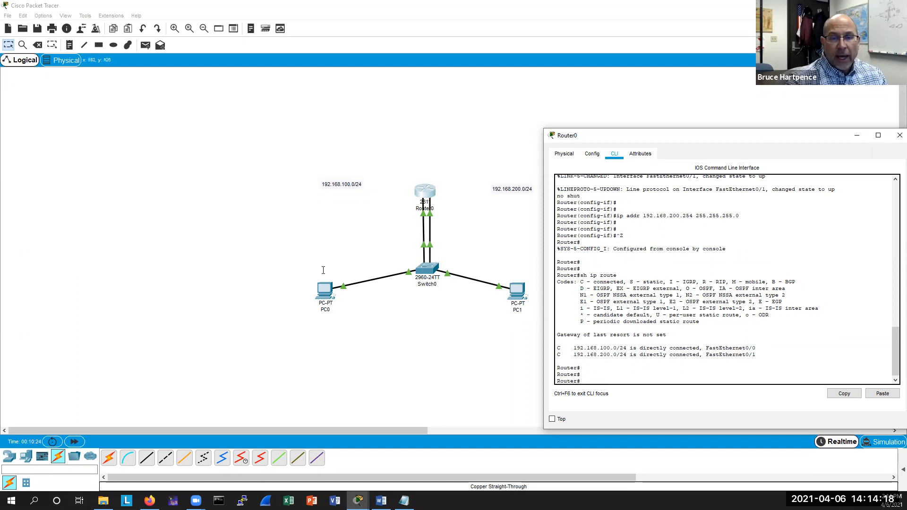
Open PC0's command prompt and ping 192.168.200.1.
{"action": "left_click", "coordinate": [325, 296]}
{"action": "left_click", "coordinate": [325, 296]}
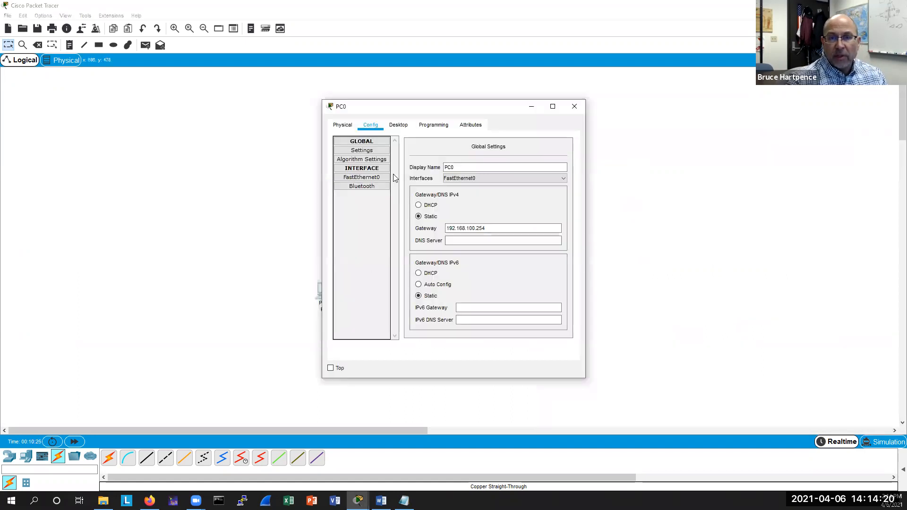
{"action": "left_click_drag", "start_coordinate": [401, 106], "coordinate": [664, 139]}
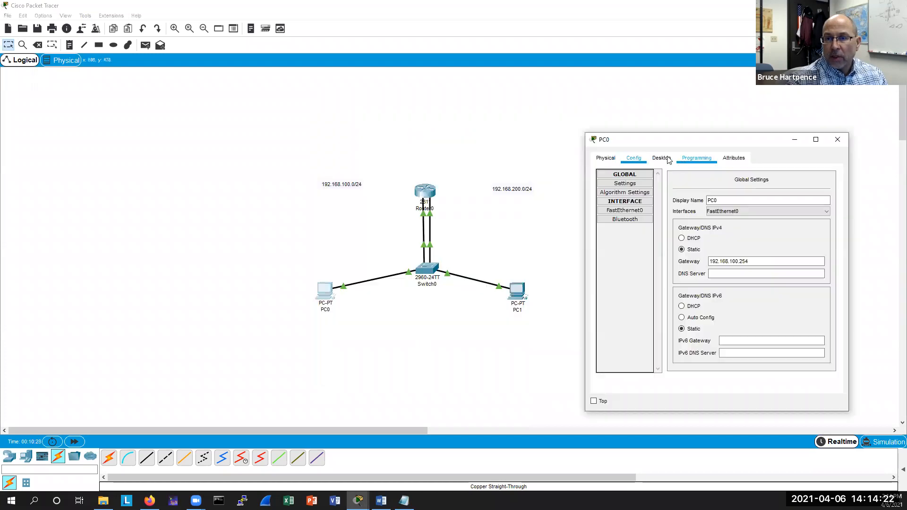
{"action": "left_click", "coordinate": [661, 157]}
{"action": "left_click", "coordinate": [791, 203]}
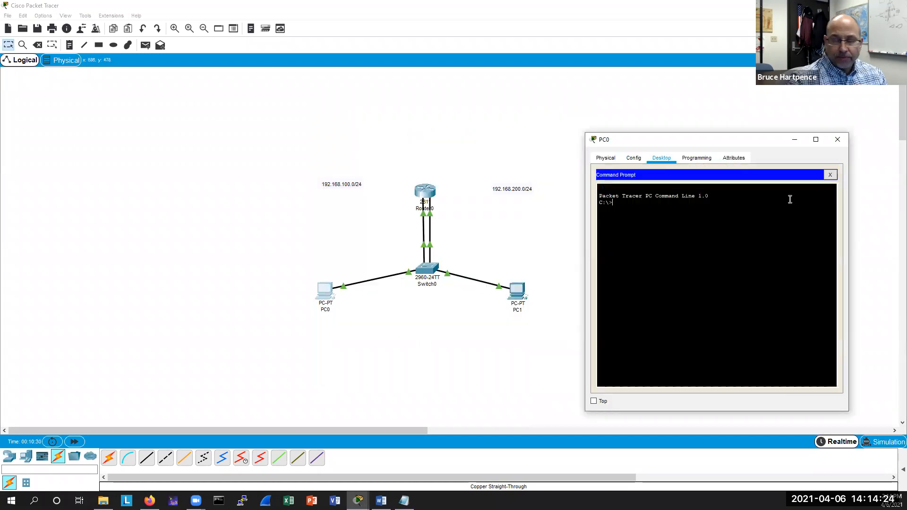
{"action": "type", "text": "ping 1"}
{"action": "type", "text": "5"}
{"action": "type", "text": "2.168.2"}
{"action": "type", "text": "00."}
{"action": "type", "text": "1"}
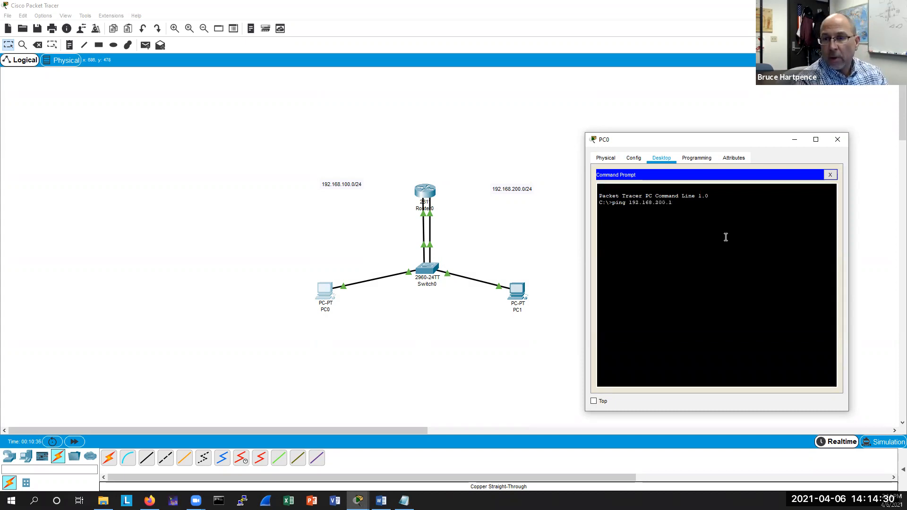
{"action": "key", "text": "Return"}
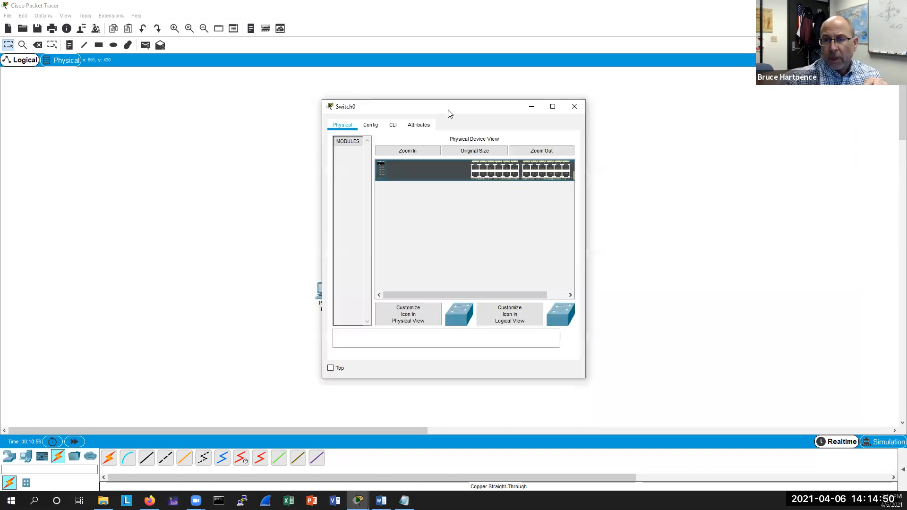
Open Switch0's command line and enter privileged and global configuration modes.
{"action": "left_click_drag", "start_coordinate": [449, 113], "coordinate": [700, 138]}
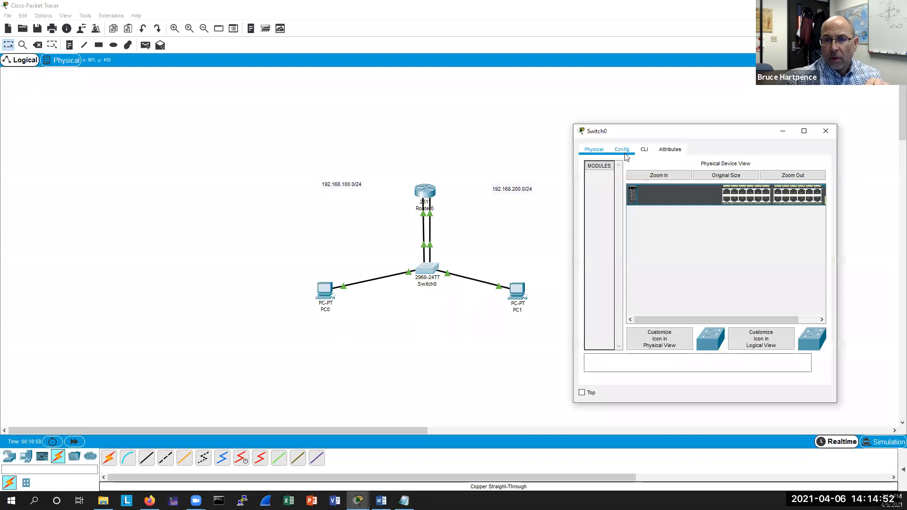
{"action": "left_click", "coordinate": [607, 150]}
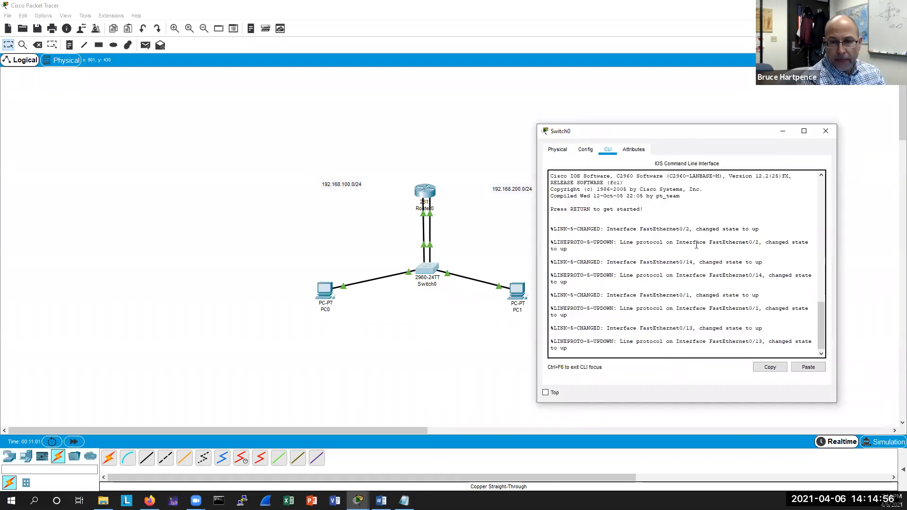
{"action": "key", "text": "Return"}
{"action": "key", "text": "Return"}
{"action": "key", "text": "Return"}
{"action": "key", "text": "Return"}
{"action": "type", "text": "ena"}
{"action": "key", "text": "Return"}
{"action": "type", "text": "conf t"}
{"action": "key", "text": "Return"}
{"action": "type", "text": "ig)#i"}
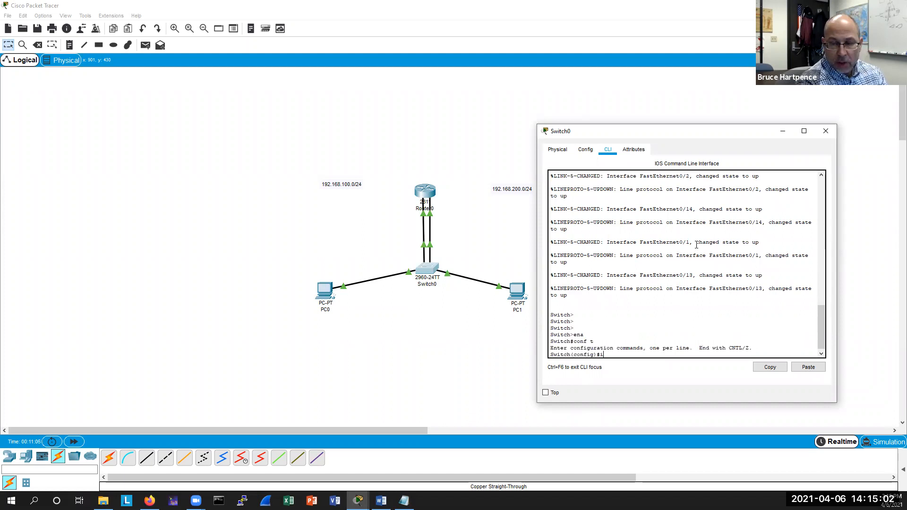
{"action": "type", "text": "nt range"}
{"action": "key", "text": "Tab"}
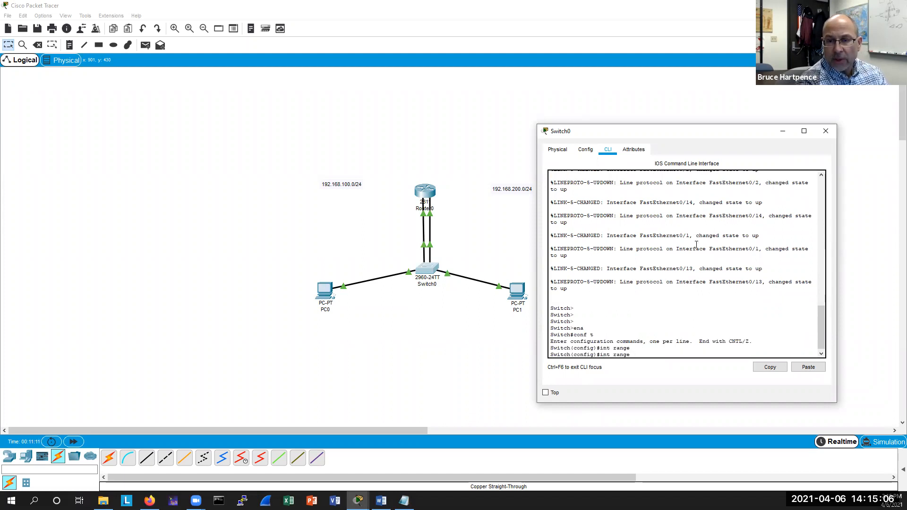
{"action": "key", "text": "BackSpace"}
{"action": "key", "text": "BackSpace"}
{"action": "key", "text": "BackSpace"}
{"action": "key", "text": "BackSpace"}
{"action": "key", "text": "BackSpace"}
{"action": "key", "text": "BackSpace"}
{"action": "key", "text": "BackSpace"}
{"action": "key", "text": "BackSpace"}
{"action": "key", "text": "BackSpace"}
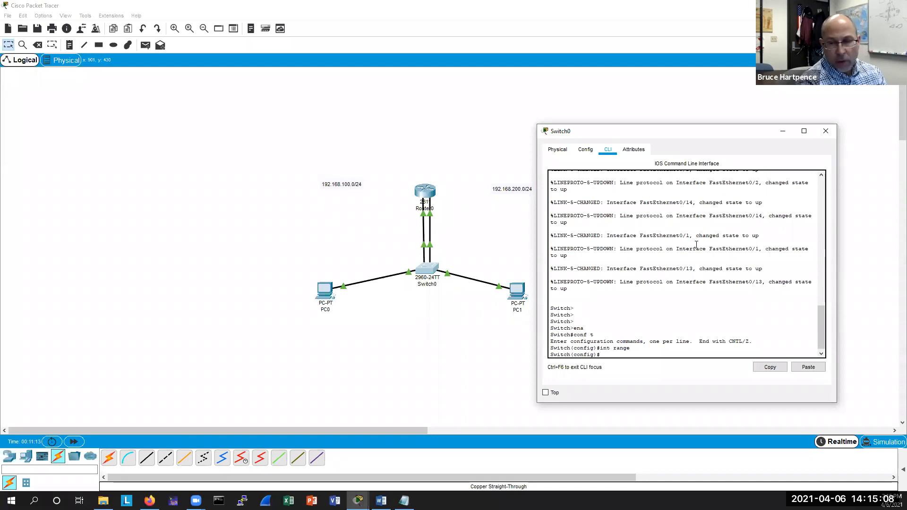
{"action": "type", "text": "exit"}
{"action": "key", "text": "Return"}
{"action": "key", "text": "Return"}
{"action": "key", "text": "Return"}
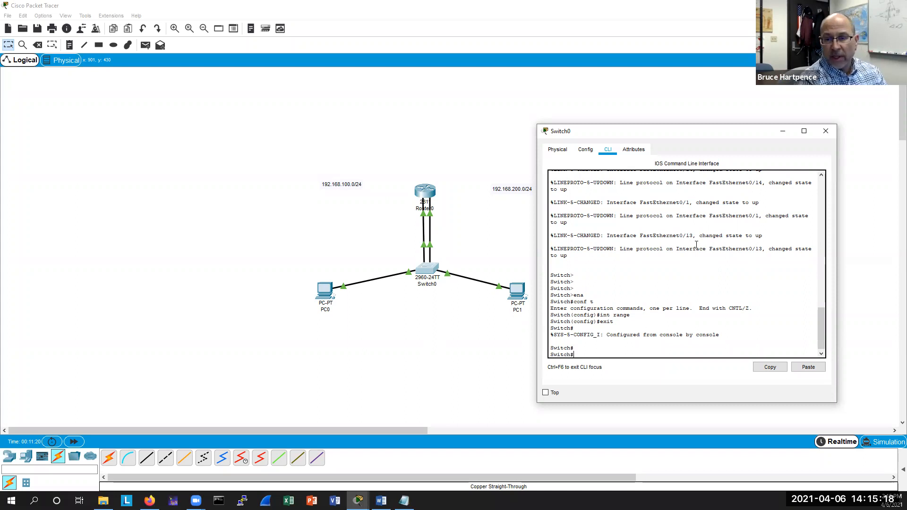
Display the switch's VLAN table and review the port list.
{"action": "type", "text": "sh vlan"}
{"action": "key", "text": "Return"}
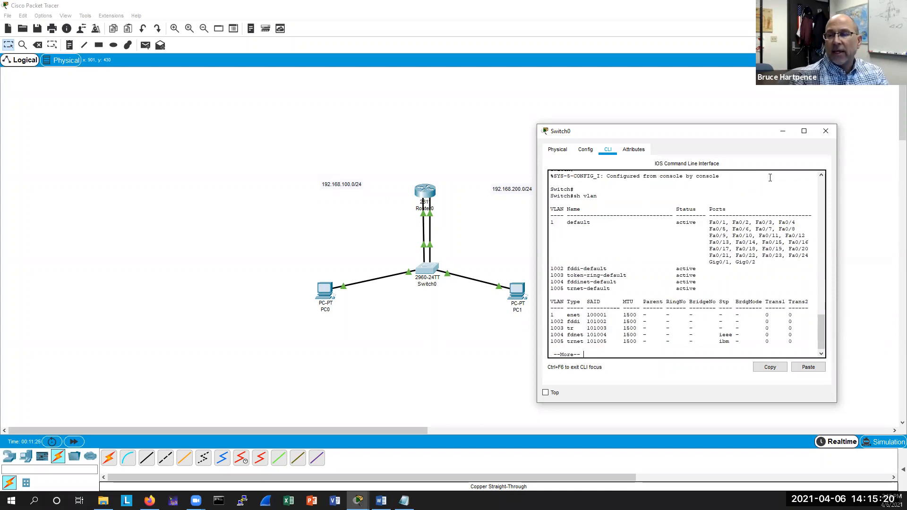
{"action": "left_click_drag", "start_coordinate": [709, 222], "coordinate": [725, 222]}
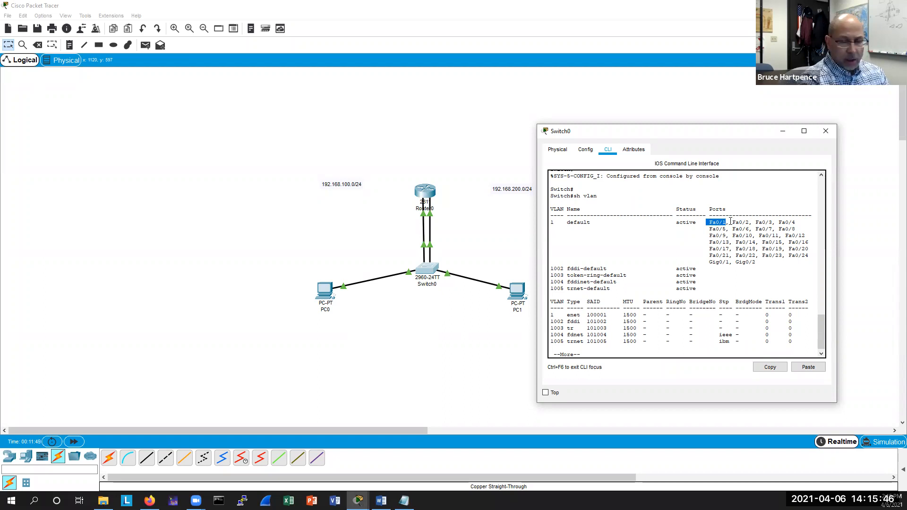
{"action": "key", "text": "Return"}
{"action": "key", "text": "Return"}
{"action": "key", "text": "Return"}
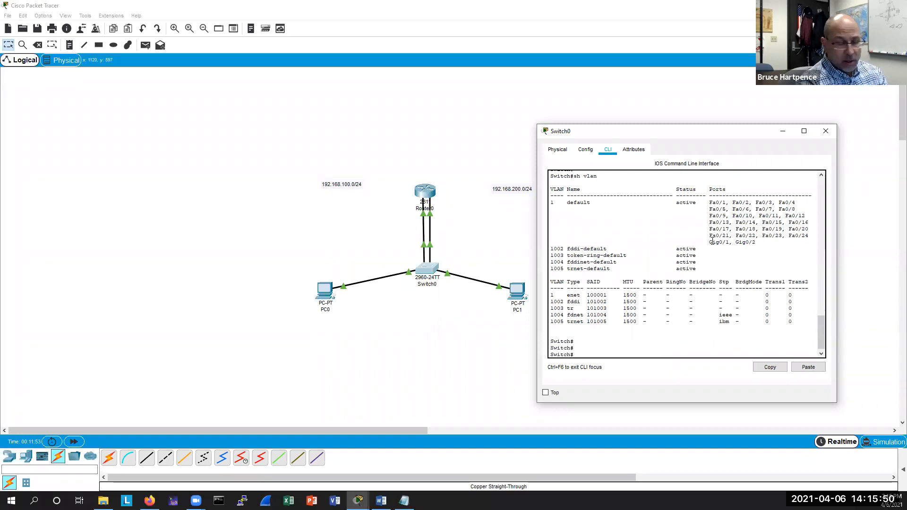
Assign switch ports Fa0/1-12 as access ports in VLAN 100.
{"action": "type", "text": "conf t"}
{"action": "key", "text": "Return"}
{"action": "type", "text": "int range"}
{"action": "key", "text": "Tab"}
{"action": "type", "text": "f0"}
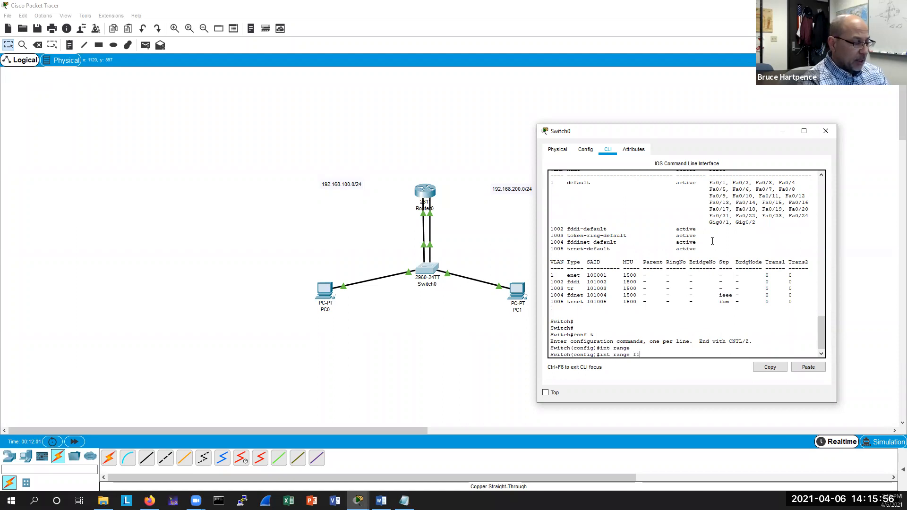
{"action": "type", "text": "/1-12"}
{"action": "key", "text": "Return"}
{"action": "type", "text": "sw"}
{"action": "key", "text": "Tab"}
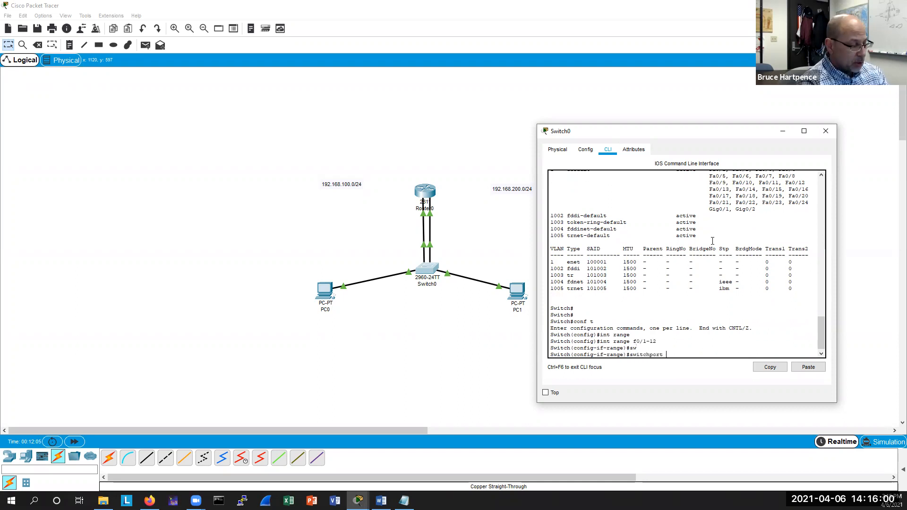
{"action": "type", "text": "access vlan 100"}
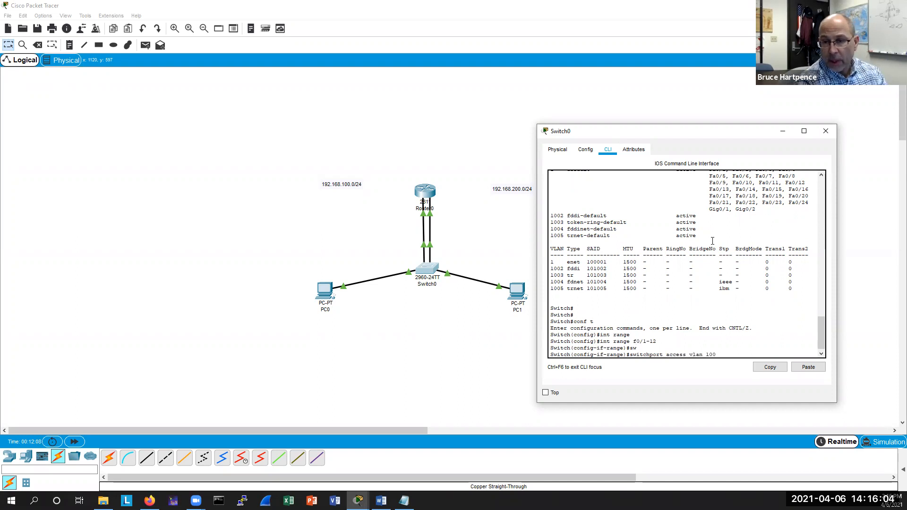
{"action": "key", "text": "Return"}
{"action": "key", "text": "Return"}
{"action": "key", "text": "Return"}
Assign switch ports Fa0/13-24 as access ports in VLAN 200.
{"action": "key", "text": "Up"}
{"action": "key", "text": "Up"}
{"action": "key", "text": "Up"}
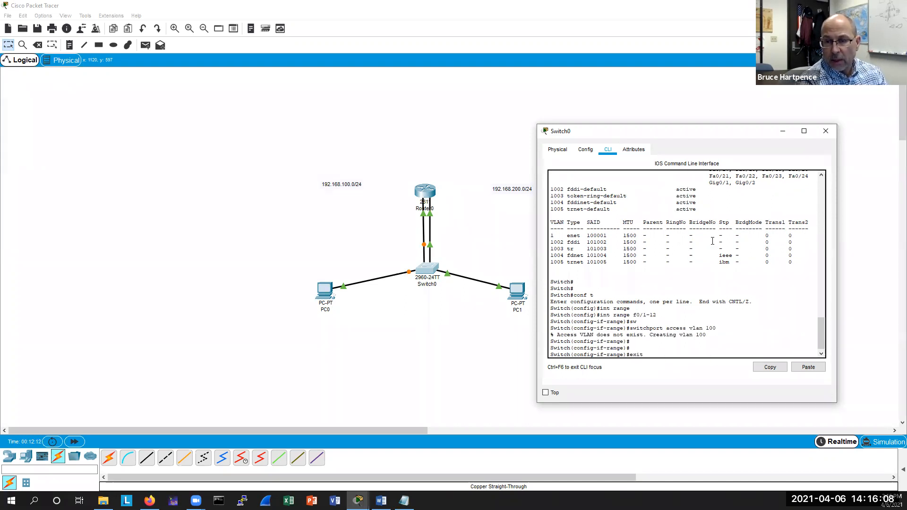
{"action": "key", "text": "Up"}
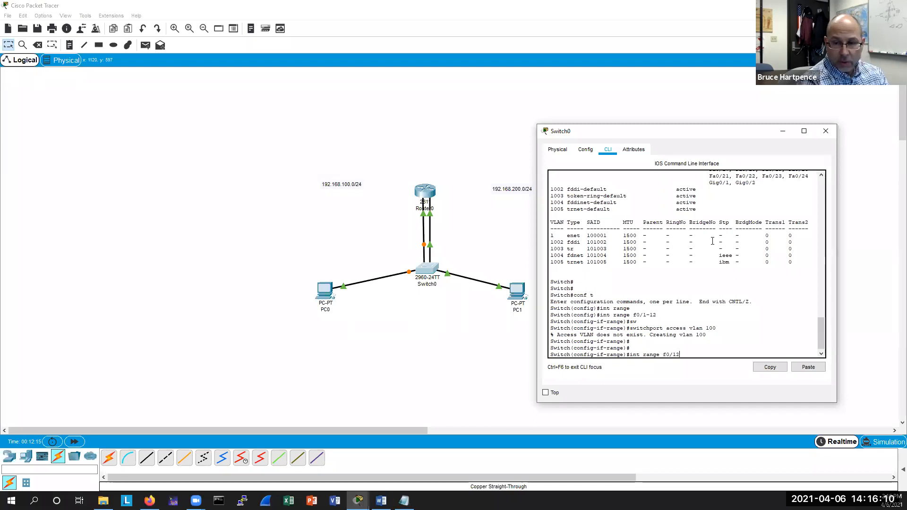
{"action": "key", "text": "BackSpace"}
{"action": "type", "text": "3-2"}
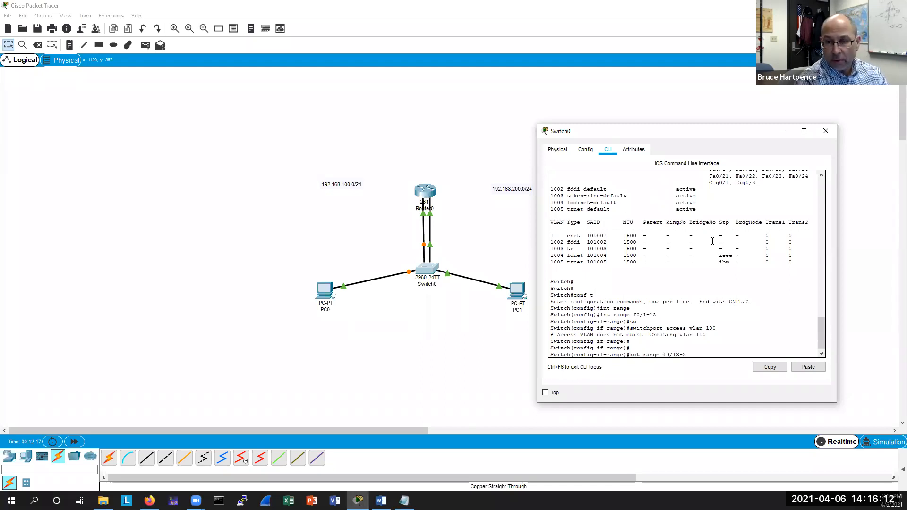
{"action": "type", "text": "4"}
{"action": "key", "text": "Return"}
{"action": "key", "text": "Up"}
{"action": "key", "text": "Up"}
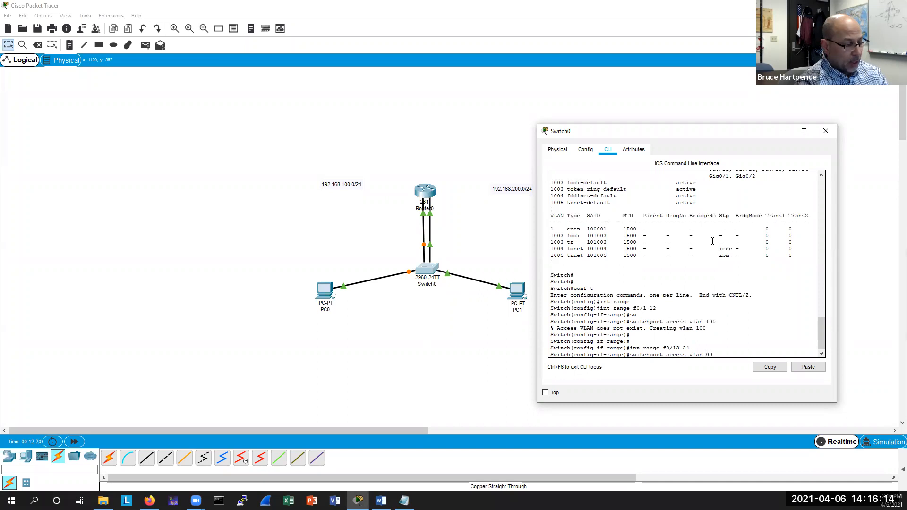
{"action": "type", "text": "2"}
{"action": "key", "text": "Return"}
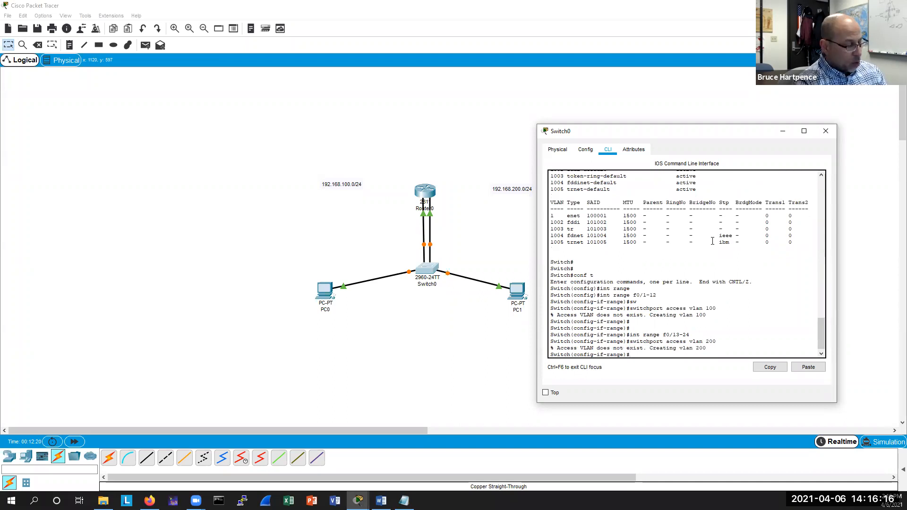
{"action": "key", "text": "Return"}
{"action": "key", "text": "Return"}
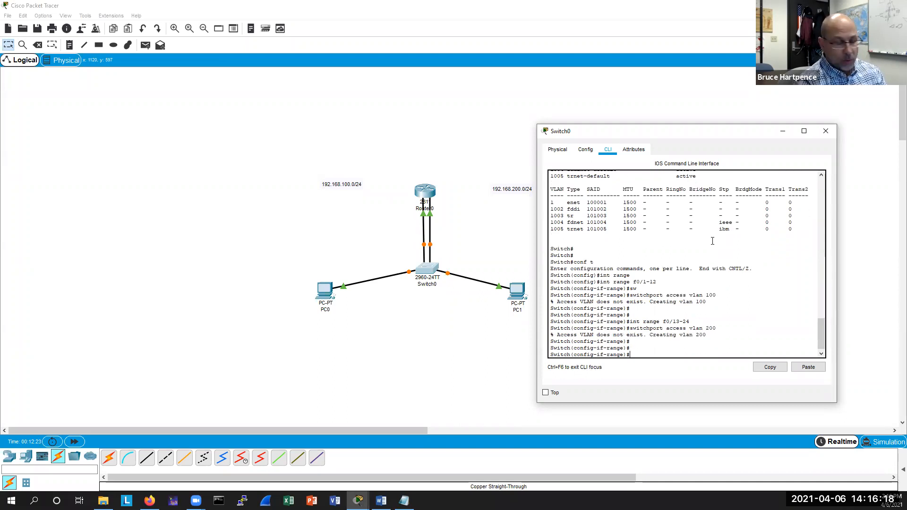
{"action": "key", "text": "Return"}
{"action": "key", "text": "Return"}
Leave configuration mode, display the VLAN table to review port assignments, and close the switch window.
{"action": "key", "text": "ctrl+z"}
{"action": "key", "text": "Return"}
{"action": "key", "text": "Return"}
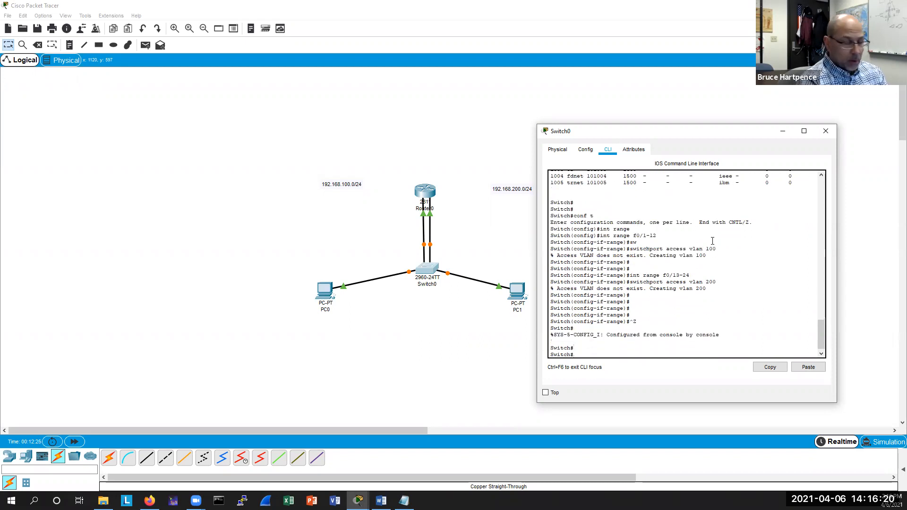
{"action": "type", "text": "sh vla"}
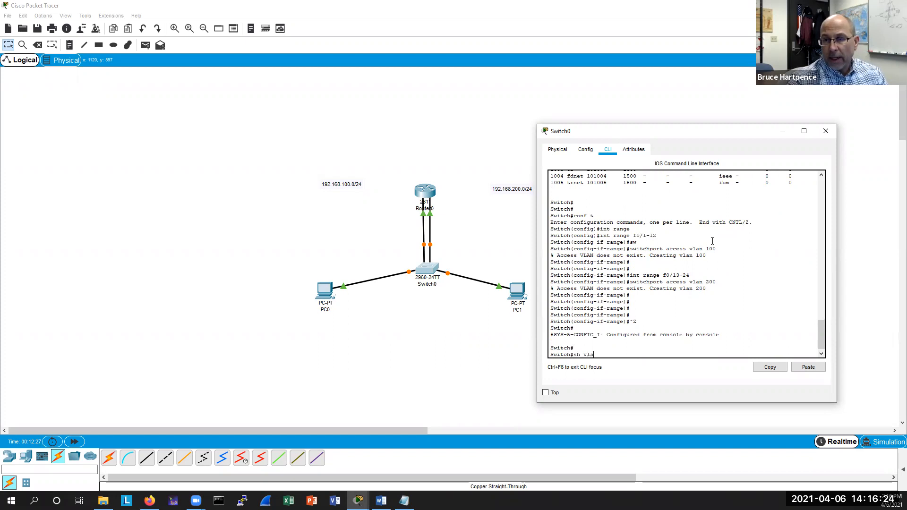
{"action": "type", "text": "n"}
{"action": "key", "text": "Return"}
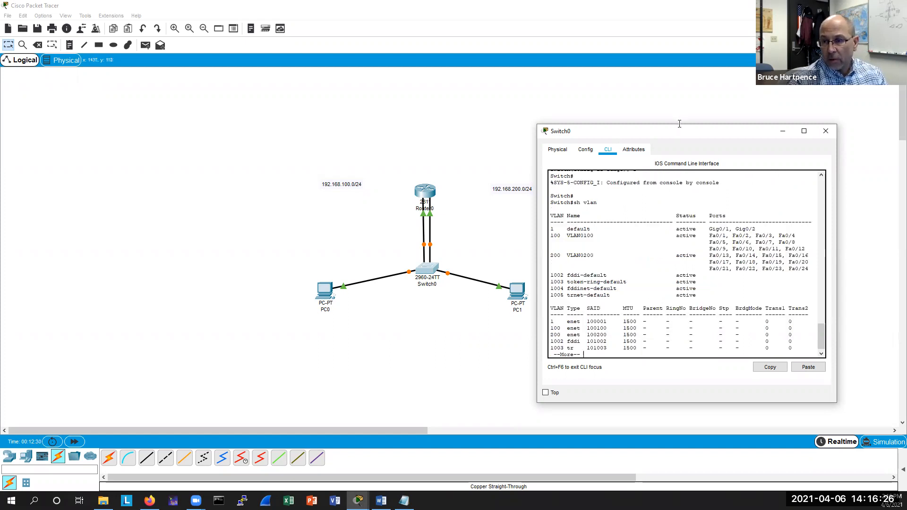
{"action": "left_click_drag", "start_coordinate": [680, 124], "coordinate": [680, 114]}
{"action": "left_click_drag", "start_coordinate": [822, 331], "coordinate": [825, 292]}
{"action": "left_click_drag", "start_coordinate": [768, 269], "coordinate": [543, 225]}
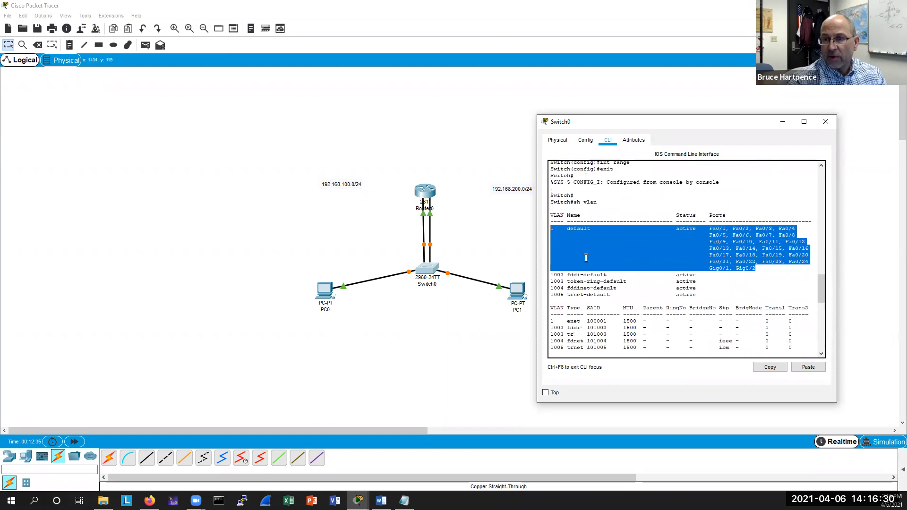
{"action": "left_click", "coordinate": [785, 278]}
{"action": "scroll", "coordinate": [819, 283], "scroll_direction": "down", "scroll_amount": 5}
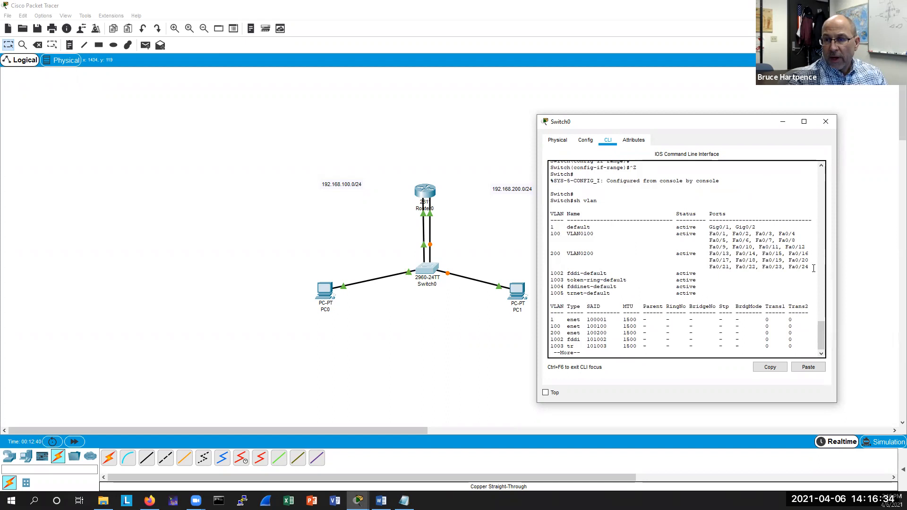
{"action": "left_click_drag", "start_coordinate": [814, 269], "coordinate": [750, 263]}
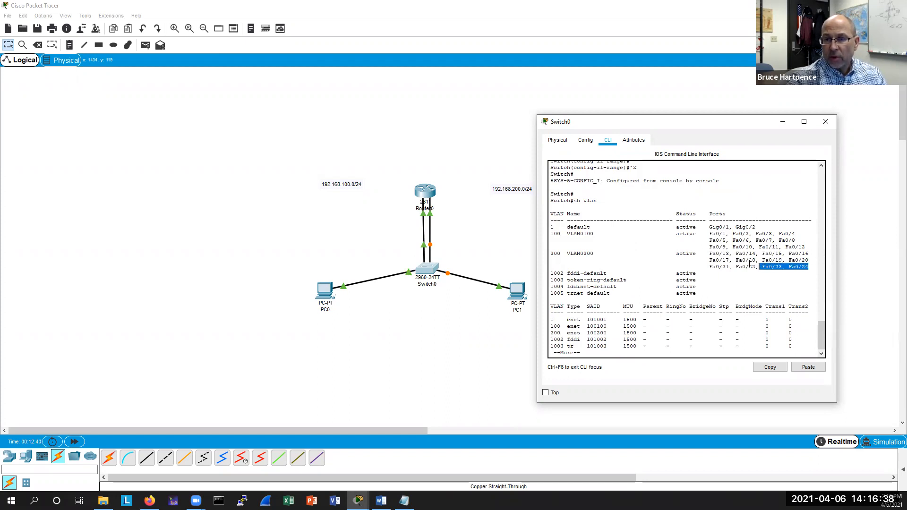
{"action": "left_click_drag", "start_coordinate": [806, 247], "coordinate": [546, 225]}
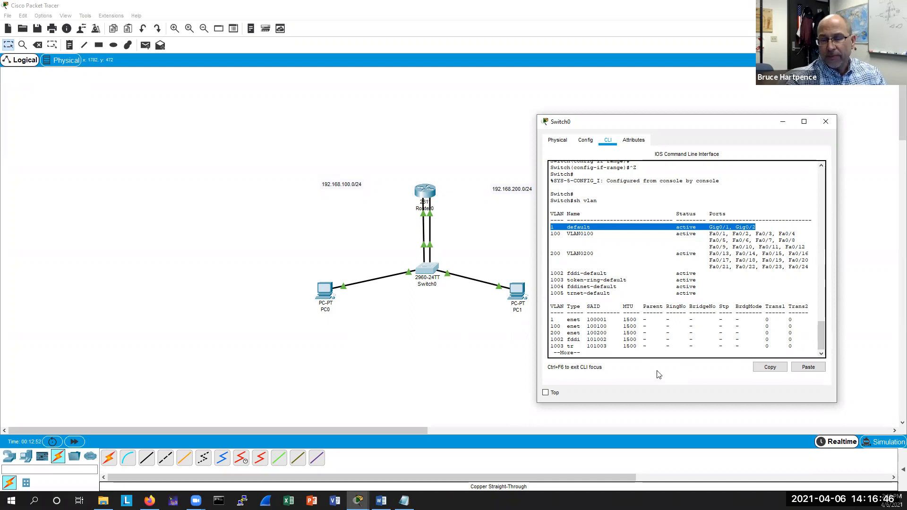
{"action": "left_click", "coordinate": [825, 122]}
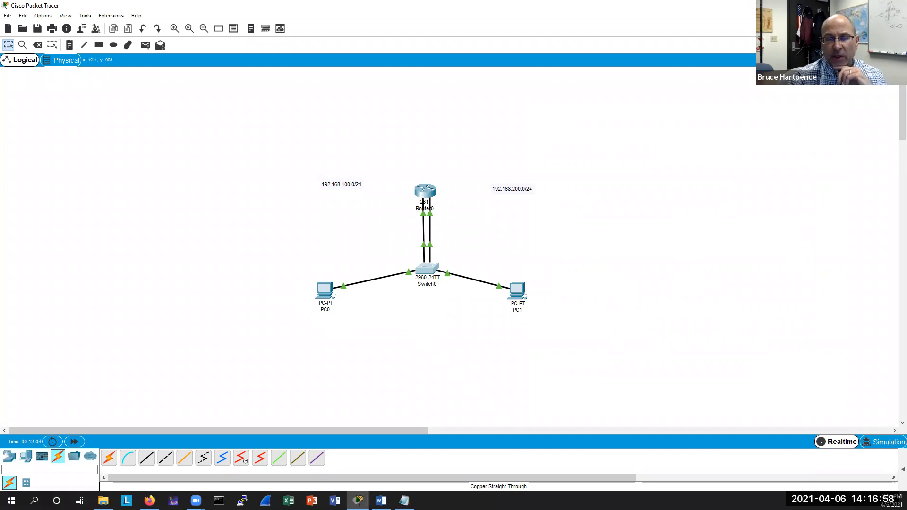
Open the router's command line and enter global configuration mode.
{"action": "left_click", "coordinate": [425, 191]}
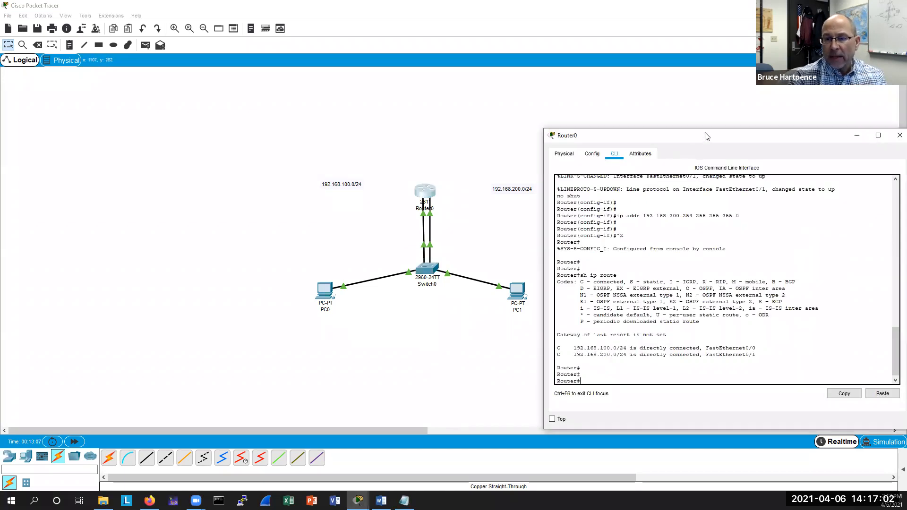
{"action": "left_click_drag", "start_coordinate": [707, 136], "coordinate": [691, 127]}
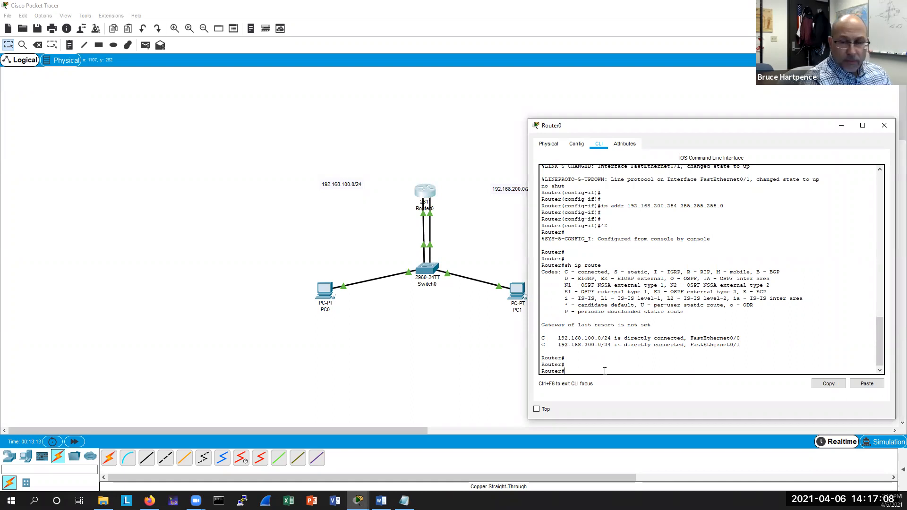
{"action": "type", "text": "conf t"}
{"action": "key", "text": "Return"}
{"action": "key", "text": "Return"}
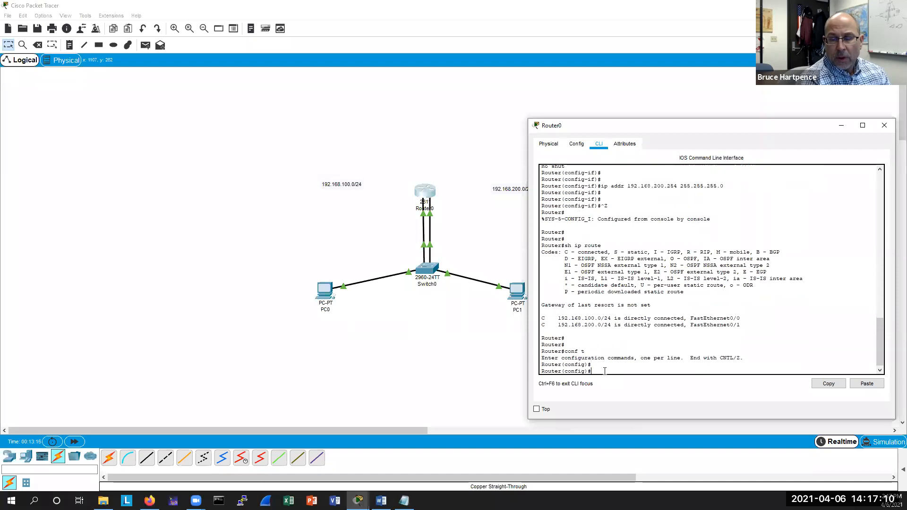
{"action": "key", "text": "Return"}
{"action": "key", "text": "Return"}
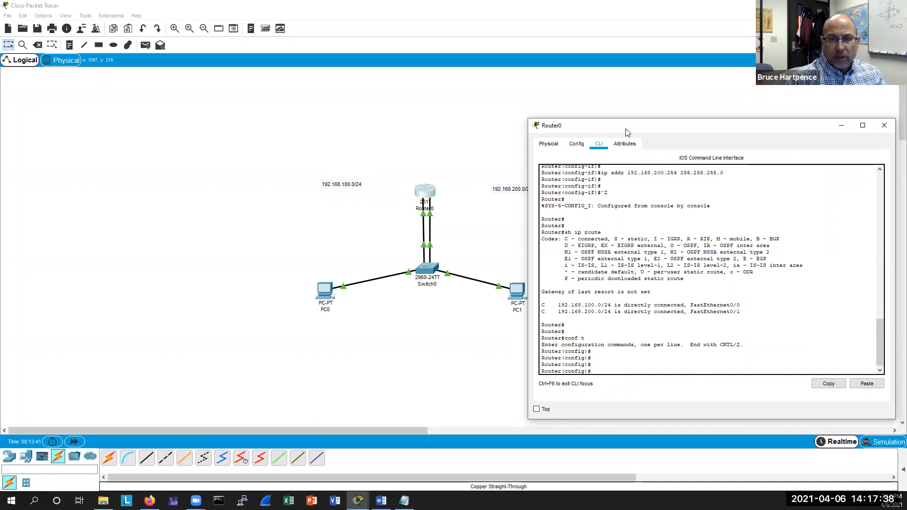
Move the whole topology and its subnet labels toward the left side of the workspace.
{"action": "left_click_drag", "start_coordinate": [293, 160], "coordinate": [557, 330]}
{"action": "left_click_drag", "start_coordinate": [427, 268], "coordinate": [199, 244]}
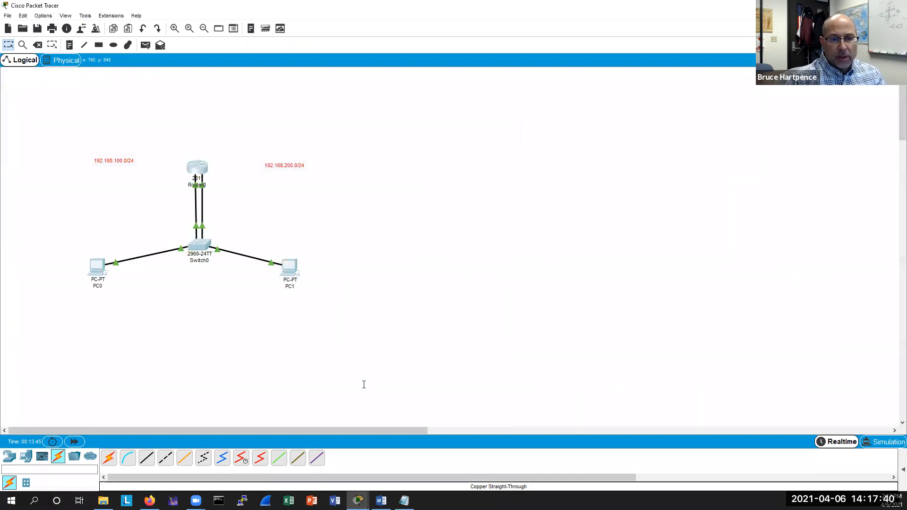
{"action": "left_click", "coordinate": [363, 384]}
On the router, create a DHCP pool named computers for network 192.168.100.0 255.255.255.0.
{"action": "left_click", "coordinate": [196, 162]}
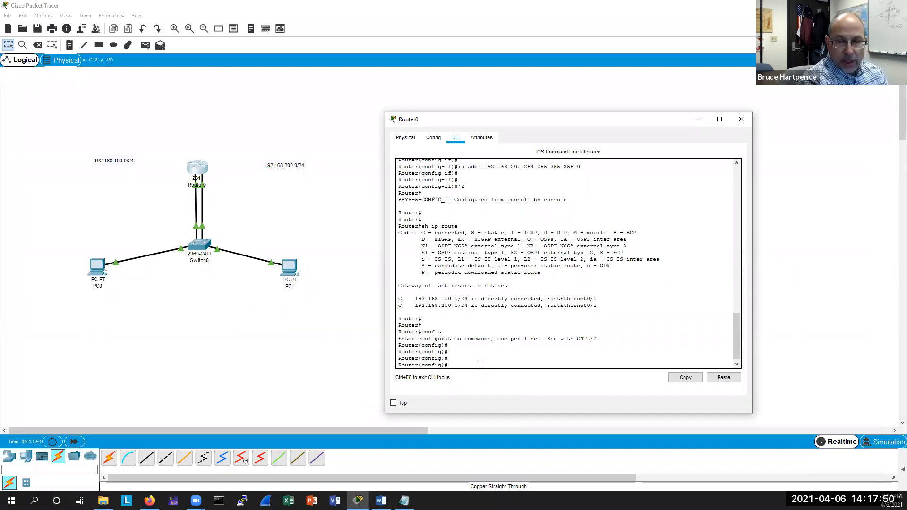
{"action": "type", "text": "ip dhcp pool "}
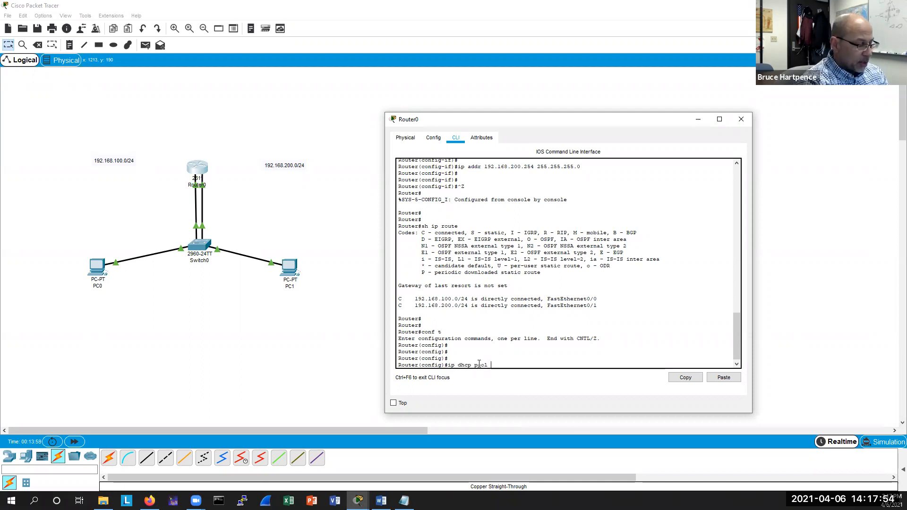
{"action": "type", "text": "computers"}
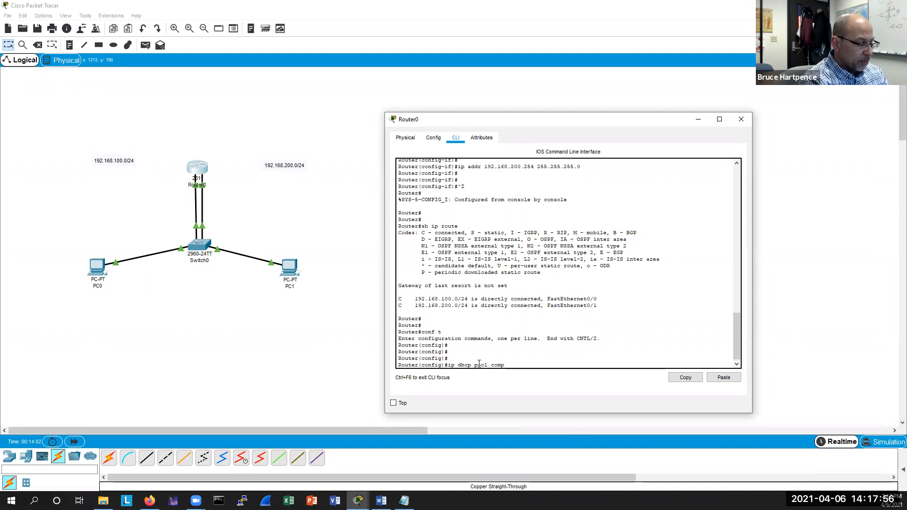
{"action": "key", "text": "Return"}
{"action": "key", "text": "Return"}
{"action": "key", "text": "Return"}
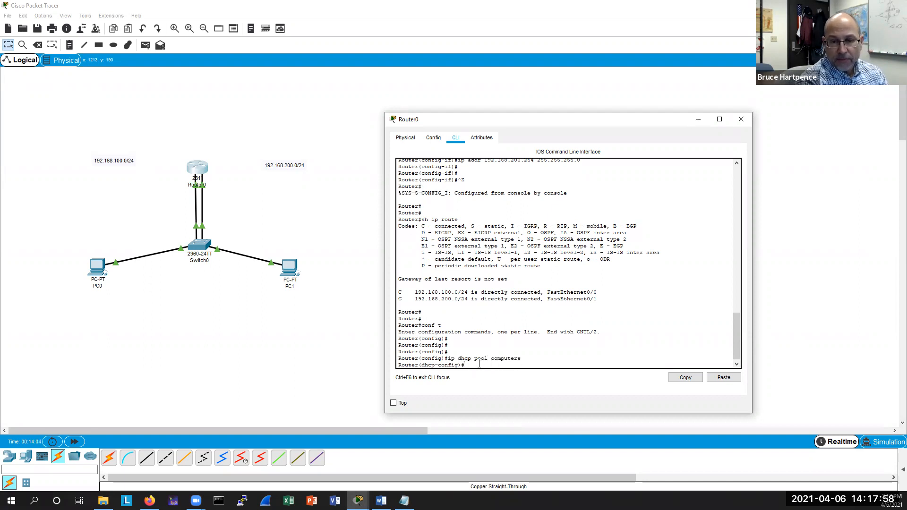
{"action": "type", "text": "ne"}
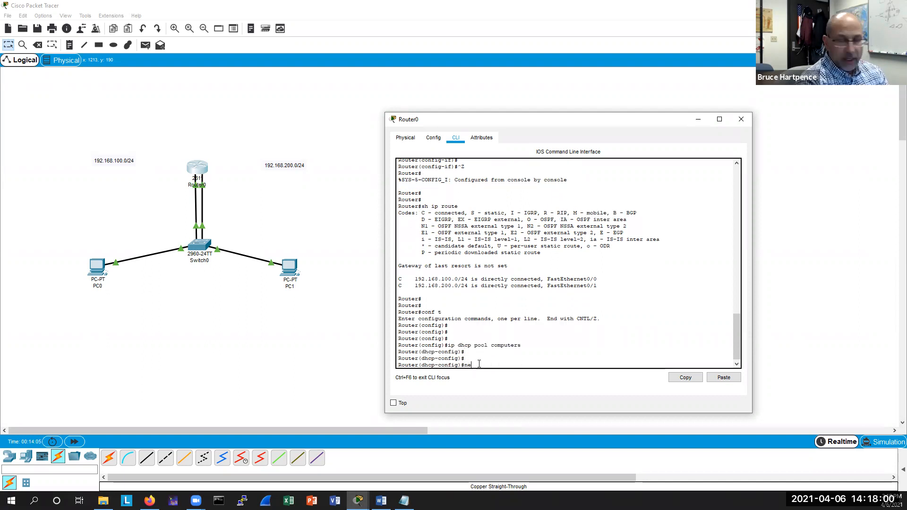
{"action": "type", "text": "t"}
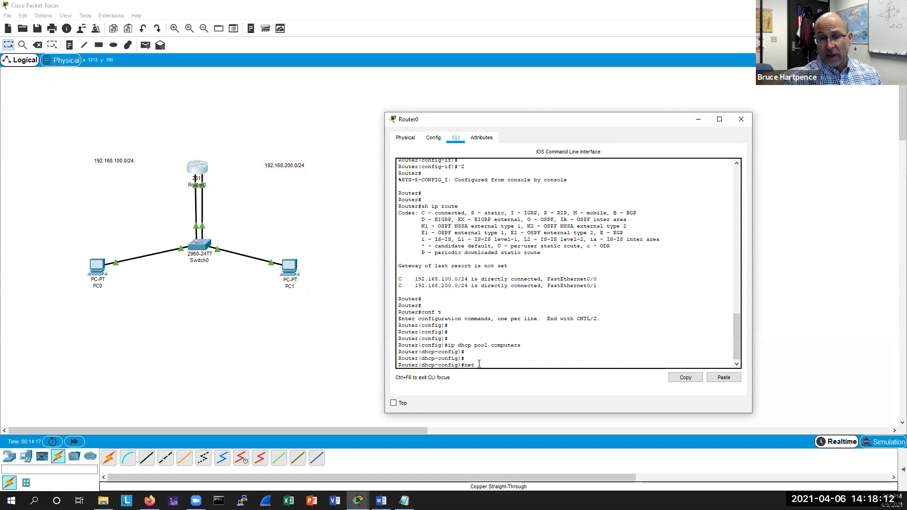
{"action": "type", "text": "work "}
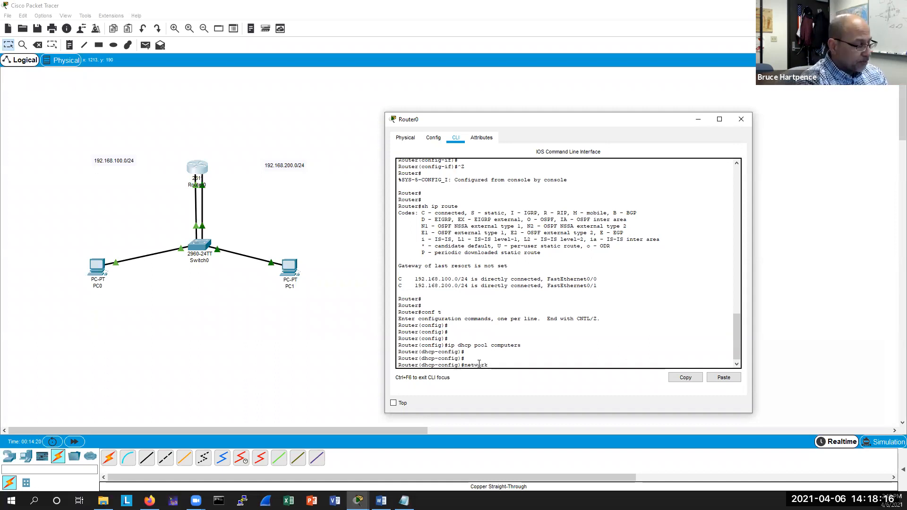
{"action": "type", "text": "1"}
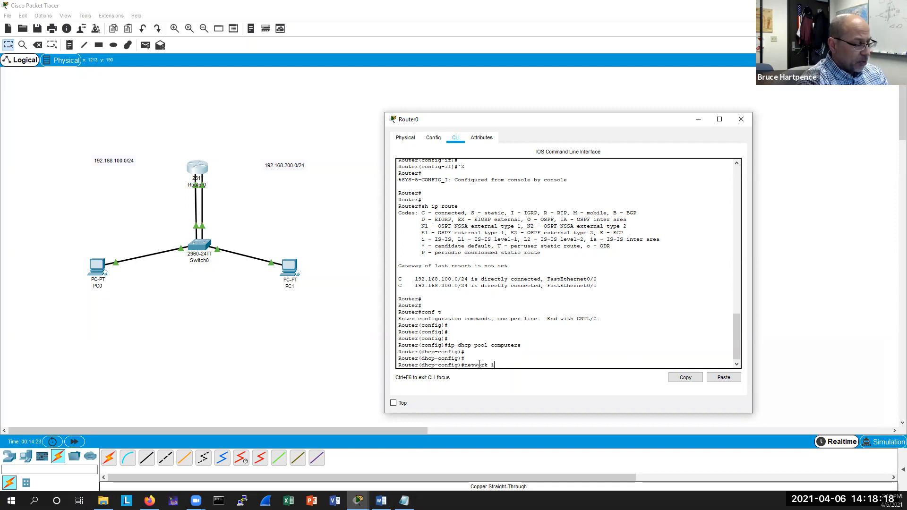
{"action": "type", "text": "92.168."}
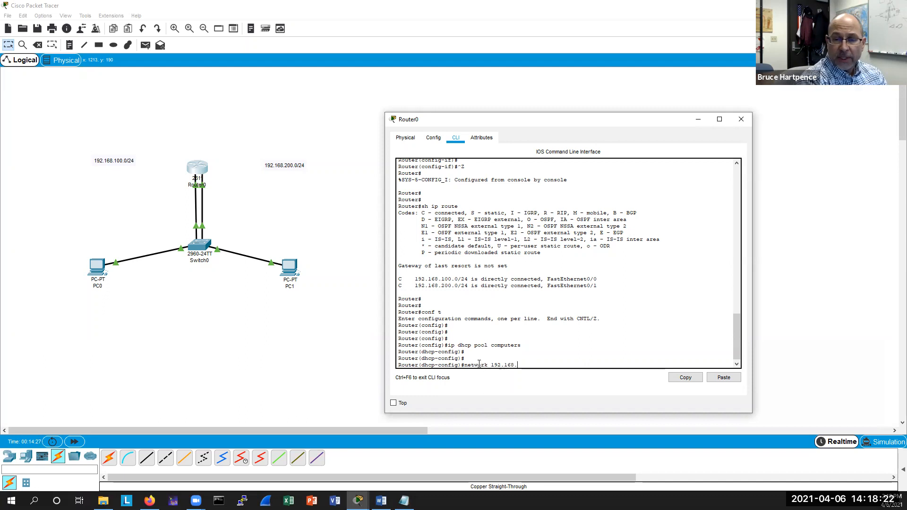
{"action": "type", "text": "100.0 255.255.255.0"}
{"action": "key", "text": "Return"}
{"action": "key", "text": "Return"}
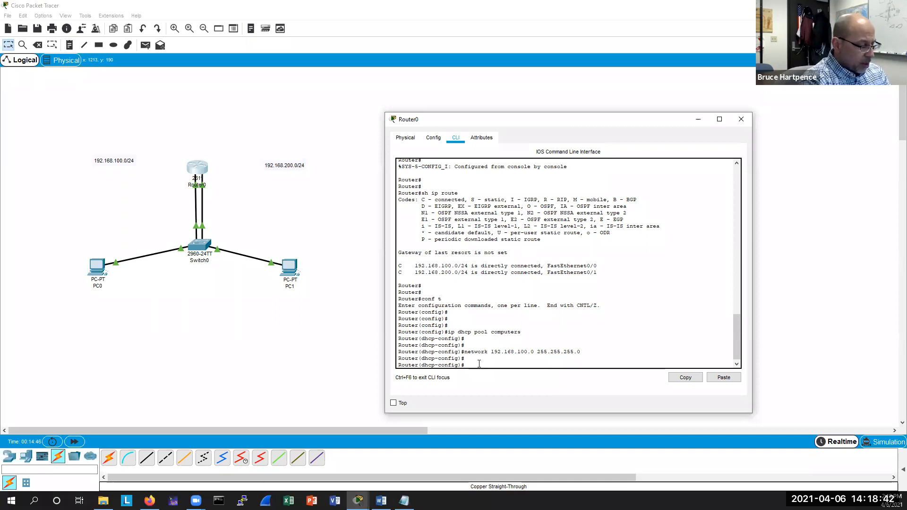
List the commands available in DHCP pool configuration mode.
{"action": "type", "text": "de"}
{"action": "key", "text": "Tab"}
{"action": "key", "text": "BackSpace"}
{"action": "key", "text": "BackSpace"}
{"action": "key", "text": "BackSpace"}
{"action": "key", "text": "BackSpace"}
{"action": "key", "text": "BackSpace"}
{"action": "key", "text": "BackSpace"}
{"action": "key", "text": "BackSpace"}
{"action": "key", "text": "BackSpace"}
{"action": "key", "text": "BackSpace"}
{"action": "key", "text": "BackSpace"}
{"action": "key", "text": "BackSpace"}
{"action": "key", "text": "BackSpace"}
{"action": "key", "text": "BackSpace"}
{"action": "key", "text": "BackSpace"}
{"action": "key", "text": "BackSpace"}
{"action": "type", "text": "?"}
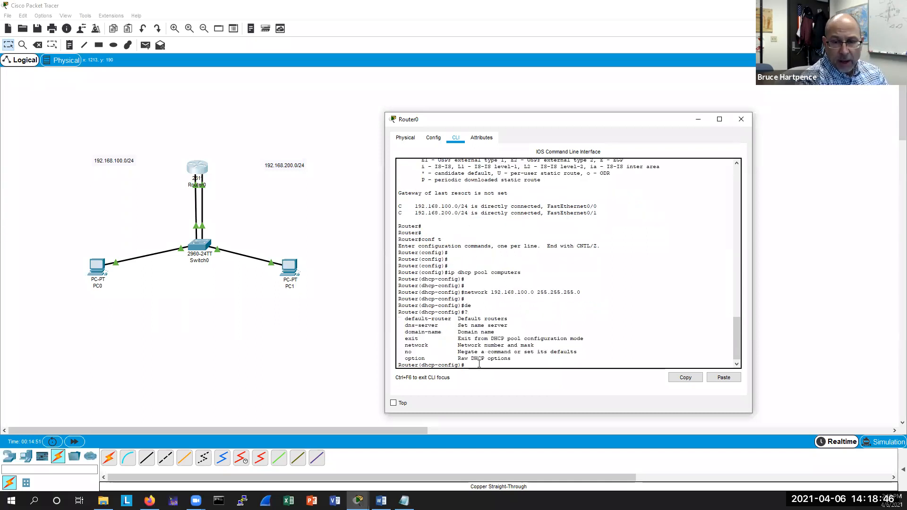
{"action": "key", "text": "Return"}
{"action": "key", "text": "Return"}
{"action": "key", "text": "Return"}
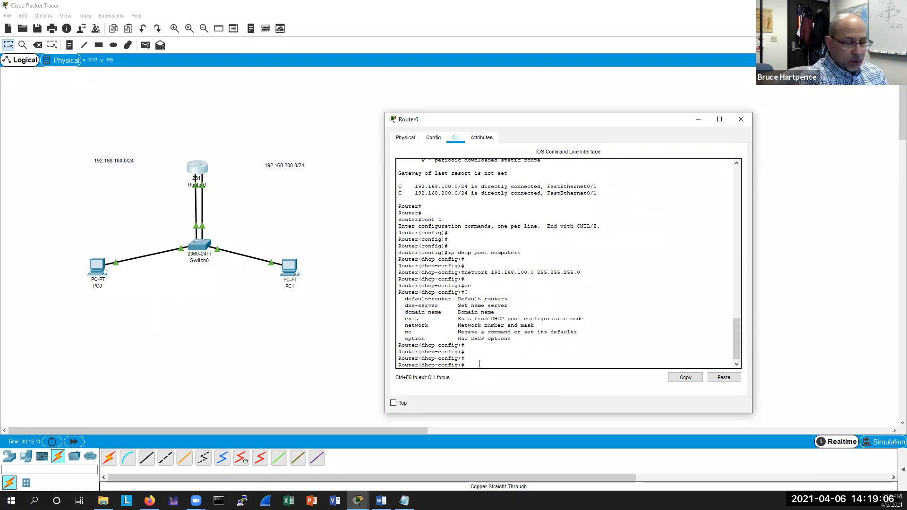
Set the computers pool's default router to 192.168.100.254.
{"action": "type", "text": "de"}
{"action": "key", "text": "Tab"}
{"action": "type", "text": "192.168."}
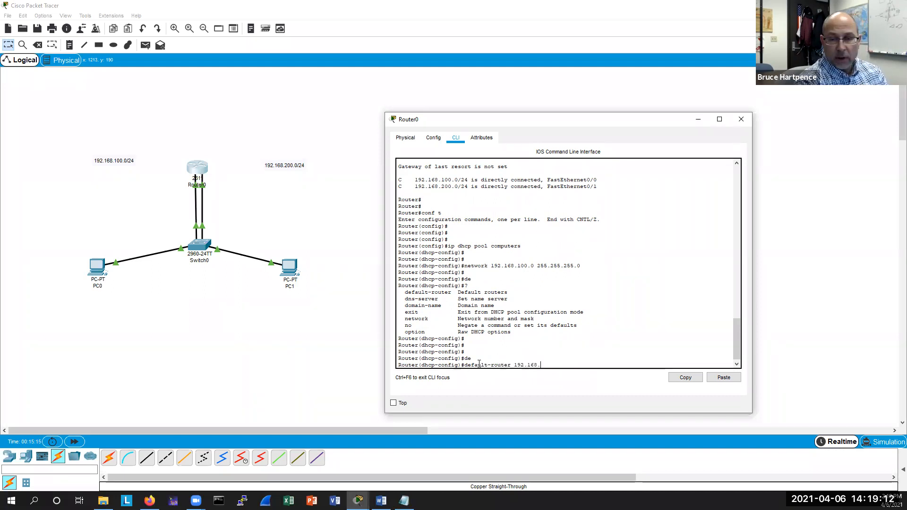
{"action": "type", "text": "100.254"}
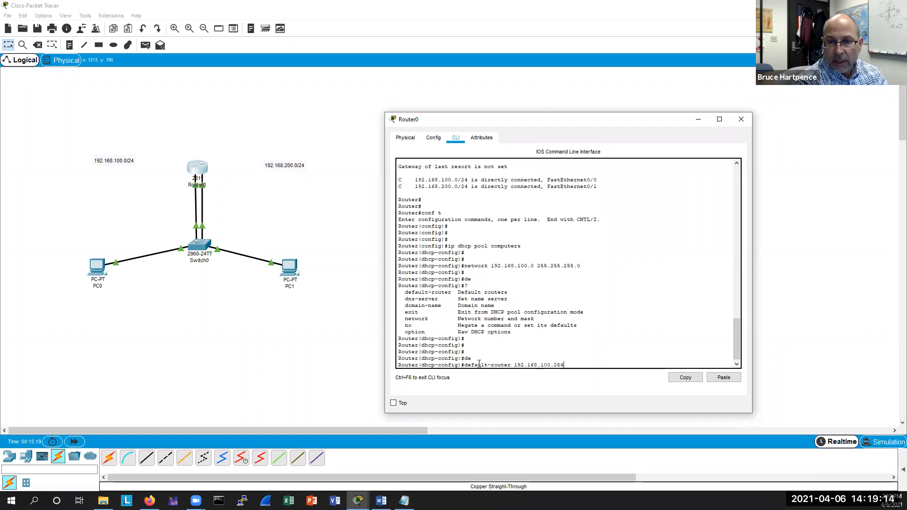
{"action": "key", "text": "Return"}
{"action": "key", "text": "Return"}
{"action": "key", "text": "Return"}
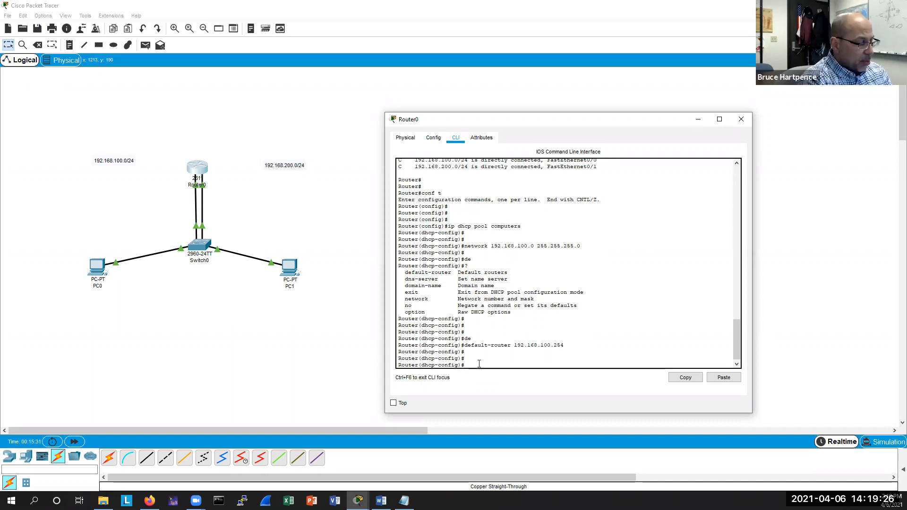
Leave the computers pool and create a second DHCP pool named voip.
{"action": "type", "text": "exit"}
{"action": "key", "text": "Return"}
{"action": "key", "text": "Return"}
{"action": "key", "text": "Return"}
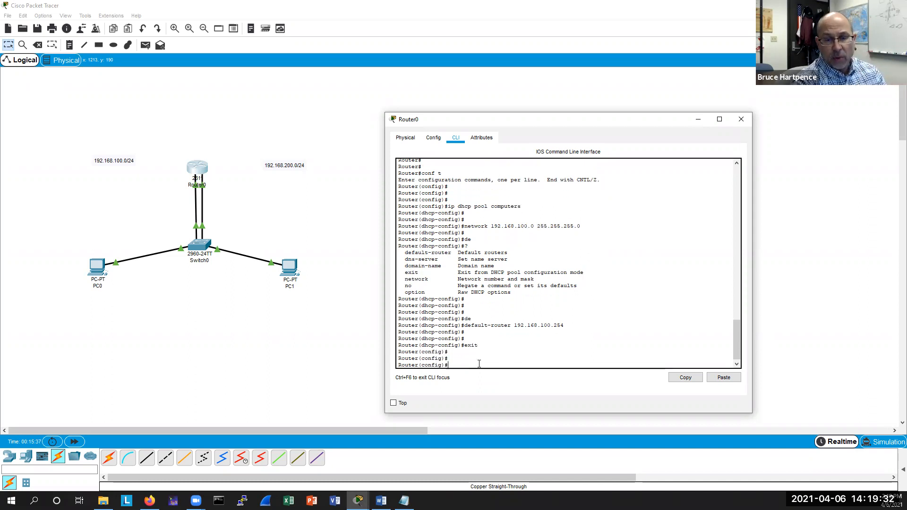
{"action": "key", "text": "Up"}
{"action": "key", "text": "Up"}
{"action": "key", "text": "Up"}
{"action": "key", "text": "Up"}
{"action": "key", "text": "Up"}
{"action": "key", "text": "Up"}
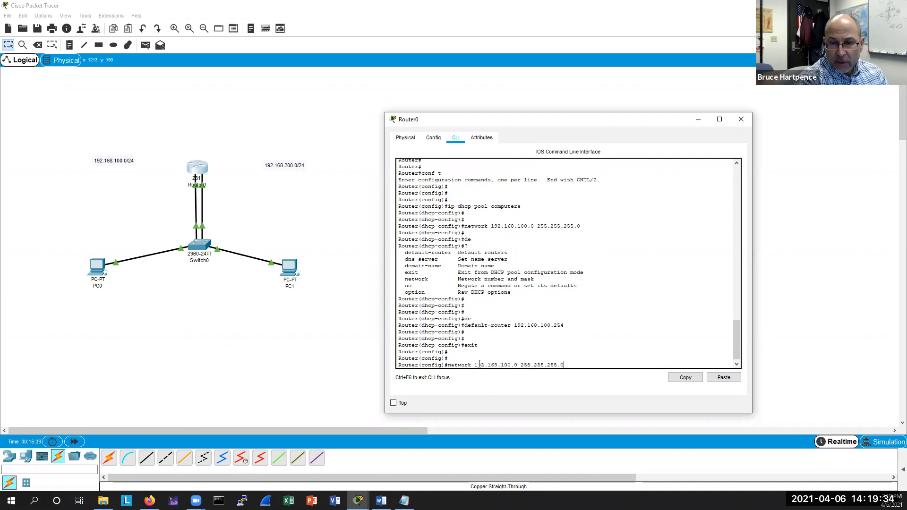
{"action": "key", "text": "BackSpace"}
{"action": "key", "text": "BackSpace"}
{"action": "key", "text": "BackSpace"}
{"action": "key", "text": "BackSpace"}
{"action": "key", "text": "BackSpace"}
{"action": "key", "text": "BackSpace"}
{"action": "key", "text": "BackSpace"}
{"action": "key", "text": "BackSpace"}
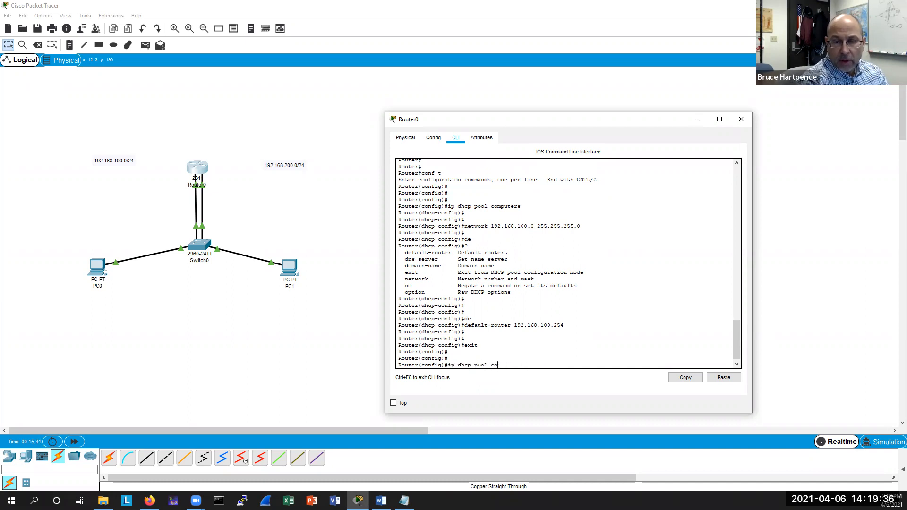
{"action": "key", "text": "BackSpace"}
{"action": "type", "text": "voip"}
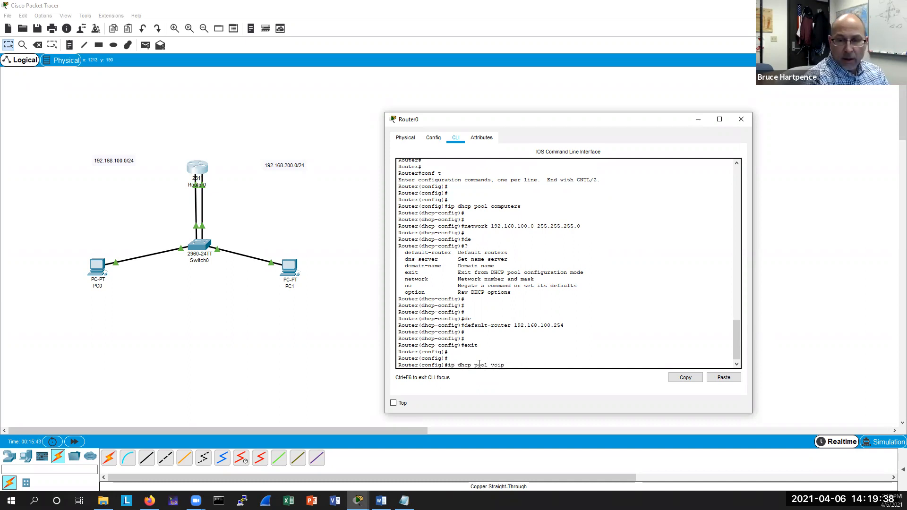
{"action": "key", "text": "Return"}
Set the voip pool's default router to 192.168.200.254.
{"action": "key", "text": "Up"}
{"action": "key", "text": "Up"}
{"action": "key", "text": "Up"}
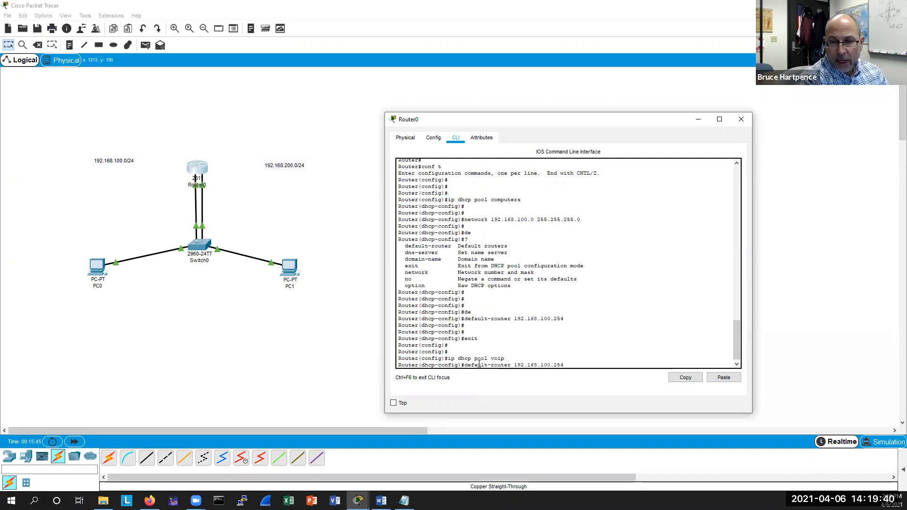
{"action": "key", "text": "Left"}
{"action": "key", "text": "Left"}
{"action": "key", "text": "Left"}
{"action": "key", "text": "Left"}
{"action": "key", "text": "Left"}
{"action": "key", "text": "Left"}
{"action": "key", "text": "BackSpace"}
{"action": "type", "text": "2"}
{"action": "key", "text": "Return"}
Set the voip pool's network to 192.168.200.0 255.255.255.0.
{"action": "key", "text": "Up"}
{"action": "key", "text": "Up"}
{"action": "key", "text": "Up"}
{"action": "key", "text": "Up"}
{"action": "key", "text": "Up"}
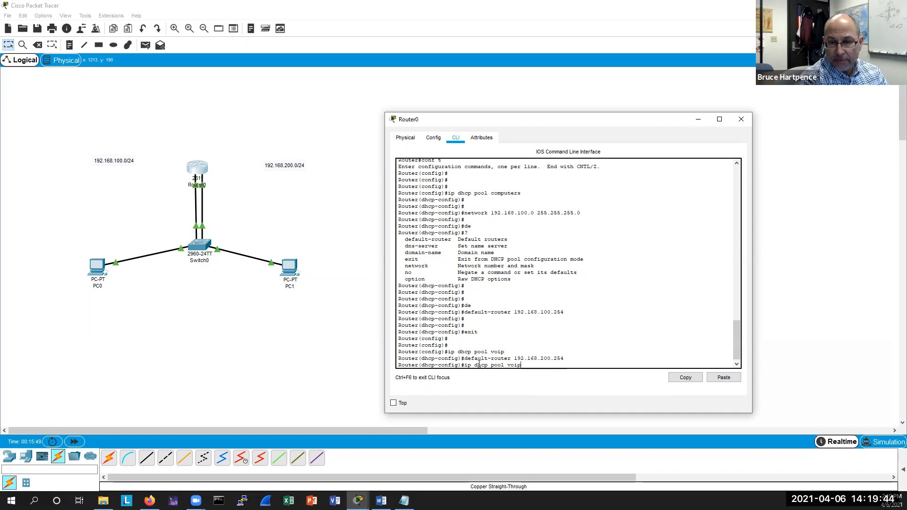
{"action": "key", "text": "Left"}
{"action": "key", "text": "Left"}
{"action": "key", "text": "Left"}
{"action": "key", "text": "Left"}
{"action": "key", "text": "Left"}
{"action": "key", "text": "Left"}
{"action": "key", "text": "Left"}
{"action": "key", "text": "Left"}
{"action": "key", "text": "Left"}
{"action": "key", "text": "Left"}
{"action": "key", "text": "Left"}
{"action": "key", "text": "Left"}
{"action": "key", "text": "Left"}
{"action": "key", "text": "Left"}
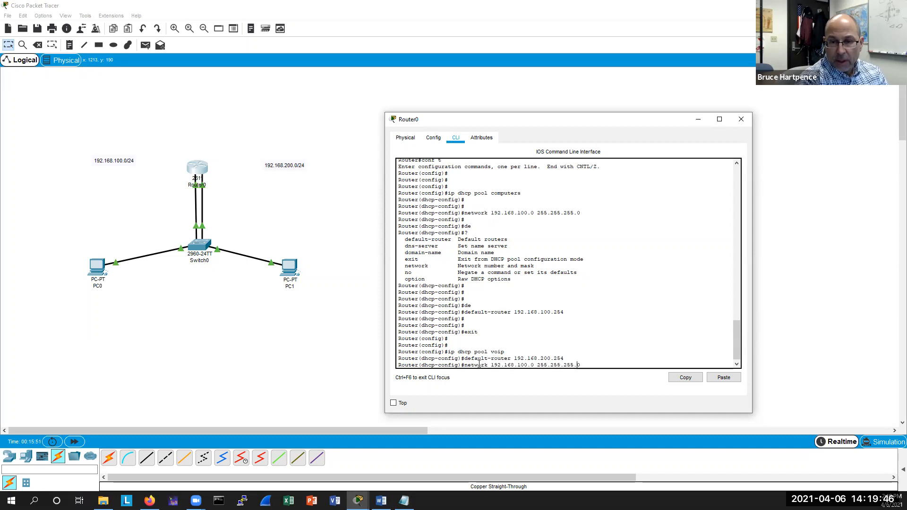
{"action": "key", "text": "BackSpace"}
{"action": "type", "text": "2"}
{"action": "key", "text": "Return"}
{"action": "key", "text": "Return"}
{"action": "key", "text": "Return"}
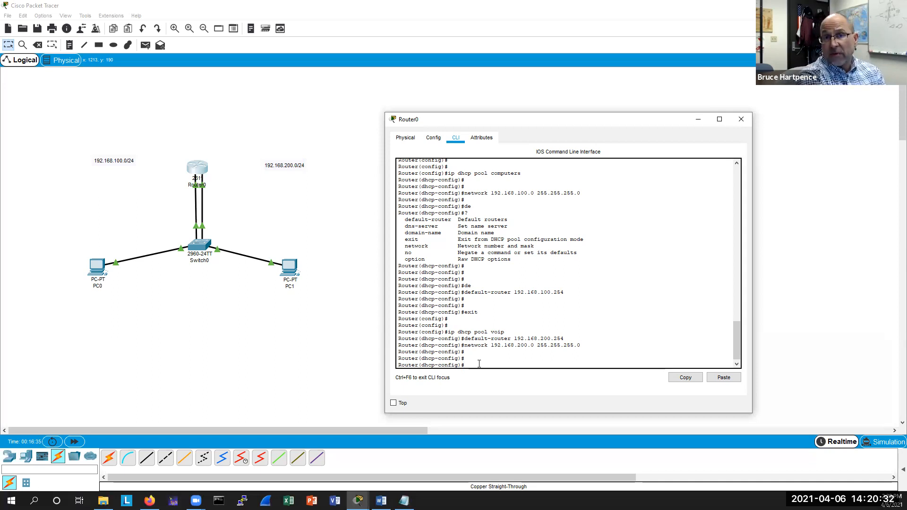
Add DHCP option 150 pointing to IP 192.168.200.254 to the voip pool.
{"action": "type", "text": "op"}
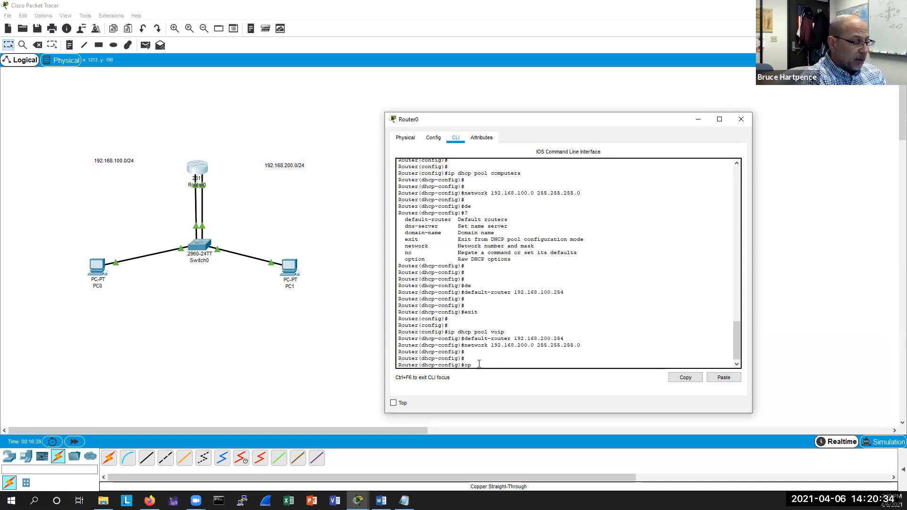
{"action": "key", "text": "Tab"}
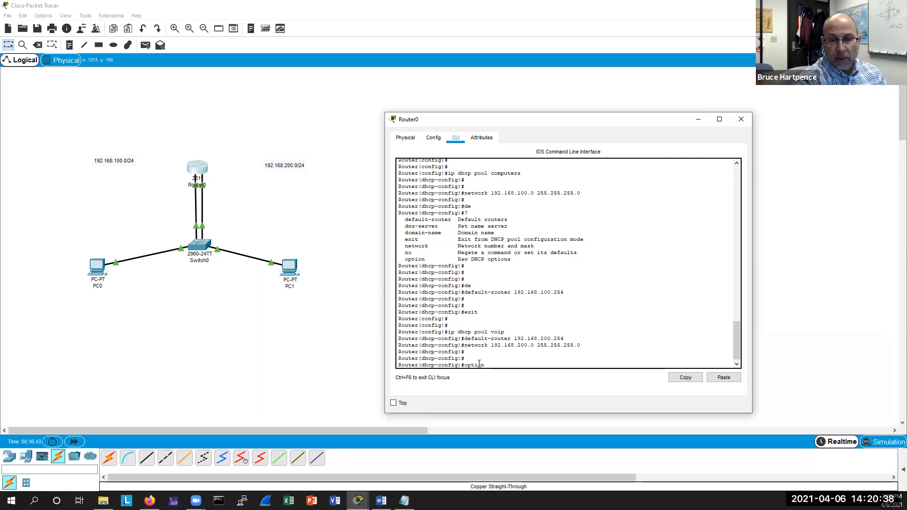
{"action": "type", "text": "?"}
{"action": "type", "text": "150"}
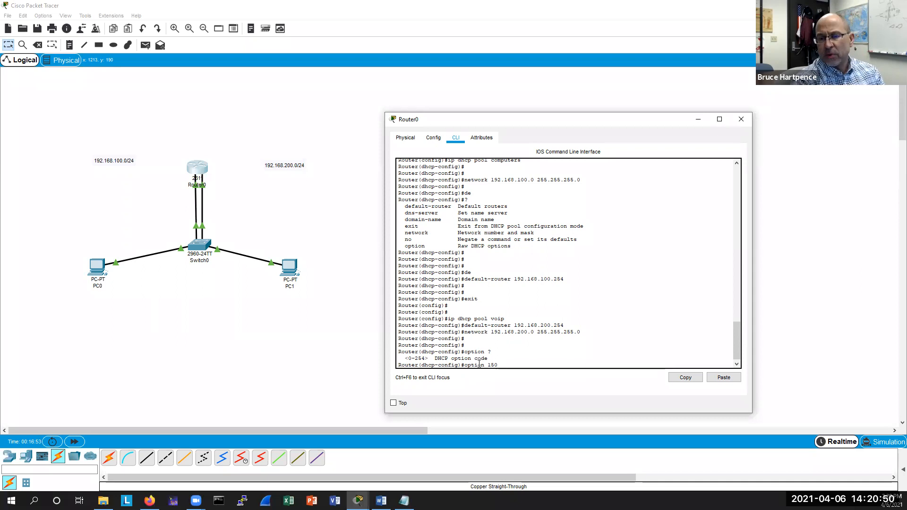
{"action": "type", "text": "?"}
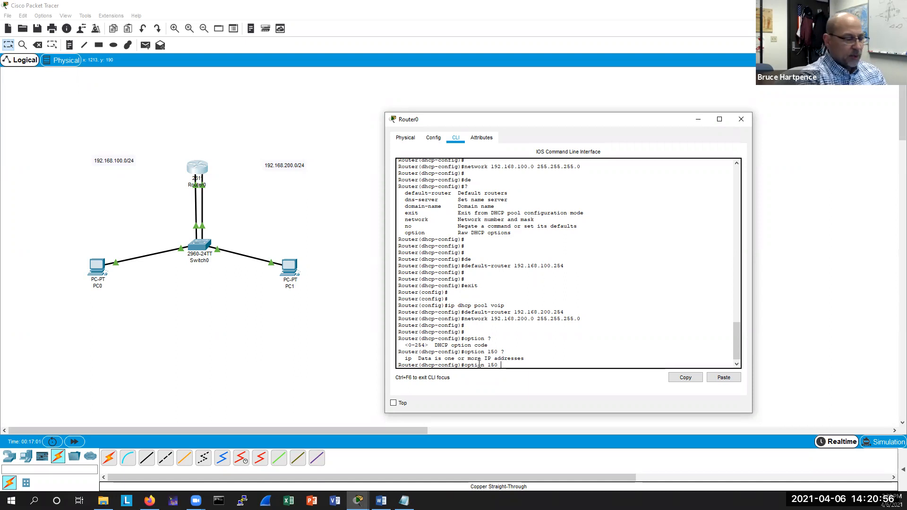
{"action": "type", "text": "ip "}
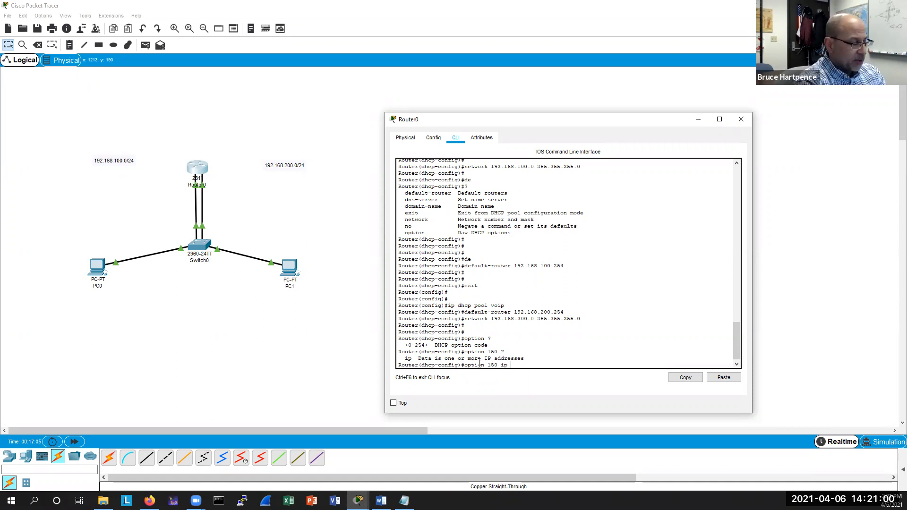
{"action": "type", "text": "192.16"}
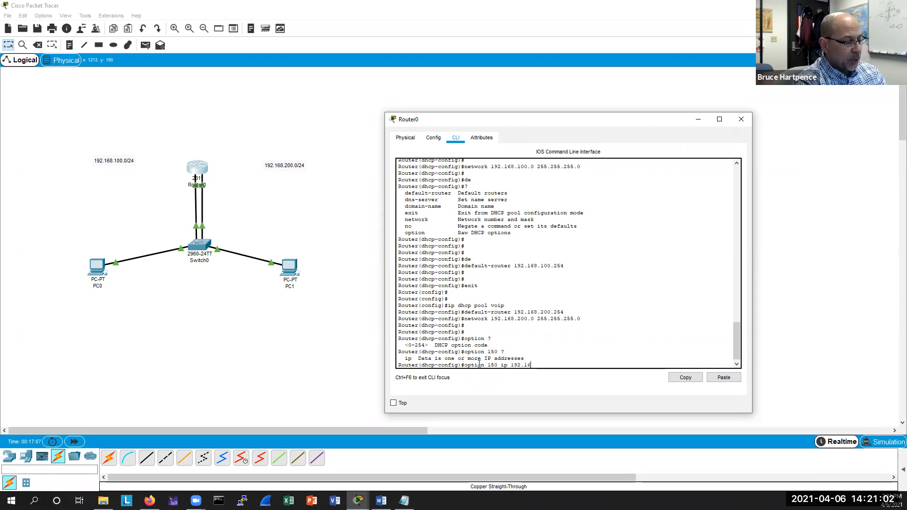
{"action": "type", "text": "8.200."}
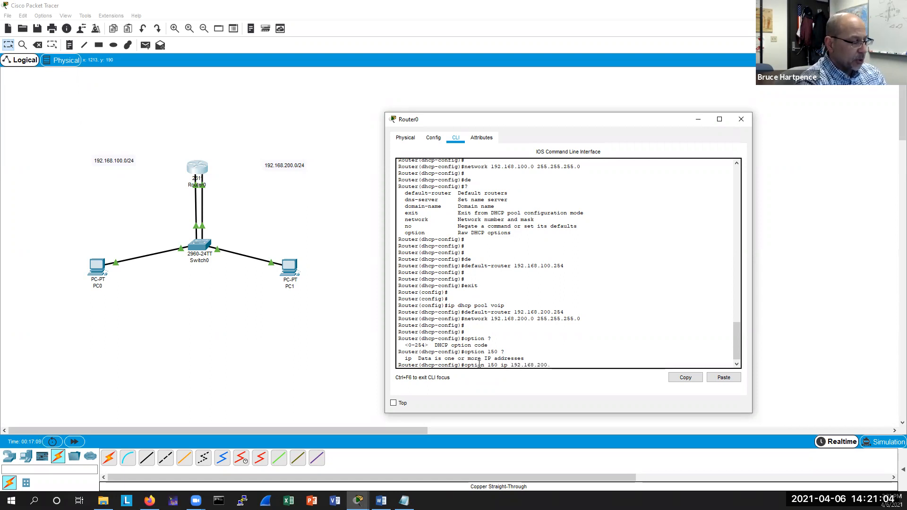
{"action": "type", "text": "254"}
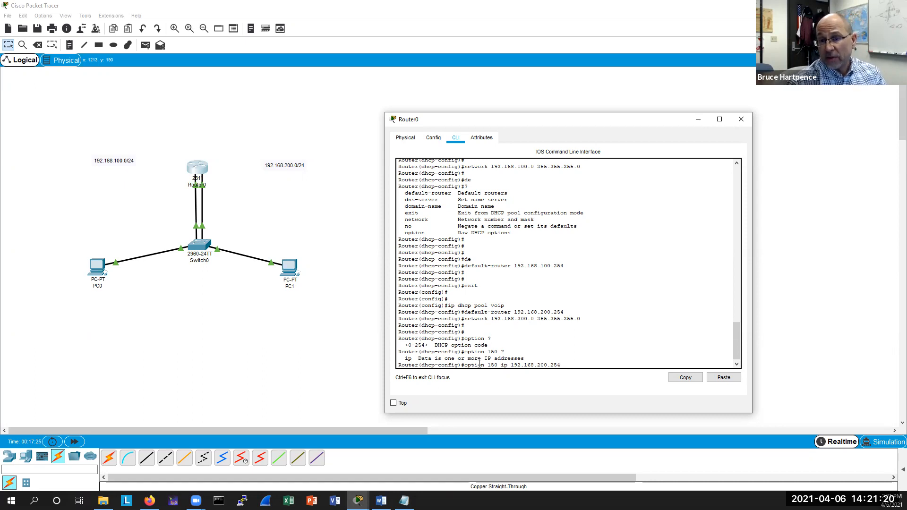
{"action": "key", "text": "Return"}
{"action": "key", "text": "Return"}
{"action": "key", "text": "Return"}
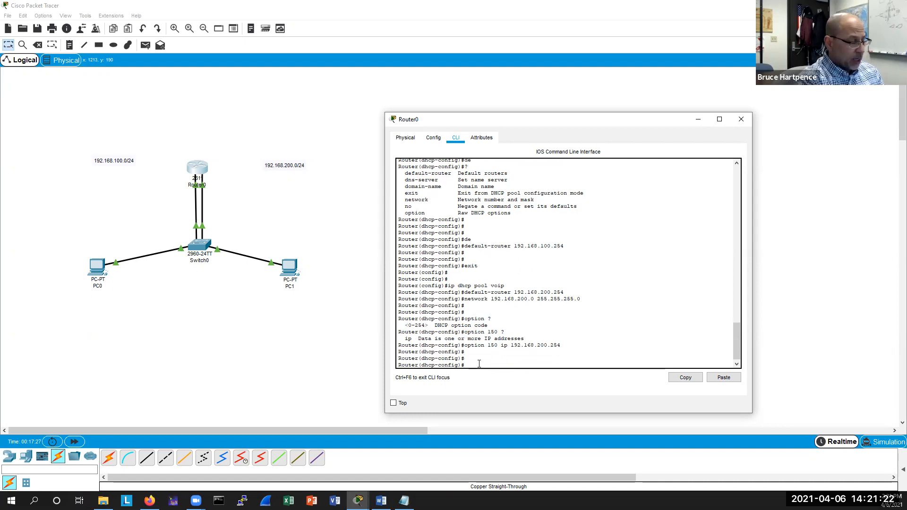
Leave configuration mode and page through the running configuration to review the DHCP pools and interfaces.
{"action": "key", "text": "ctrl+z"}
{"action": "key", "text": "Return"}
{"action": "key", "text": "Return"}
{"action": "type", "text": "sh run"}
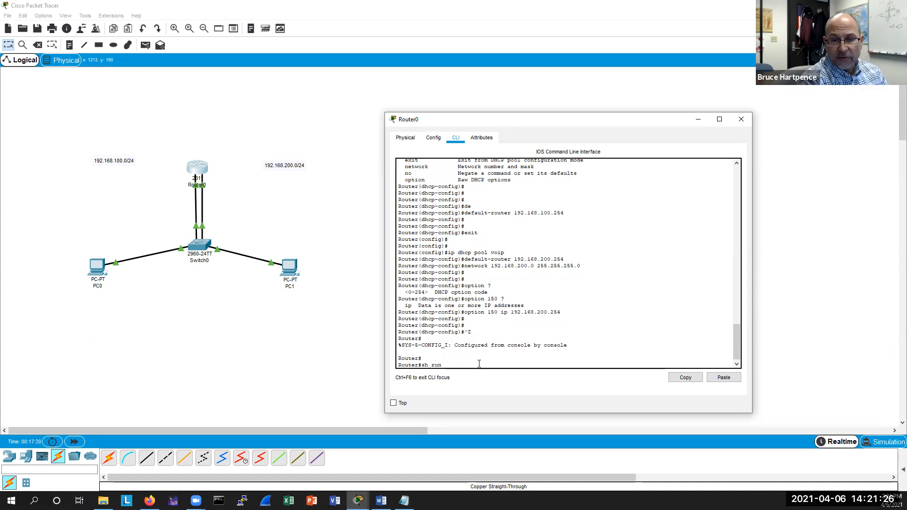
{"action": "key", "text": "Return"}
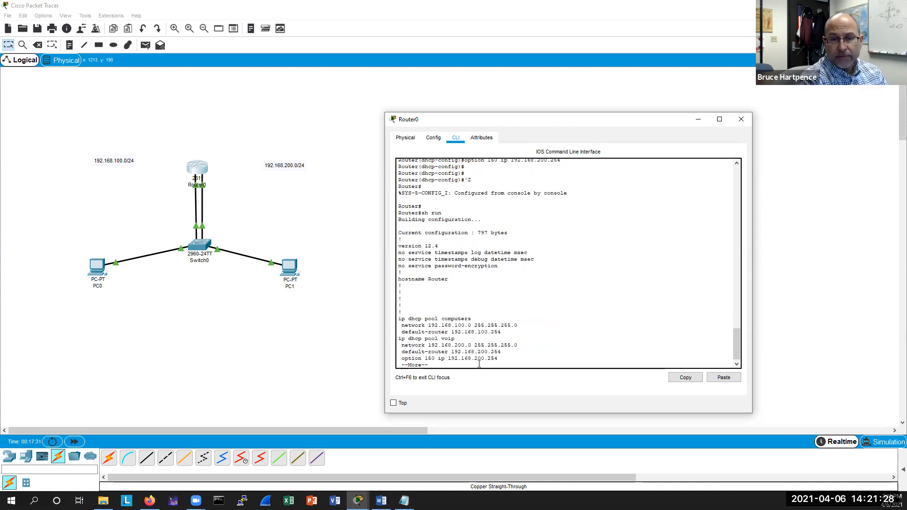
{"action": "key", "text": "Return"}
{"action": "key", "text": "Return"}
{"action": "key", "text": "Return"}
{"action": "key", "text": "Return"}
{"action": "key", "text": "Return"}
{"action": "key", "text": "Return"}
{"action": "key", "text": "Return"}
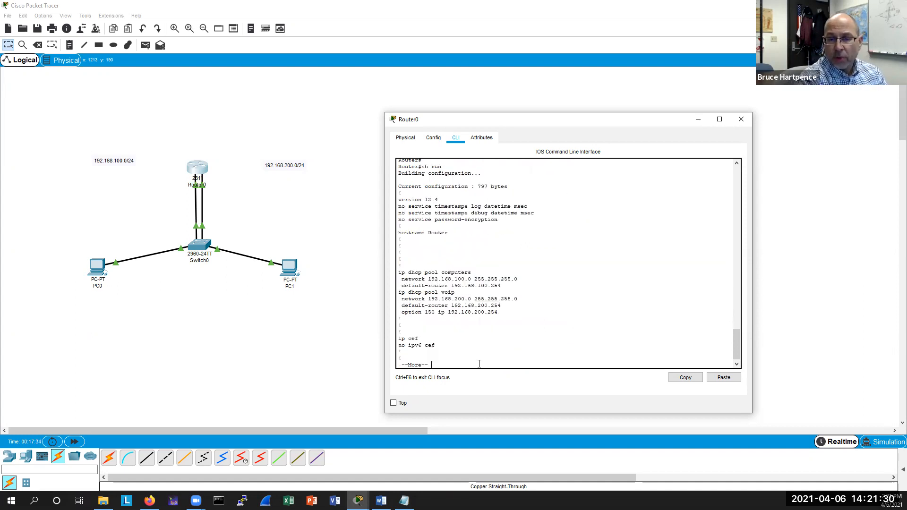
{"action": "key", "text": "Return"}
{"action": "key", "text": "Return"}
{"action": "key", "text": "Return"}
{"action": "key", "text": "Return"}
{"action": "key", "text": "Return"}
{"action": "key", "text": "Return"}
{"action": "key", "text": "Return"}
{"action": "key", "text": "Return"}
{"action": "key", "text": "Return"}
{"action": "key", "text": "Return"}
{"action": "key", "text": "Return"}
{"action": "key", "text": "Return"}
{"action": "key", "text": "Return"}
{"action": "key", "text": "Return"}
{"action": "key", "text": "Return"}
{"action": "key", "text": "Return"}
{"action": "key", "text": "Return"}
{"action": "key", "text": "Return"}
{"action": "key", "text": "Return"}
{"action": "key", "text": "Return"}
{"action": "key", "text": "Return"}
{"action": "key", "text": "Return"}
{"action": "key", "text": "Return"}
{"action": "key", "text": "Return"}
{"action": "key", "text": "Return"}
{"action": "key", "text": "Return"}
{"action": "key", "text": "Return"}
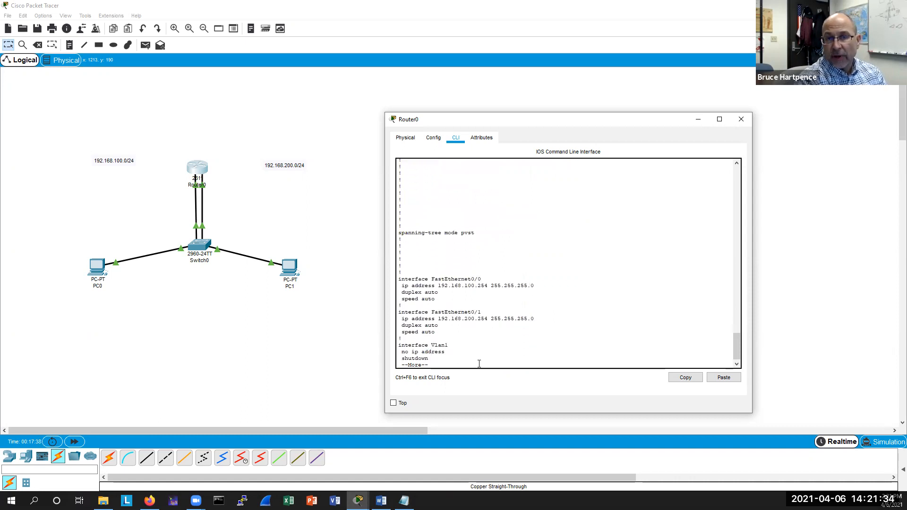
{"action": "key", "text": "q"}
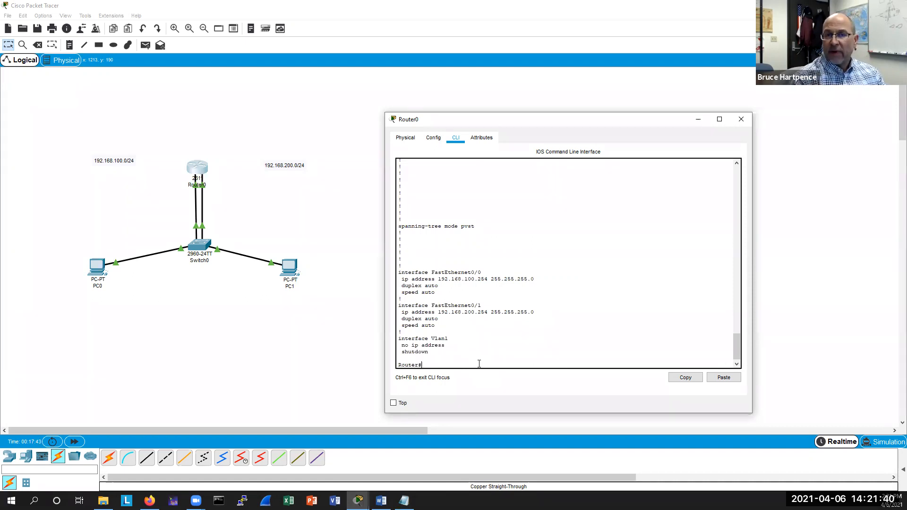
Enter global configuration and exclude 192.168.100.254 from DHCP address assignment.
{"action": "type", "text": "conf t"}
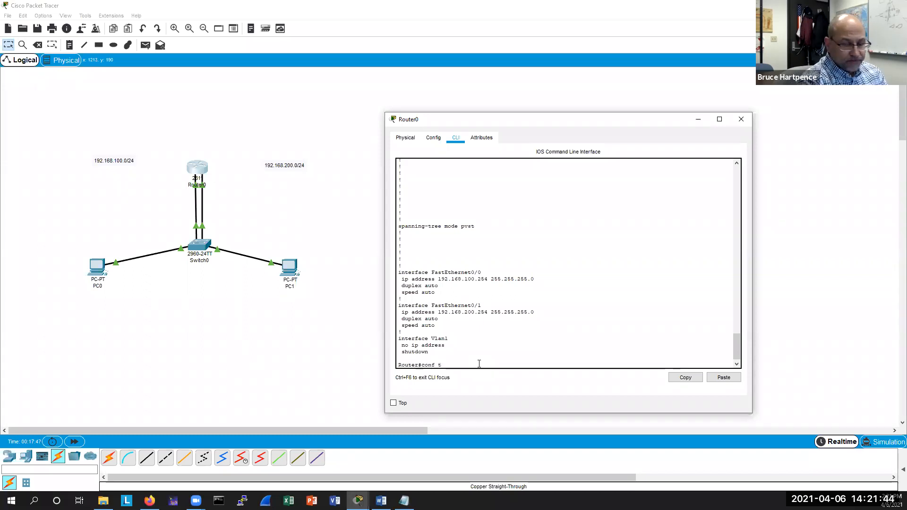
{"action": "key", "text": "Return"}
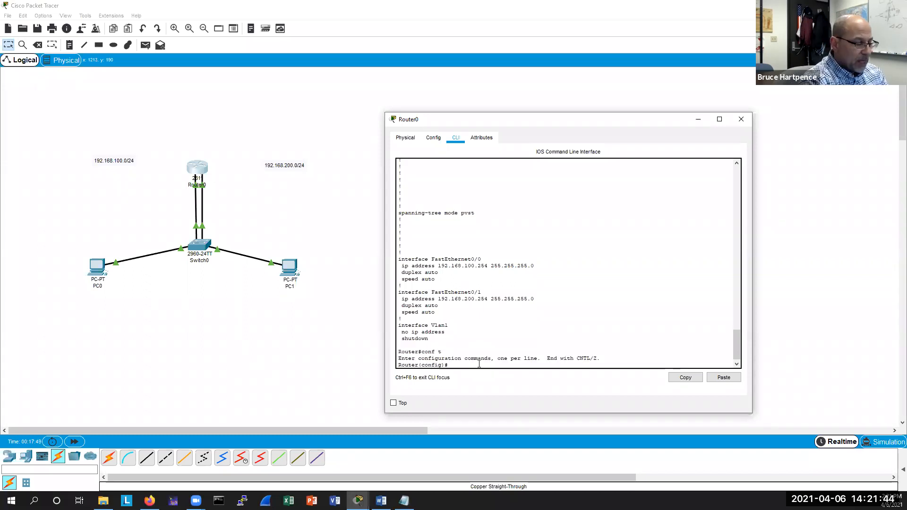
{"action": "type", "text": "ip dhc"}
{"action": "key", "text": "Tab"}
{"action": "type", "text": "?"}
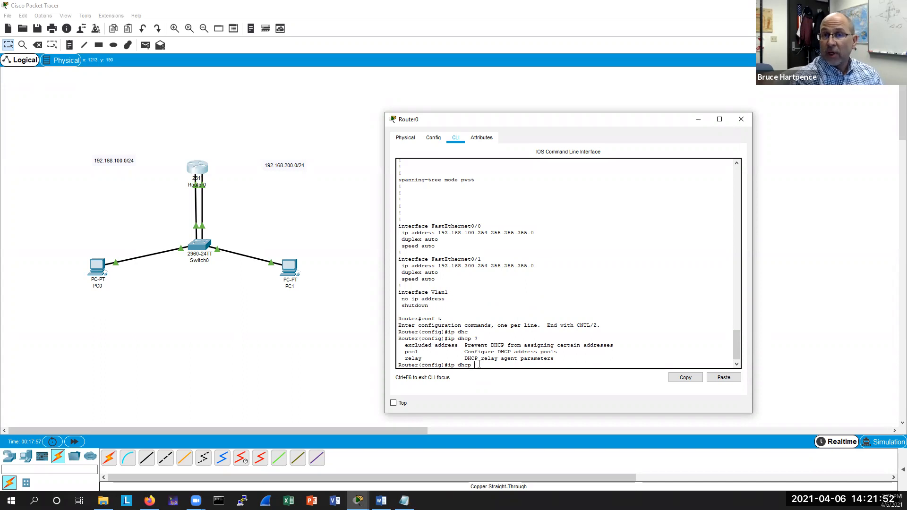
{"action": "type", "text": "x"}
{"action": "key", "text": "Tab"}
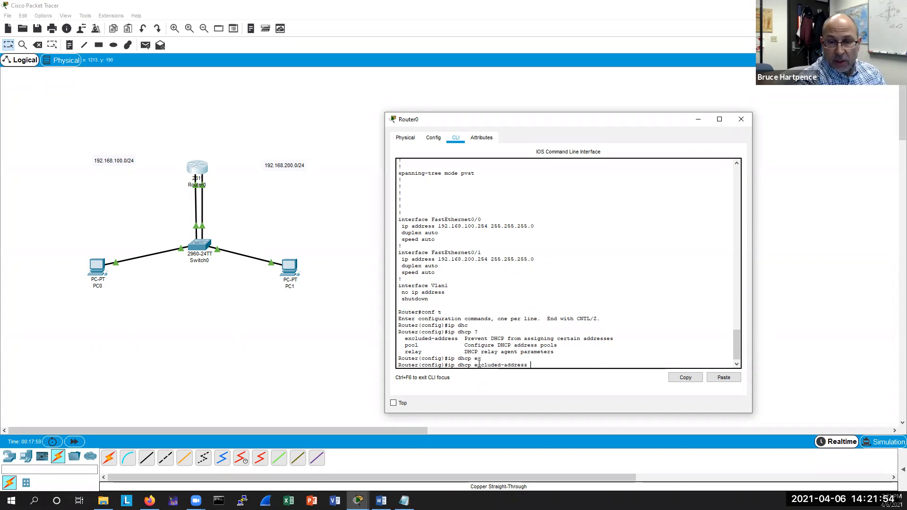
{"action": "type", "text": "19"}
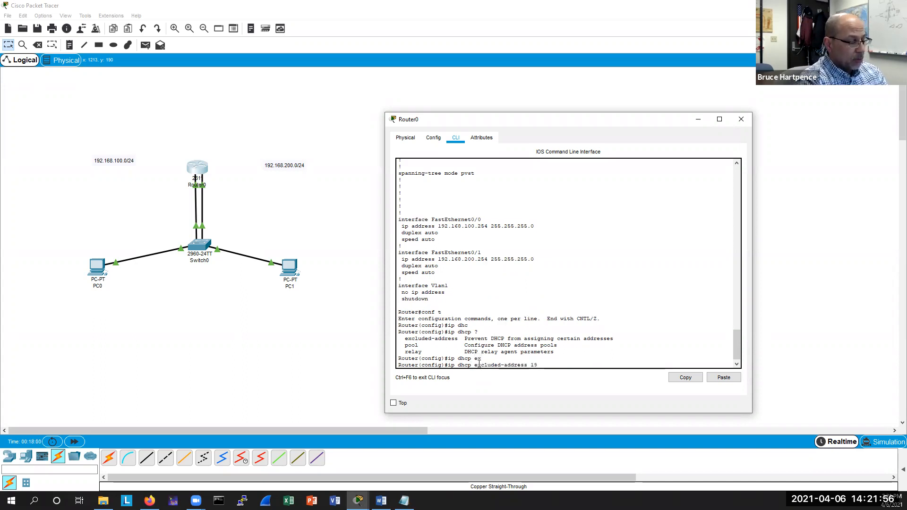
{"action": "type", "text": "2.168."}
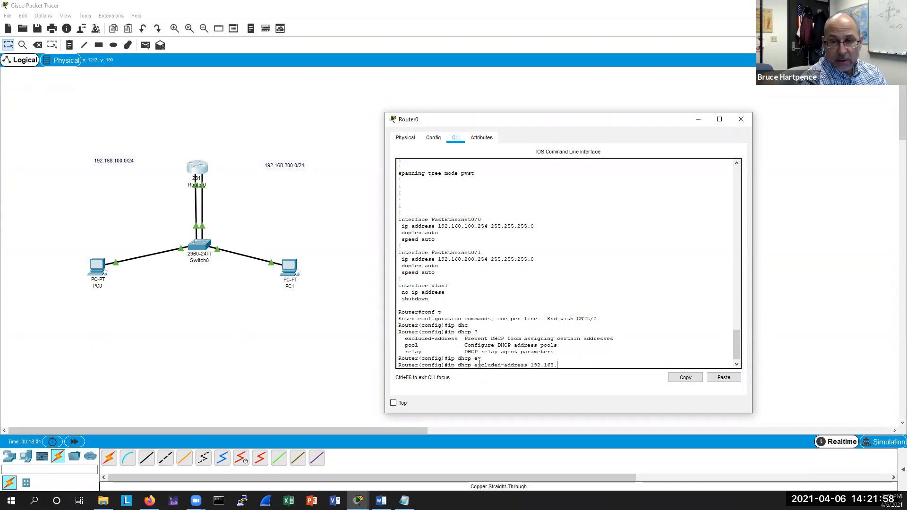
{"action": "type", "text": "100.254"}
{"action": "key", "text": "Return"}
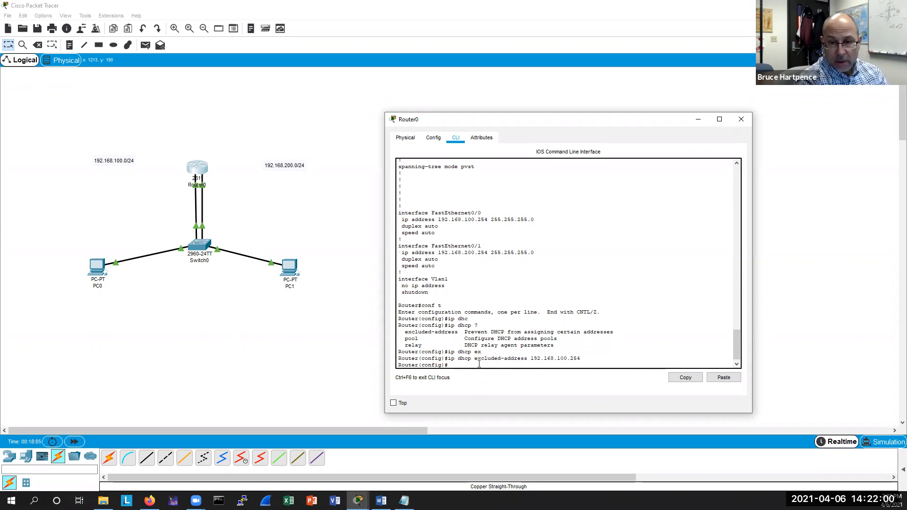
Exclude 192.168.200.254 from DHCP address assignment and leave configuration mode.
{"action": "key", "text": "Up"}
{"action": "key", "text": "Left"}
{"action": "key", "text": "Left"}
{"action": "key", "text": "BackSpace"}
{"action": "type", "text": "2"}
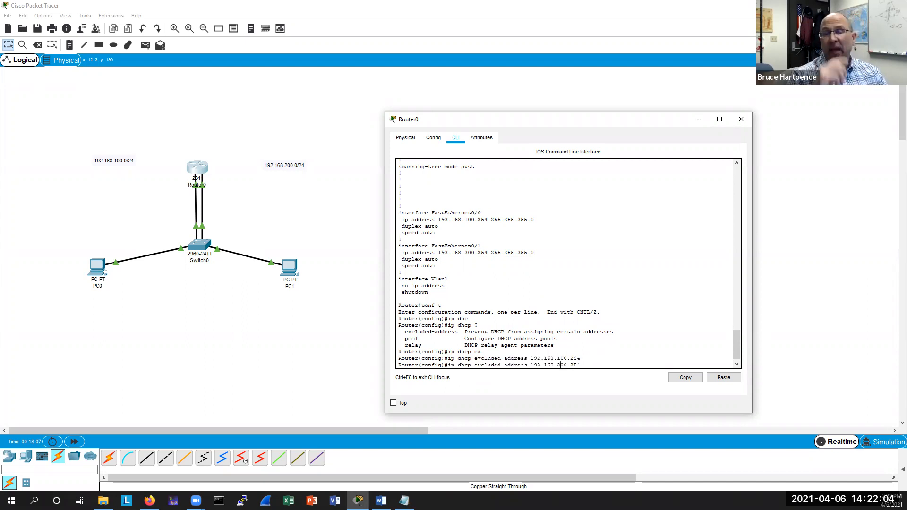
{"action": "key", "text": "Return"}
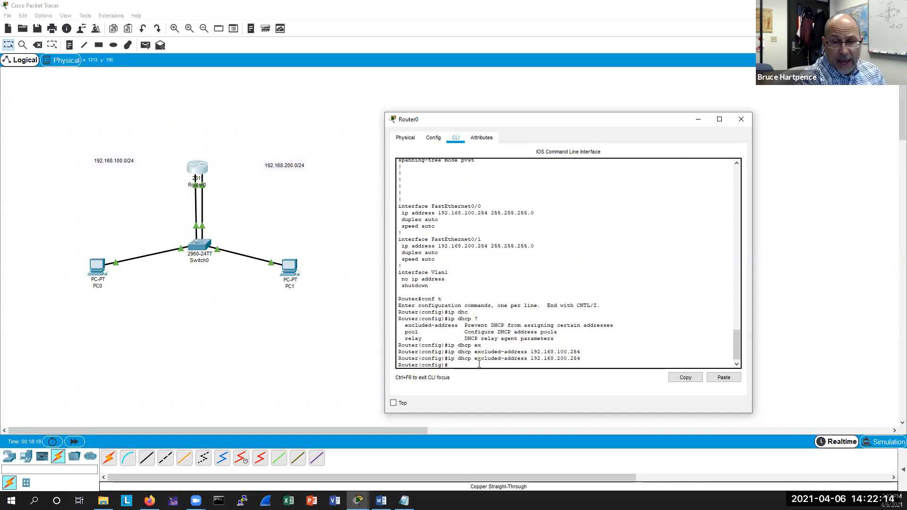
{"action": "key", "text": "Return"}
{"action": "key", "text": "Return"}
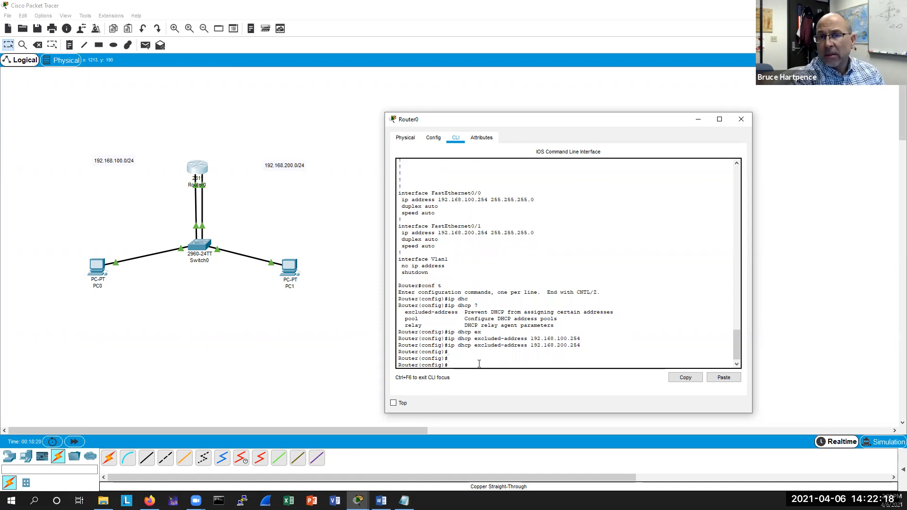
{"action": "key", "text": "ctrl+z"}
{"action": "key", "text": "Return"}
{"action": "key", "text": "Return"}
{"action": "key", "text": "Return"}
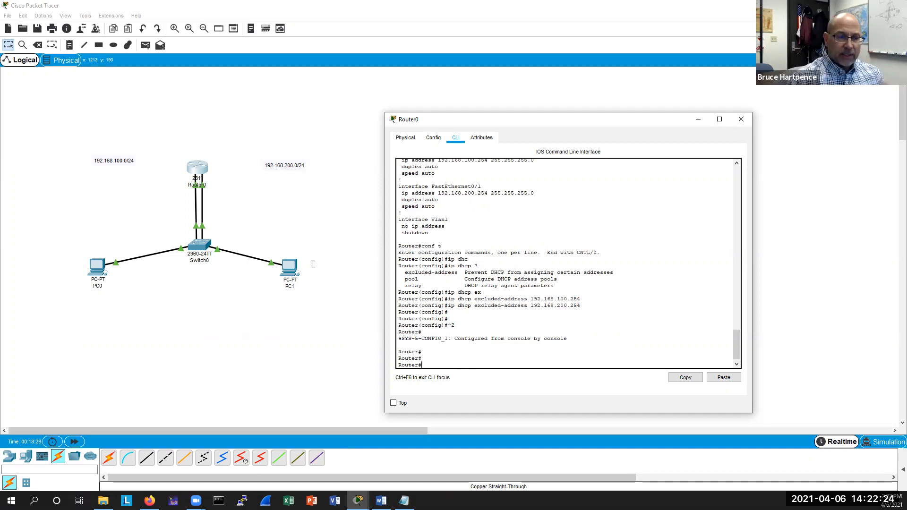
Set PC0's FastEthernet0 IPv4 configuration to DHCP and close its window.
{"action": "left_click", "coordinate": [97, 269]}
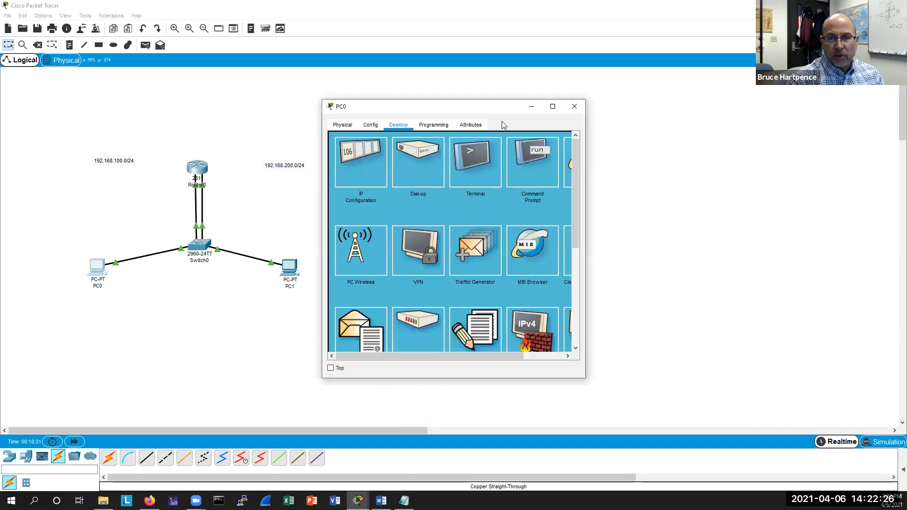
{"action": "left_click_drag", "start_coordinate": [475, 109], "coordinate": [568, 131]}
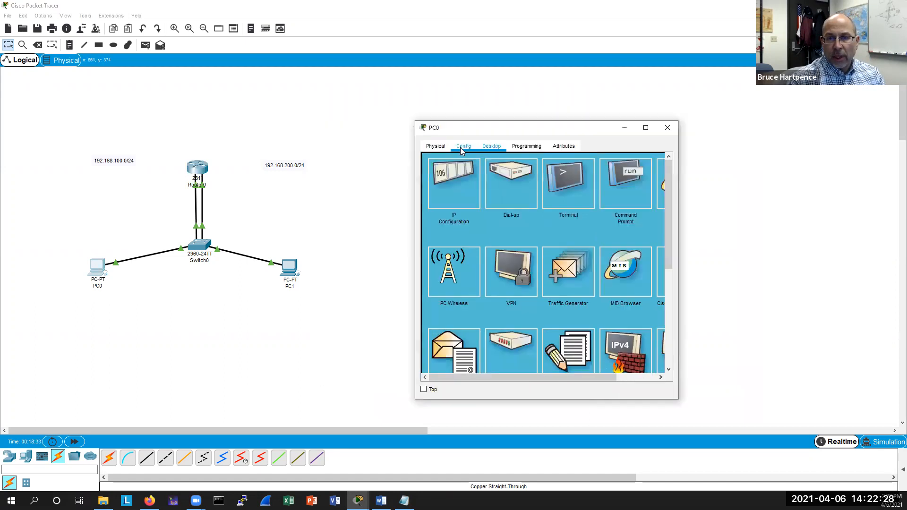
{"action": "left_click", "coordinate": [463, 147]}
{"action": "left_click", "coordinate": [454, 198]}
{"action": "left_click", "coordinate": [516, 220]}
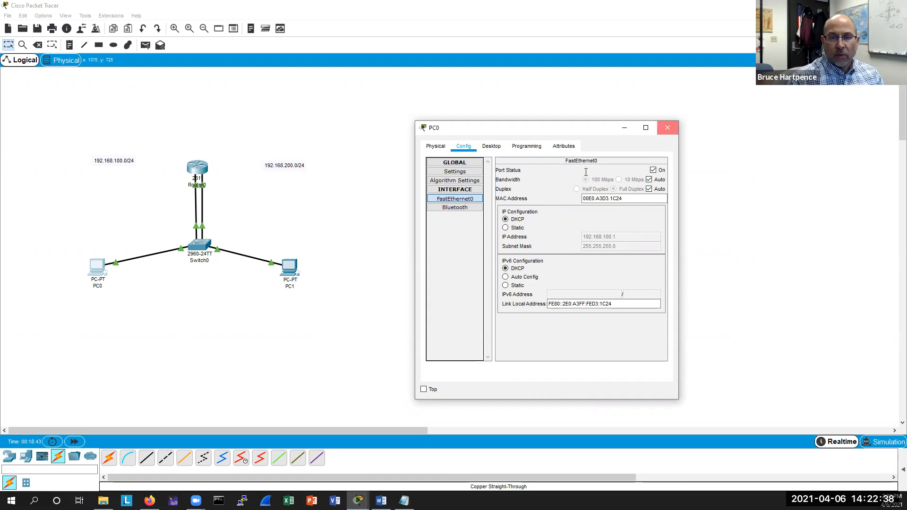
{"action": "left_click", "coordinate": [667, 127]}
Set PC1's FastEthernet0 IPv4 configuration to DHCP and close its window.
{"action": "left_click", "coordinate": [289, 268]}
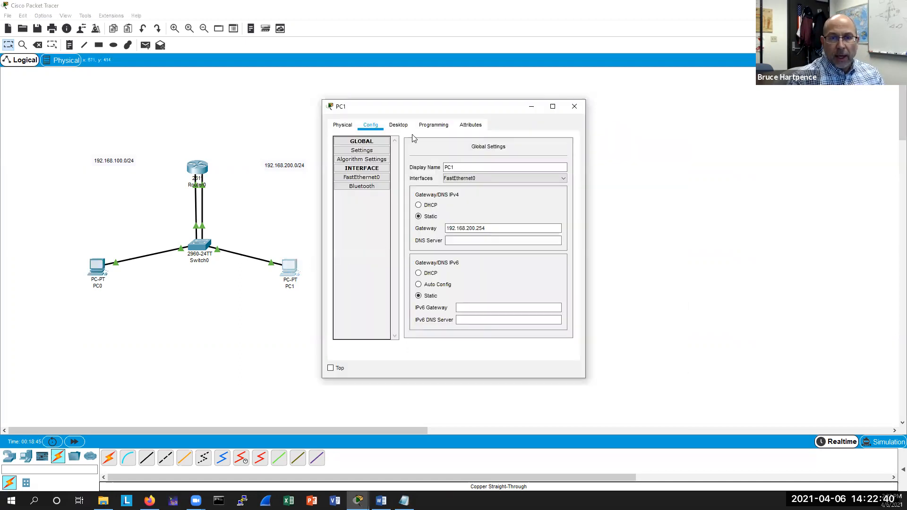
{"action": "left_click_drag", "start_coordinate": [450, 111], "coordinate": [514, 109]}
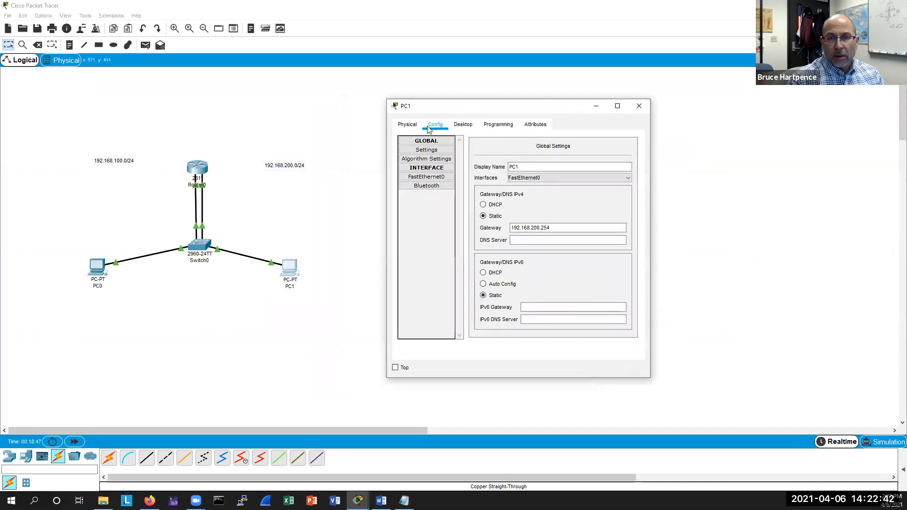
{"action": "left_click", "coordinate": [432, 177]}
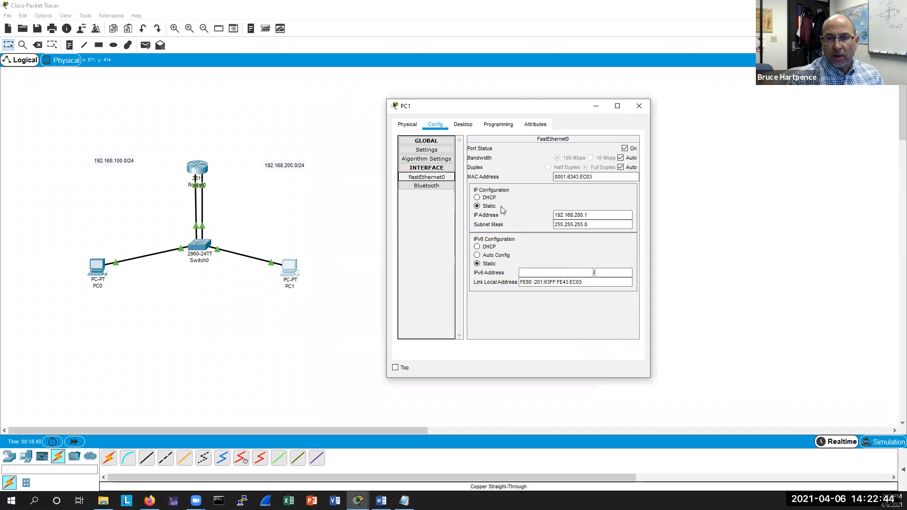
{"action": "left_click", "coordinate": [478, 198]}
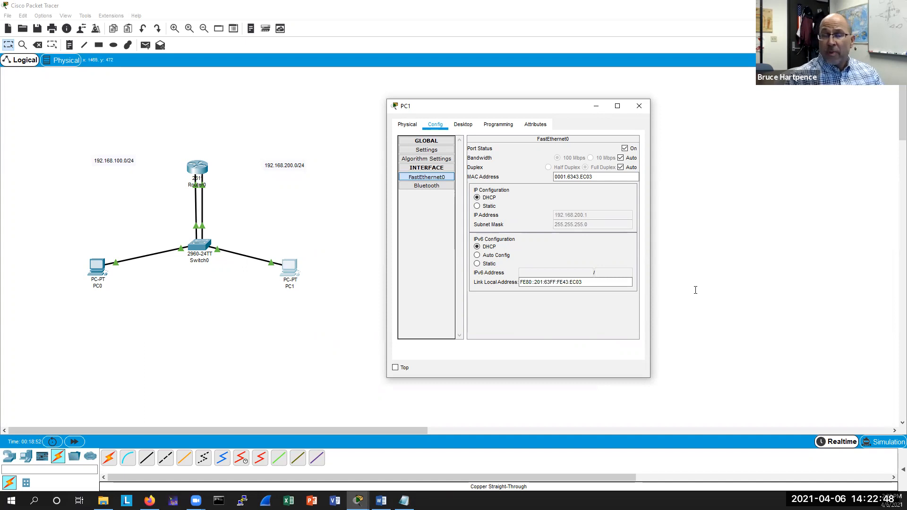
{"action": "left_click", "coordinate": [639, 105]}
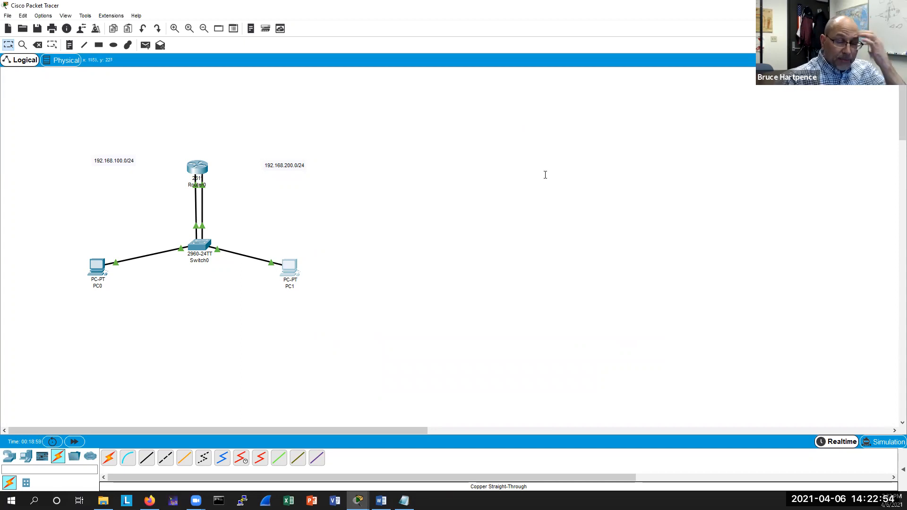
Open Router0's CLI and list the contents of its flash directory.
{"action": "left_click", "coordinate": [199, 166]}
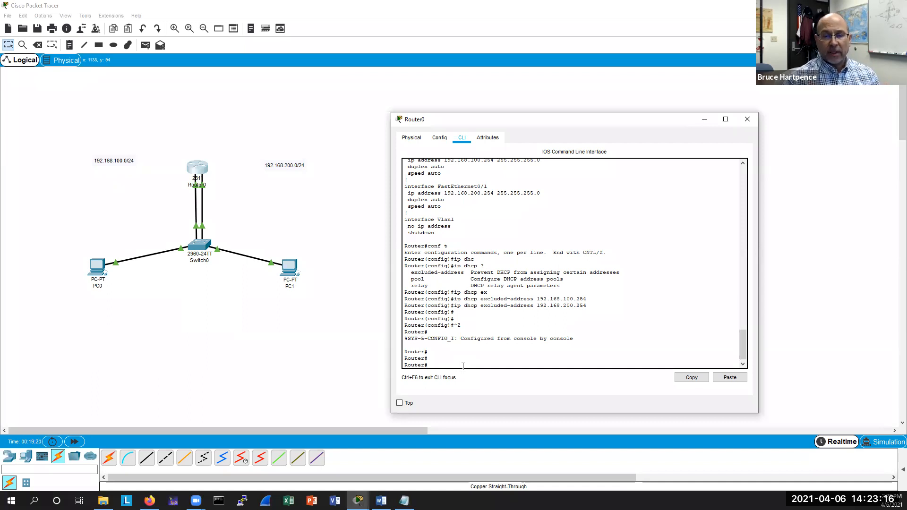
{"action": "type", "text": "dir"}
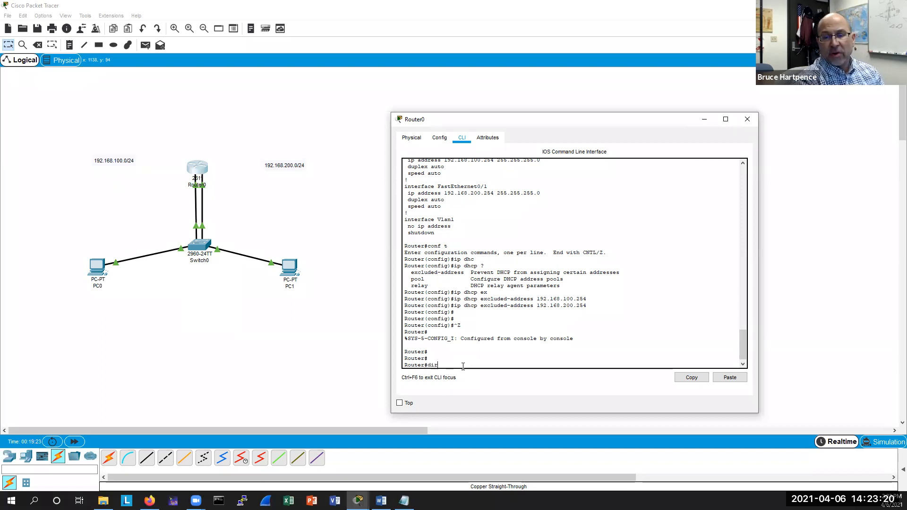
{"action": "key", "text": "Return"}
{"action": "key", "text": "Return"}
{"action": "key", "text": "Return"}
{"action": "key", "text": "Return"}
{"action": "left_click_drag", "start_coordinate": [620, 330], "coordinate": [400, 311]}
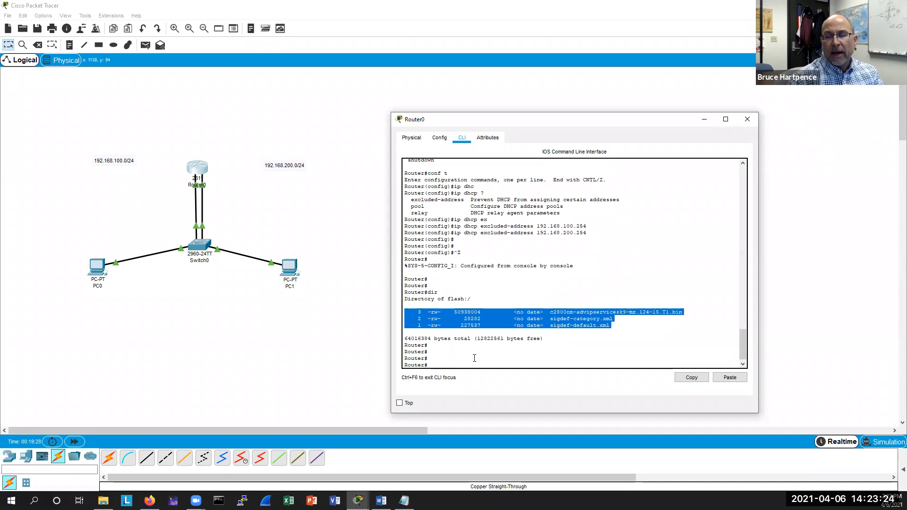
{"action": "left_click", "coordinate": [440, 365]}
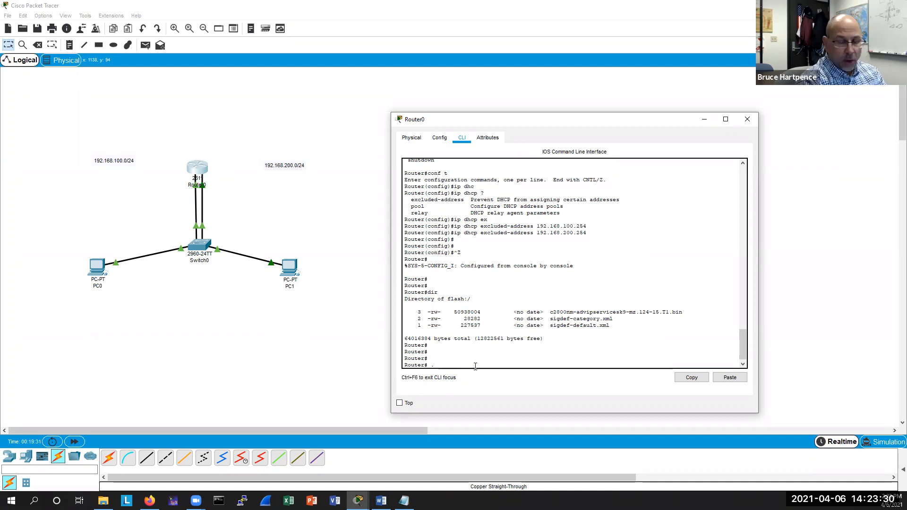
{"action": "type", "text": "sbn  .loads"}
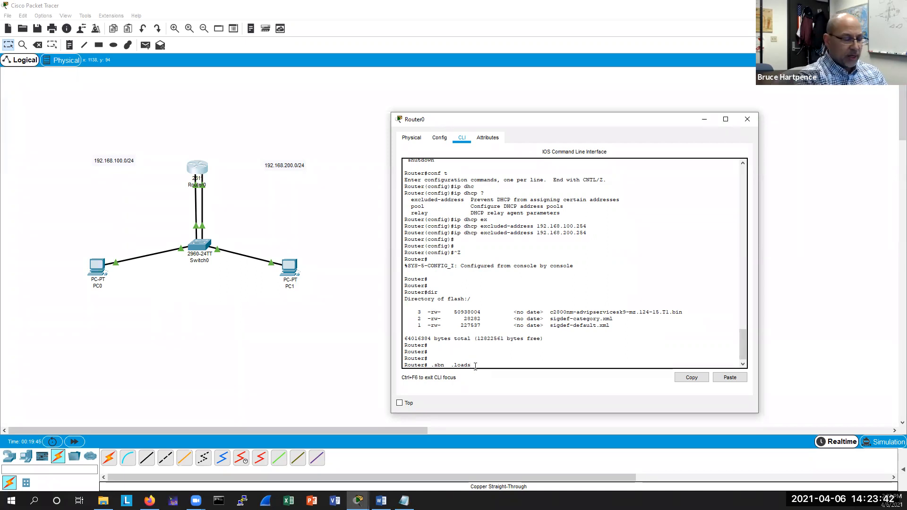
{"action": "key", "text": "BackSpace"}
{"action": "key", "text": "BackSpace"}
{"action": "key", "text": "BackSpace"}
{"action": "key", "text": "BackSpace"}
{"action": "key", "text": "BackSpace"}
{"action": "key", "text": "BackSpace"}
{"action": "key", "text": "BackSpace"}
{"action": "key", "text": "BackSpace"}
{"action": "key", "text": "BackSpace"}
{"action": "key", "text": "BackSpace"}
{"action": "key", "text": "BackSpace"}
{"action": "key", "text": "BackSpace"}
{"action": "key", "text": "BackSpace"}
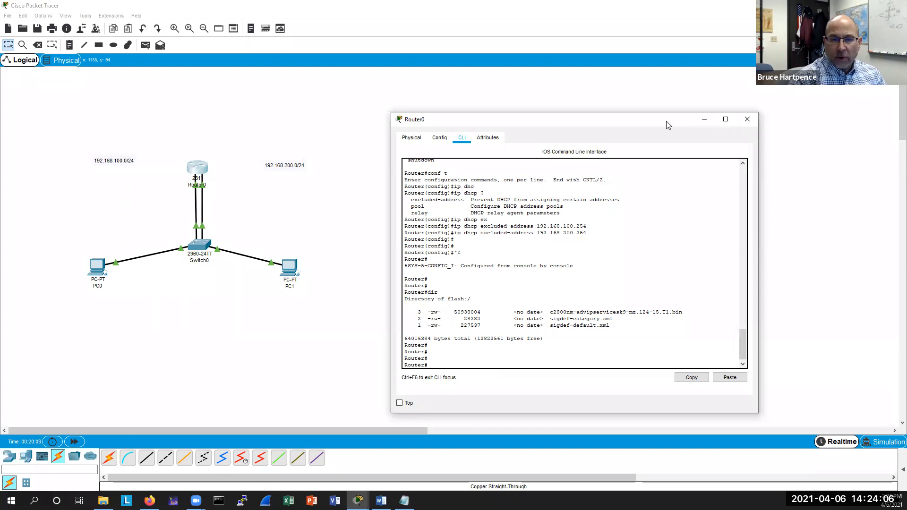
Add a 7960 IP phone to the workspace below the switch.
{"action": "left_click_drag", "start_coordinate": [668, 122], "coordinate": [741, 122]}
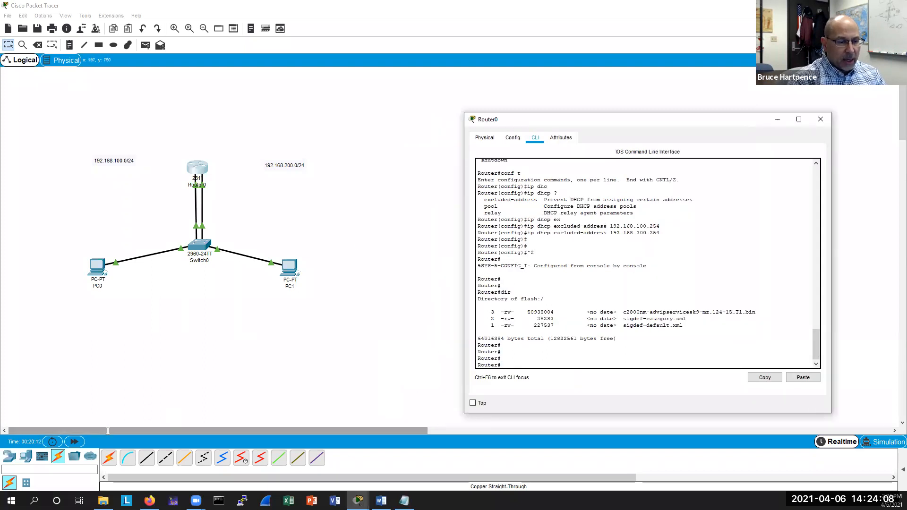
{"action": "left_click", "coordinate": [19, 461]}
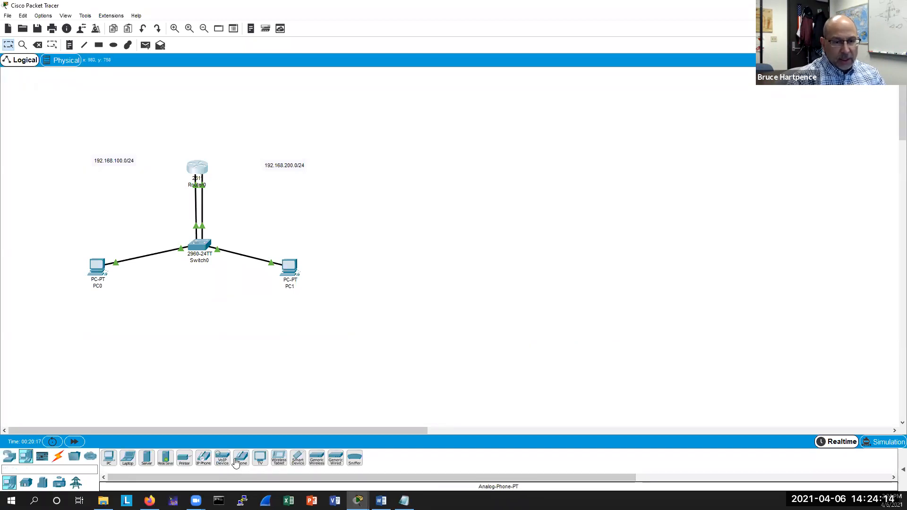
{"action": "left_click_drag", "start_coordinate": [236, 462], "coordinate": [263, 347]}
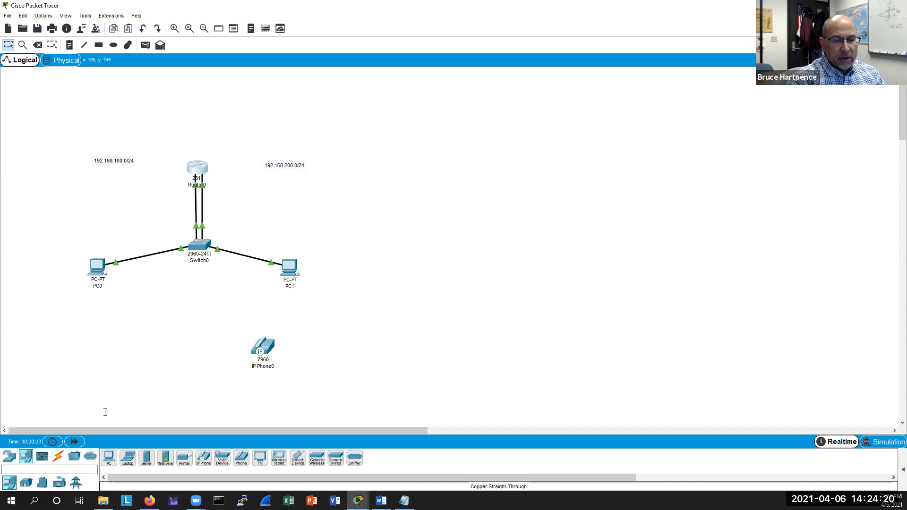
Connect IP Phone0's Switch port to Switch0's FastEthernet0/15 with a copper straight-through cable.
{"action": "left_click", "coordinate": [57, 456]}
{"action": "left_click", "coordinate": [147, 458]}
{"action": "left_click", "coordinate": [256, 341]}
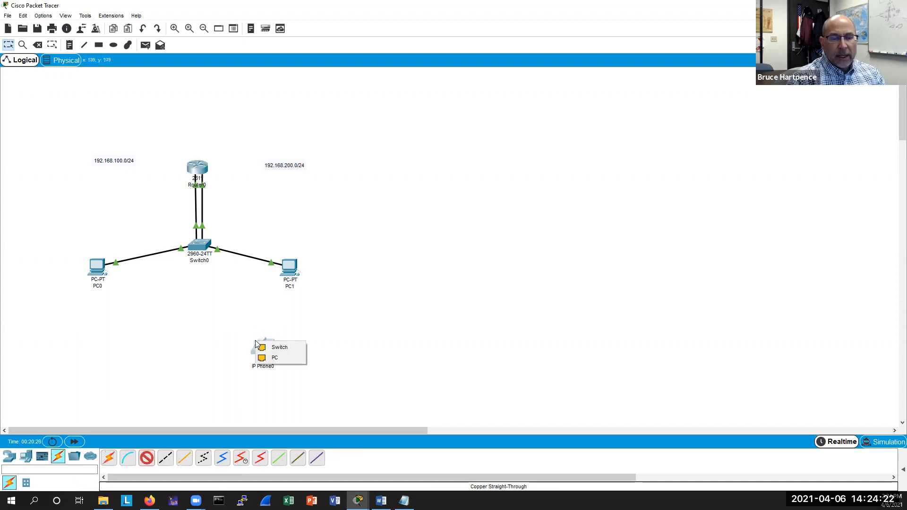
{"action": "left_click", "coordinate": [279, 345]}
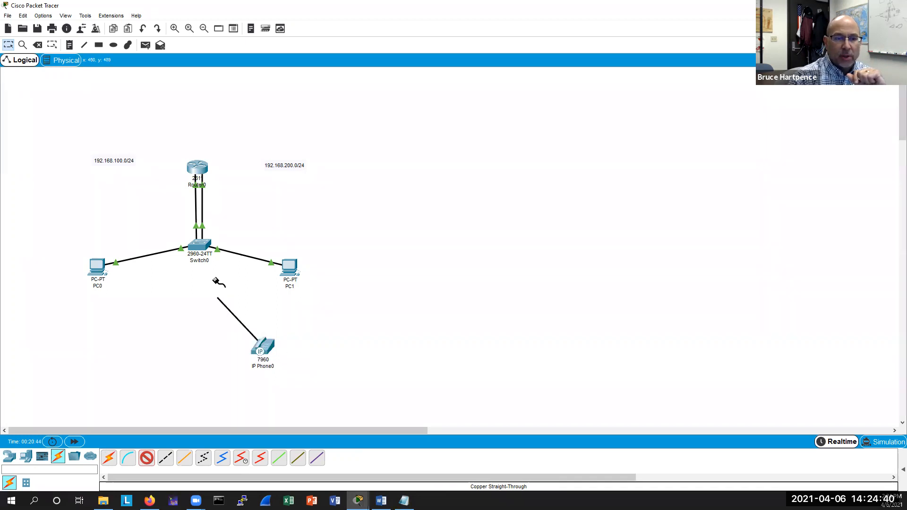
{"action": "left_click", "coordinate": [200, 244]}
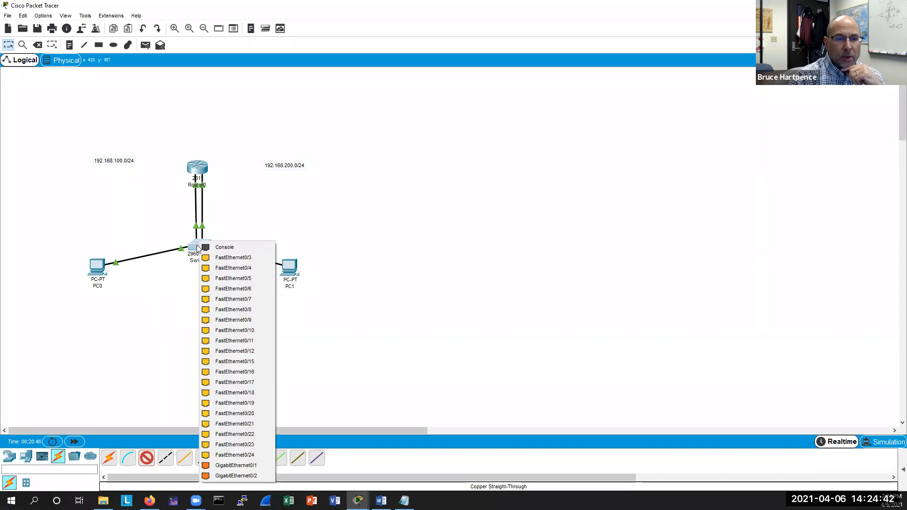
{"action": "left_click", "coordinate": [226, 362]}
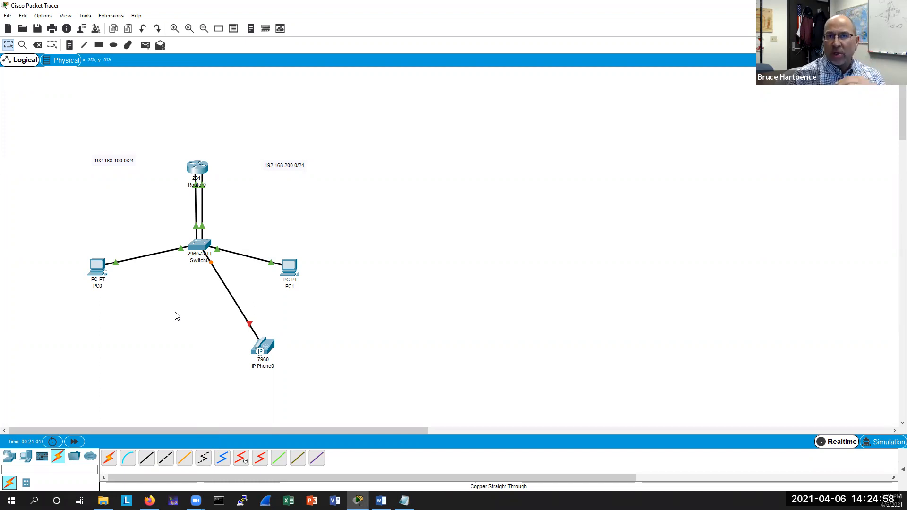
Open Switch0's CLI, finish the paged VLAN output and enter global configuration mode.
{"action": "left_click", "coordinate": [189, 260]}
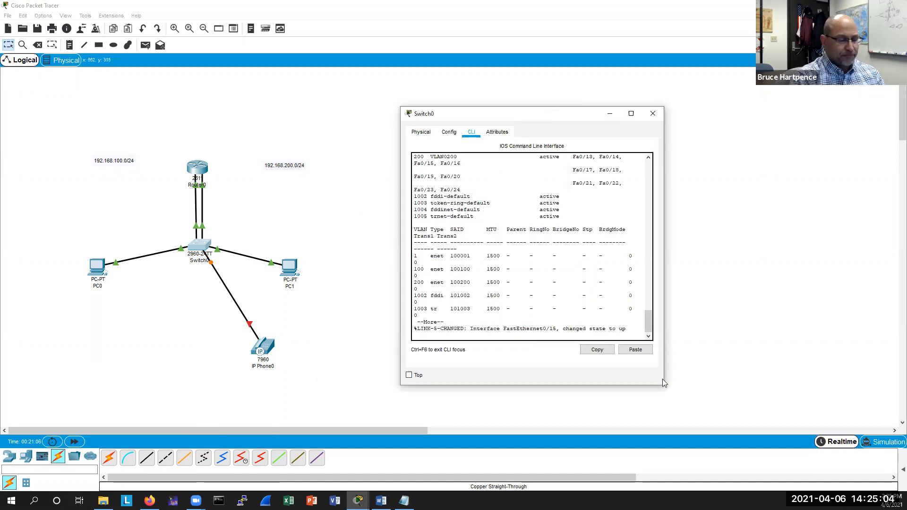
{"action": "left_click_drag", "start_coordinate": [662, 383], "coordinate": [753, 383]}
{"action": "key", "text": "space"}
{"action": "key", "text": "Return"}
{"action": "key", "text": "Return"}
{"action": "key", "text": "Return"}
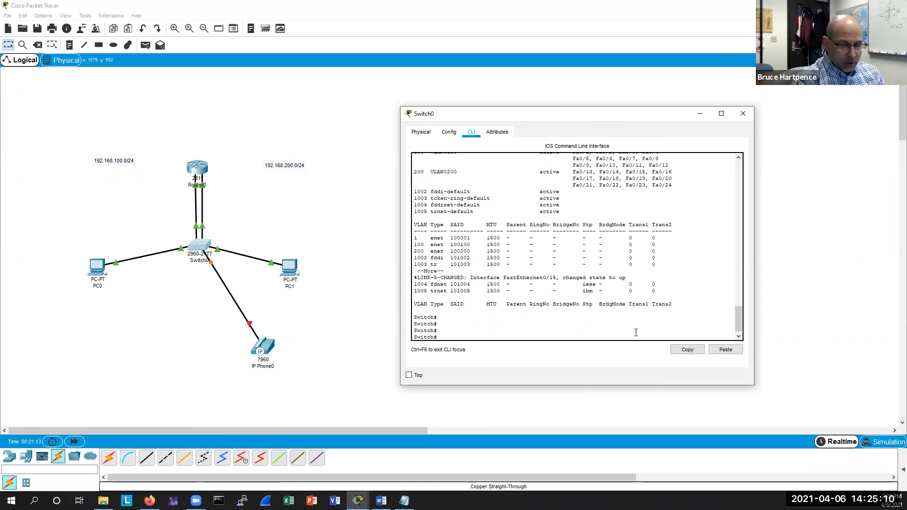
{"action": "type", "text": "conf"}
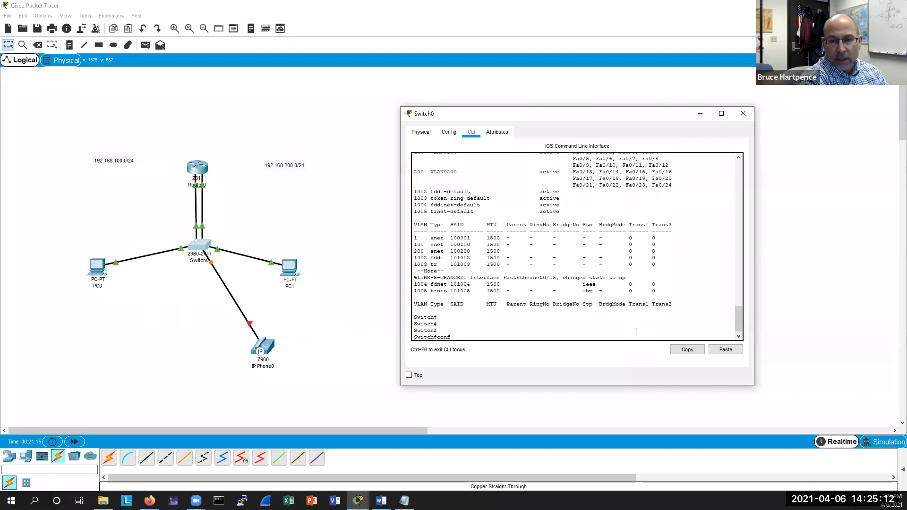
{"action": "type", "text": " t"}
{"action": "key", "text": "Return"}
{"action": "key", "text": "Return"}
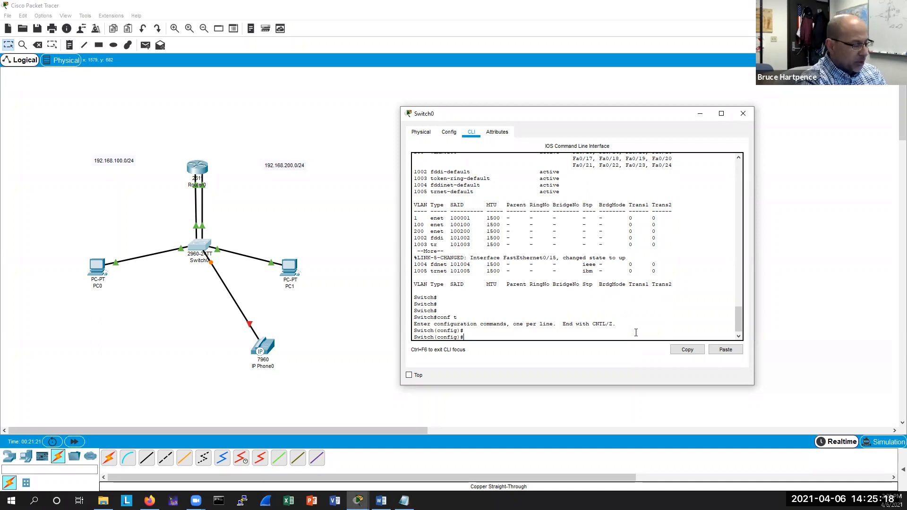
Select interface range FastEthernet0/13-24 and enable spanning-tree portfast on it.
{"action": "type", "text": "int ra"}
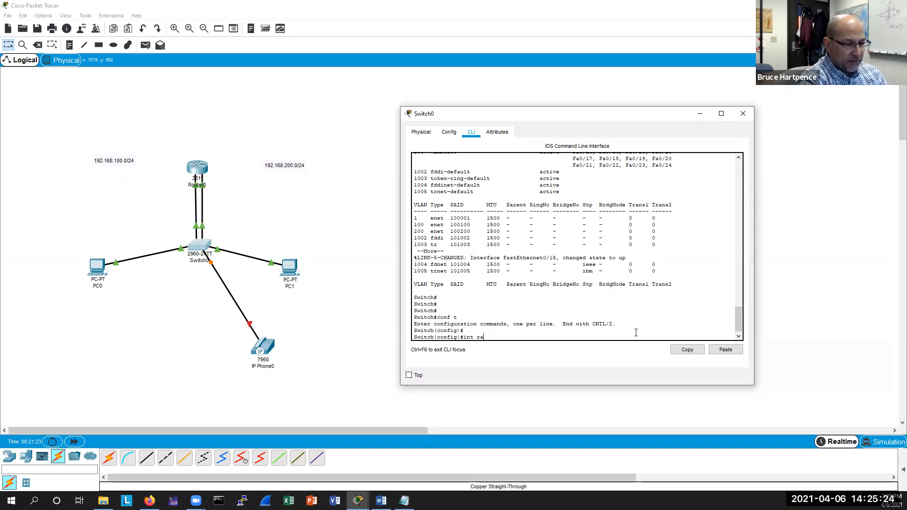
{"action": "key", "text": "Tab"}
{"action": "type", "text": "f0/13-24"}
{"action": "key", "text": "Return"}
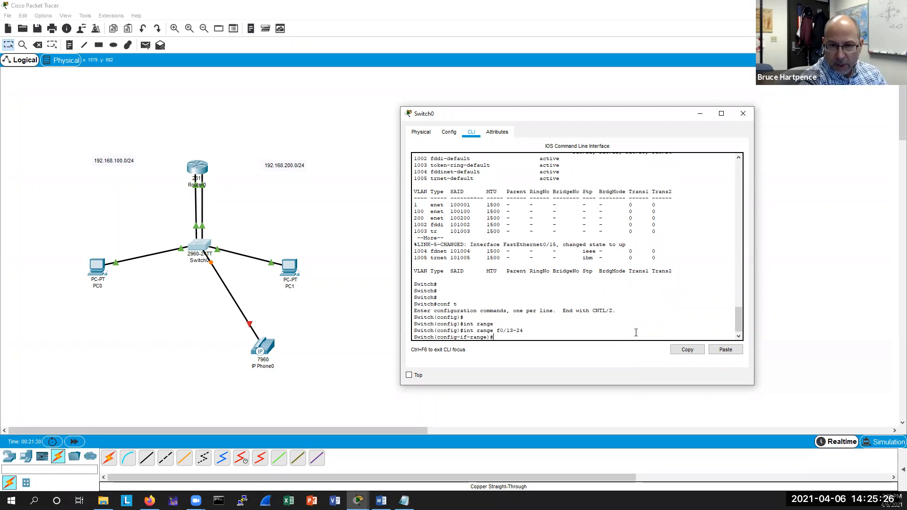
{"action": "type", "text": "spann"}
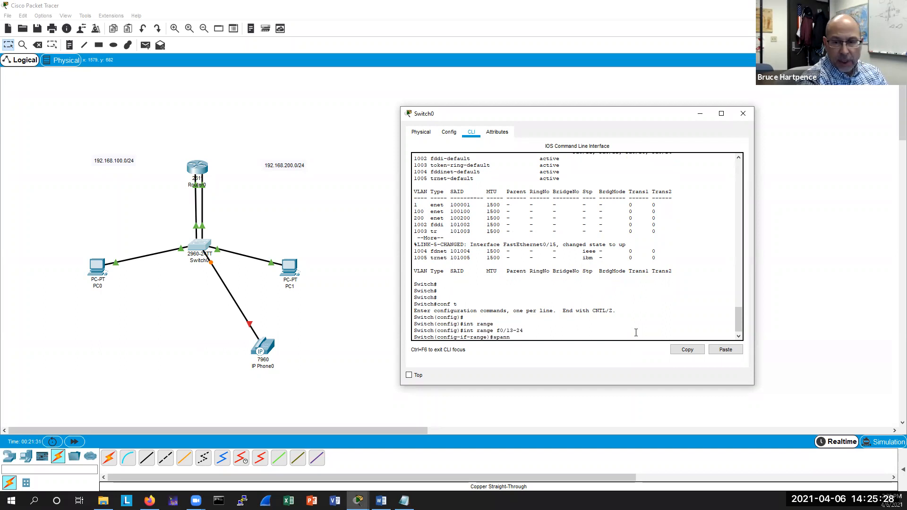
{"action": "key", "text": "Tab"}
{"action": "type", "text": "por"}
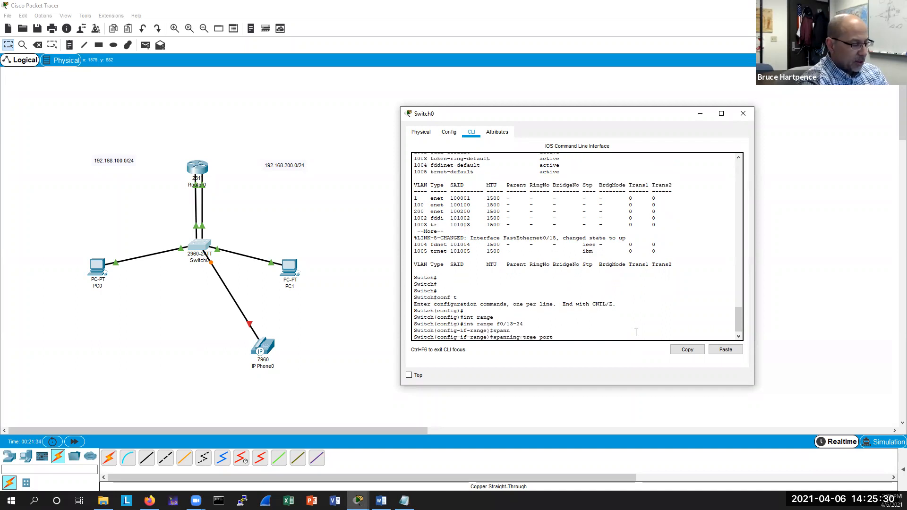
{"action": "type", "text": "tfas"}
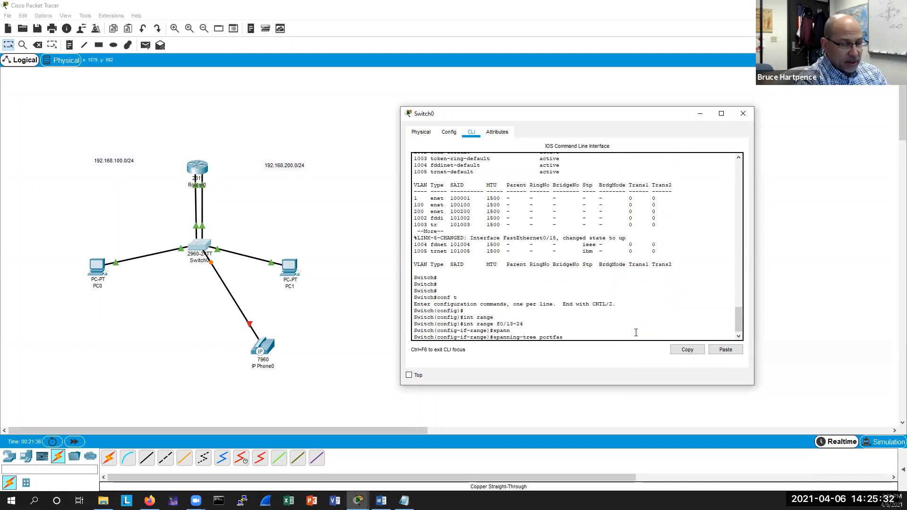
{"action": "key", "text": "Tab"}
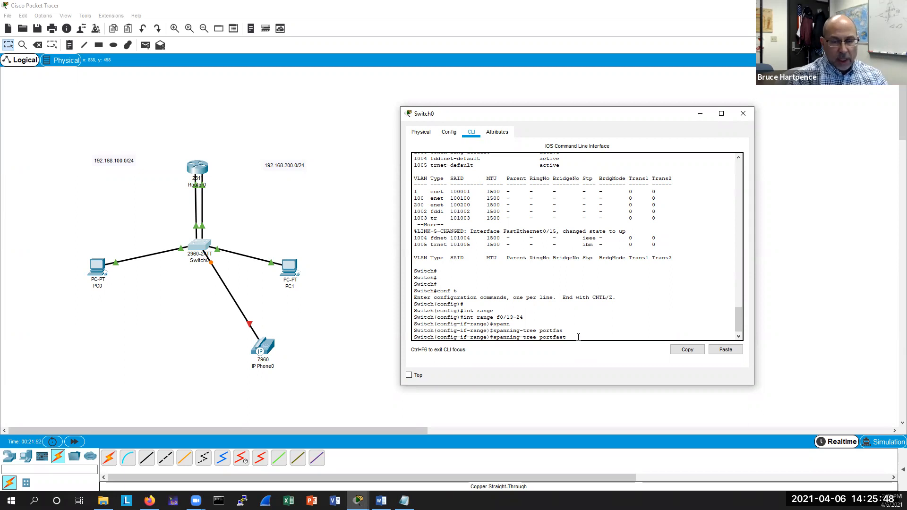
{"action": "key", "text": "Return"}
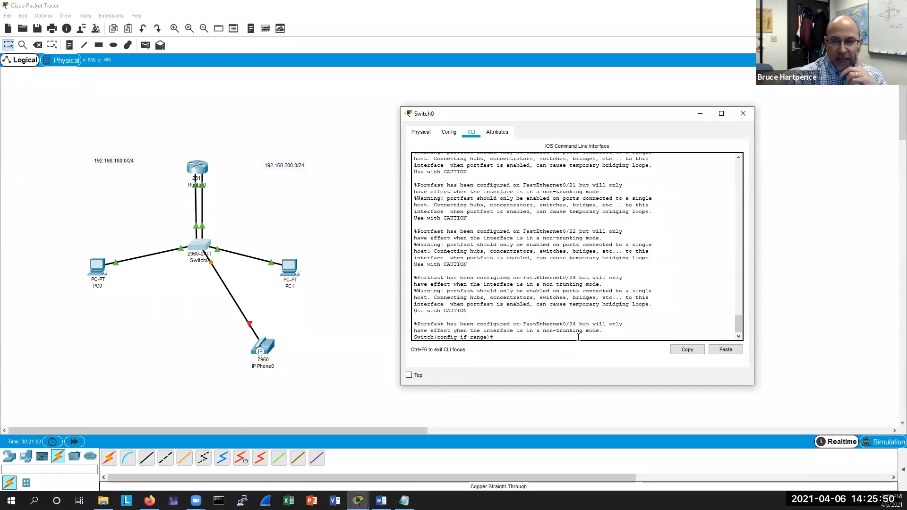
Review the portfast warning messages and close the Switch0 window.
{"action": "left_click_drag", "start_coordinate": [603, 334], "coordinate": [391, 296]}
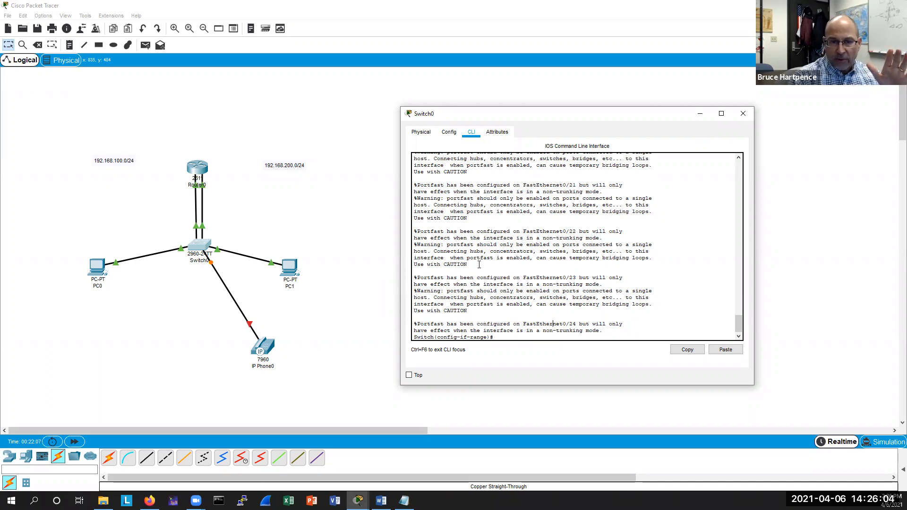
{"action": "triple_click", "coordinate": [651, 244]}
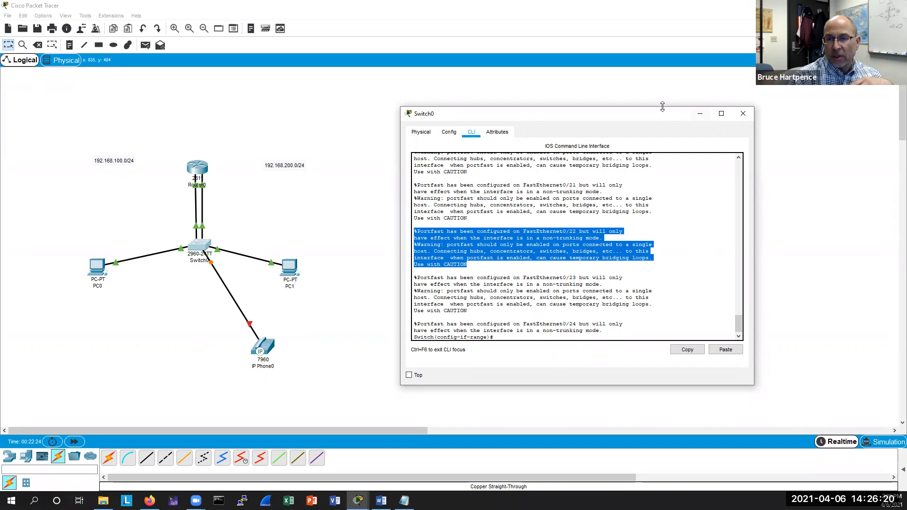
{"action": "left_click_drag", "start_coordinate": [652, 114], "coordinate": [627, 126]}
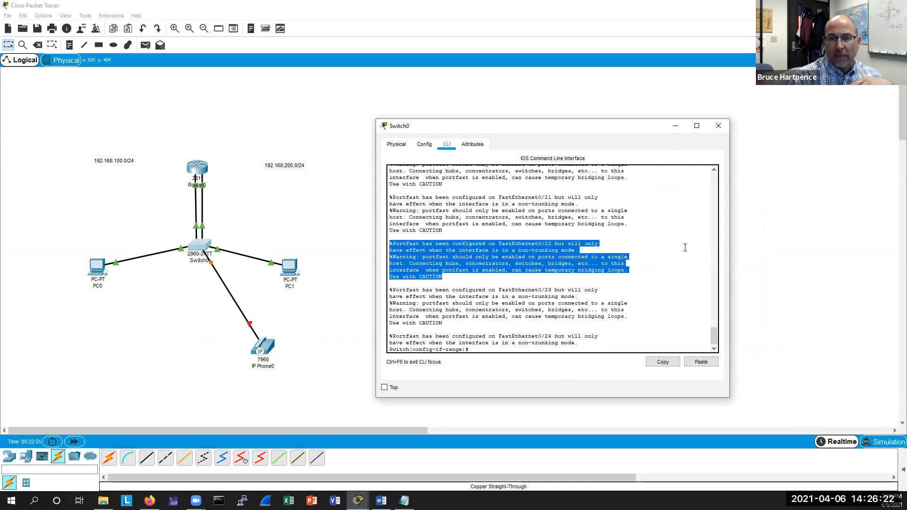
{"action": "left_click", "coordinate": [453, 275]}
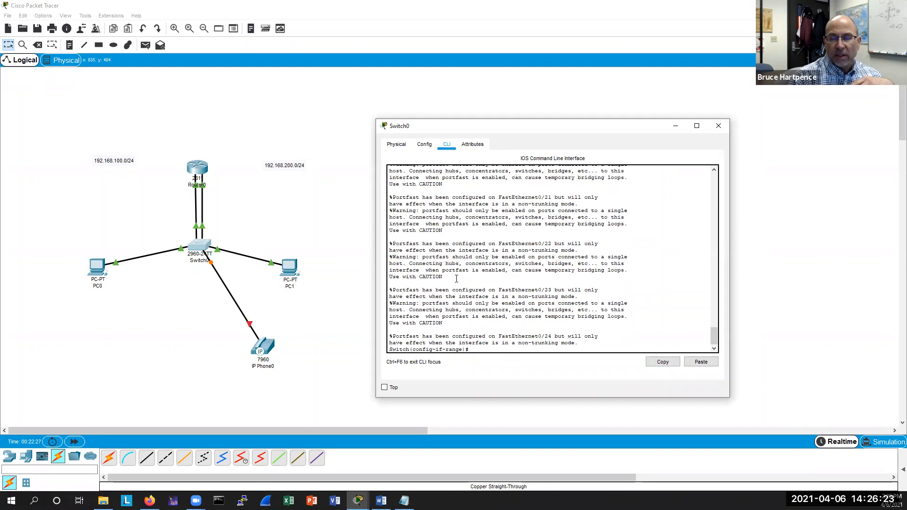
{"action": "left_click", "coordinate": [718, 127]}
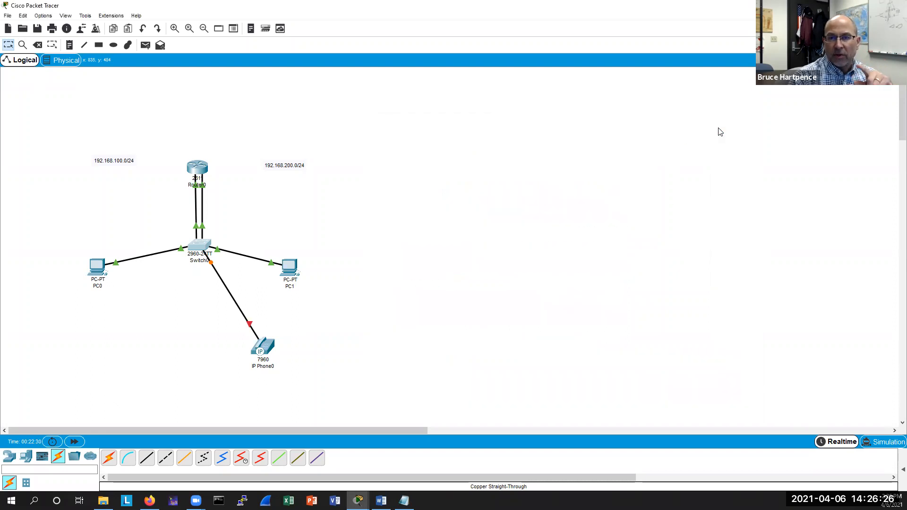
Delete the cable between IP Phone0 and Switch0.
{"action": "left_click", "coordinate": [38, 45]}
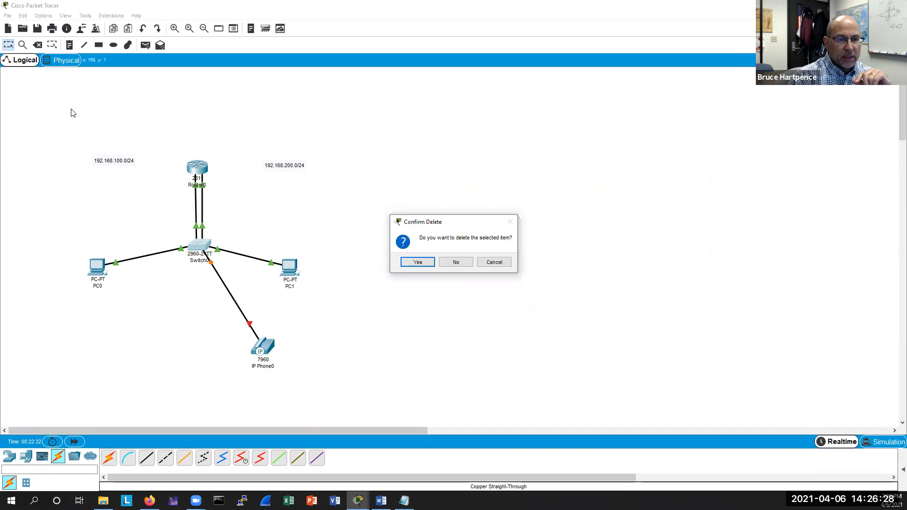
{"action": "left_click", "coordinate": [486, 263]}
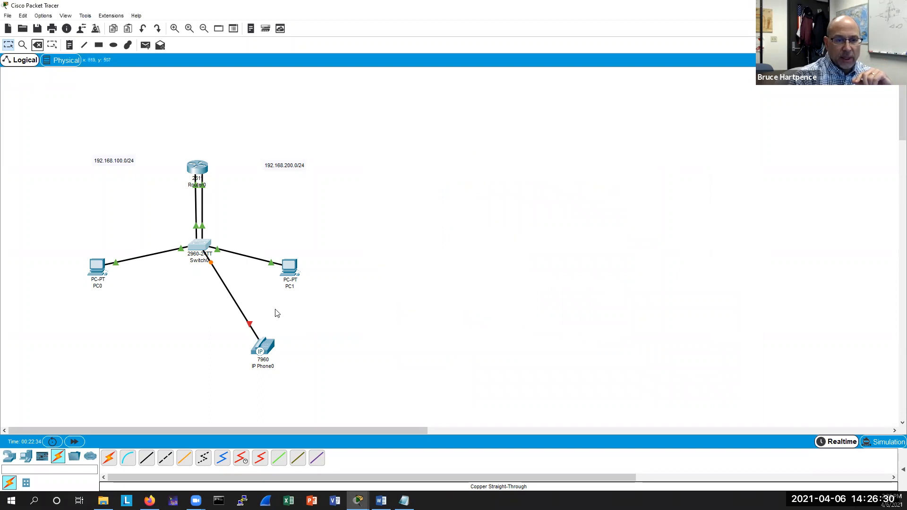
{"action": "left_click", "coordinate": [230, 293]}
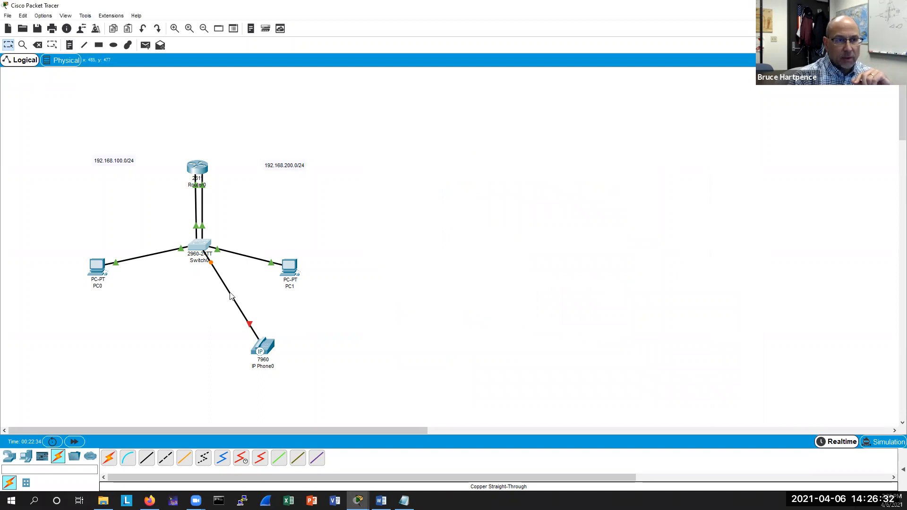
{"action": "key", "text": "Delete"}
{"action": "left_click", "coordinate": [440, 263]}
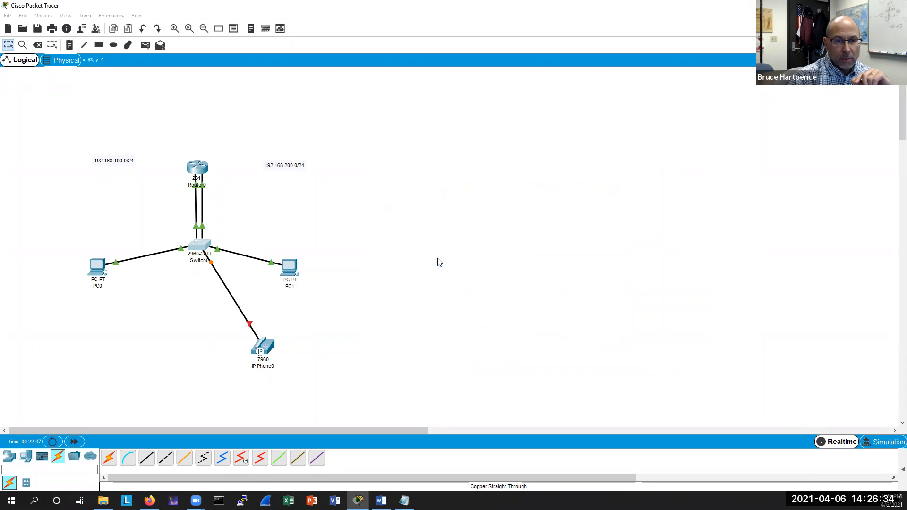
{"action": "left_click", "coordinate": [241, 299]}
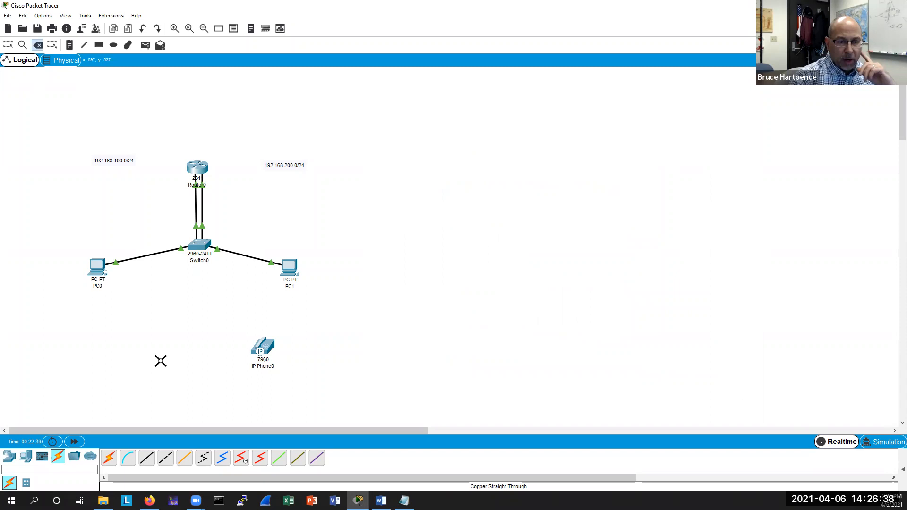
Connect IP Phone0 to Switch0's FastEthernet0/16 with a copper straight-through cable.
{"action": "left_click", "coordinate": [147, 457]}
{"action": "left_click", "coordinate": [261, 346]}
{"action": "left_click", "coordinate": [274, 349]}
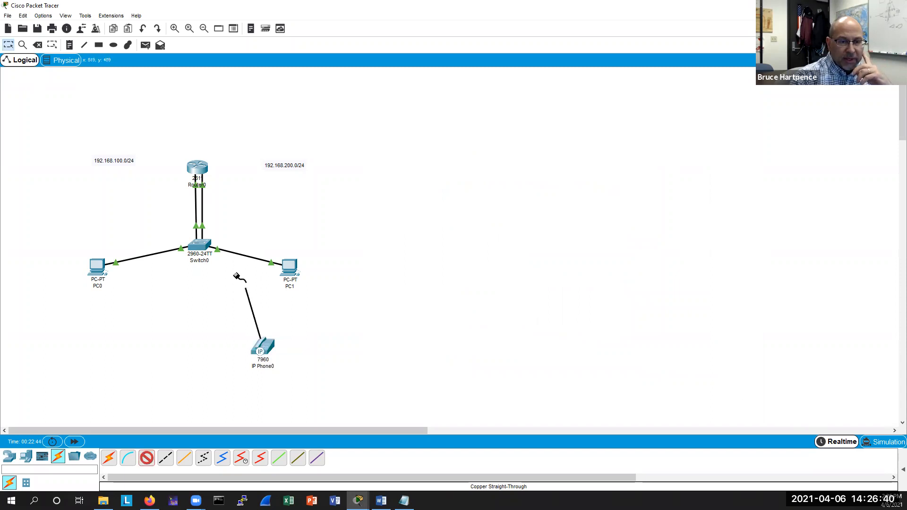
{"action": "left_click", "coordinate": [200, 245]}
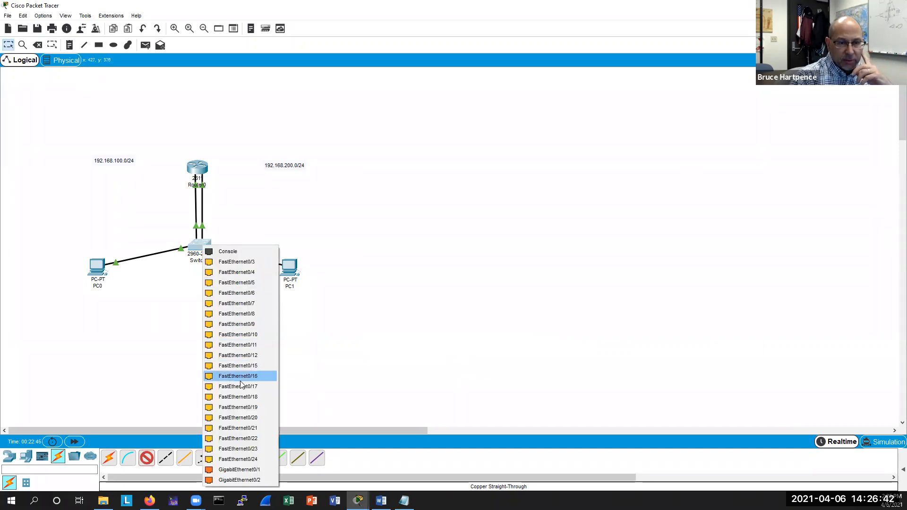
{"action": "left_click", "coordinate": [244, 367]}
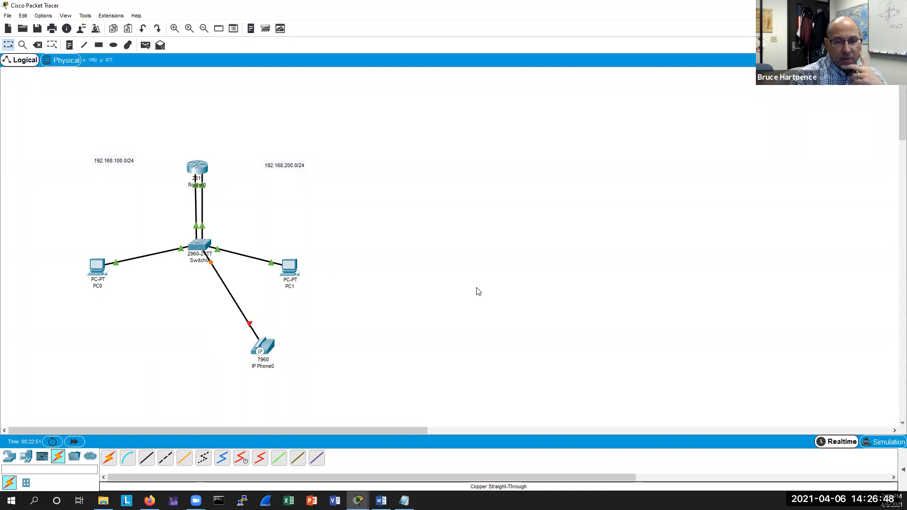
Open Switch0's CLI and leave interface configuration mode back to privileged EXEC.
{"action": "left_click", "coordinate": [200, 249]}
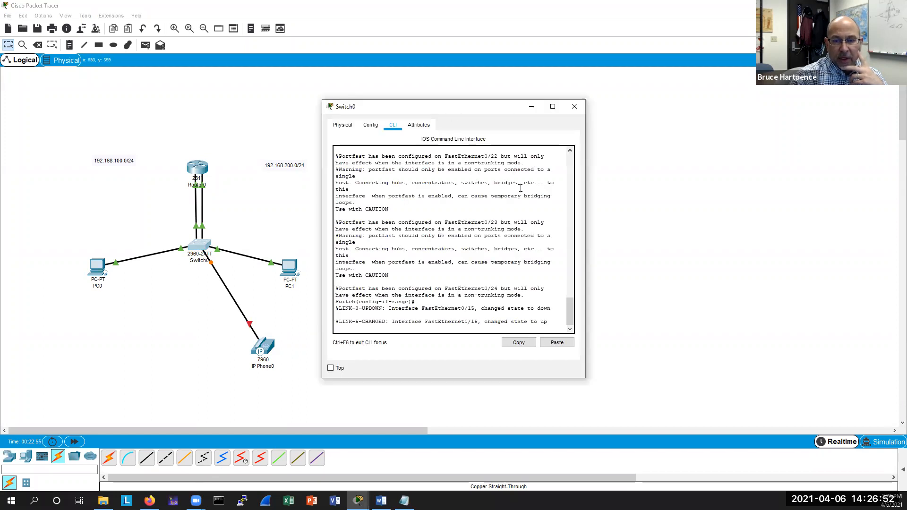
{"action": "left_click_drag", "start_coordinate": [454, 111], "coordinate": [507, 106]}
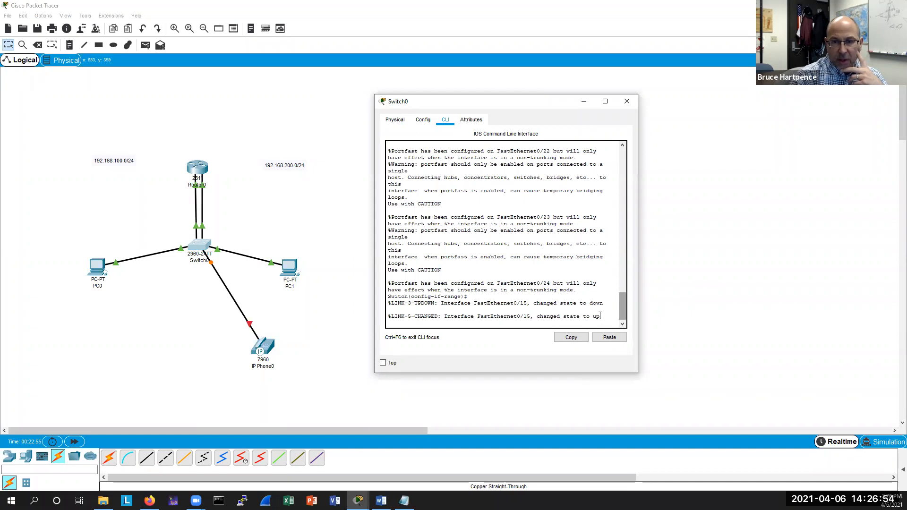
{"action": "left_click_drag", "start_coordinate": [390, 300], "coordinate": [705, 397]}
{"action": "key", "text": "Return"}
{"action": "key", "text": "Return"}
{"action": "key", "text": "Return"}
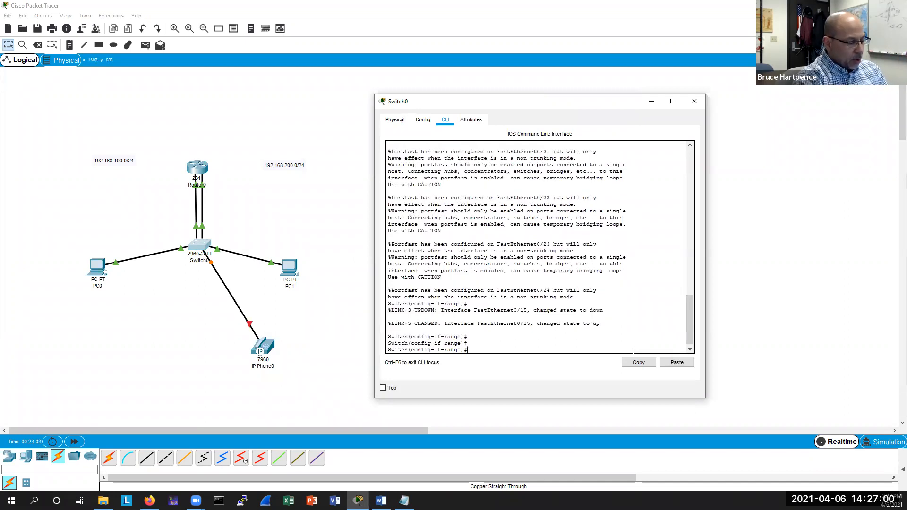
{"action": "key", "text": "ctrl+z"}
{"action": "key", "text": "Return"}
{"action": "key", "text": "Return"}
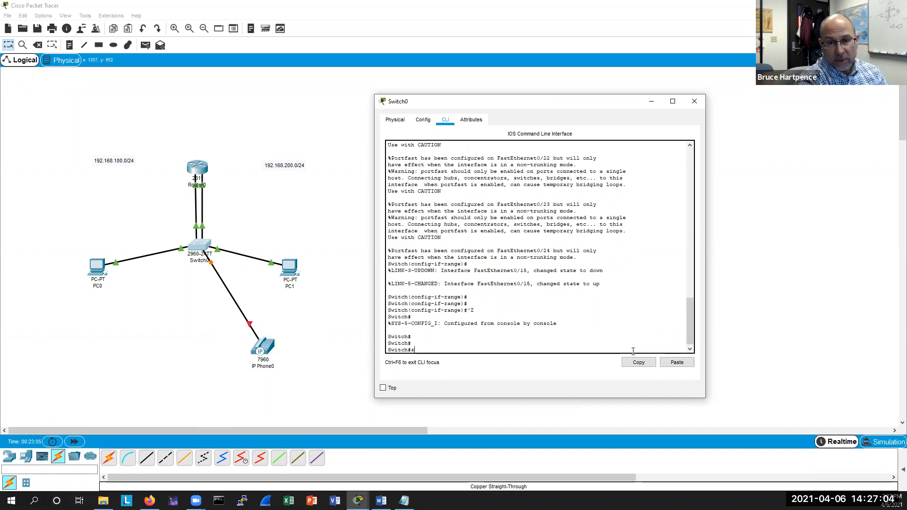
Display Switch0's running configuration, examine the FastEthernet0/19 interface settings, and close the window.
{"action": "type", "text": "h run"}
{"action": "key", "text": "Return"}
{"action": "key", "text": "space"}
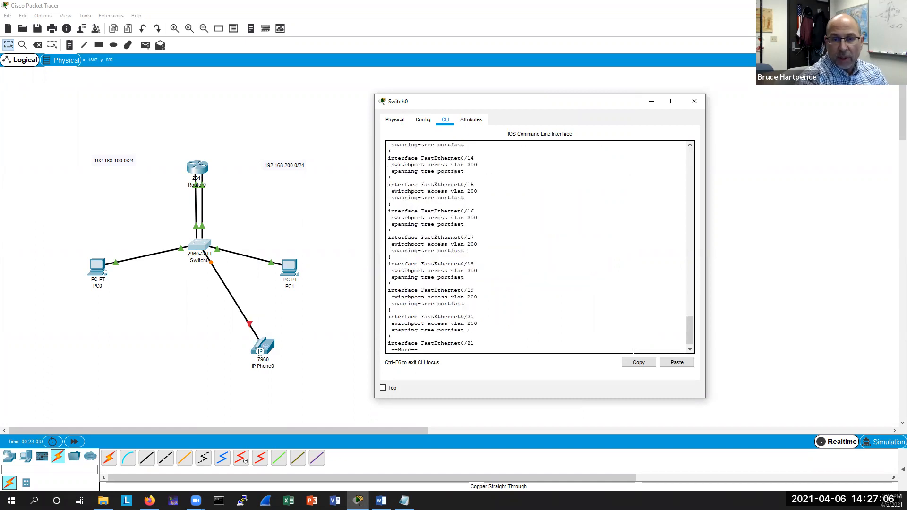
{"action": "left_click_drag", "start_coordinate": [464, 304], "coordinate": [366, 291]}
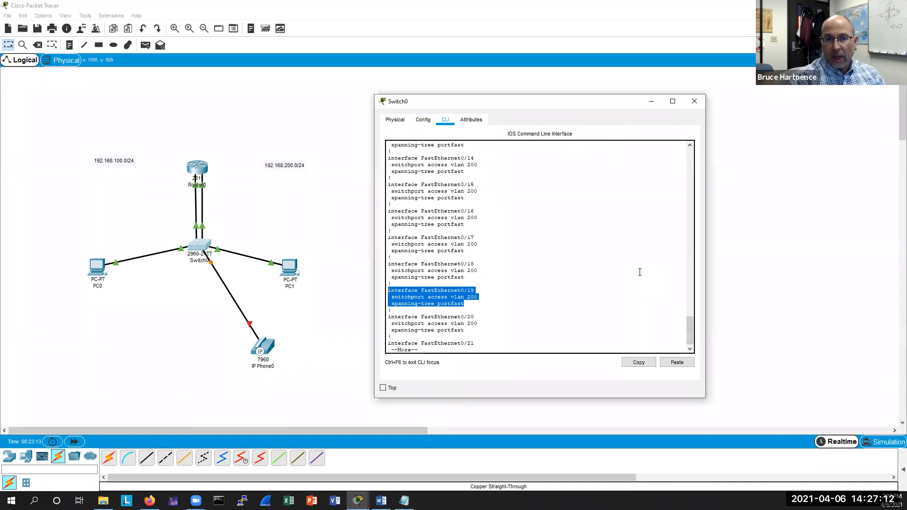
{"action": "left_click_drag", "start_coordinate": [619, 102], "coordinate": [594, 122]}
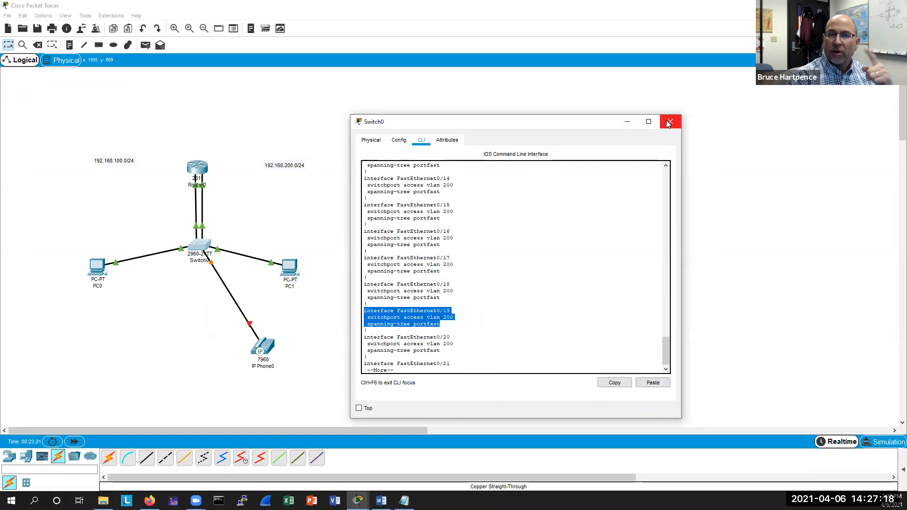
{"action": "left_click", "coordinate": [668, 124]}
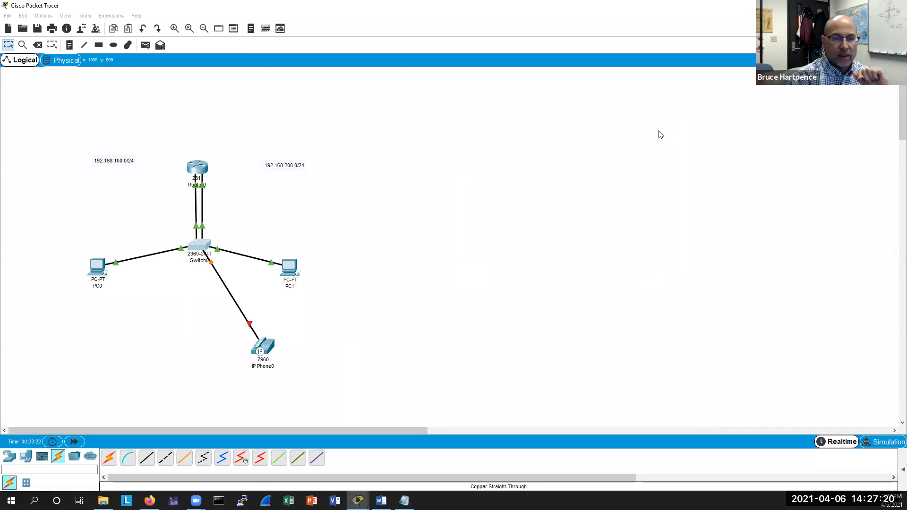
Open Router0's CLI window and focus its command line.
{"action": "left_click", "coordinate": [200, 244]}
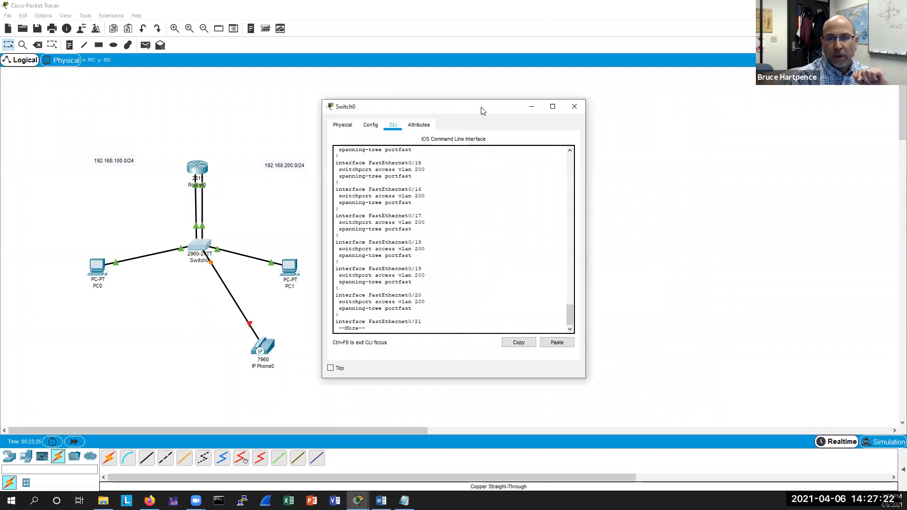
{"action": "left_click_drag", "start_coordinate": [480, 107], "coordinate": [537, 91]}
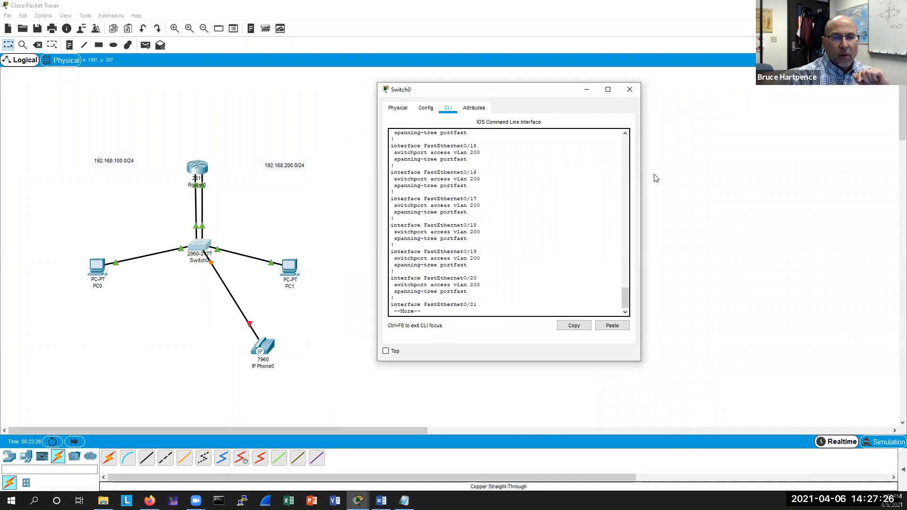
{"action": "left_click", "coordinate": [197, 169]}
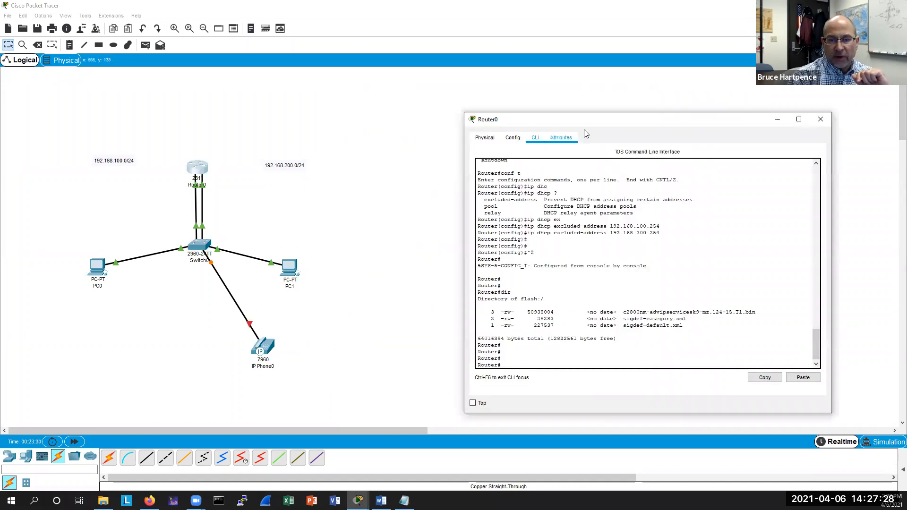
{"action": "left_click_drag", "start_coordinate": [584, 120], "coordinate": [475, 97]}
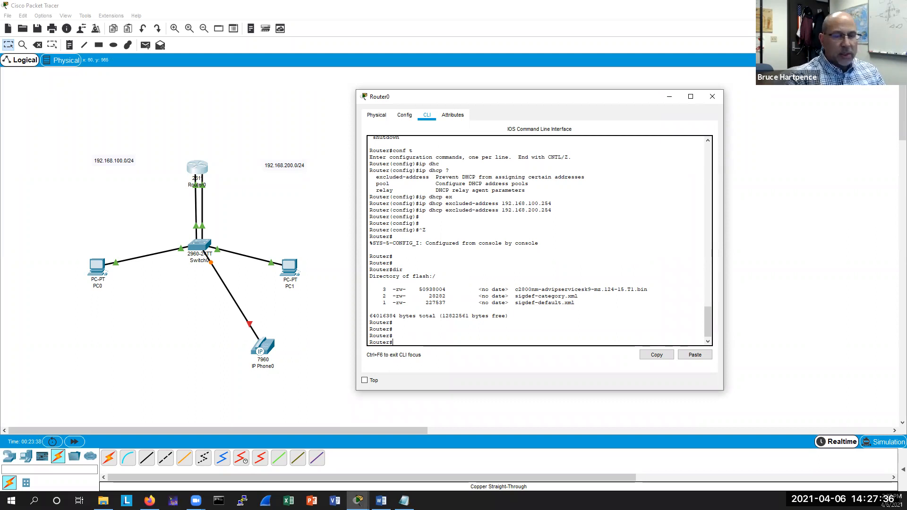
{"action": "key", "text": "alt+Tab"}
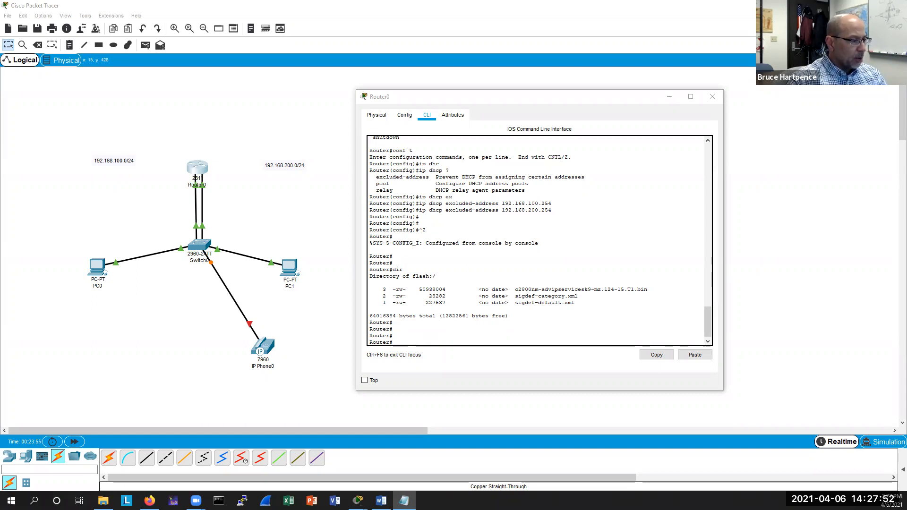
{"action": "left_click", "coordinate": [413, 340]}
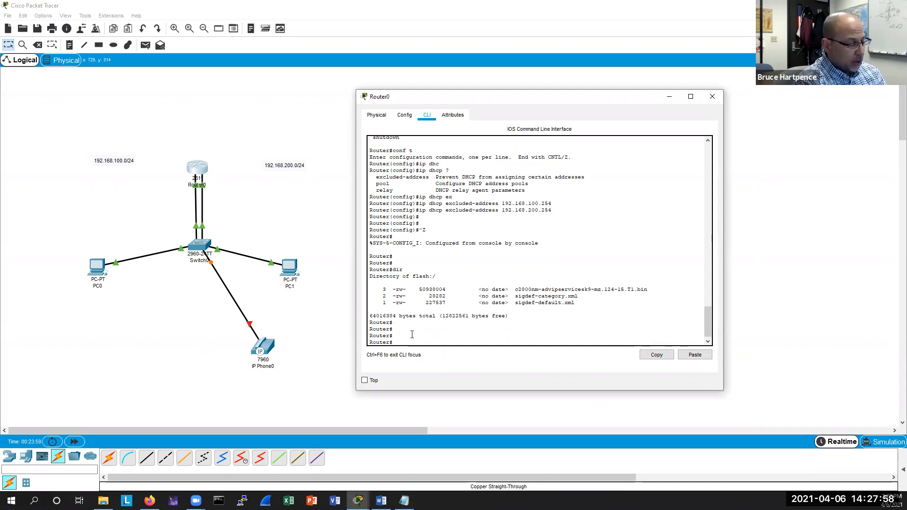
Enter global configuration on Router0 and start telephony-service configuration mode.
{"action": "type", "text": "conf t"}
{"action": "key", "text": "Return"}
{"action": "type", "text": "tel"}
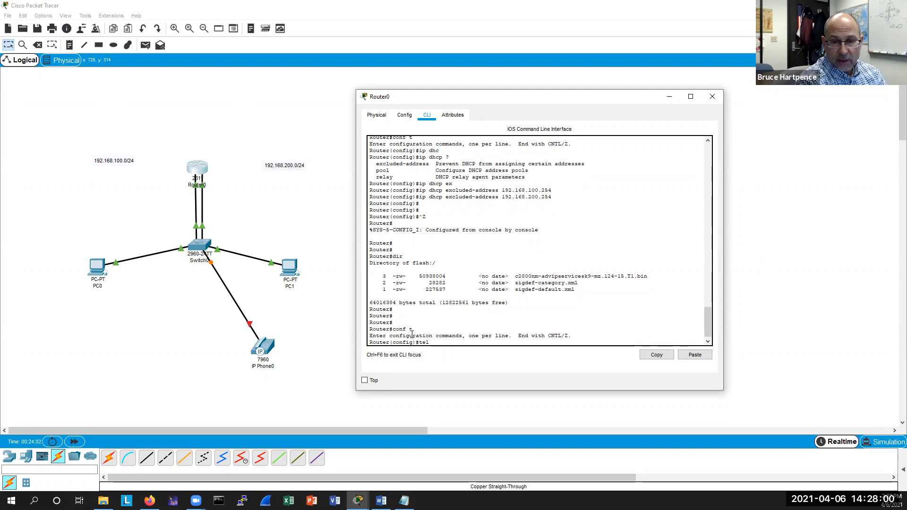
{"action": "type", "text": "e"}
{"action": "key", "text": "Tab"}
{"action": "type", "text": "?"}
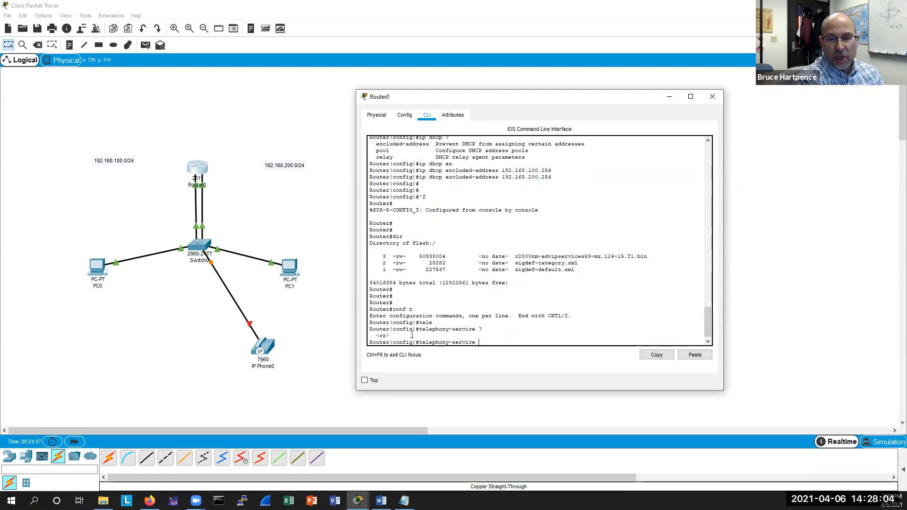
{"action": "key", "text": "Return"}
{"action": "key", "text": "Return"}
{"action": "key", "text": "Return"}
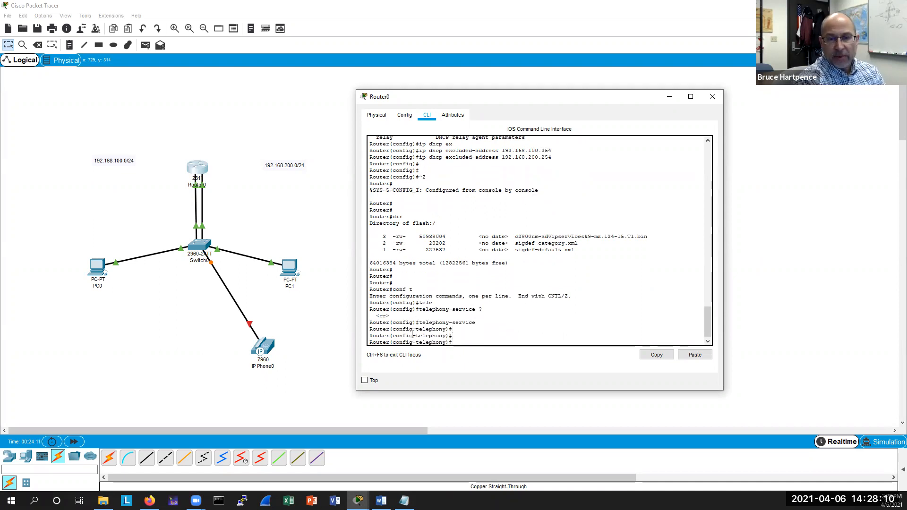
List and review the commands available in telephony-service mode.
{"action": "type", "text": "?"}
{"action": "key", "text": "Return"}
{"action": "key", "text": "Return"}
{"action": "key", "text": "Return"}
{"action": "key", "text": "Return"}
{"action": "key", "text": "Return"}
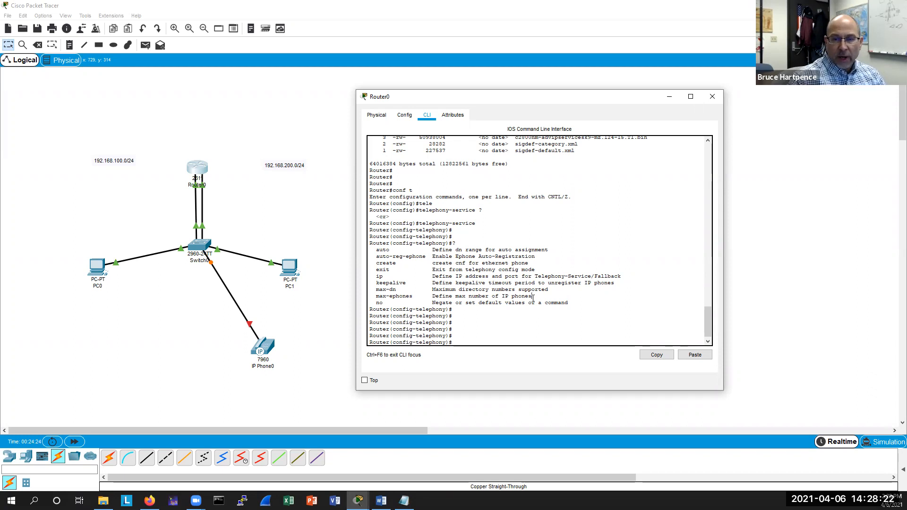
{"action": "left_click_drag", "start_coordinate": [532, 298], "coordinate": [370, 289]}
{"action": "left_click", "coordinate": [473, 341]}
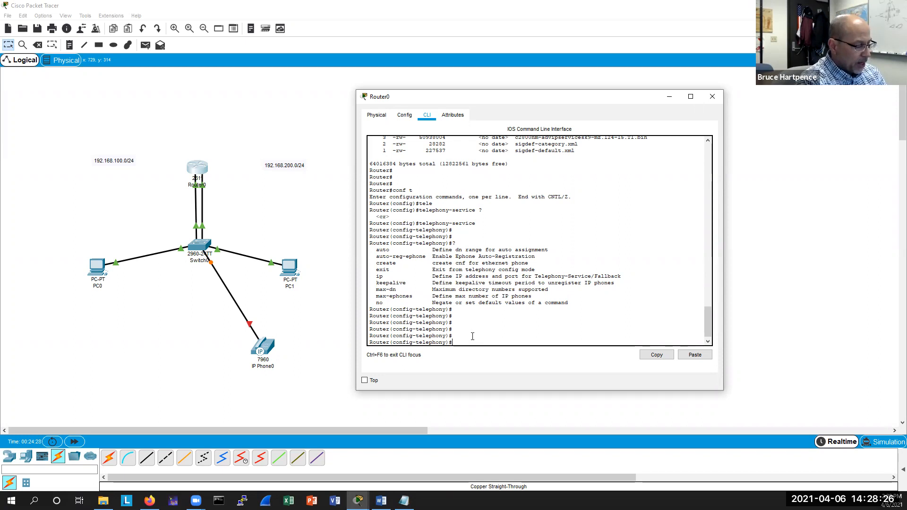
Set telephony-service max-dn to 5 directory numbers.
{"action": "type", "text": "mac"}
{"action": "key", "text": "Tab"}
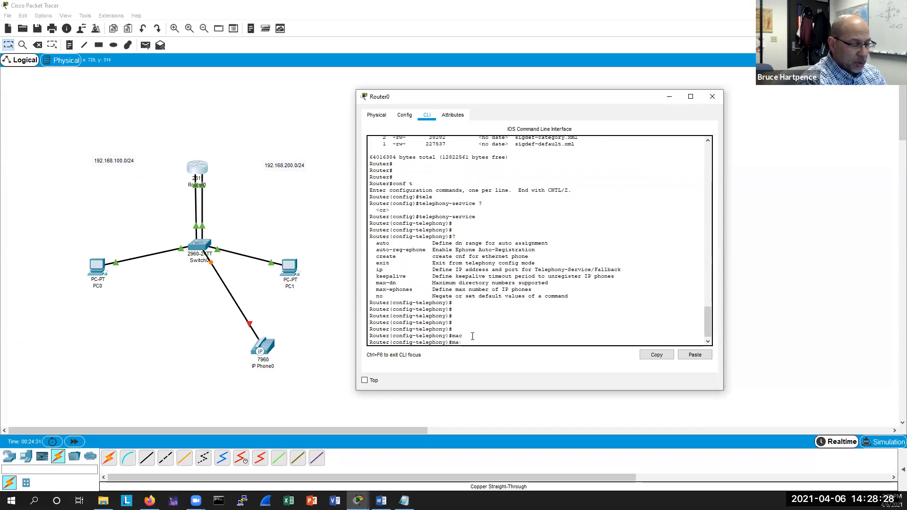
{"action": "type", "text": "x-"}
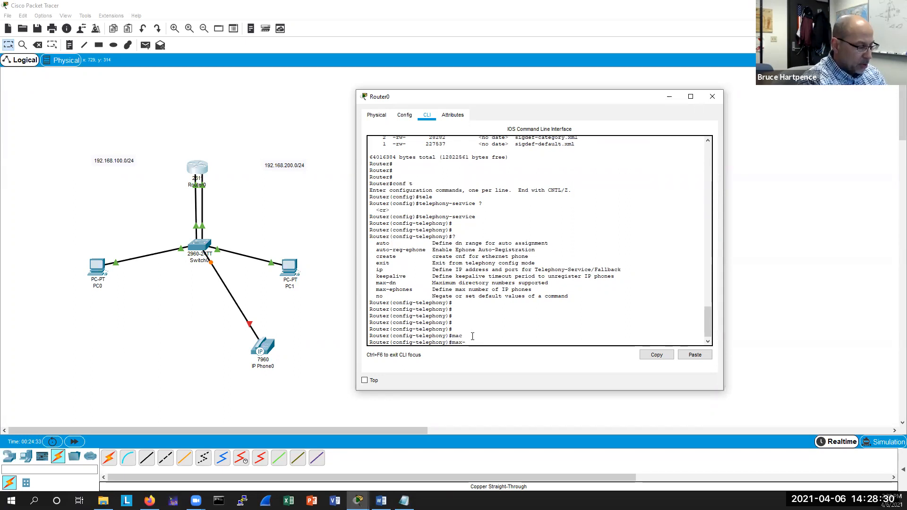
{"action": "type", "text": "d"}
{"action": "key", "text": "Tab"}
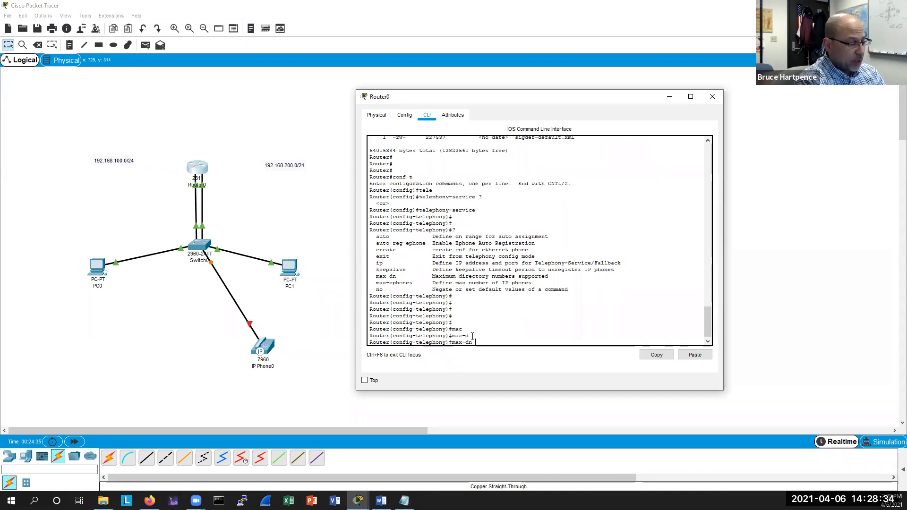
{"action": "type", "text": "?5"}
{"action": "key", "text": "Return"}
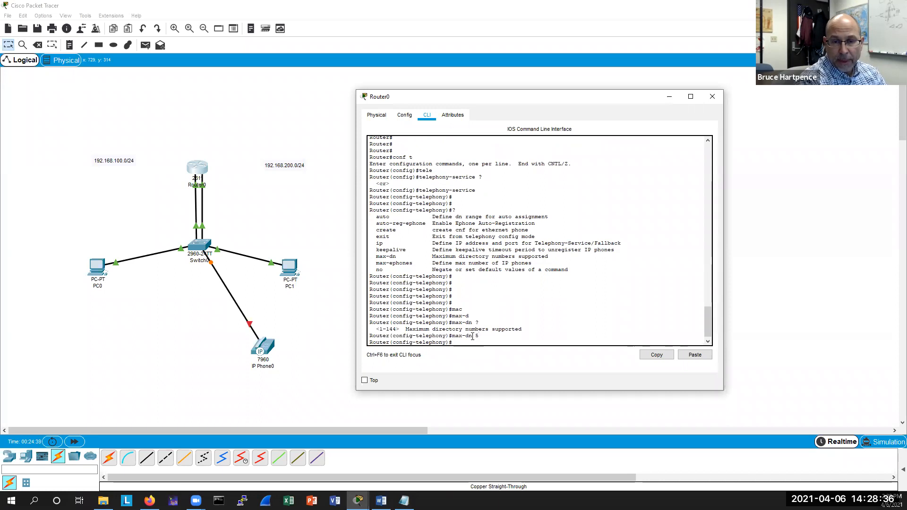
Set telephony-service max-ephones to 5 IP phones.
{"action": "type", "text": "max-"}
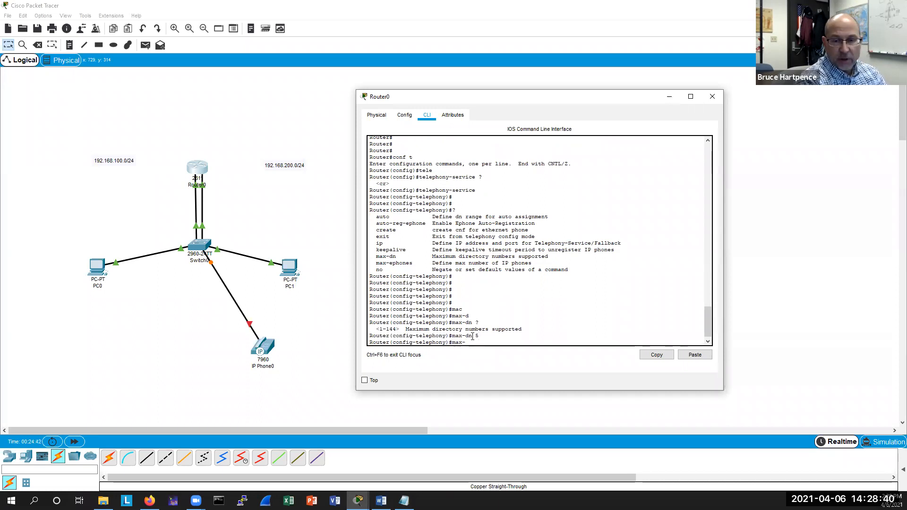
{"action": "type", "text": "ep"}
{"action": "key", "text": "Tab"}
{"action": "type", "text": "5"}
{"action": "key", "text": "Return"}
{"action": "key", "text": "Return"}
{"action": "key", "text": "Return"}
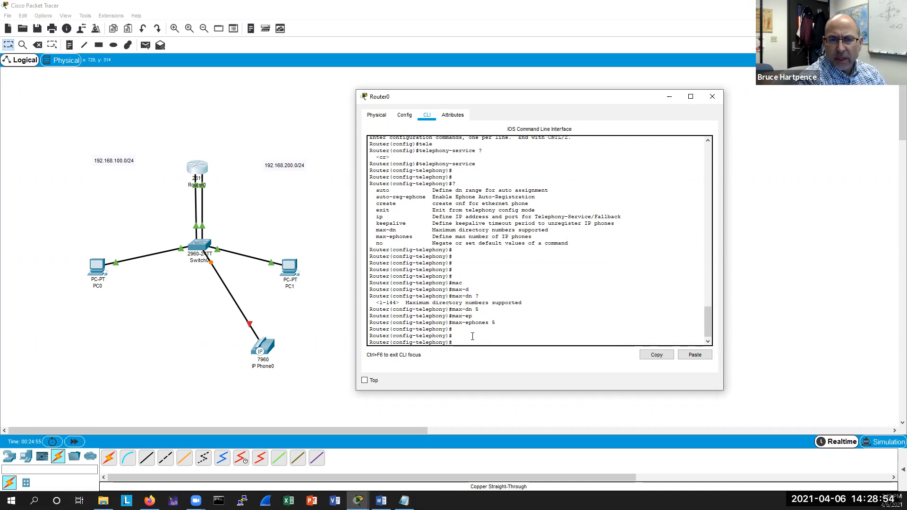
Exit telephony-service mode and list the global configuration commands, examining the ephone and ephone-dn entries.
{"action": "type", "text": "exi"}
{"action": "type", "text": "t"}
{"action": "key", "text": "Return"}
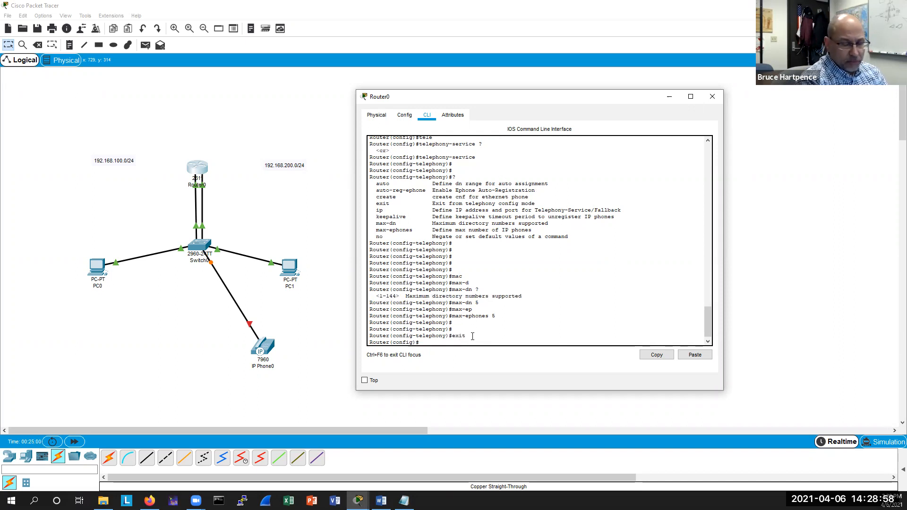
{"action": "key", "text": "Return"}
{"action": "key", "text": "Return"}
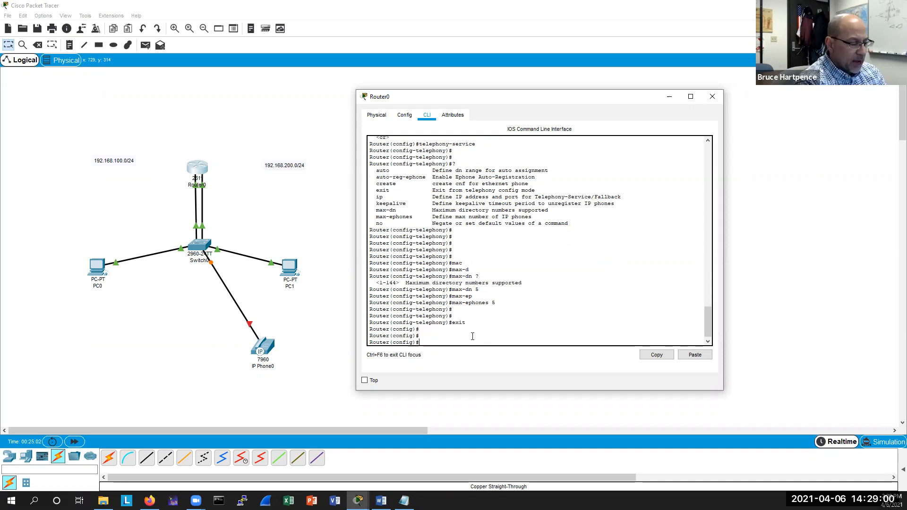
{"action": "type", "text": "?"}
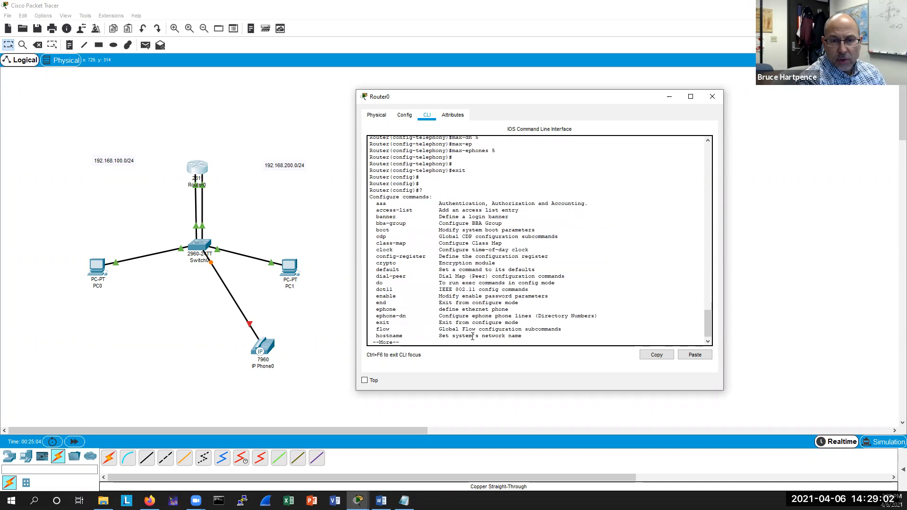
{"action": "left_click_drag", "start_coordinate": [598, 315], "coordinate": [369, 309]}
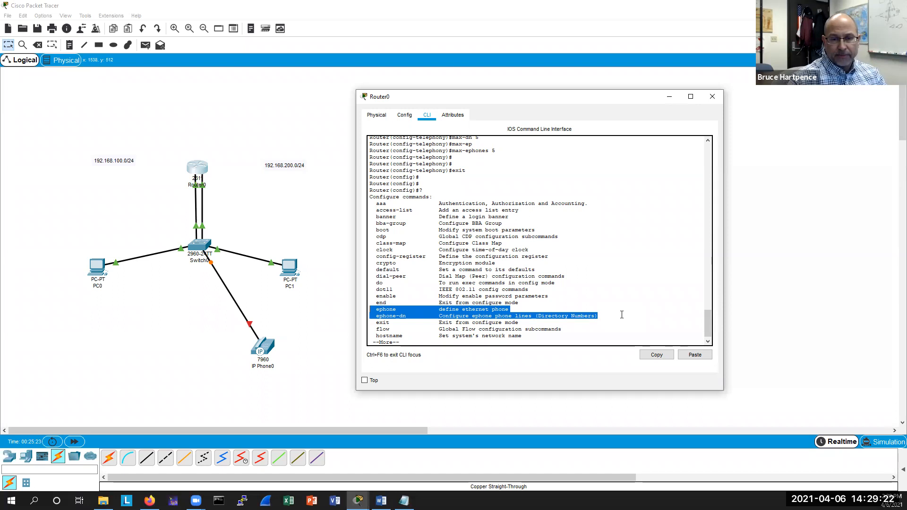
{"action": "key", "text": "q"}
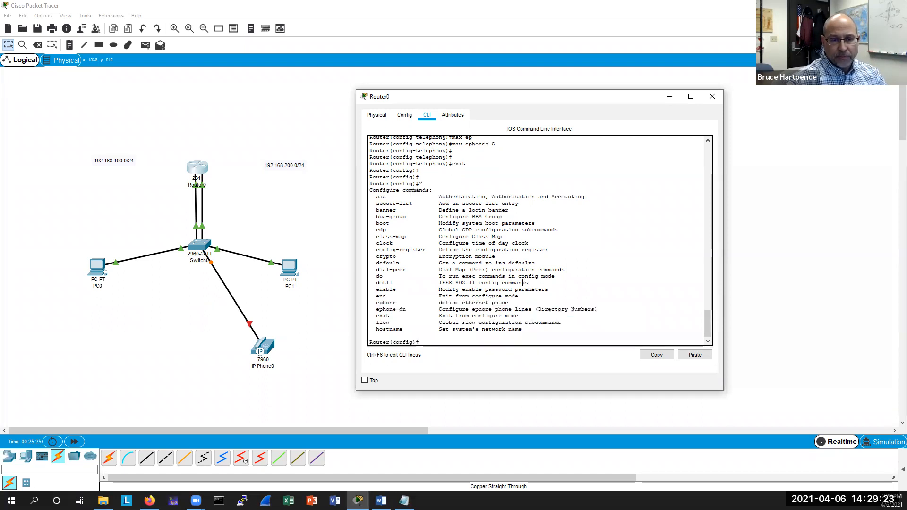
Open IP Phone0's device window.
{"action": "left_click", "coordinate": [271, 348]}
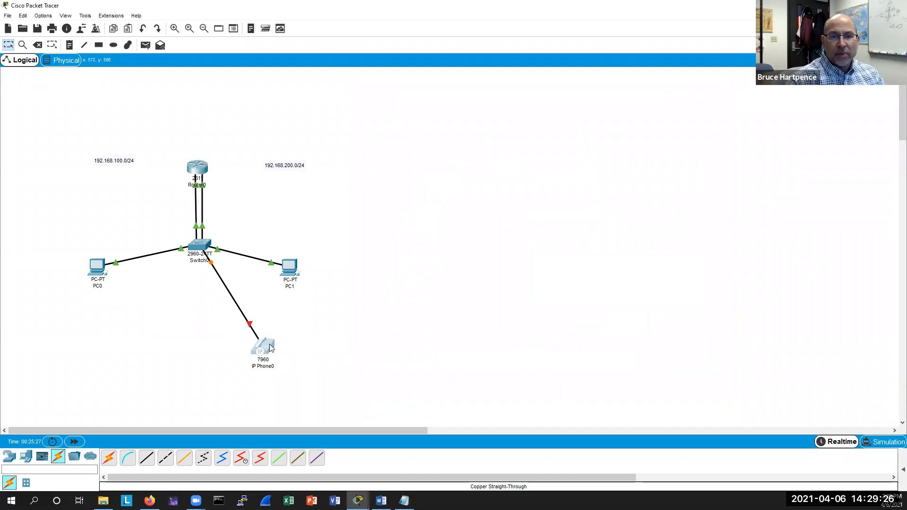
{"action": "left_click", "coordinate": [271, 348]}
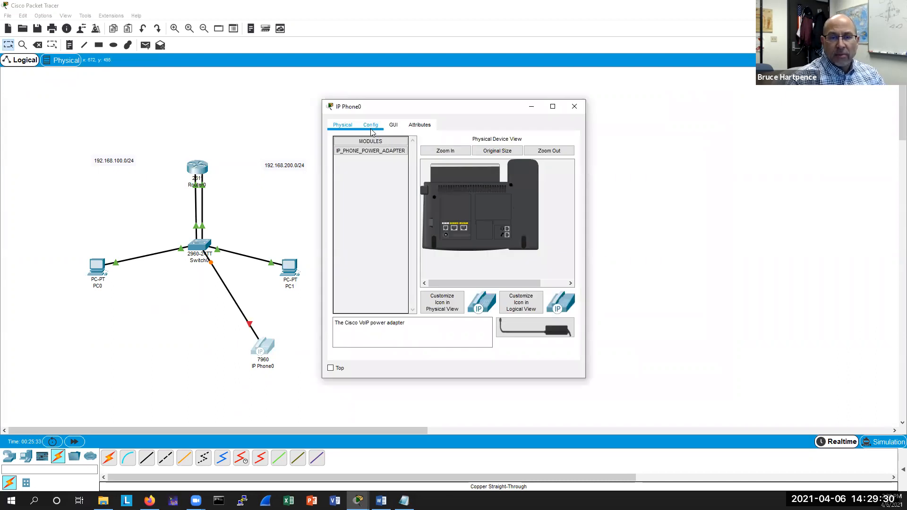
Power on IP Phone0 by plugging the power adapter into the phone.
{"action": "left_click", "coordinate": [371, 127]}
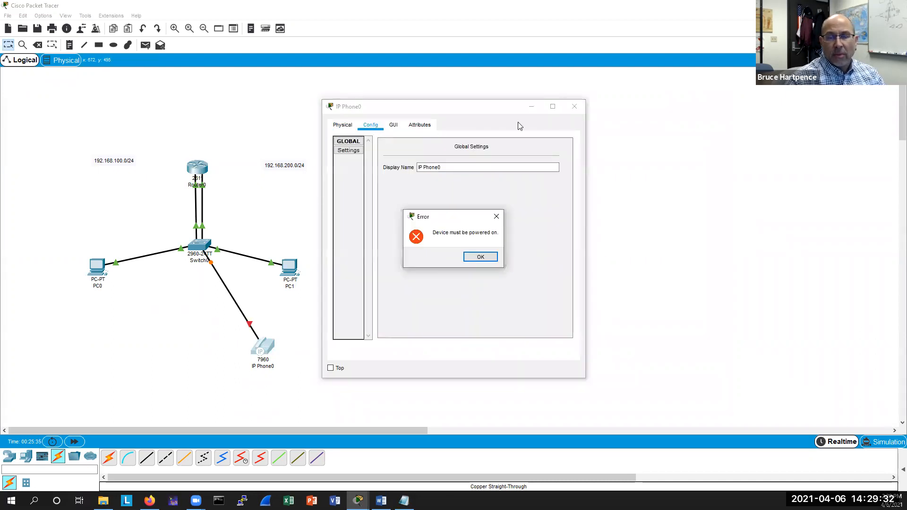
{"action": "left_click", "coordinate": [477, 258]}
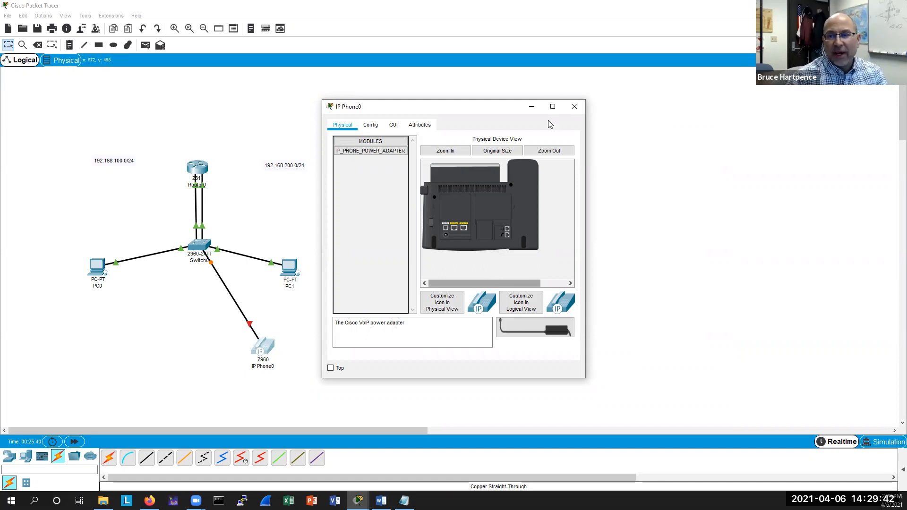
{"action": "left_click_drag", "start_coordinate": [548, 111], "coordinate": [713, 138]}
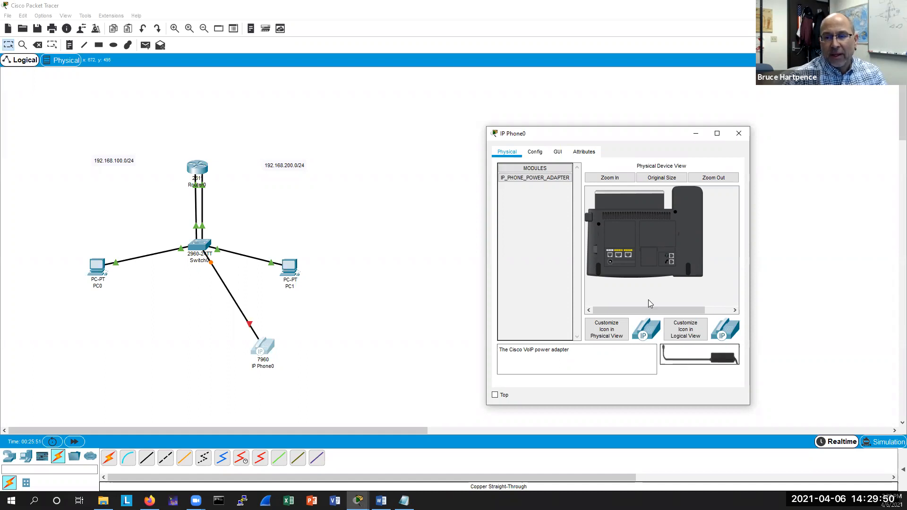
{"action": "left_click_drag", "start_coordinate": [648, 304], "coordinate": [652, 307]}
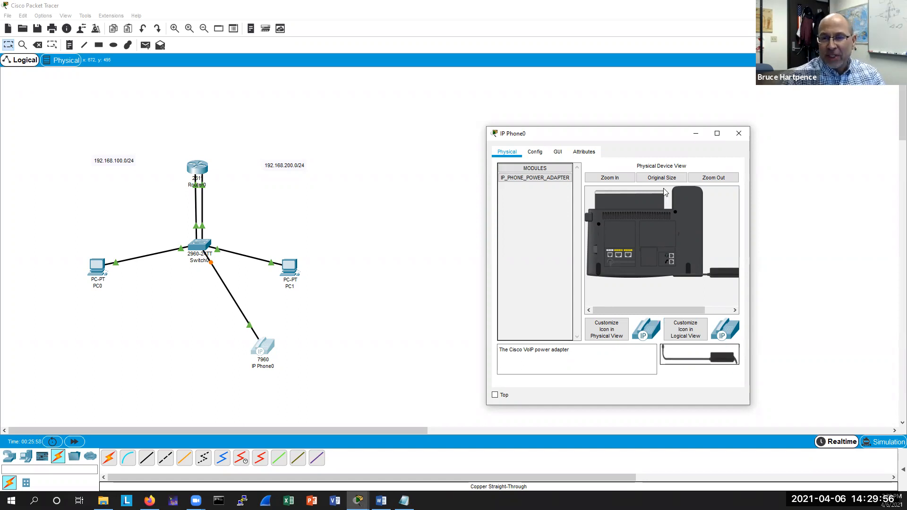
Check IP Phone0's settings and GUI display, then close its device window.
{"action": "left_click", "coordinate": [535, 152]}
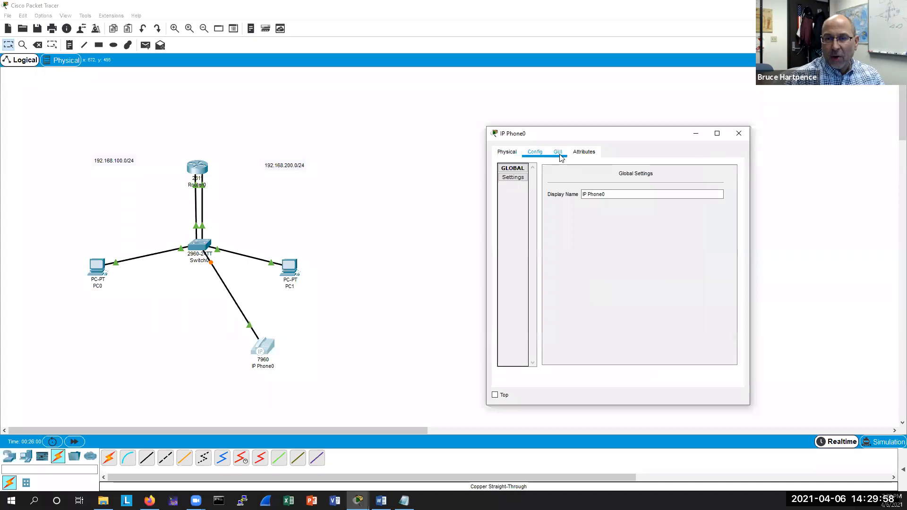
{"action": "left_click", "coordinate": [560, 155]}
{"action": "left_click_drag", "start_coordinate": [586, 378], "coordinate": [614, 381]}
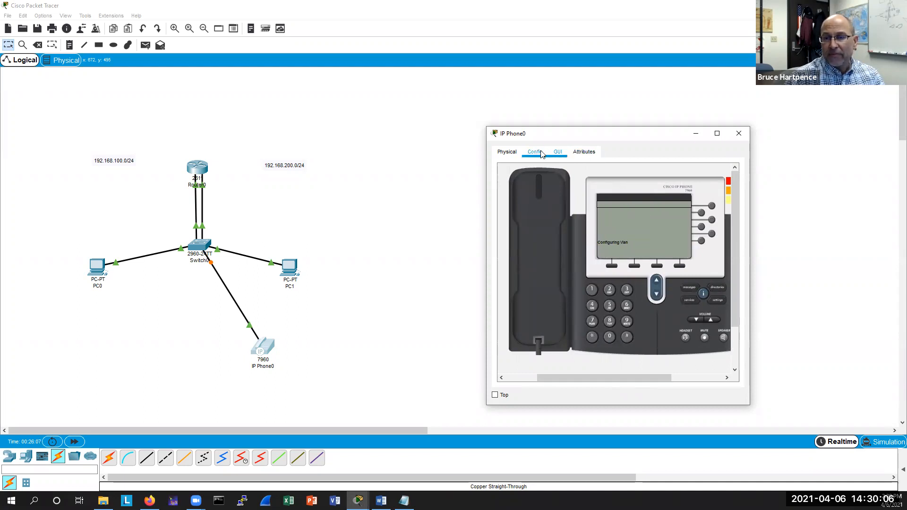
{"action": "left_click", "coordinate": [508, 153]}
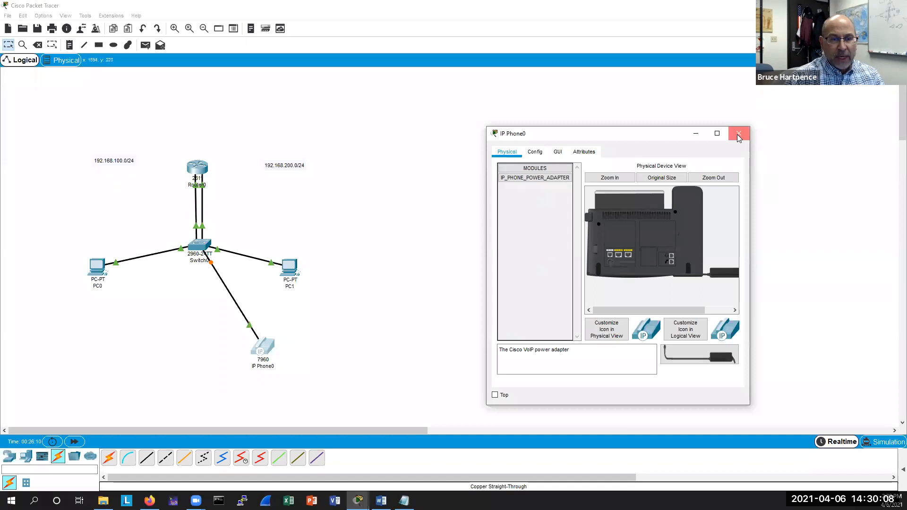
{"action": "left_click", "coordinate": [738, 135]}
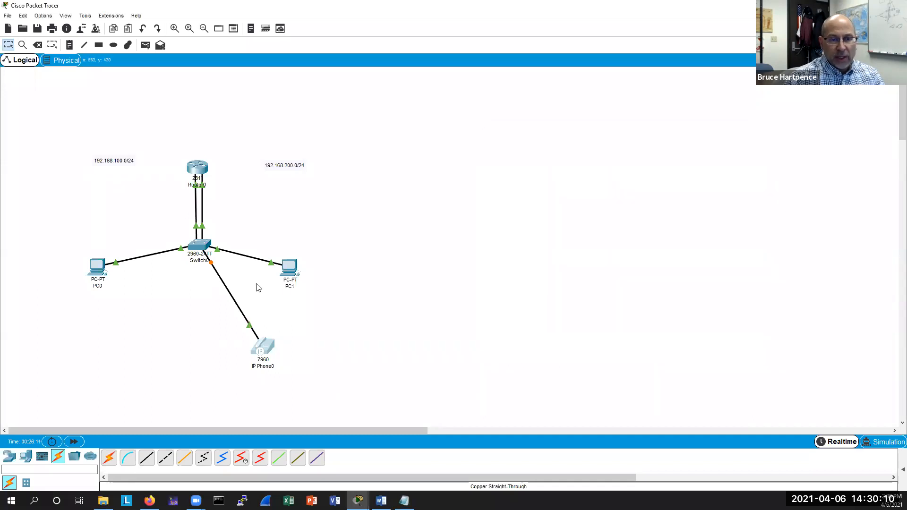
Open Switch0's CLI and display the MAC address table, highlighting the VLAN 200 entries.
{"action": "left_click", "coordinate": [199, 245]}
{"action": "left_click", "coordinate": [517, 225]}
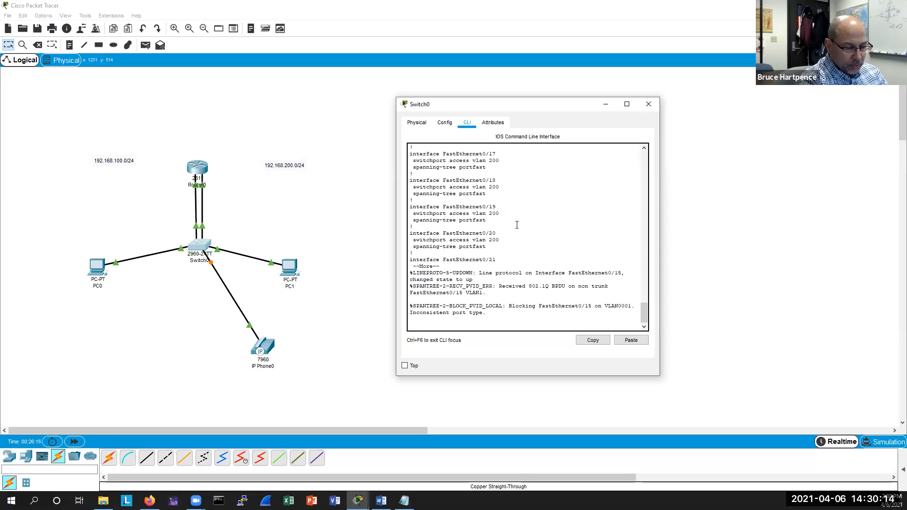
{"action": "key", "text": "Return"}
{"action": "key", "text": "Return"}
{"action": "key", "text": "Return"}
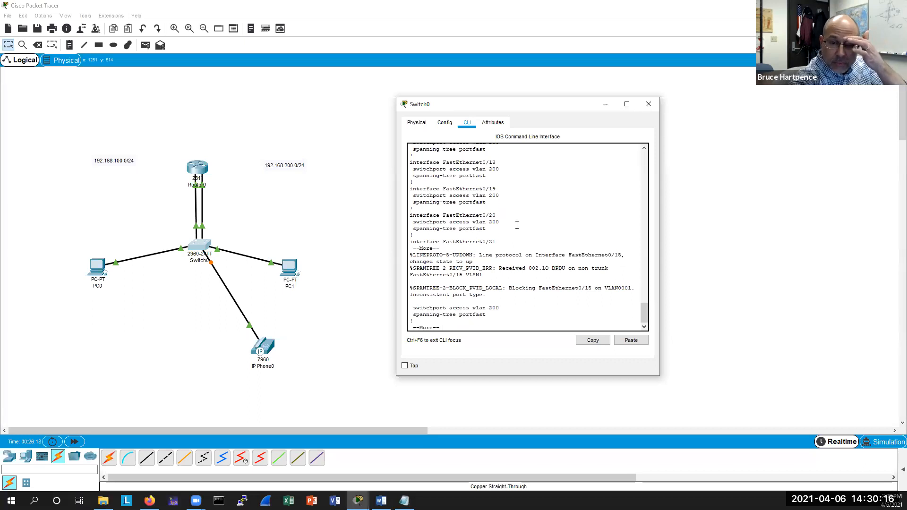
{"action": "key", "text": "q"}
{"action": "key", "text": "Return"}
{"action": "key", "text": "Return"}
{"action": "key", "text": "Return"}
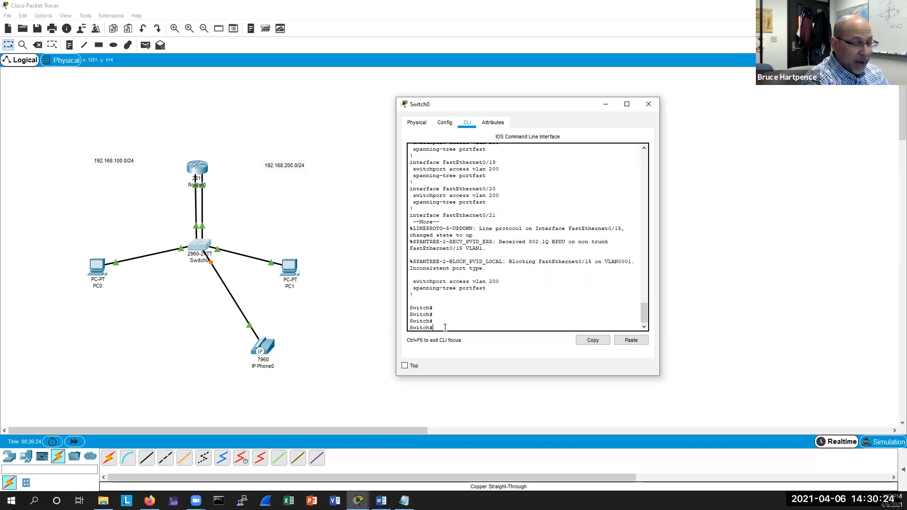
{"action": "type", "text": "sh mac a"}
{"action": "key", "text": "Tab"}
{"action": "key", "text": "Return"}
{"action": "key", "text": "Return"}
{"action": "key", "text": "Return"}
{"action": "key", "text": "Return"}
{"action": "key", "text": "Return"}
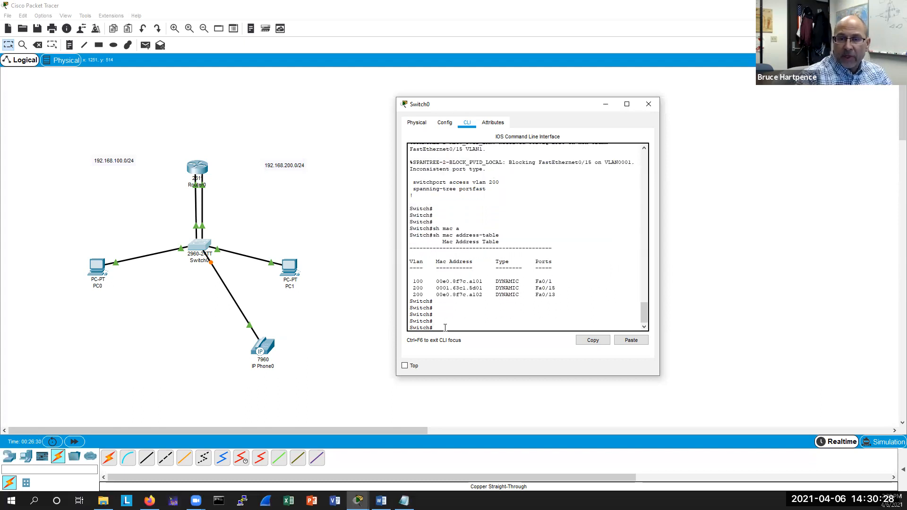
{"action": "left_click_drag", "start_coordinate": [555, 287], "coordinate": [410, 289]}
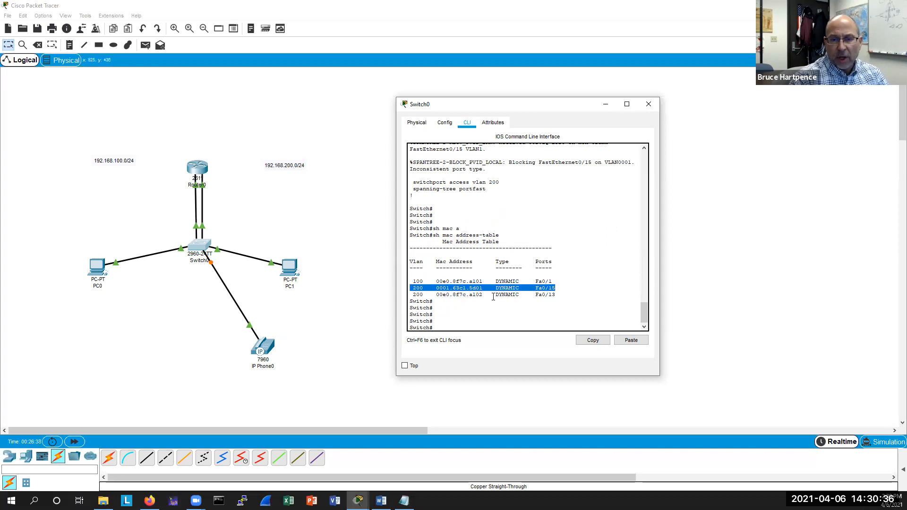
{"action": "left_click_drag", "start_coordinate": [556, 296], "coordinate": [406, 290]}
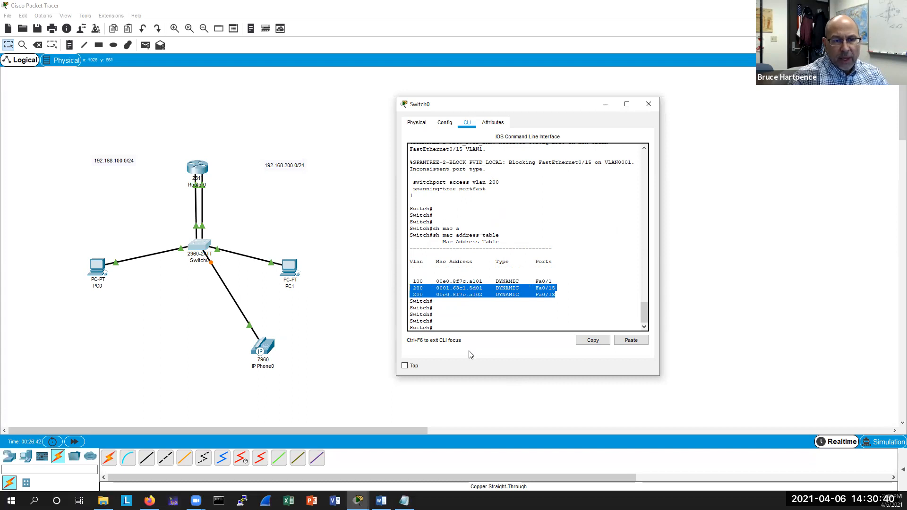
{"action": "left_click", "coordinate": [225, 254]}
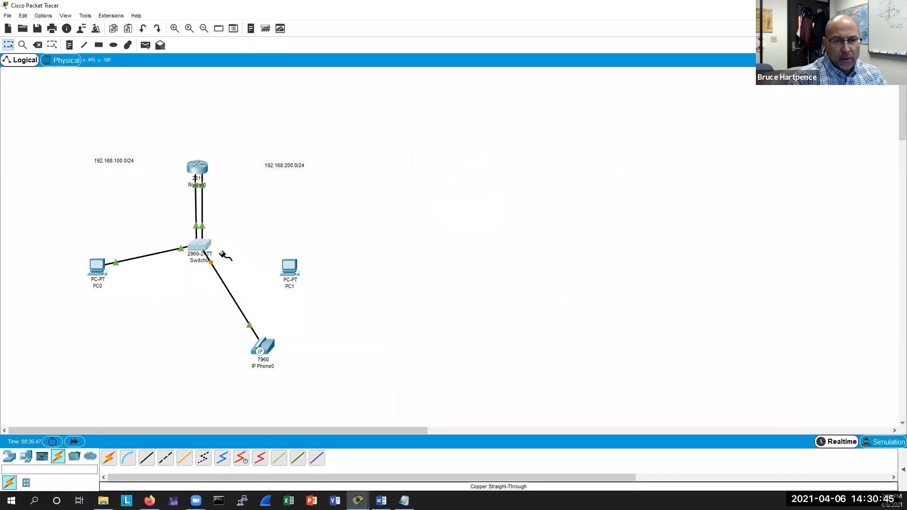
{"action": "left_click", "coordinate": [204, 245]}
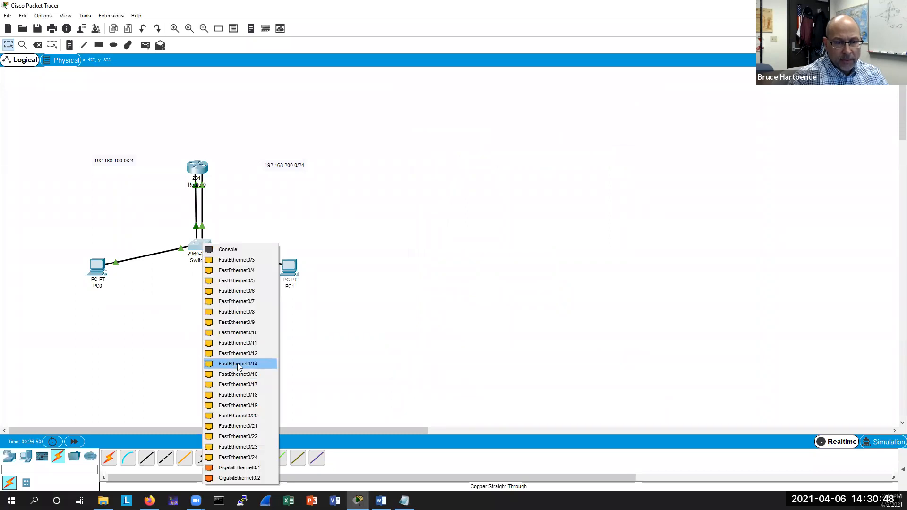
{"action": "left_click", "coordinate": [239, 364]}
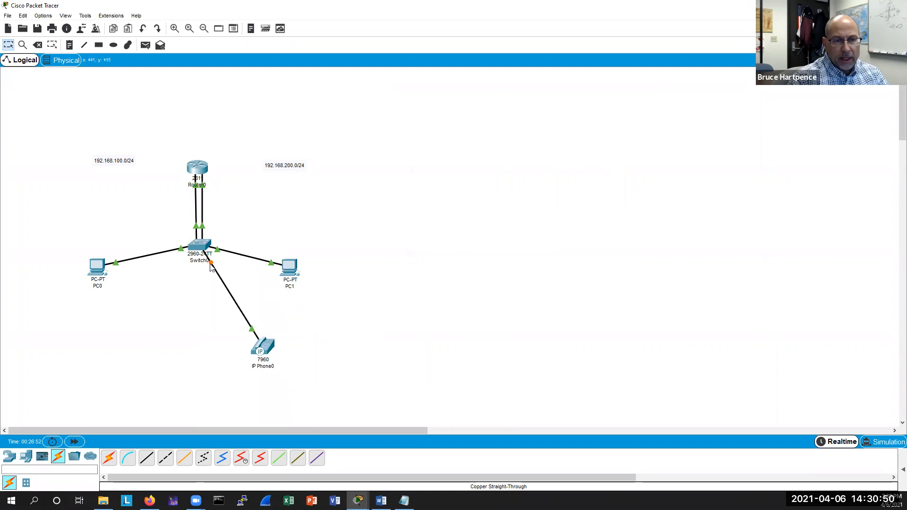
{"action": "left_click", "coordinate": [201, 246]}
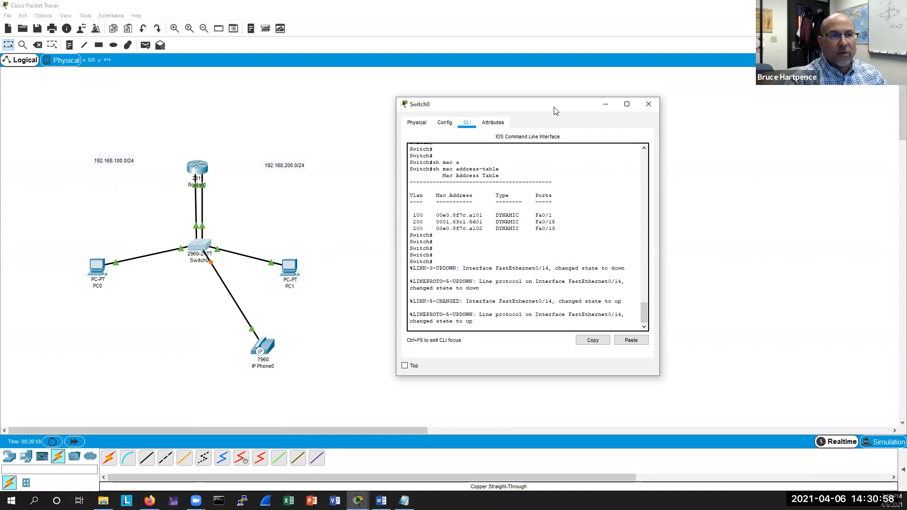
{"action": "left_click", "coordinate": [69, 45]}
{"action": "left_click", "coordinate": [283, 339]}
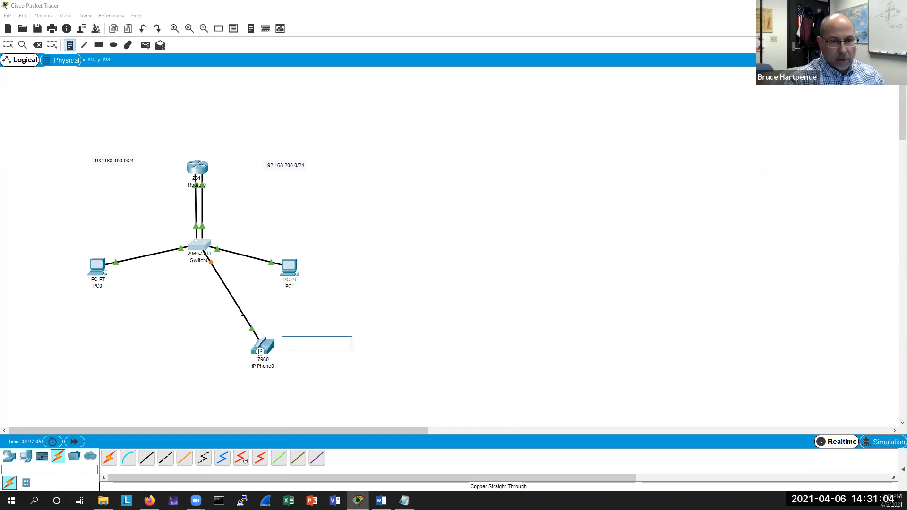
{"action": "left_click", "coordinate": [201, 243]}
{"action": "key", "text": "Escape"}
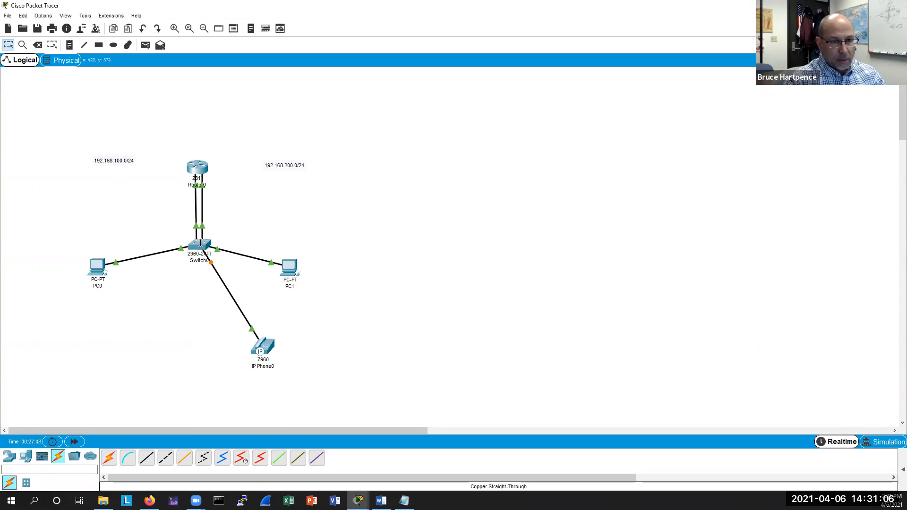
Copy the phone's MAC address 0001.63c1.5d01 from Switch0's table and paste it as a note beside IP Phone0.
{"action": "left_click", "coordinate": [201, 243]}
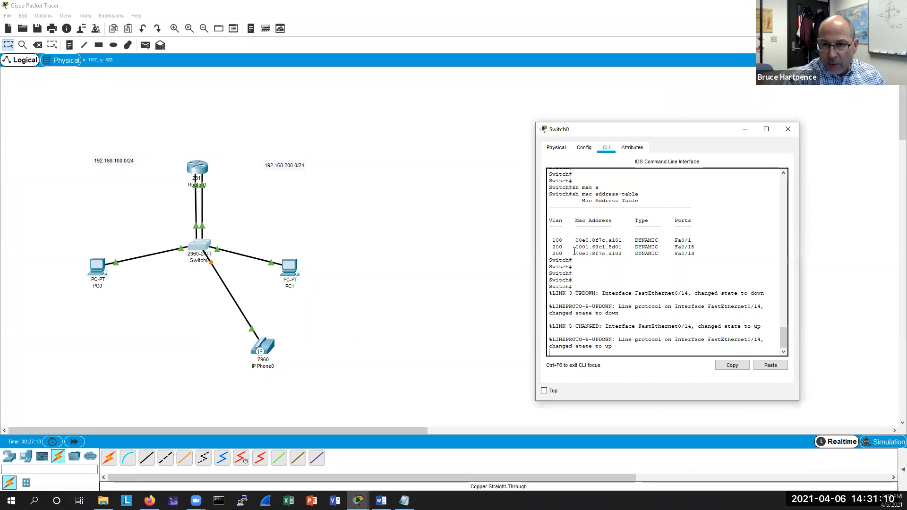
{"action": "left_click_drag", "start_coordinate": [575, 250], "coordinate": [622, 248]}
{"action": "right_click", "coordinate": [609, 247]}
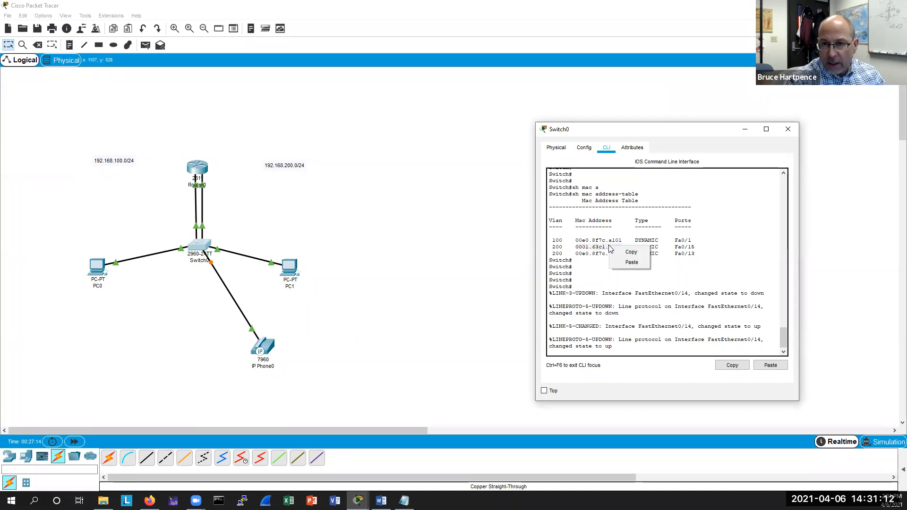
{"action": "left_click", "coordinate": [623, 252]}
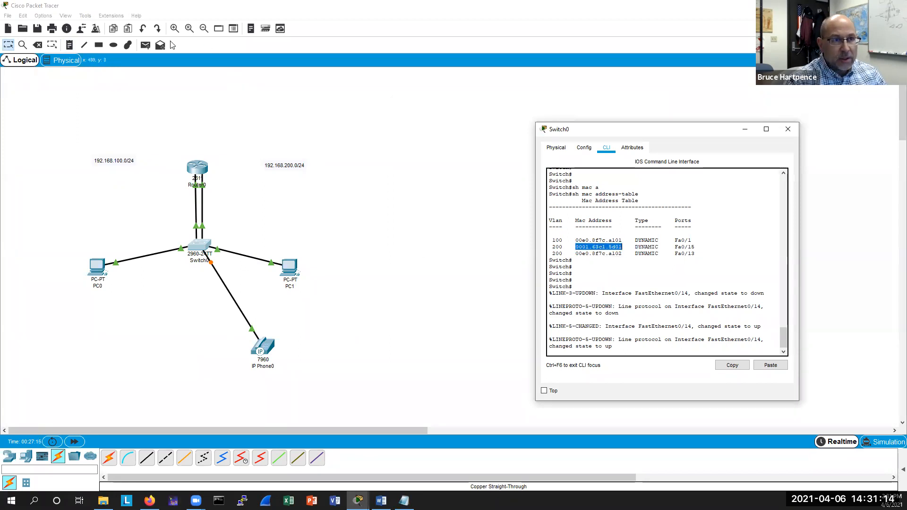
{"action": "left_click", "coordinate": [69, 44]}
{"action": "left_click", "coordinate": [296, 342]}
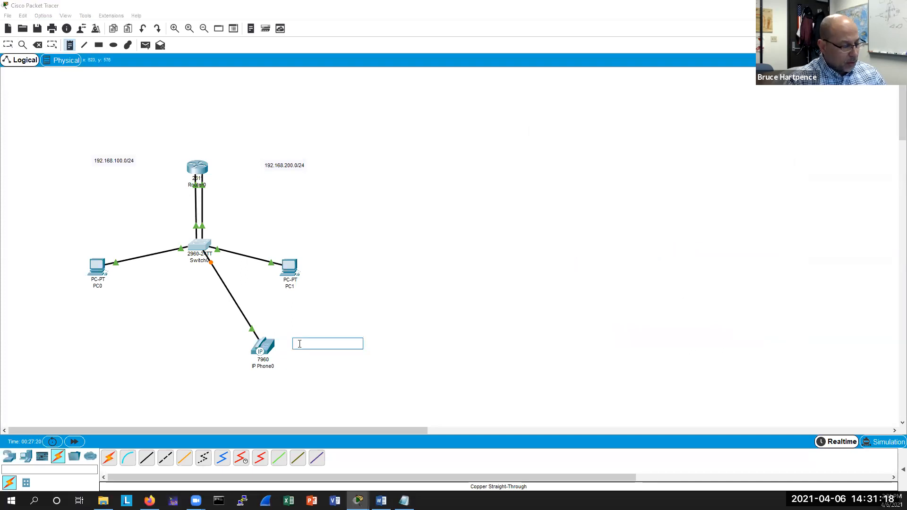
{"action": "key", "text": "ctrl+v"}
{"action": "left_click", "coordinate": [379, 329]}
{"action": "key", "text": "Escape"}
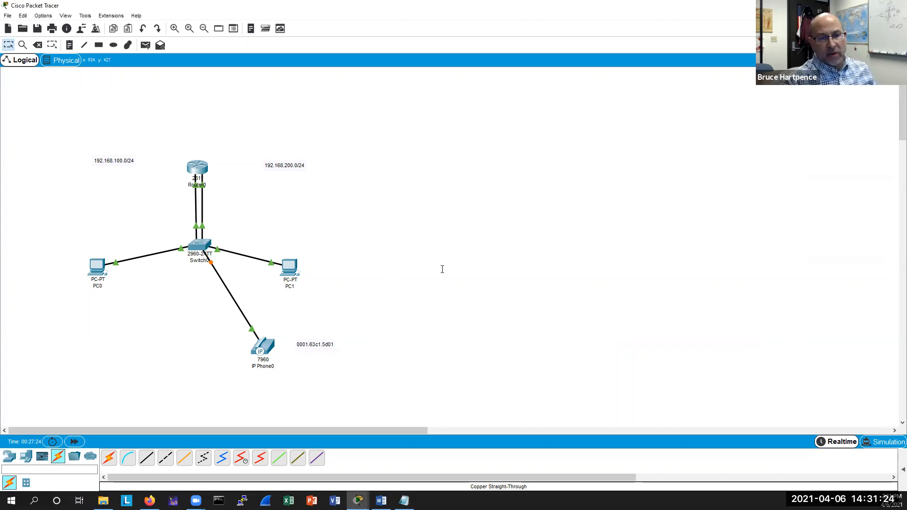
Open Router0's CLI and enter ephone 1 configuration mode.
{"action": "left_click", "coordinate": [197, 167]}
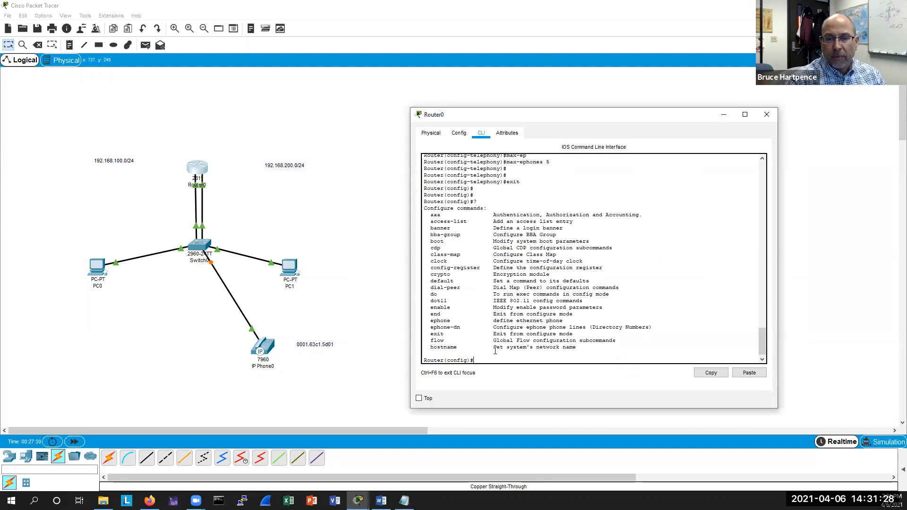
{"action": "triple_click", "coordinate": [489, 358]}
{"action": "left_click", "coordinate": [489, 358]}
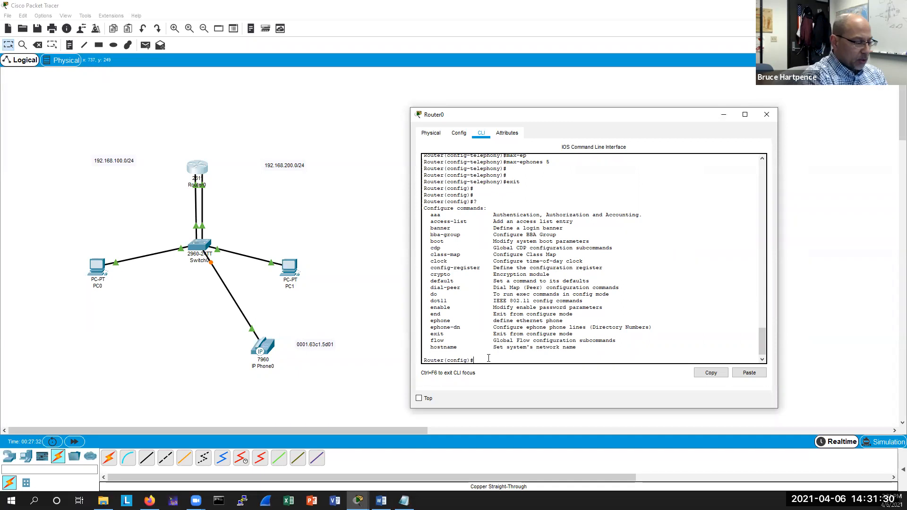
{"action": "type", "text": "eph"}
{"action": "key", "text": "Tab"}
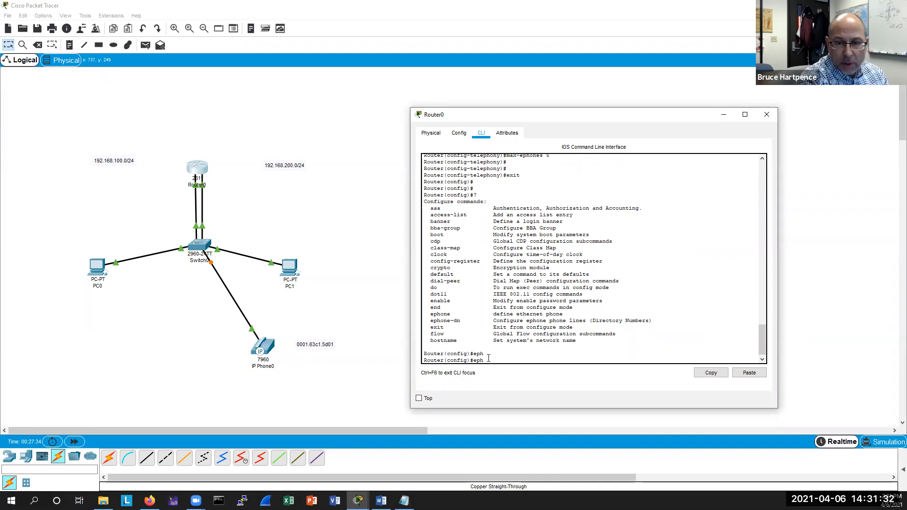
{"action": "type", "text": "one"}
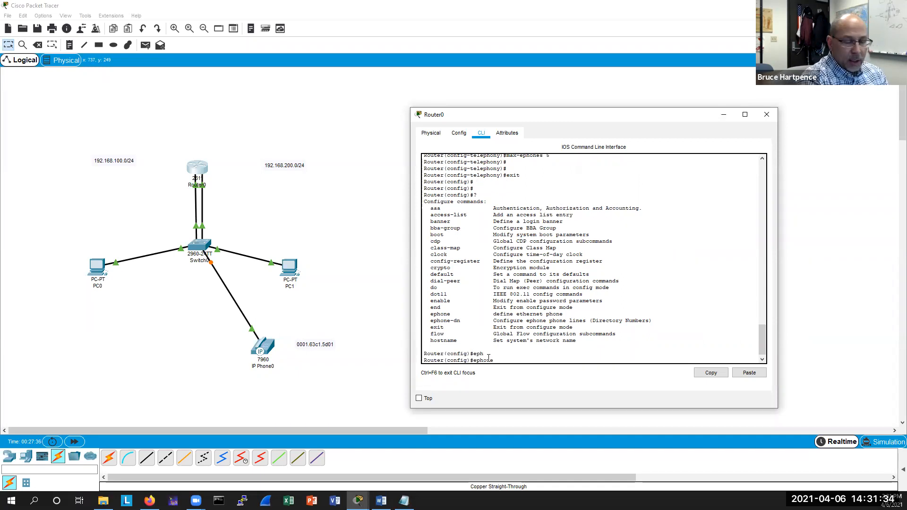
{"action": "type", "text": "?"}
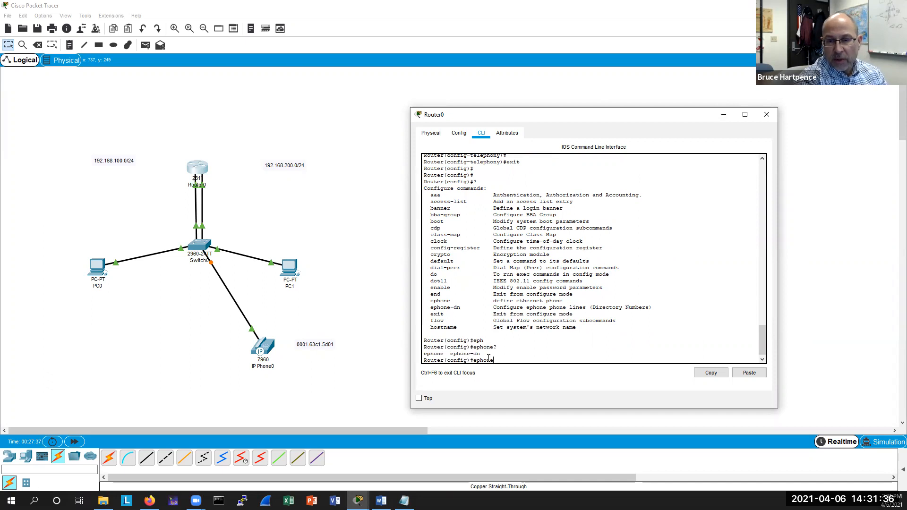
{"action": "key", "text": "Return"}
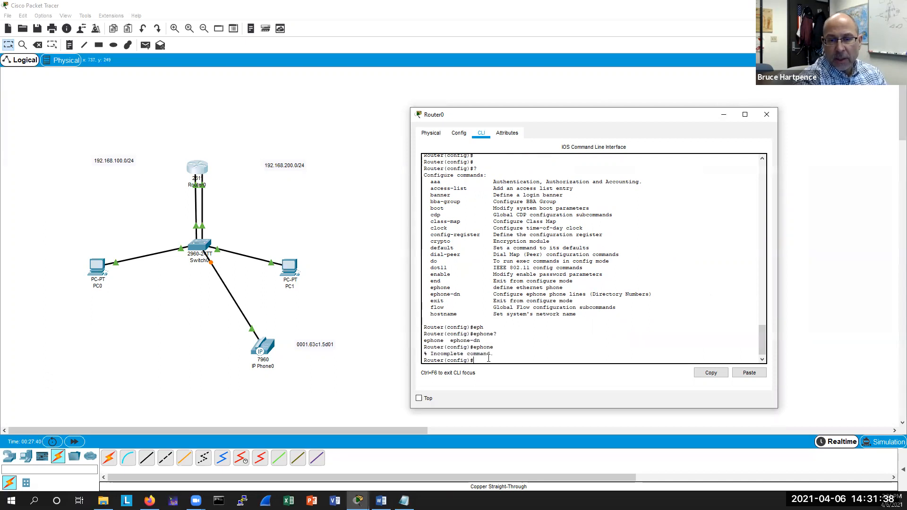
{"action": "key", "text": "Return"}
{"action": "key", "text": "Up"}
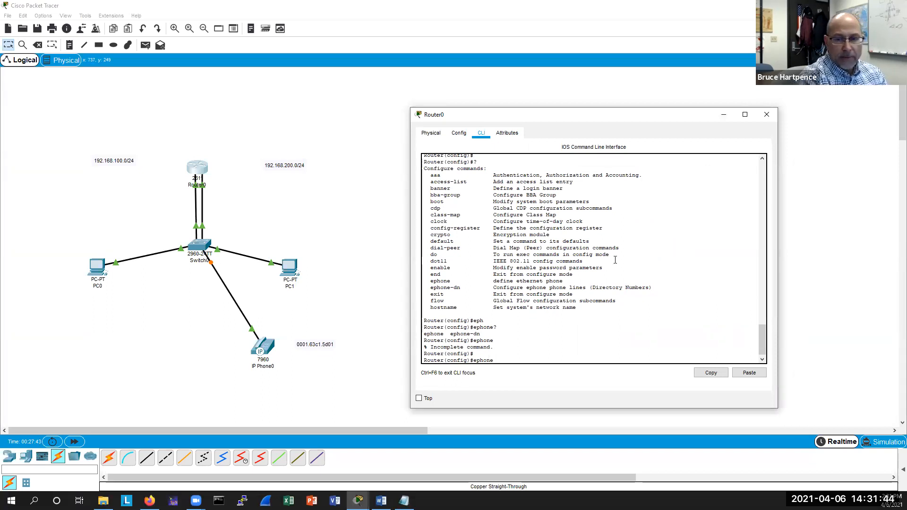
{"action": "type", "text": "1"}
{"action": "key", "text": "Return"}
{"action": "key", "text": "Return"}
{"action": "key", "text": "Return"}
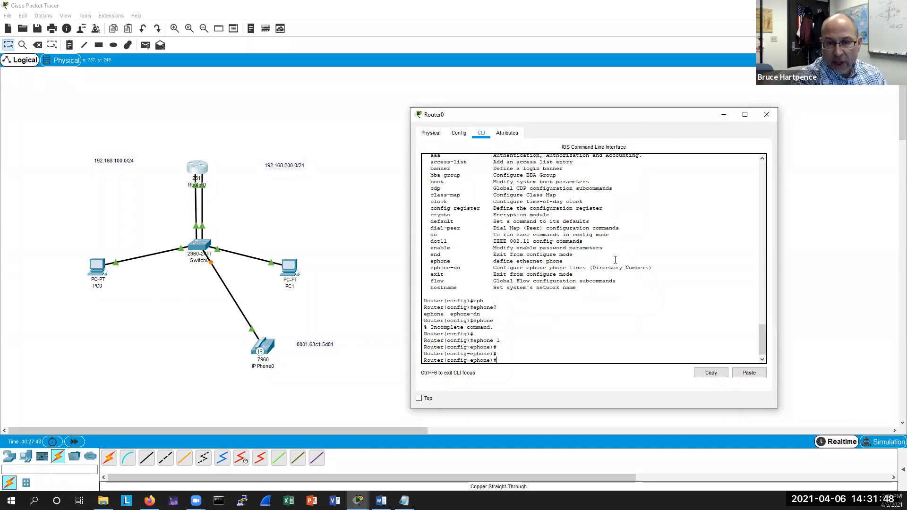
List the ephone subcommands, then assign the MAC address 0001.63c1.5d01 to ephone 1.
{"action": "type", "text": "?"}
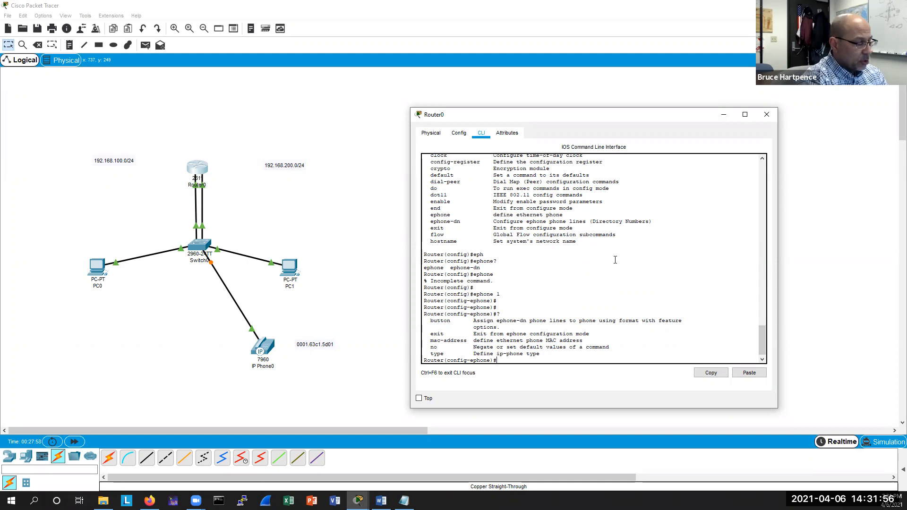
{"action": "type", "text": "mac"}
{"action": "key", "text": "Tab"}
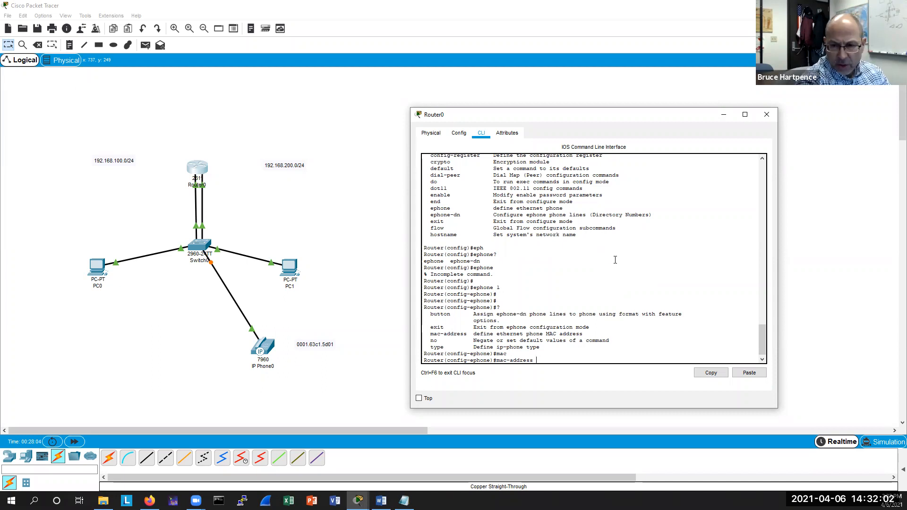
{"action": "type", "text": "0001"}
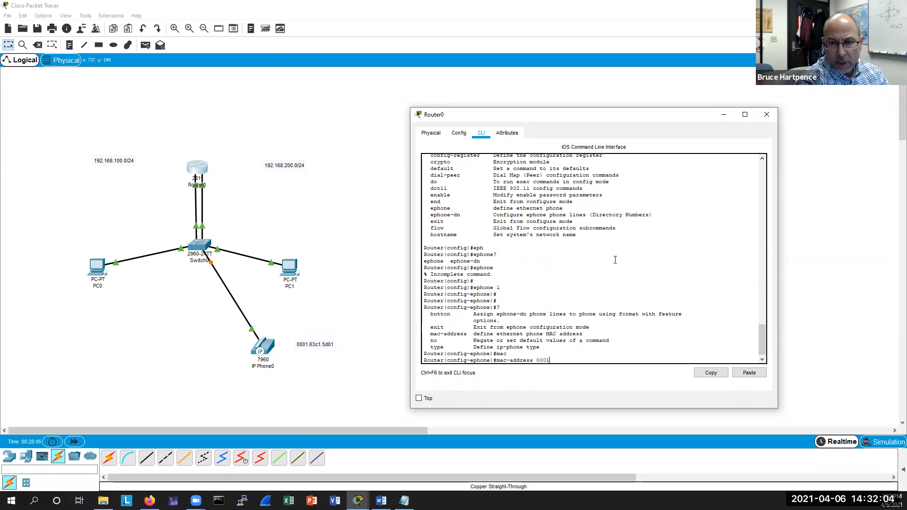
{"action": "type", "text": ".6"}
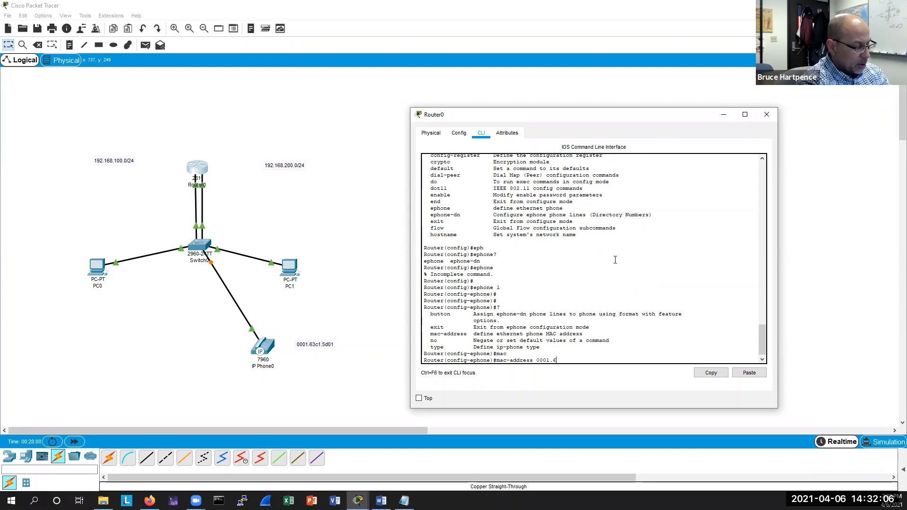
{"action": "type", "text": "3c1."}
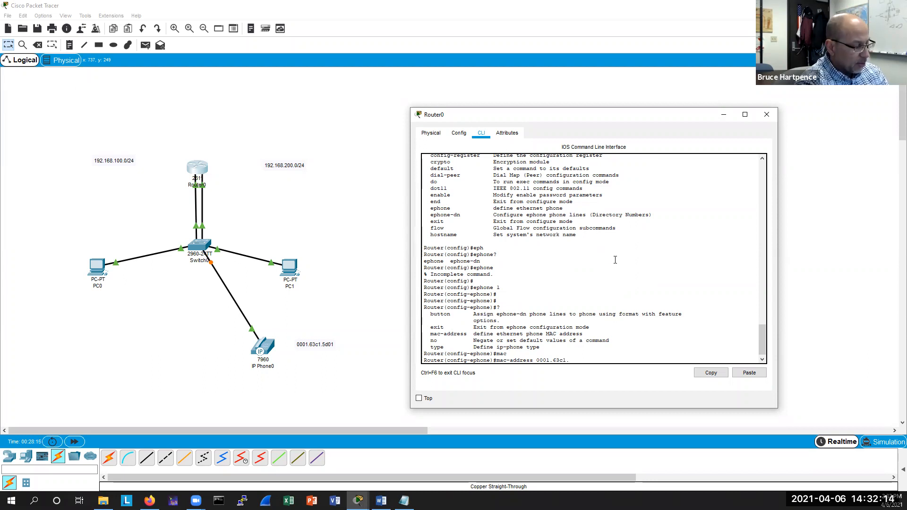
{"action": "type", "text": "5d01"}
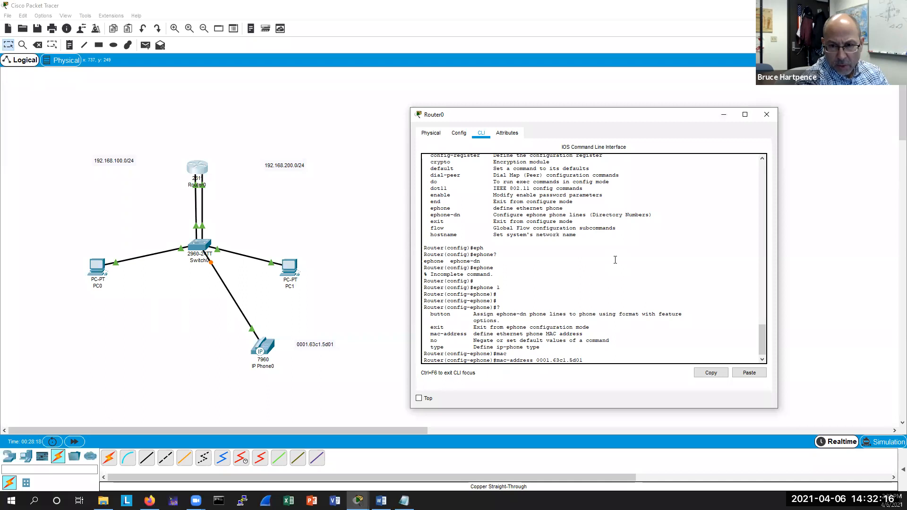
{"action": "key", "text": "Return"}
{"action": "key", "text": "Return"}
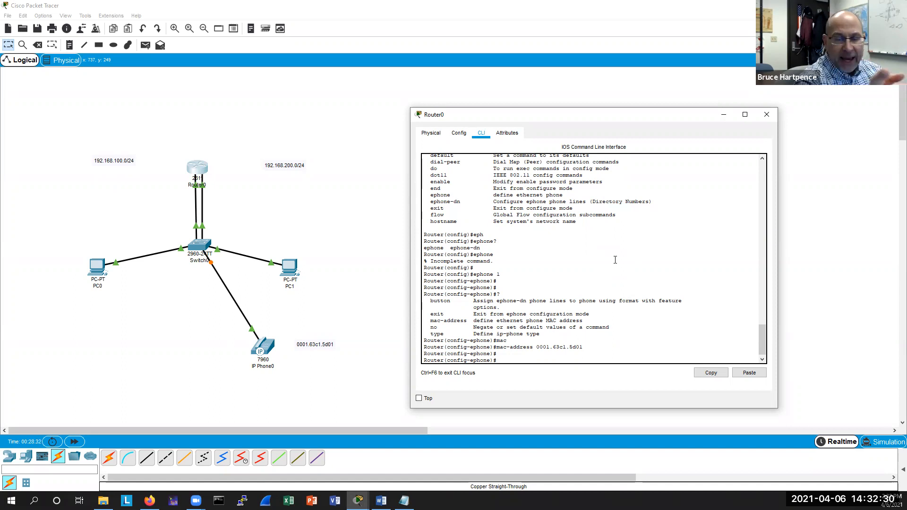
Leave ephone configuration and create directory number ephone-dn 1.
{"action": "type", "text": "xit"}
{"action": "key", "text": "Return"}
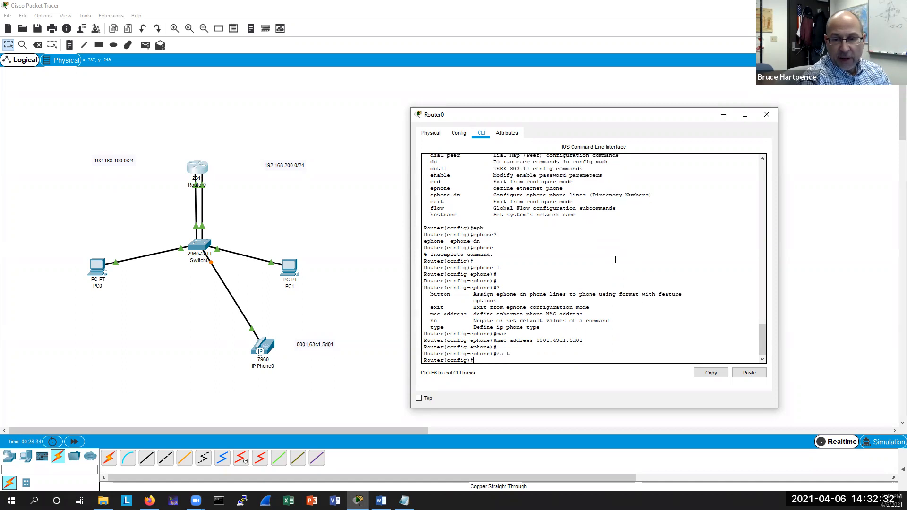
{"action": "type", "text": "phone-d"}
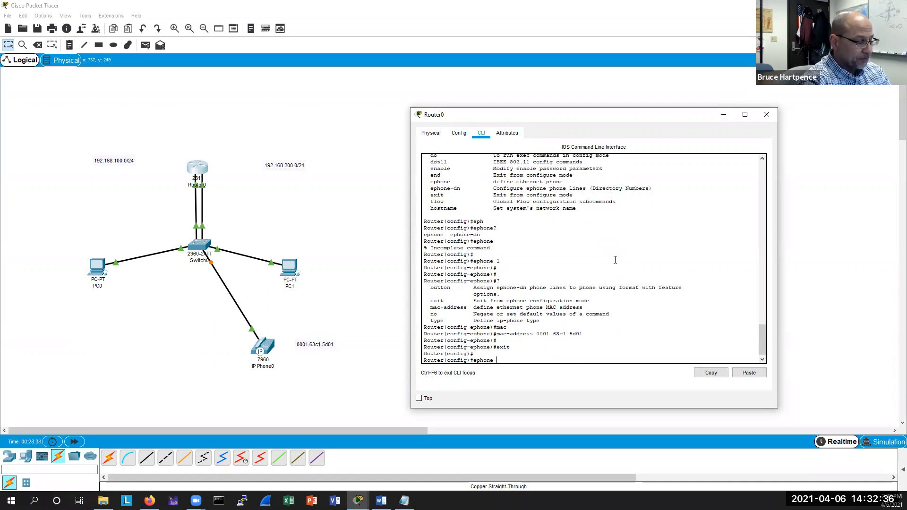
{"action": "key", "text": "Tab"}
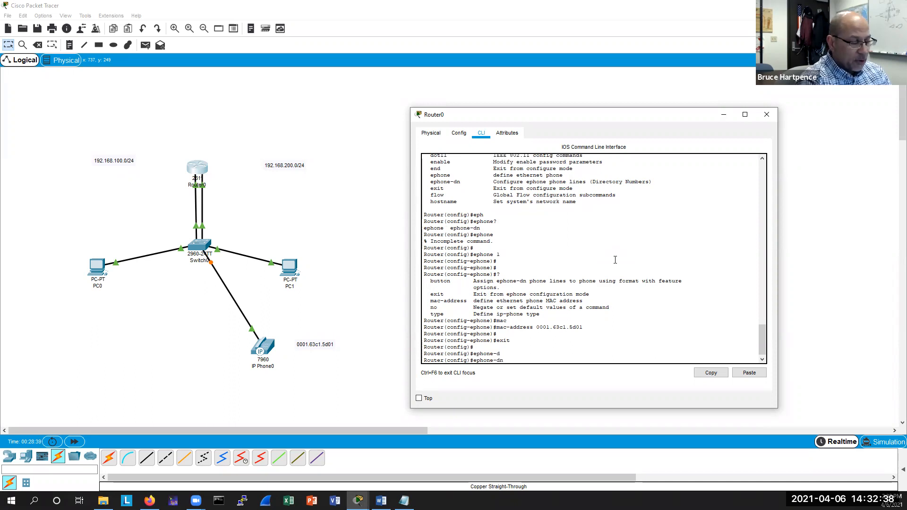
{"action": "type", "text": "?"}
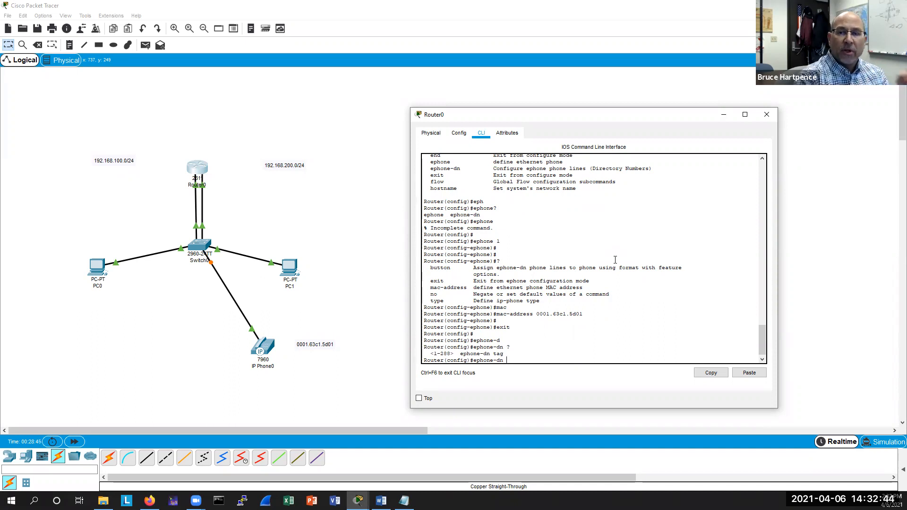
{"action": "type", "text": "1"}
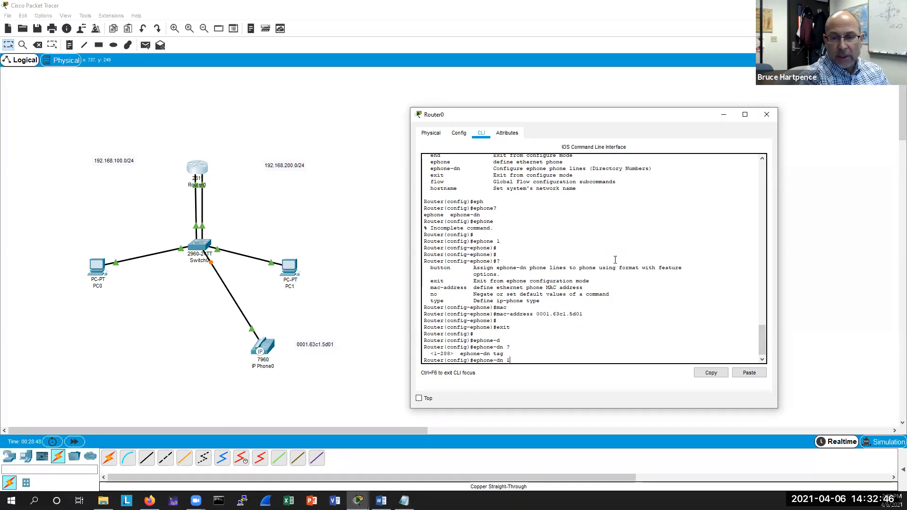
{"action": "key", "text": "Return"}
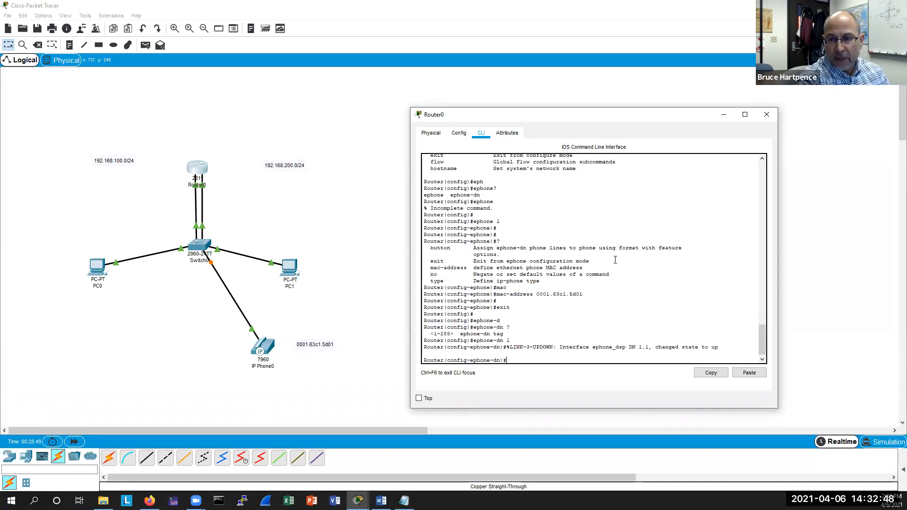
{"action": "key", "text": "Return"}
{"action": "key", "text": "Return"}
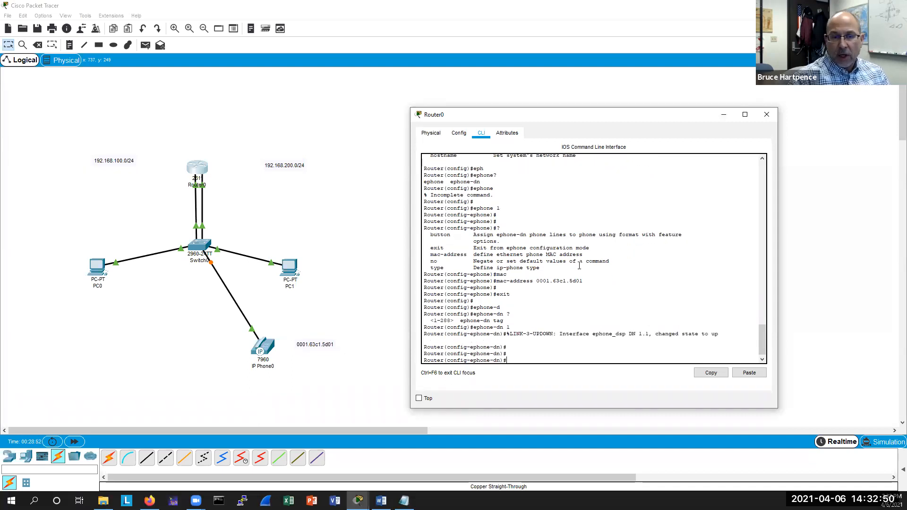
Highlight the ephone_dsp DN 1.1 link-up message and list the available ephone-dn subcommands.
{"action": "left_click_drag", "start_coordinate": [724, 333], "coordinate": [507, 334]}
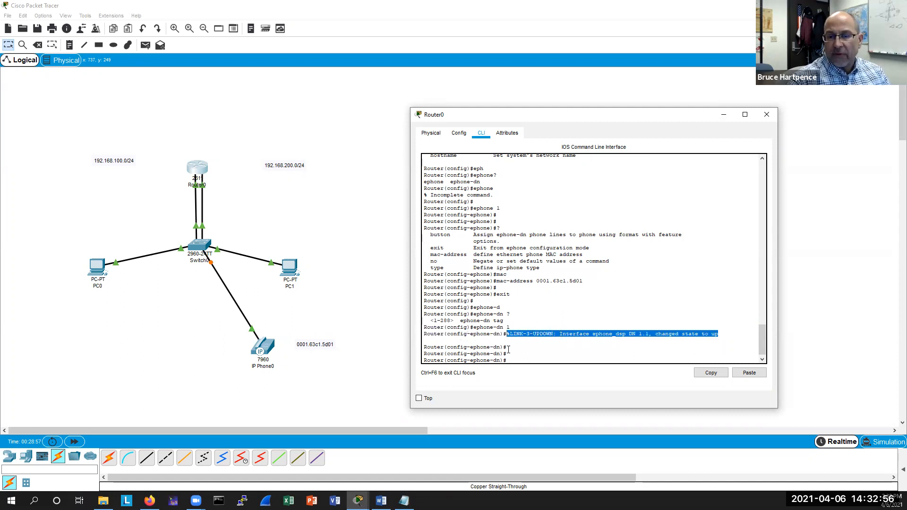
{"action": "left_click", "coordinate": [543, 358]}
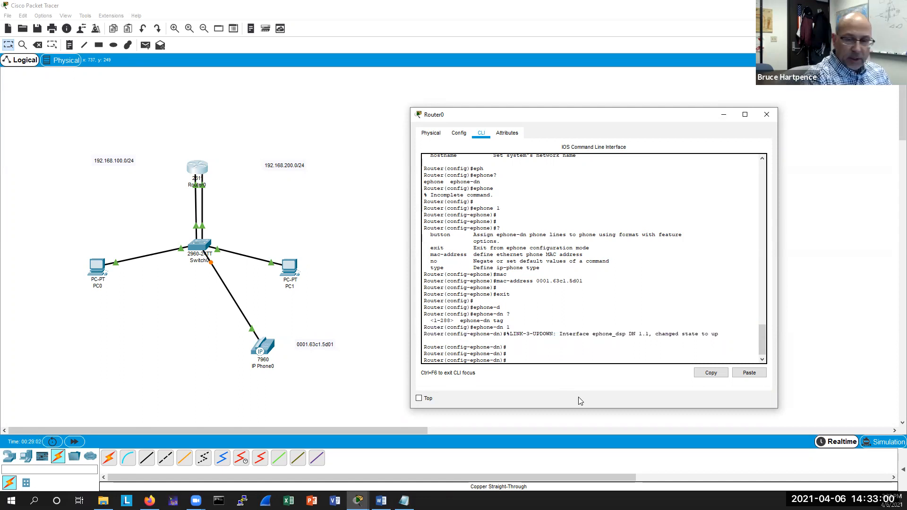
{"action": "type", "text": "?"}
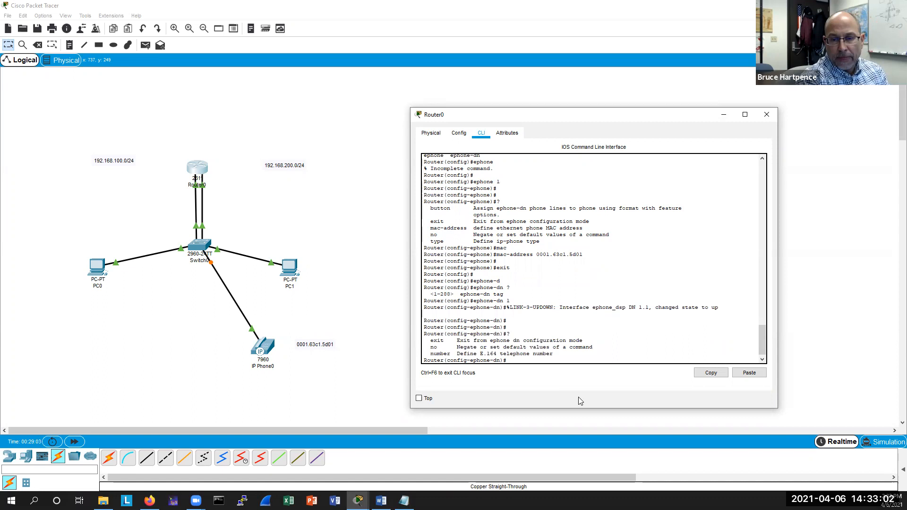
{"action": "key", "text": "Return"}
{"action": "key", "text": "Return"}
{"action": "key", "text": "Return"}
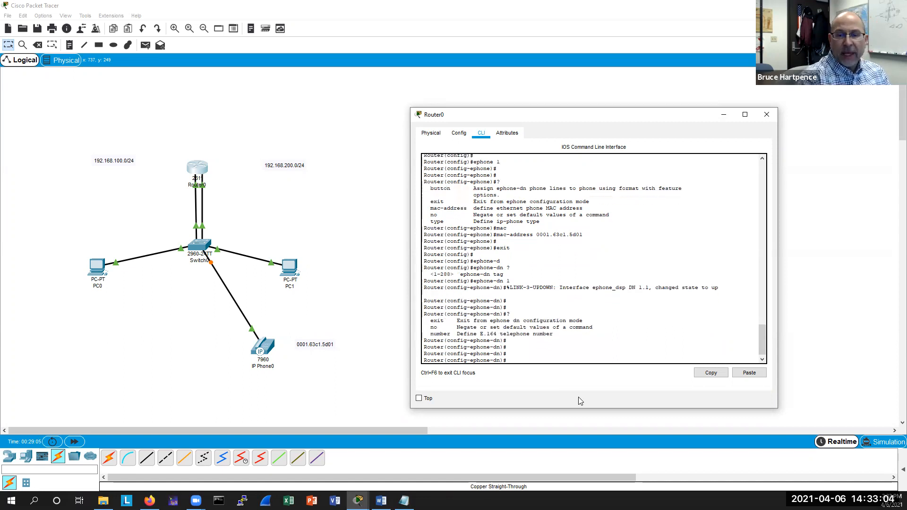
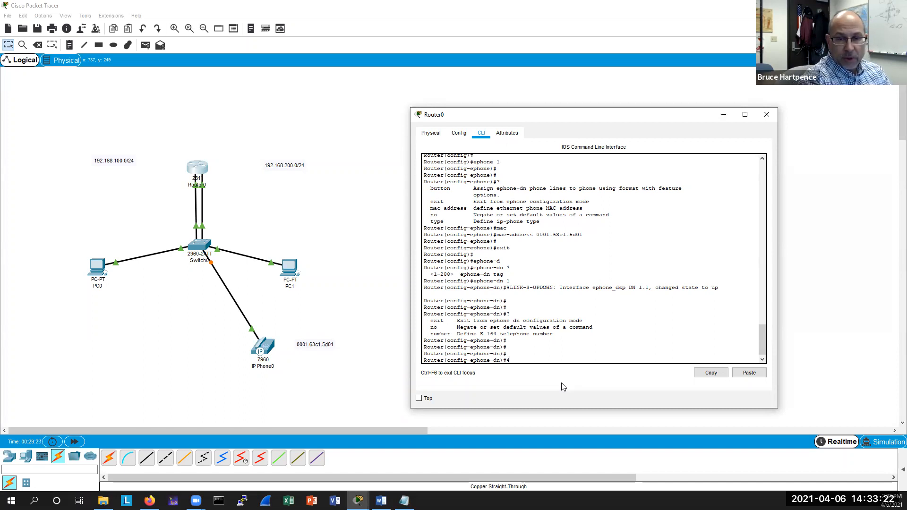
Assign telephone number 4758888 to ephone-dn 1.
{"action": "type", "text": "num"}
{"action": "key", "text": "Tab"}
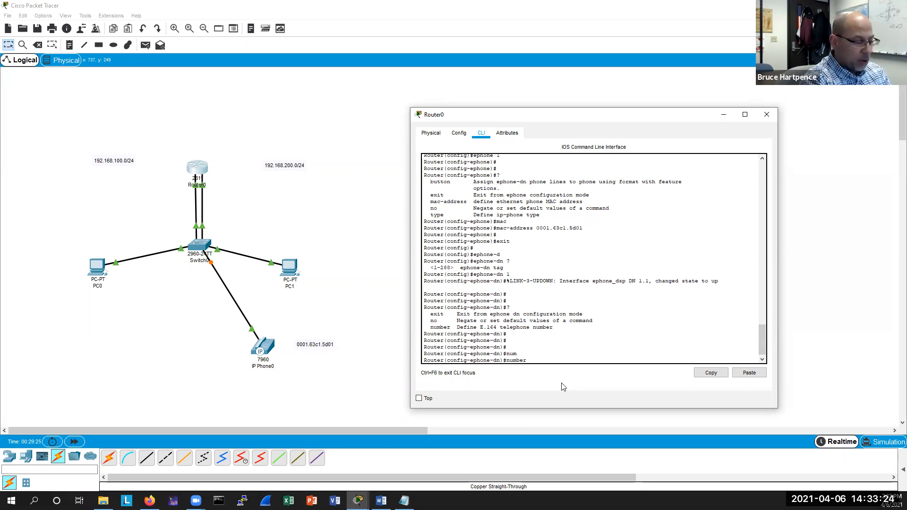
{"action": "type", "text": "475"}
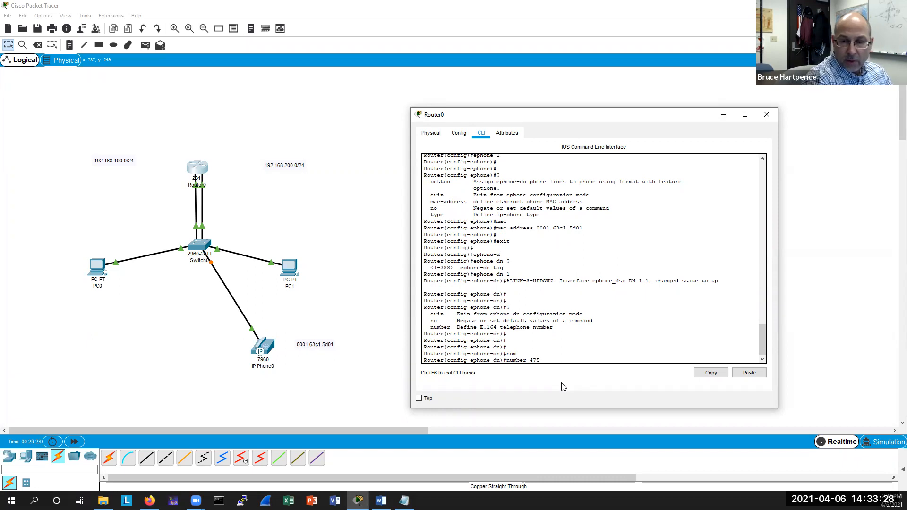
{"action": "type", "text": "8888"}
{"action": "key", "text": "Return"}
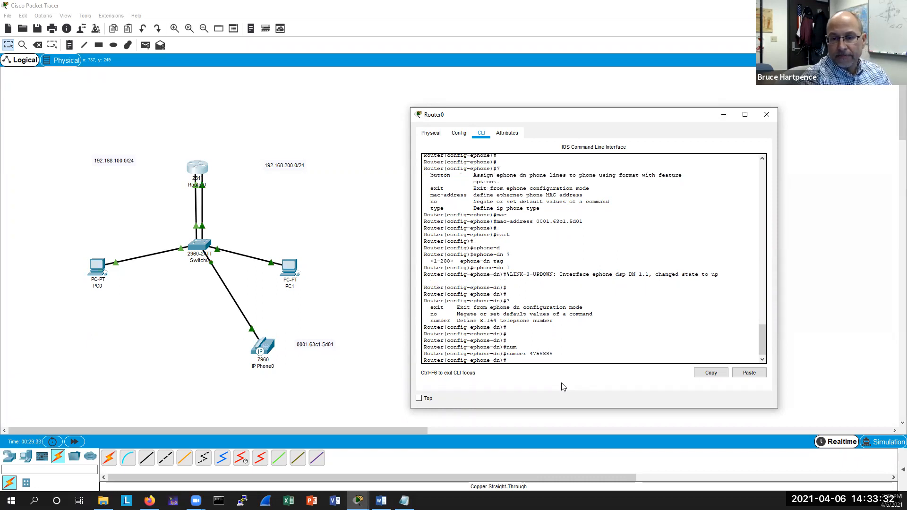
Leave ephone-dn configuration and enter ephone 1 configuration mode again.
{"action": "key", "text": "Return"}
{"action": "key", "text": "Return"}
{"action": "type", "text": "exit"}
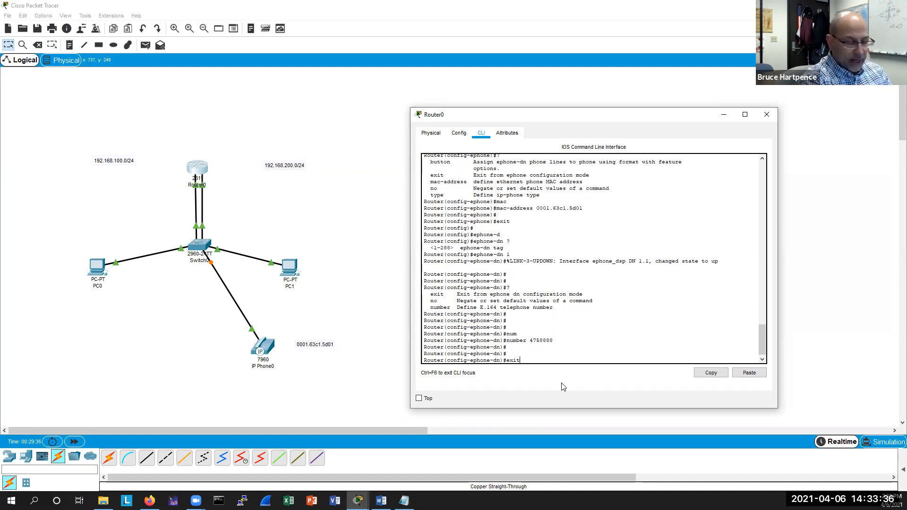
{"action": "key", "text": "Return"}
{"action": "type", "text": "ephone 1"}
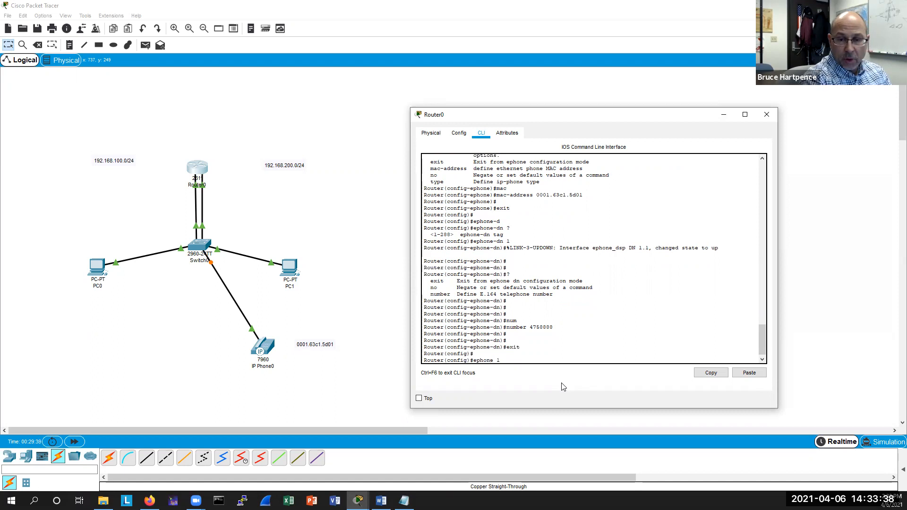
{"action": "key", "text": "Return"}
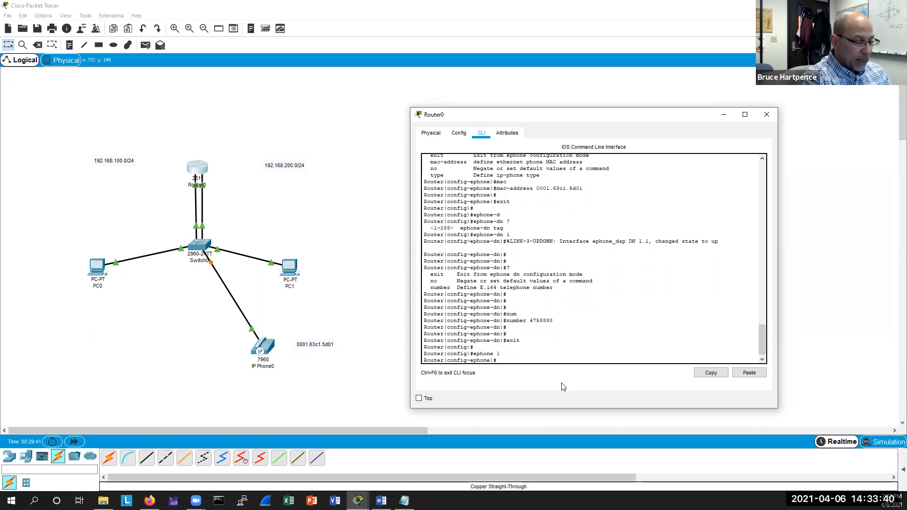
Display the help for the ephone button command and highlight its button-index parameter.
{"action": "type", "text": "butto"}
{"action": "key", "text": "Tab"}
{"action": "key", "text": "BackSpace"}
{"action": "key", "text": "Tab"}
{"action": "type", "text": "?"}
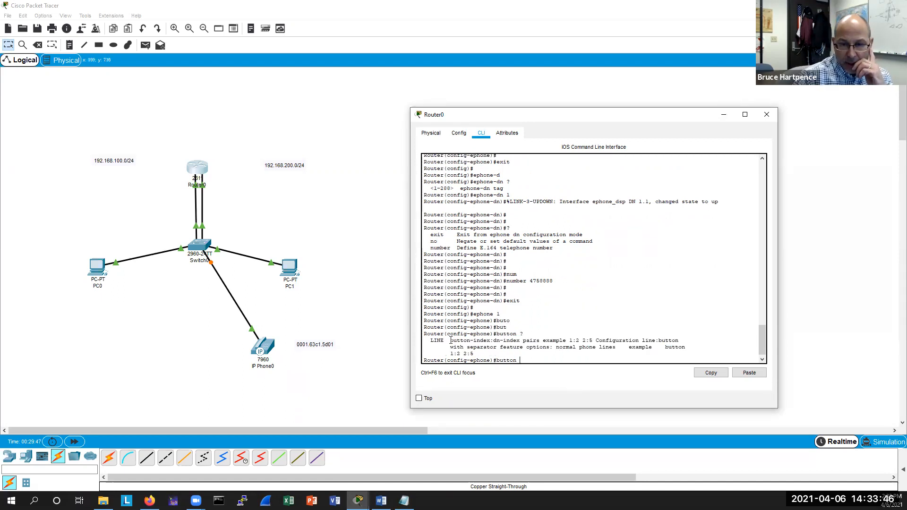
{"action": "left_click_drag", "start_coordinate": [450, 340], "coordinate": [490, 340]}
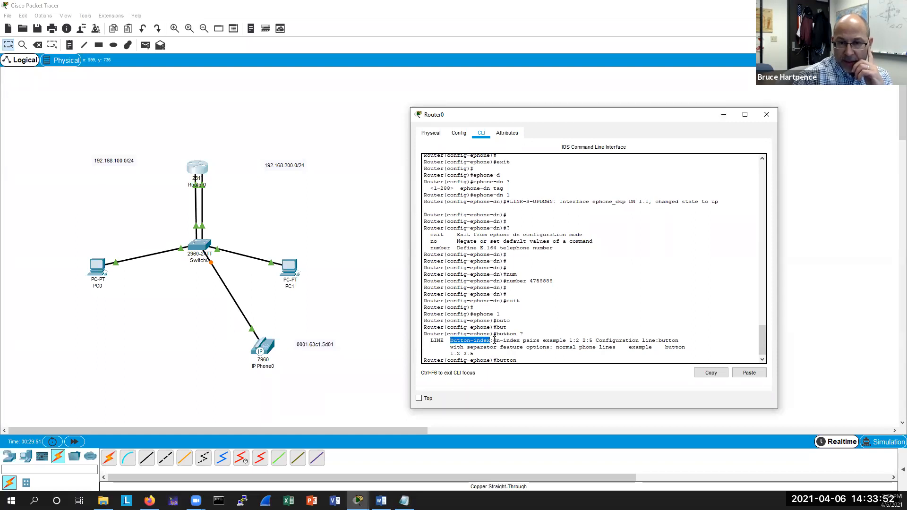
{"action": "left_click", "coordinate": [523, 360]}
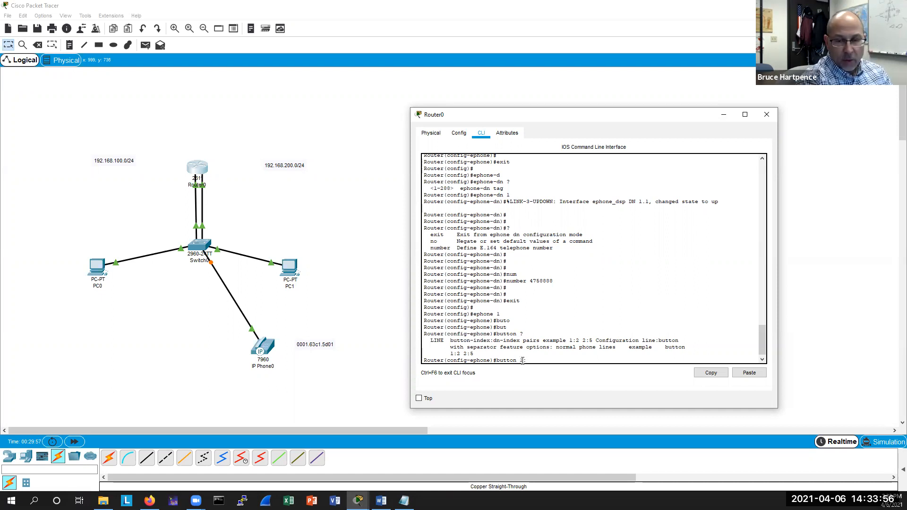
Assign line button 1:1 to ephone 1.
{"action": "type", "text": "1:1"}
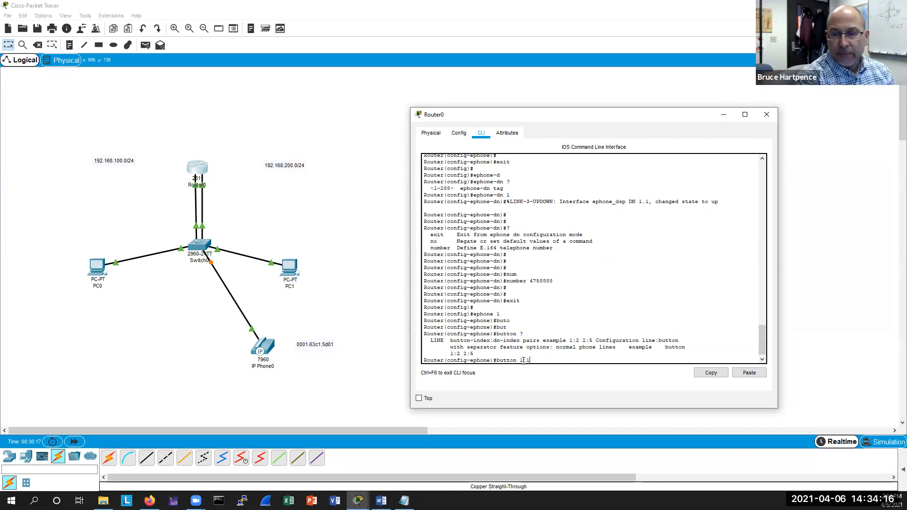
{"action": "key", "text": "Return"}
{"action": "key", "text": "Return"}
{"action": "key", "text": "Return"}
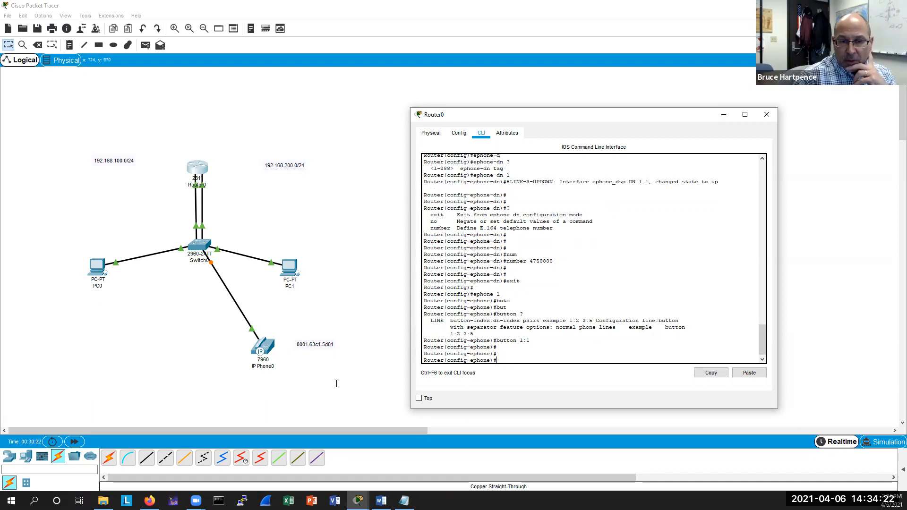
Open IP Phone0, enlarge its window, view its phone GUI, then close it.
{"action": "left_click", "coordinate": [262, 349]}
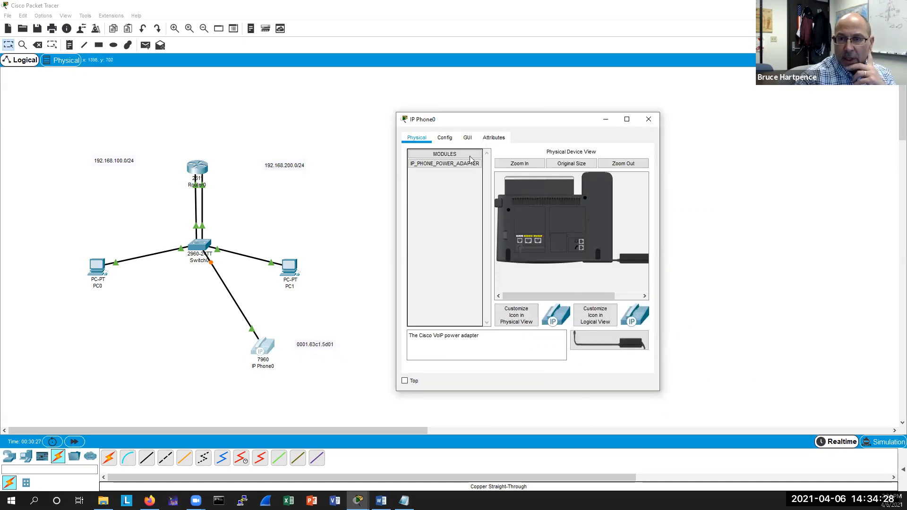
{"action": "left_click_drag", "start_coordinate": [659, 391], "coordinate": [778, 422]}
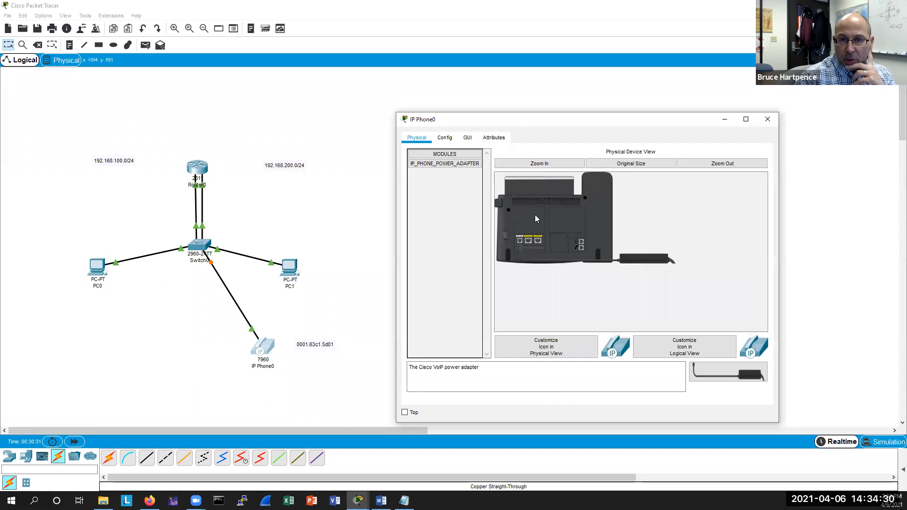
{"action": "left_click", "coordinate": [468, 138]}
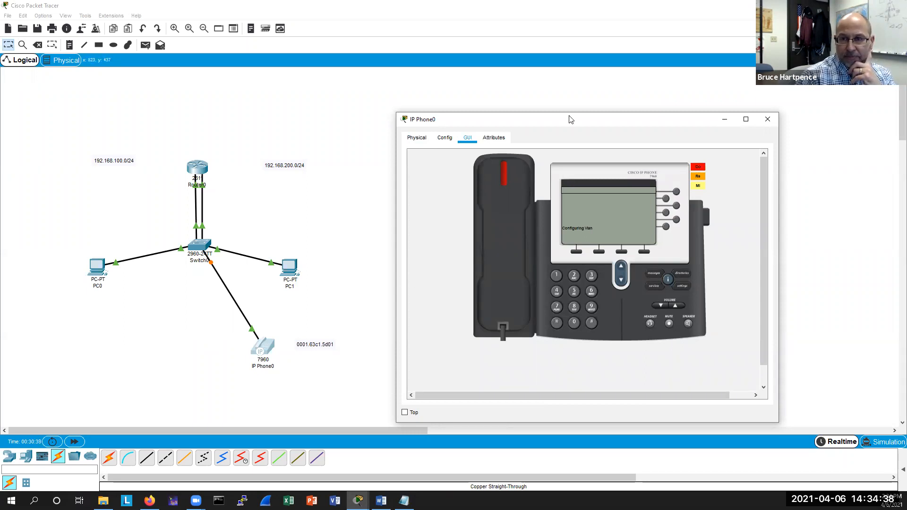
{"action": "left_click_drag", "start_coordinate": [571, 116], "coordinate": [561, 115]}
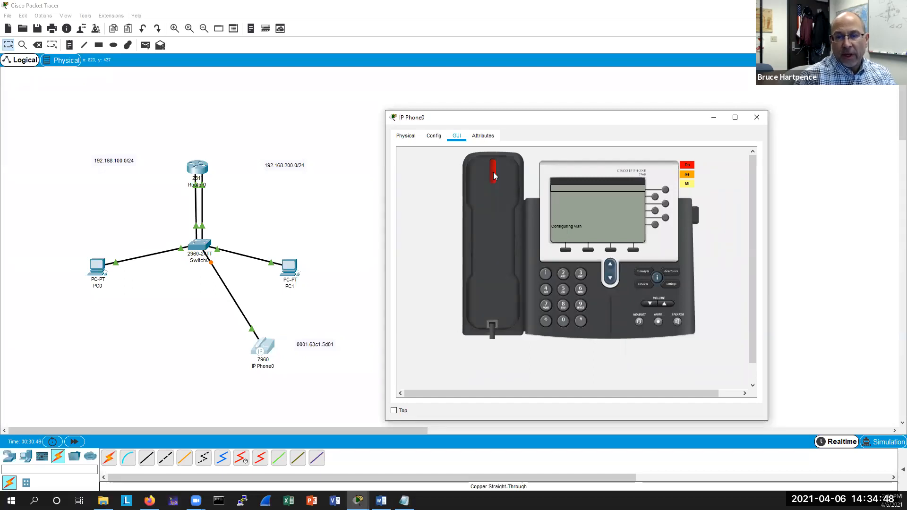
{"action": "left_click", "coordinate": [756, 117]}
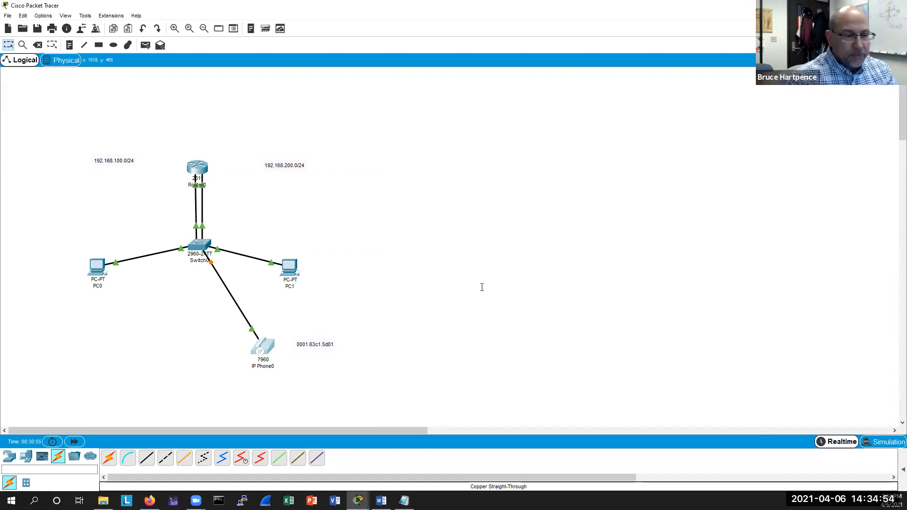
Add a 3560-24PS multilayer switch to the workspace and open its configuration window.
{"action": "left_click", "coordinate": [10, 458]}
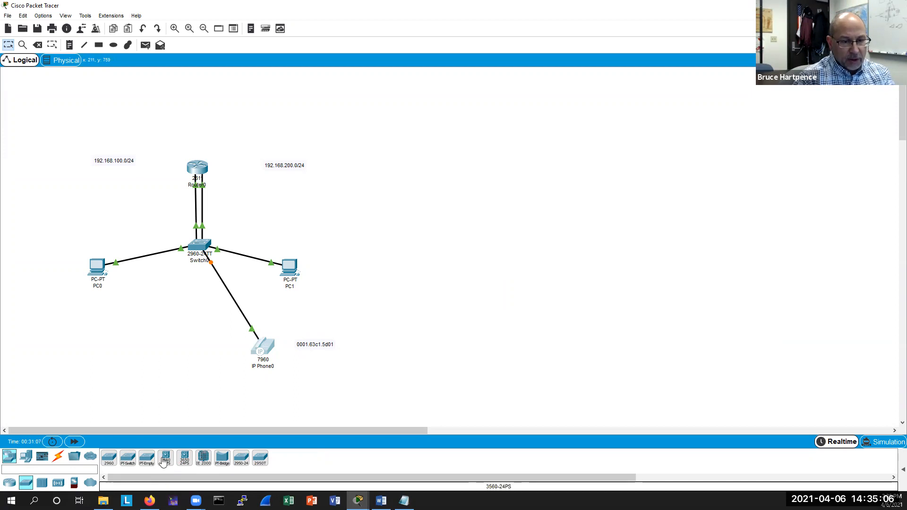
{"action": "left_click_drag", "start_coordinate": [165, 457], "coordinate": [400, 273]}
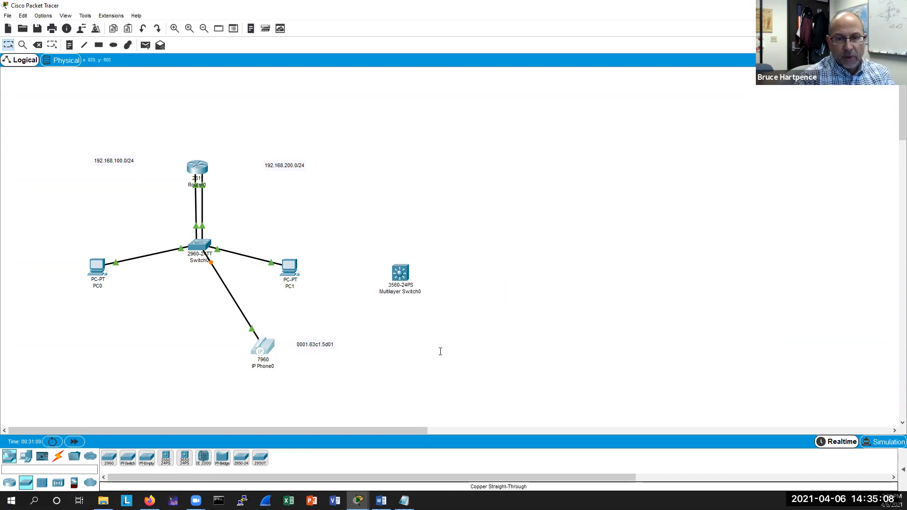
{"action": "left_click", "coordinate": [401, 272]}
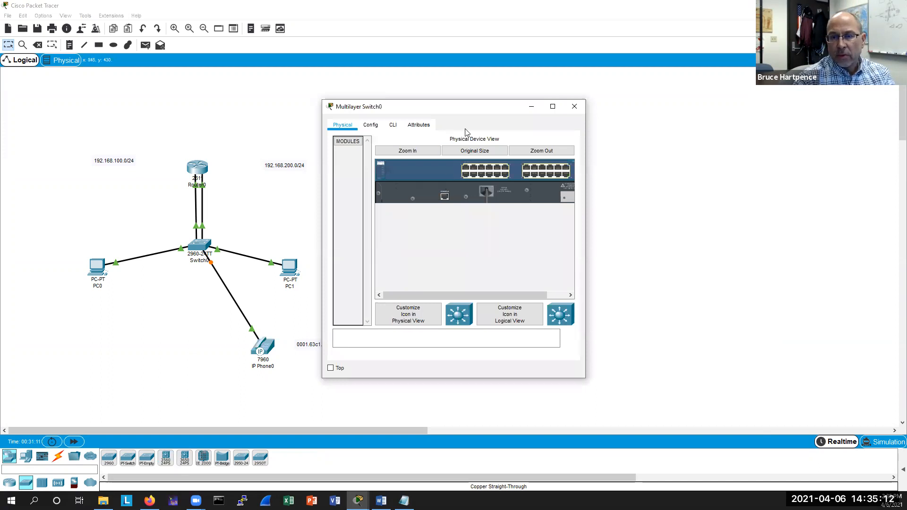
{"action": "left_click_drag", "start_coordinate": [451, 106], "coordinate": [619, 128]}
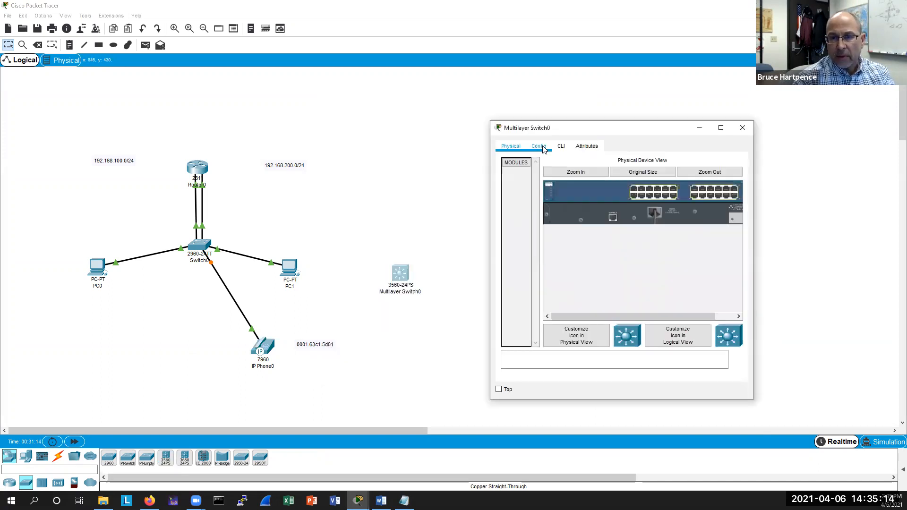
{"action": "left_click", "coordinate": [543, 150]}
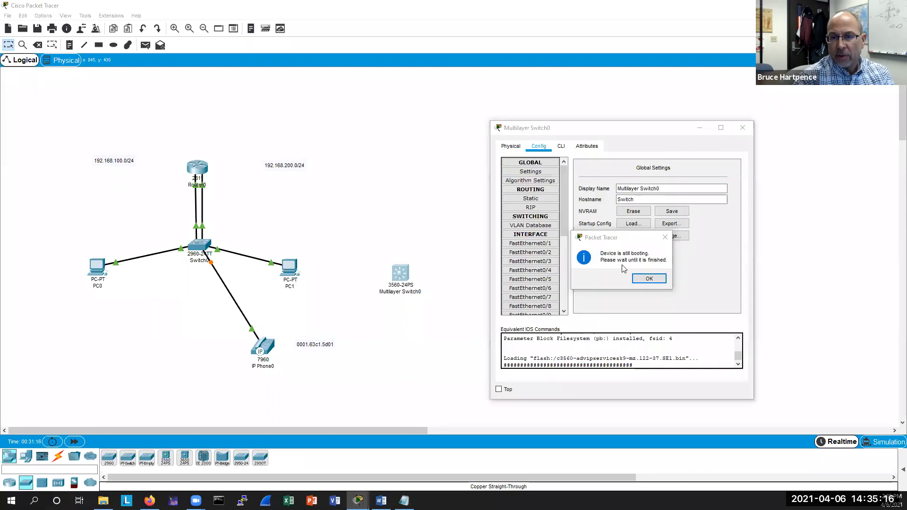
{"action": "left_click", "coordinate": [646, 278]}
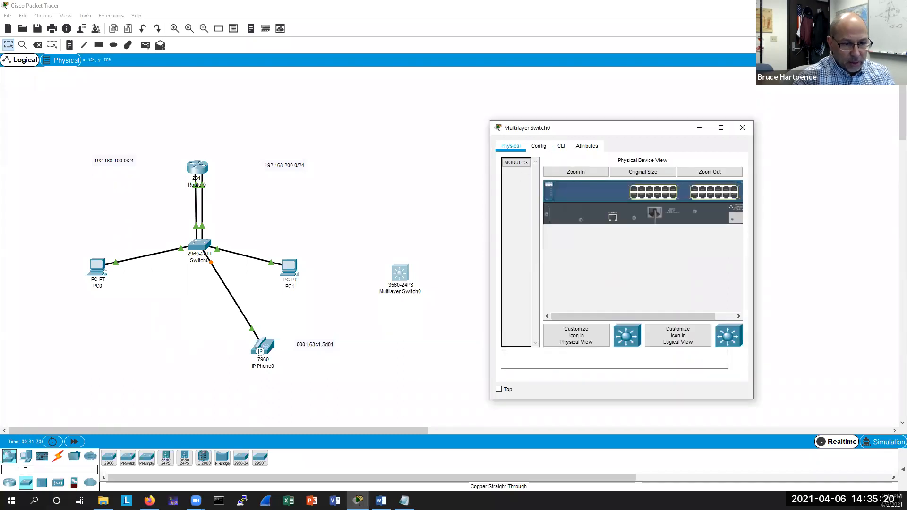
Add a second 7960 IP phone to the workspace below the switch.
{"action": "left_click", "coordinate": [26, 456]}
{"action": "left_click_drag", "start_coordinate": [203, 457], "coordinate": [191, 360]}
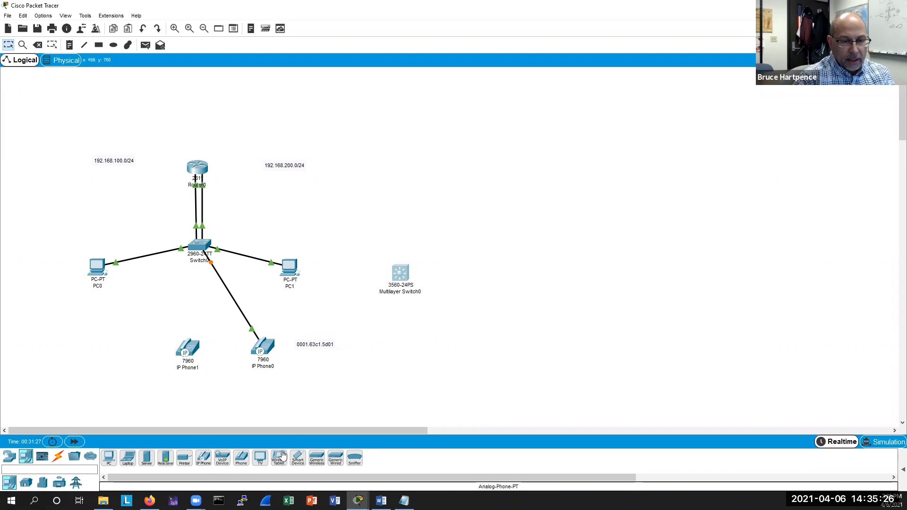
Open the multilayer switch's CLI, decline the initial configuration dialog and enter privileged mode.
{"action": "left_click", "coordinate": [396, 275]}
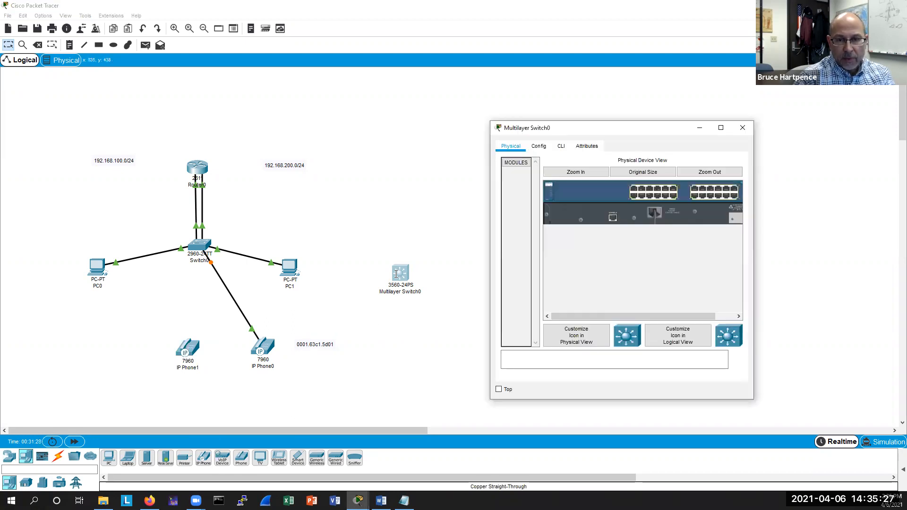
{"action": "left_click", "coordinate": [561, 146]}
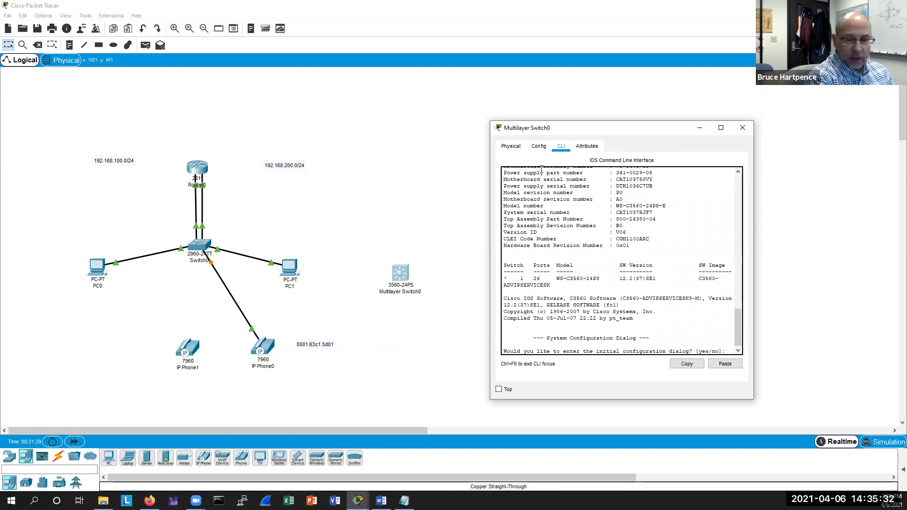
{"action": "type", "text": "no"}
{"action": "key", "text": "Return"}
Display the multilayer switch's VLAN table.
{"action": "key", "text": "Return"}
{"action": "key", "text": "Return"}
{"action": "type", "text": "ena"}
{"action": "key", "text": "Return"}
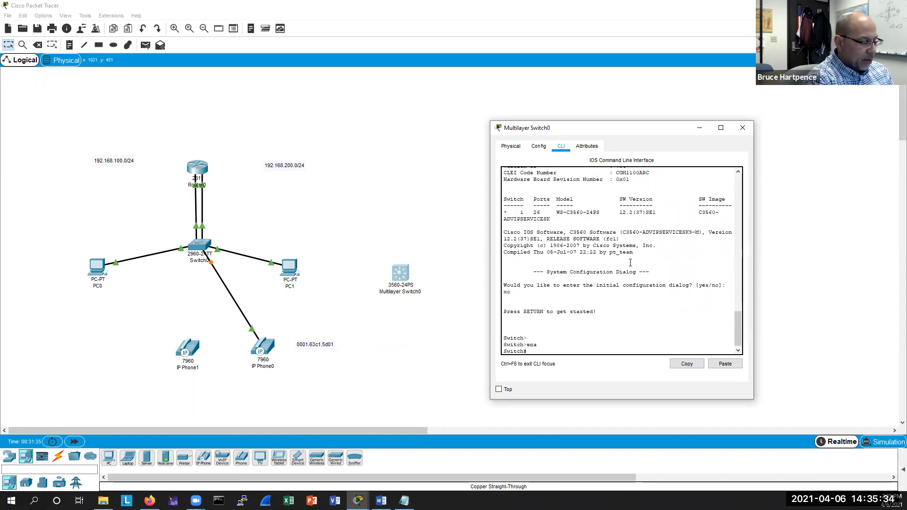
{"action": "type", "text": "sh vlan"}
{"action": "key", "text": "Return"}
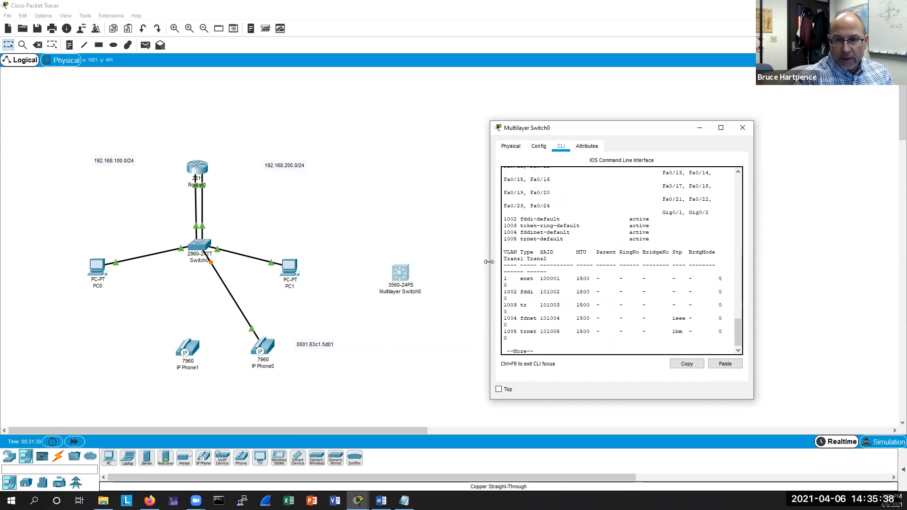
{"action": "left_click_drag", "start_coordinate": [491, 264], "coordinate": [423, 268]}
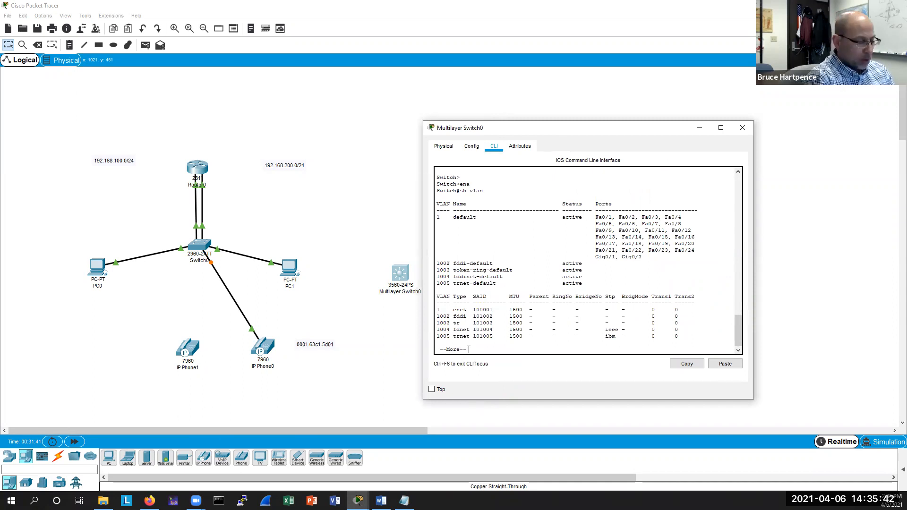
{"action": "key", "text": "q"}
{"action": "key", "text": "Return"}
Enter global configuration and assign interfaces f0/1-12 to access VLAN 100.
{"action": "type", "text": "conf t"}
{"action": "key", "text": "Return"}
{"action": "type", "text": "int"}
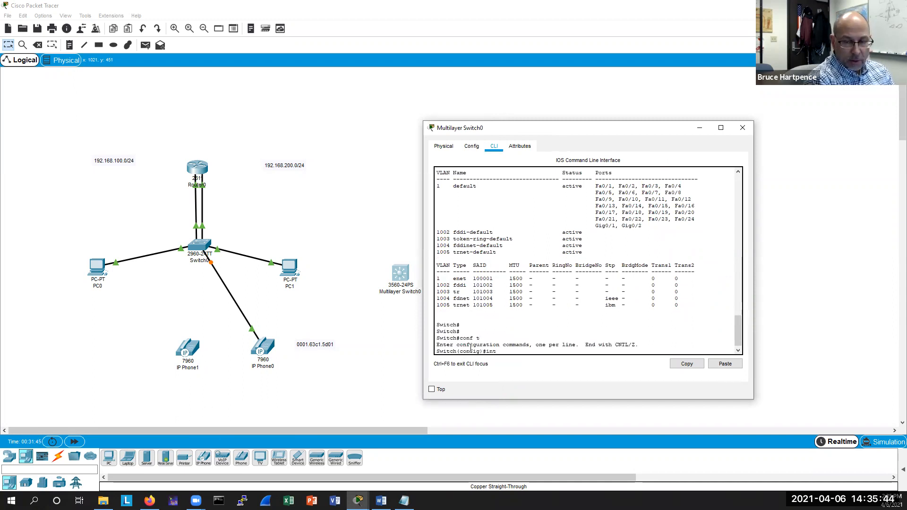
{"action": "type", "text": " range f"}
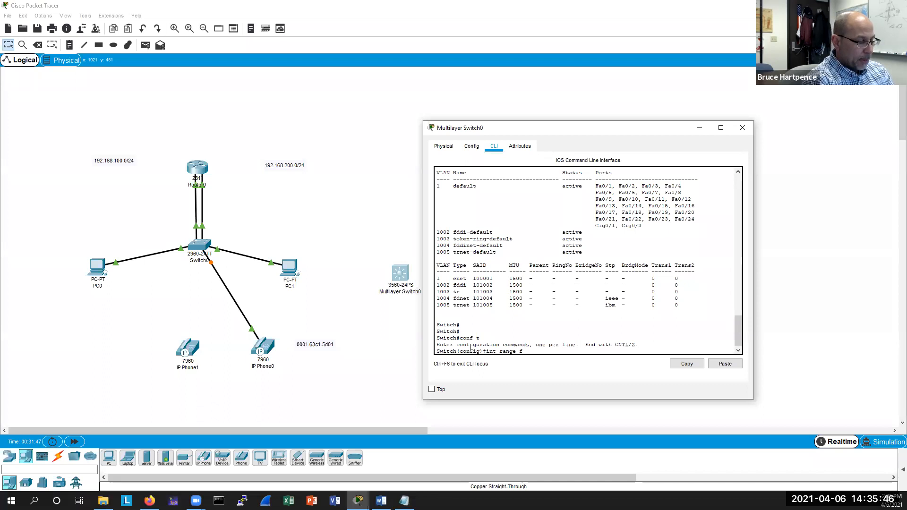
{"action": "type", "text": "0/1-1"}
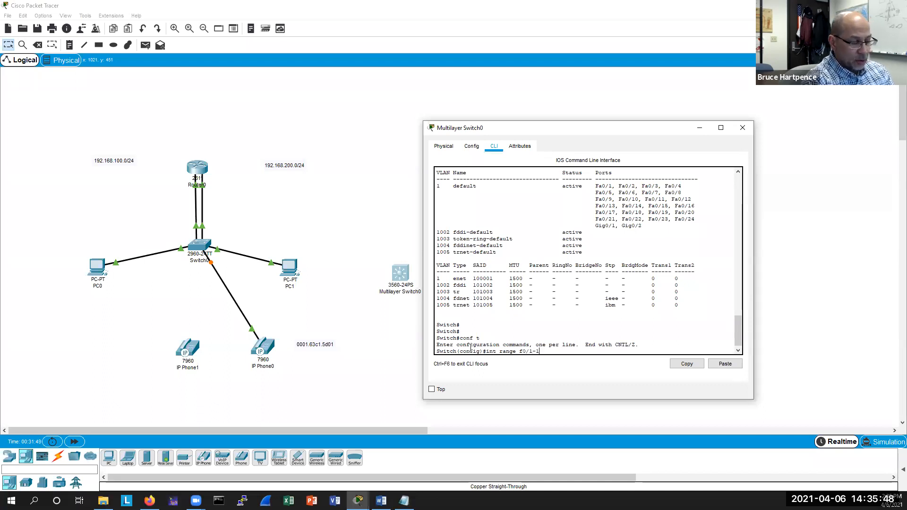
{"action": "type", "text": "2"}
{"action": "key", "text": "Return"}
{"action": "type", "text": "sw"}
{"action": "key", "text": "Tab"}
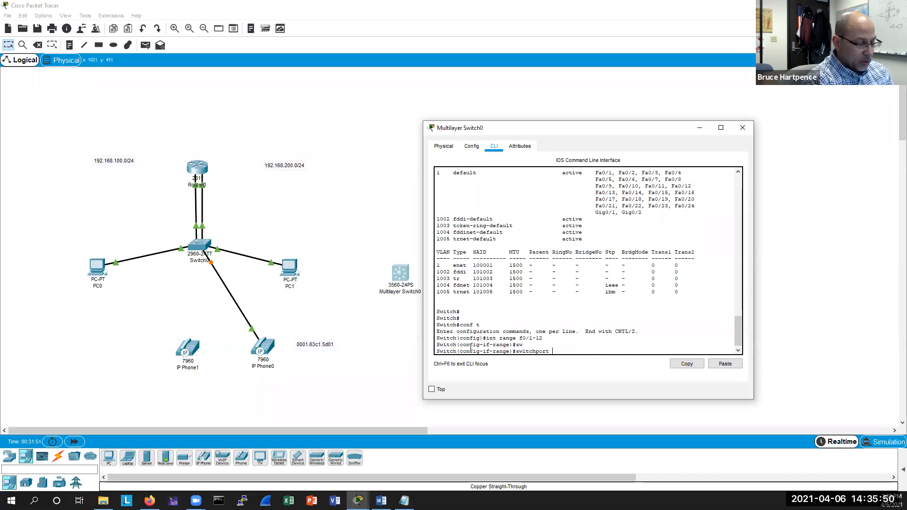
{"action": "type", "text": "access vlan 100"}
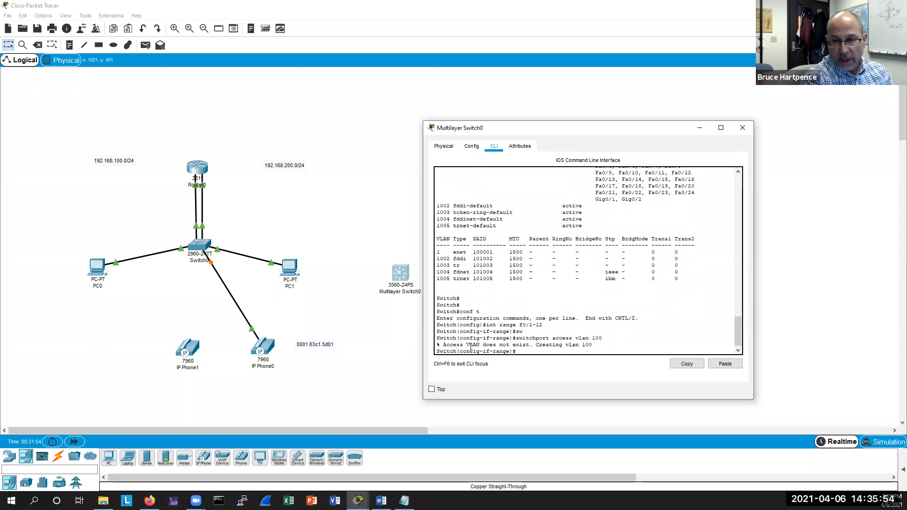
{"action": "key", "text": "Return"}
{"action": "key", "text": "Return"}
Assign interfaces f0/13-24 to access VLAN 200.
{"action": "key", "text": "Up"}
{"action": "key", "text": "Up"}
{"action": "key", "text": "BackSpace"}
{"action": "type", "text": "13-24"}
{"action": "key", "text": "Return"}
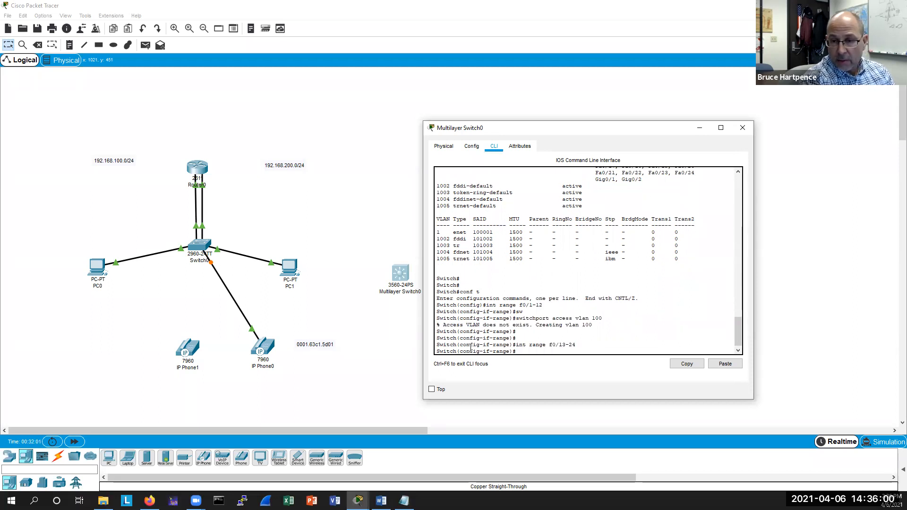
{"action": "key", "text": "Up"}
{"action": "key", "text": "Up"}
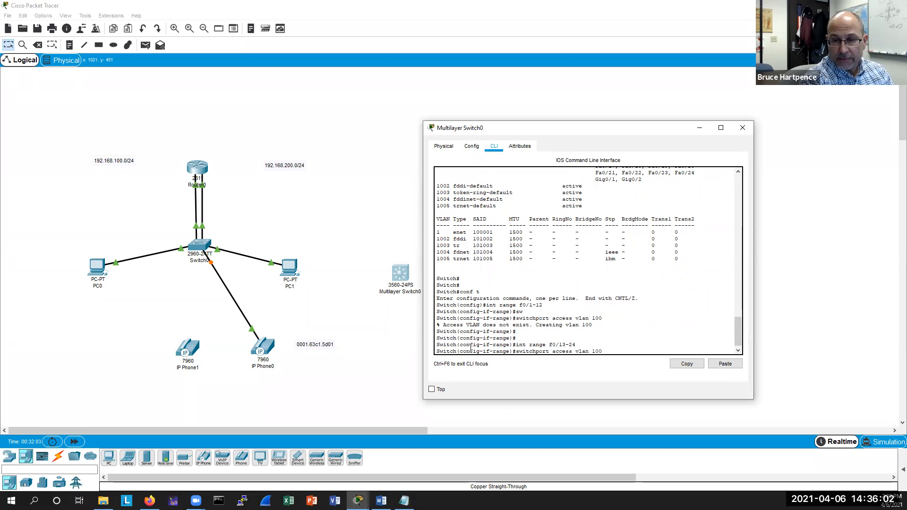
{"action": "type", "text": "2"}
{"action": "key", "text": "Return"}
{"action": "key", "text": "Return"}
{"action": "key", "text": "Return"}
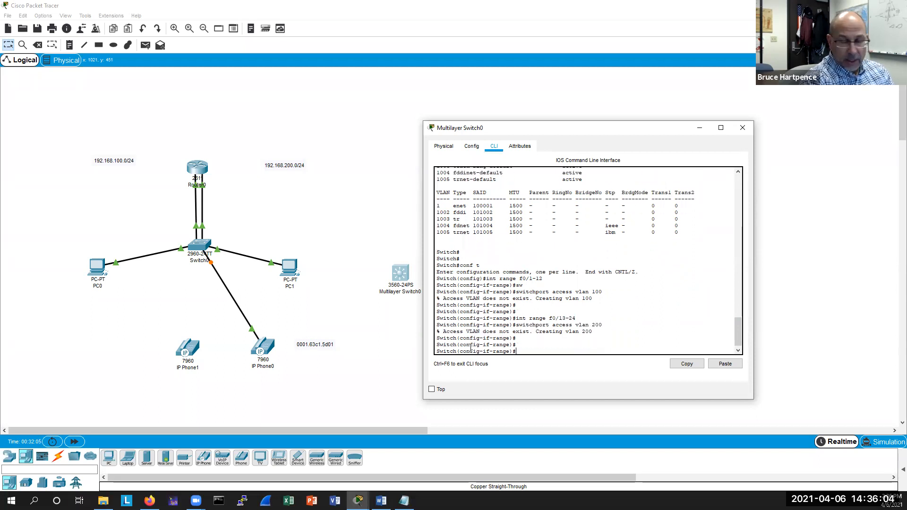
Enable spanning-tree portfast on the f0/13-24 interface range.
{"action": "type", "text": "spann"}
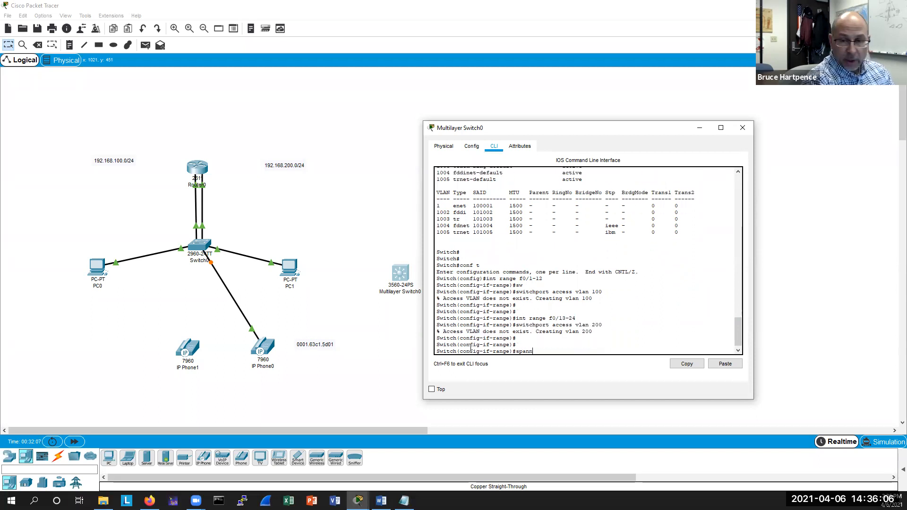
{"action": "key", "text": "Tab"}
{"action": "type", "text": "portfas"}
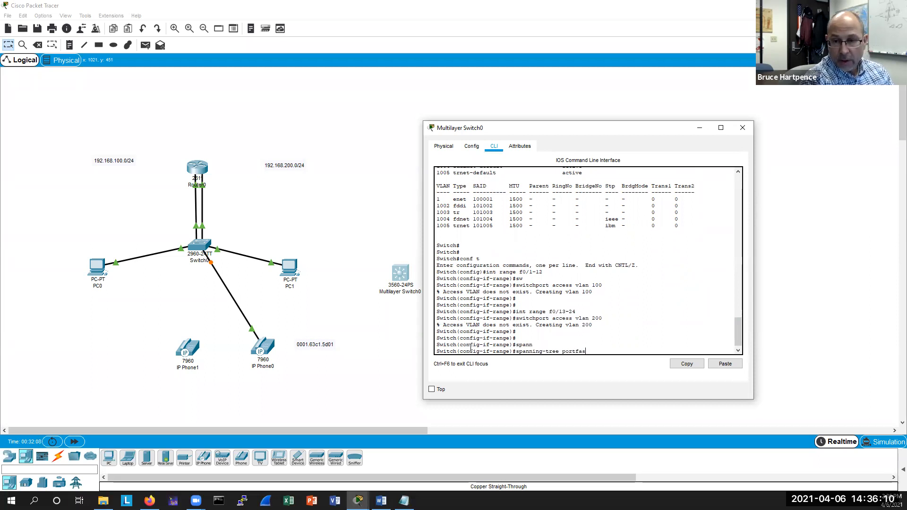
{"action": "key", "text": "Return"}
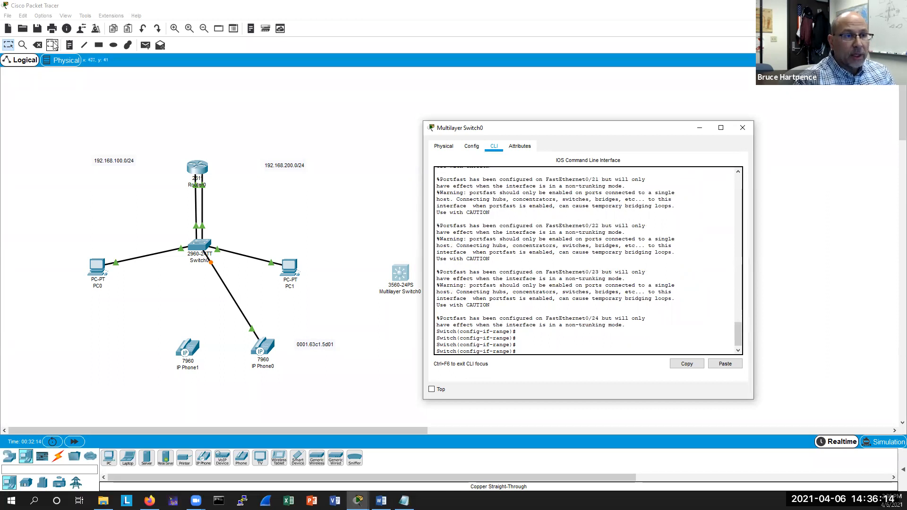
Delete the 2960 switch and its links, and move the multilayer switch into its place.
{"action": "left_click", "coordinate": [37, 45]}
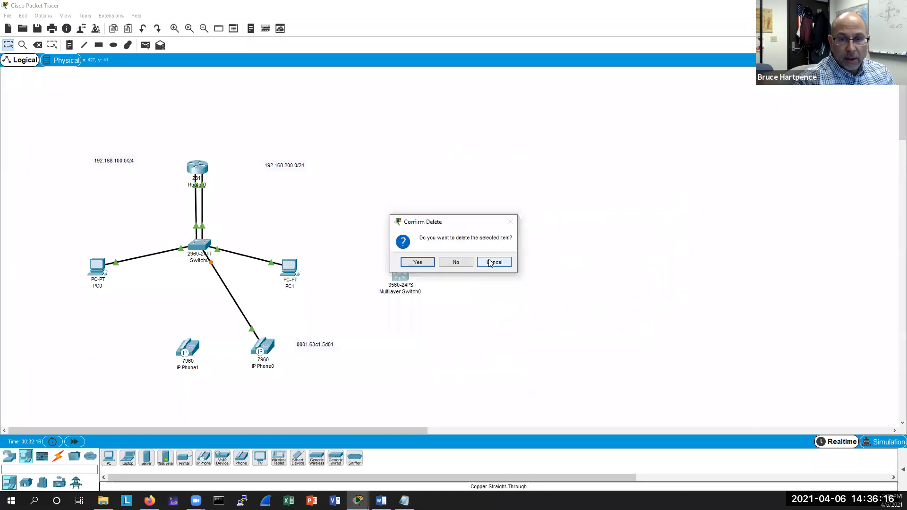
{"action": "left_click", "coordinate": [458, 261]}
{"action": "left_click", "coordinate": [236, 299]}
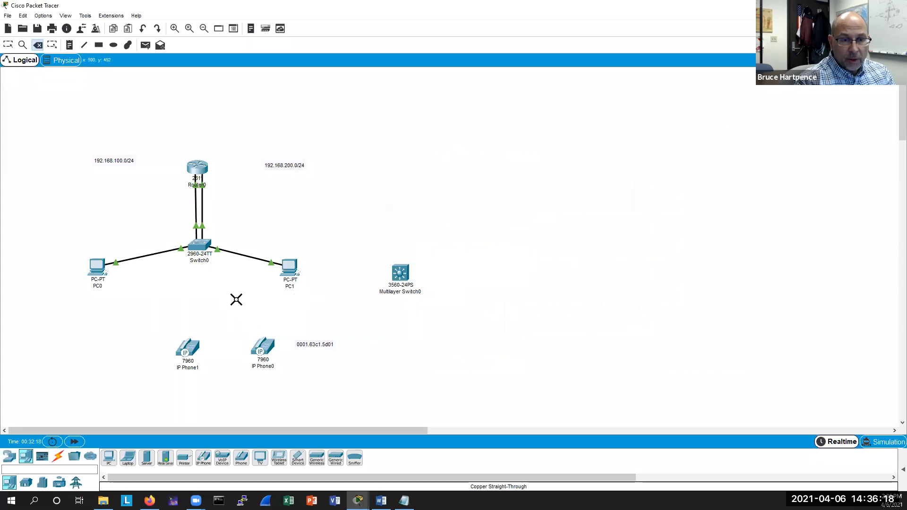
{"action": "left_click", "coordinate": [197, 246]}
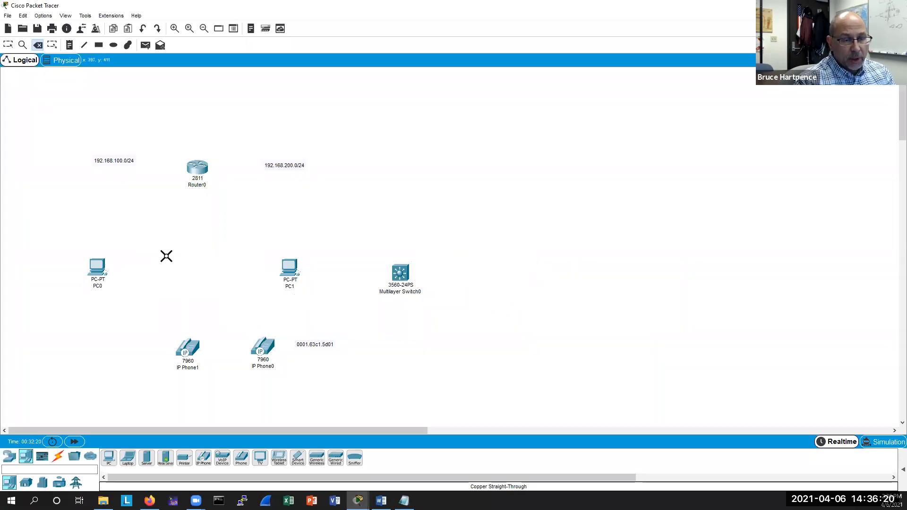
{"action": "key", "text": "Escape"}
{"action": "left_click_drag", "start_coordinate": [396, 276], "coordinate": [189, 261]}
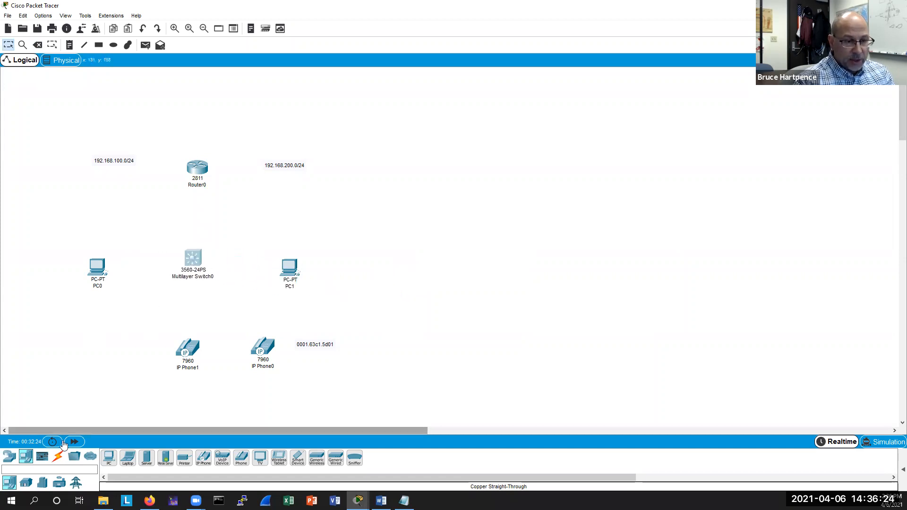
Cable the multilayer switch's FastEthernet0/1 to the router's FastEthernet0/0 with a straight-through cable.
{"action": "left_click", "coordinate": [58, 457]}
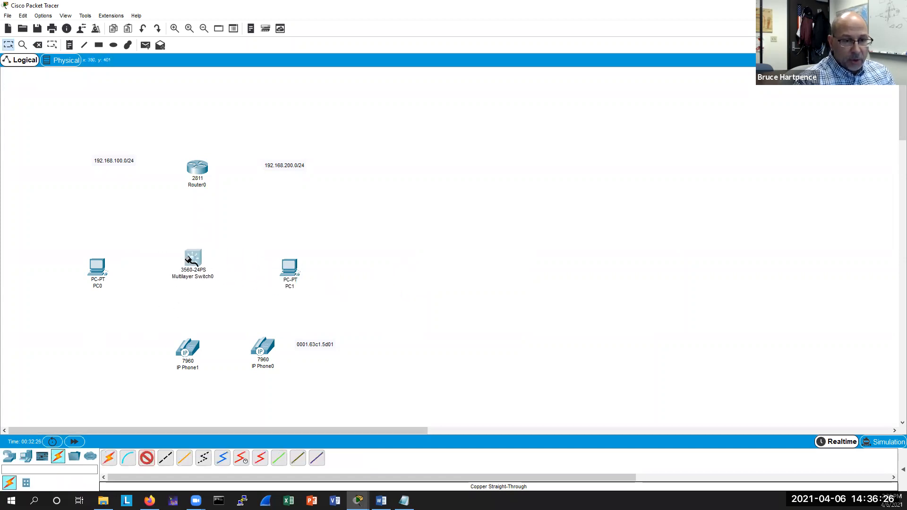
{"action": "left_click", "coordinate": [208, 197]}
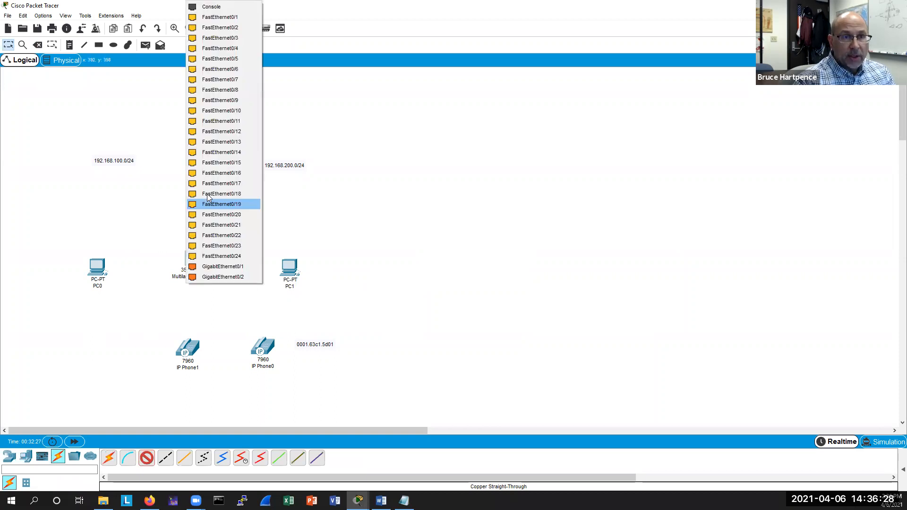
{"action": "left_click", "coordinate": [208, 198]}
{"action": "left_click", "coordinate": [194, 169]}
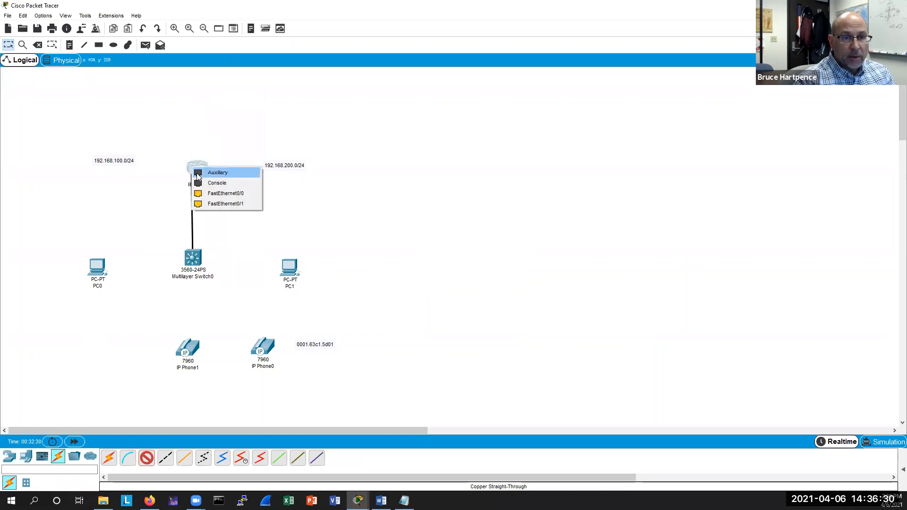
{"action": "left_click", "coordinate": [207, 193]}
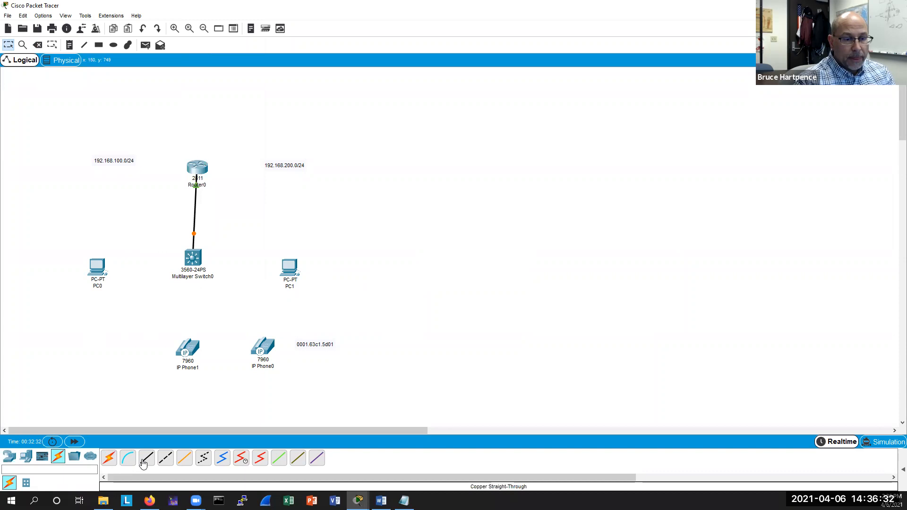
Cable the multilayer switch's FastEthernet0/13 to the router's FastEthernet0/1.
{"action": "left_click", "coordinate": [194, 258]}
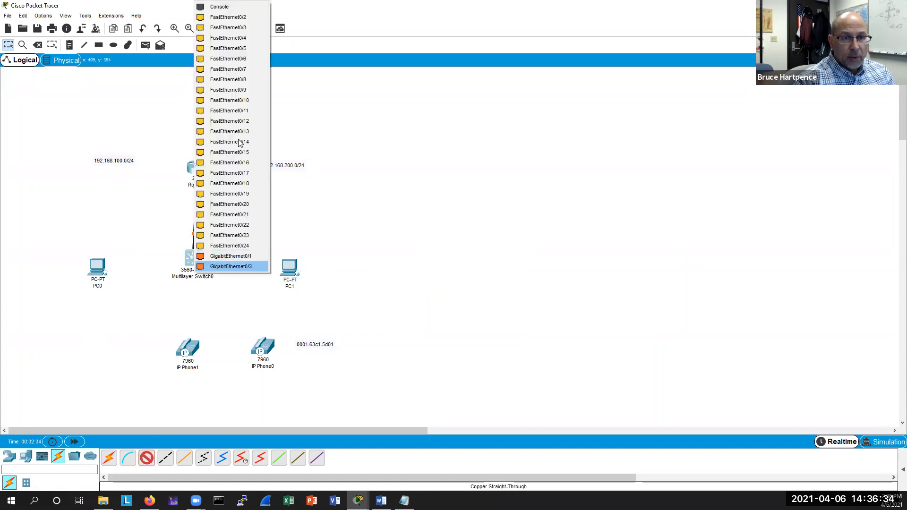
{"action": "left_click", "coordinate": [239, 131]}
{"action": "left_click", "coordinate": [198, 169]}
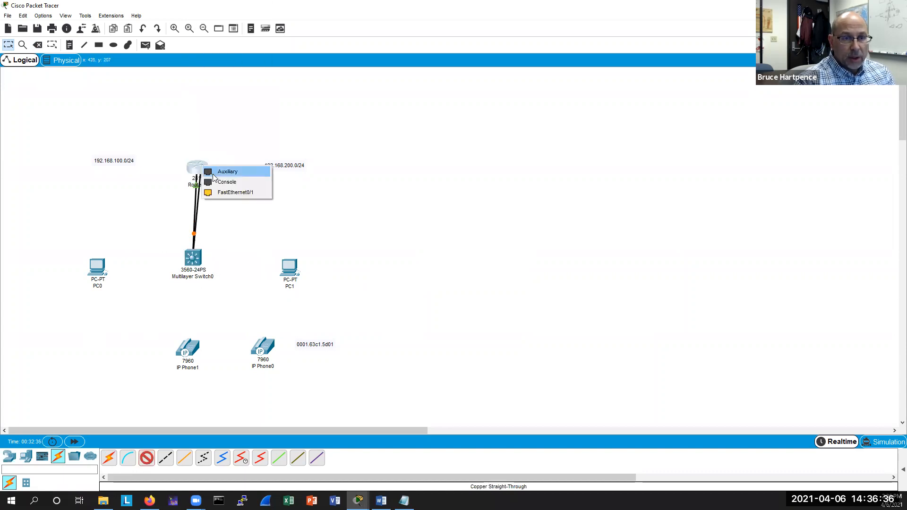
{"action": "left_click", "coordinate": [237, 196]}
Cable PC0's FastEthernet0 to the multilayer switch's FastEthernet0/2 with a straight-through cable.
{"action": "left_click", "coordinate": [147, 458]}
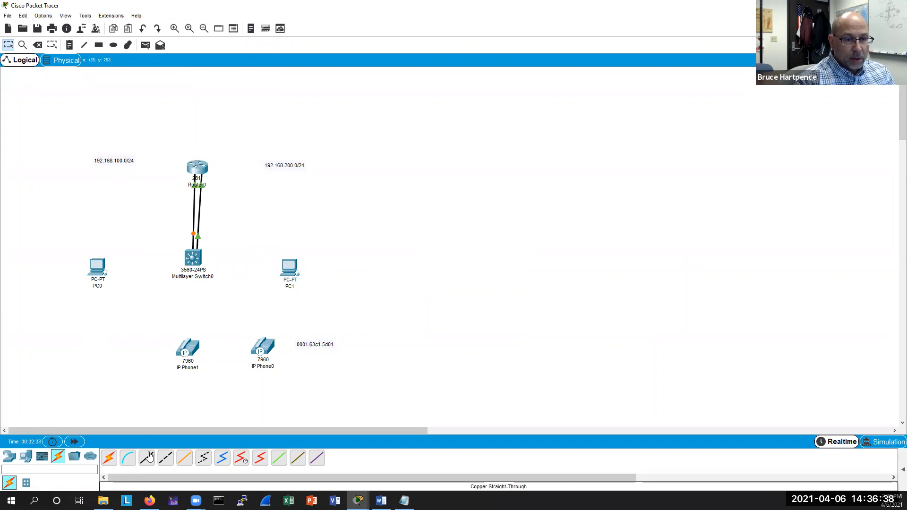
{"action": "left_click", "coordinate": [102, 271]}
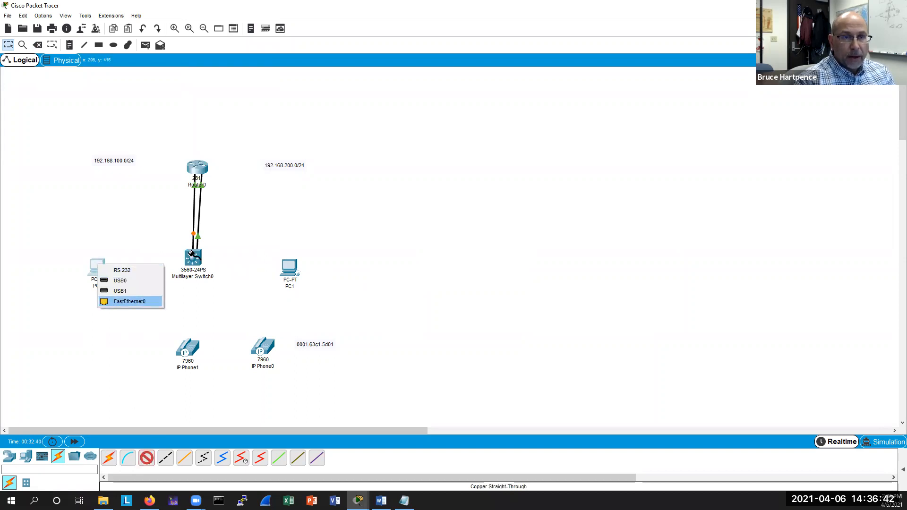
{"action": "left_click", "coordinate": [129, 301]}
{"action": "left_click", "coordinate": [193, 257]}
{"action": "left_click", "coordinate": [236, 18]}
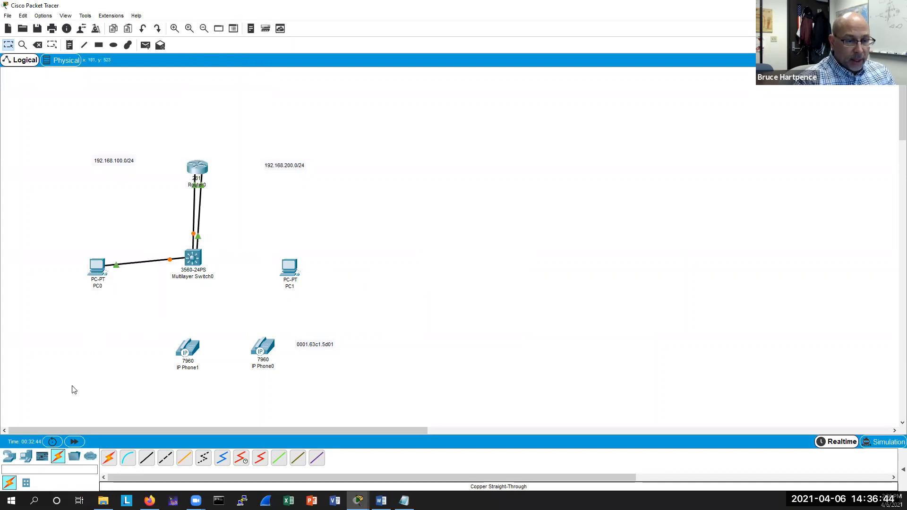
Cable PC1's FastEthernet0 to the multilayer switch's FastEthernet0/14 with a straight-through cable.
{"action": "left_click", "coordinate": [147, 458]}
{"action": "left_click", "coordinate": [286, 267]}
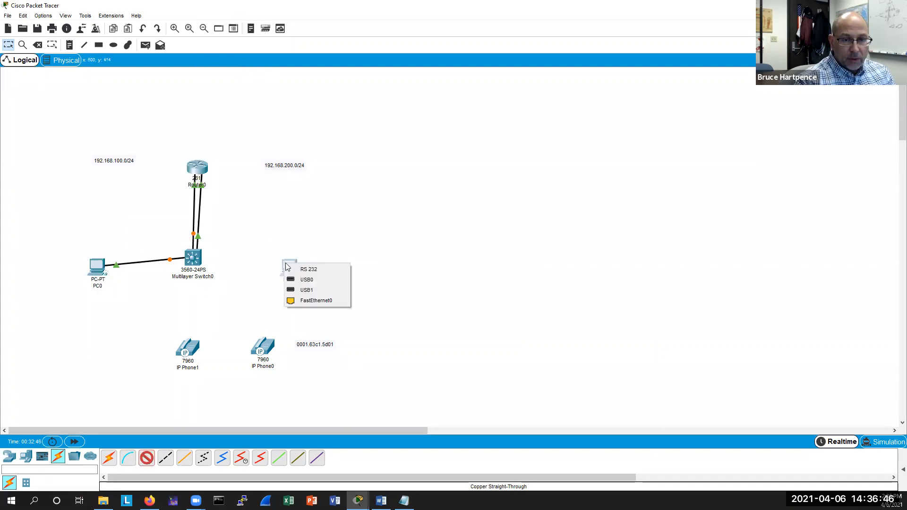
{"action": "left_click", "coordinate": [307, 298]}
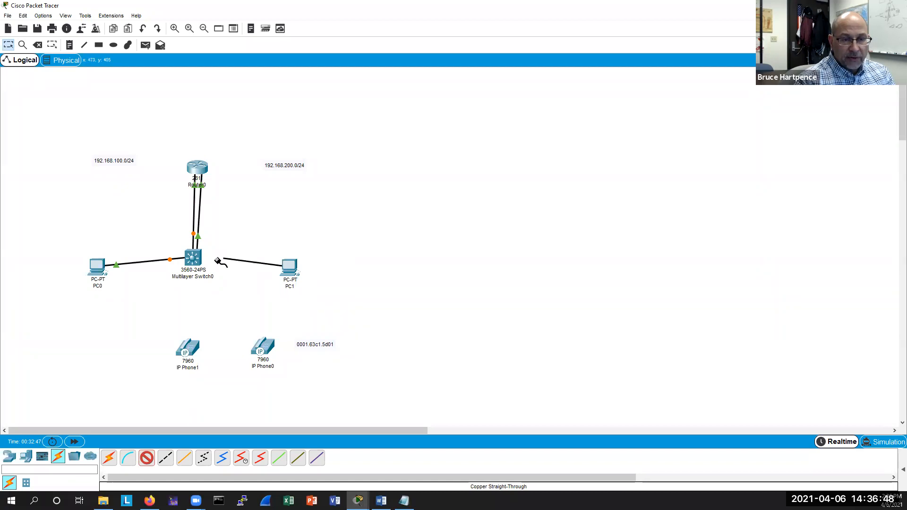
{"action": "left_click", "coordinate": [223, 273]}
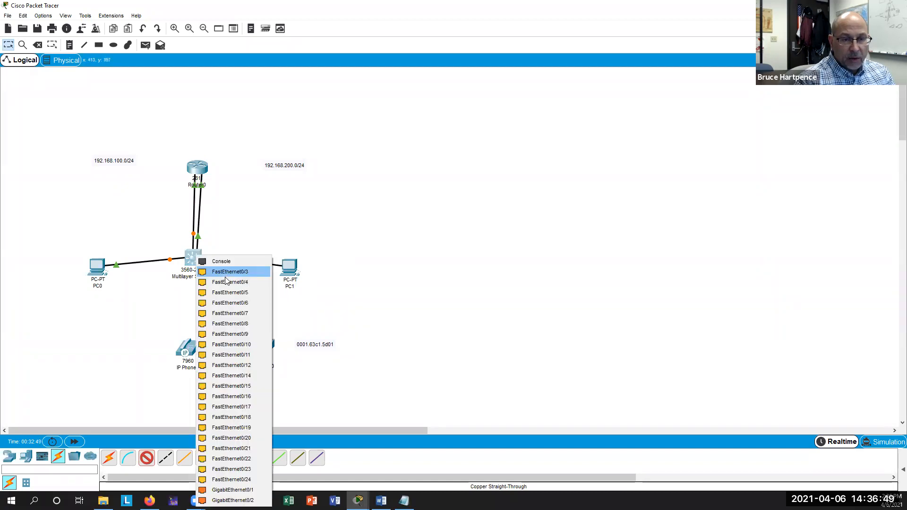
{"action": "left_click", "coordinate": [237, 378]}
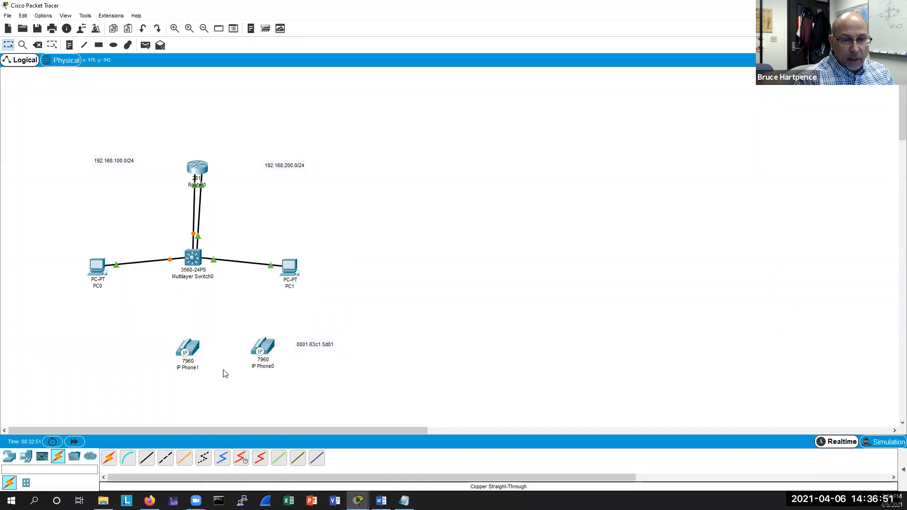
Cable IP Phone1's Switch port to the multilayer switch's FastEthernet0/16.
{"action": "left_click", "coordinate": [202, 344]}
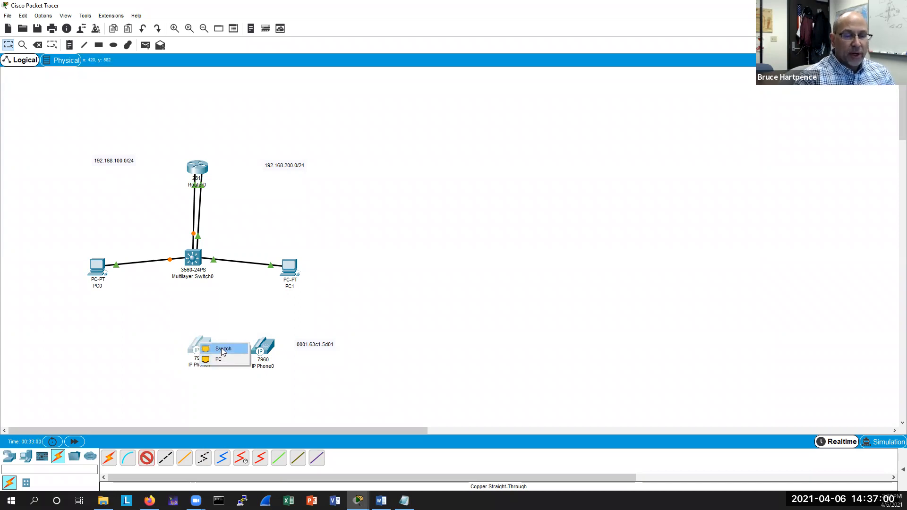
{"action": "left_click", "coordinate": [222, 352]}
{"action": "left_click", "coordinate": [194, 256]}
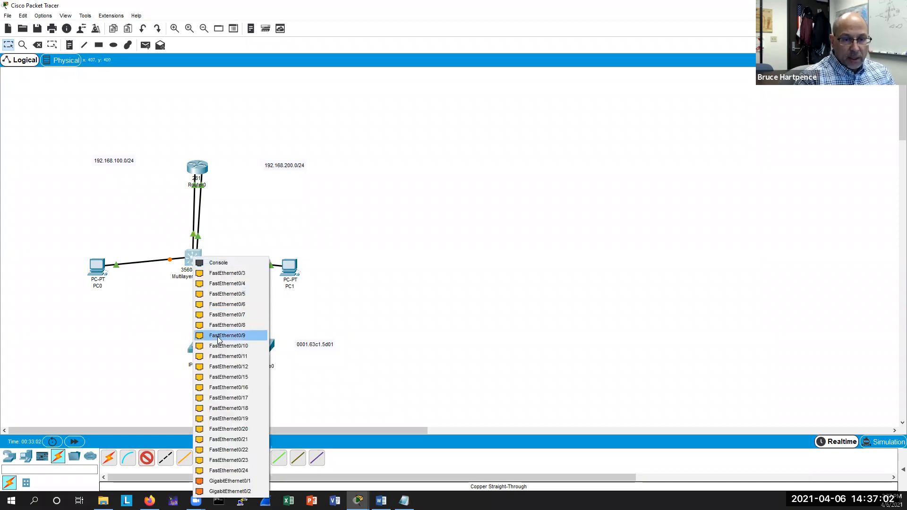
{"action": "left_click", "coordinate": [233, 388]}
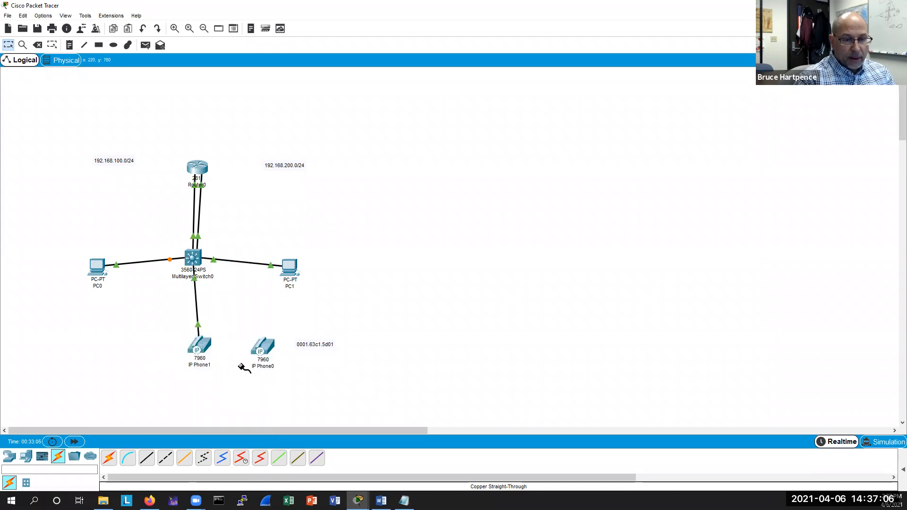
Cable IP Phone0's PC port to the multilayer switch's FastEthernet0/15.
{"action": "left_click", "coordinate": [264, 344]}
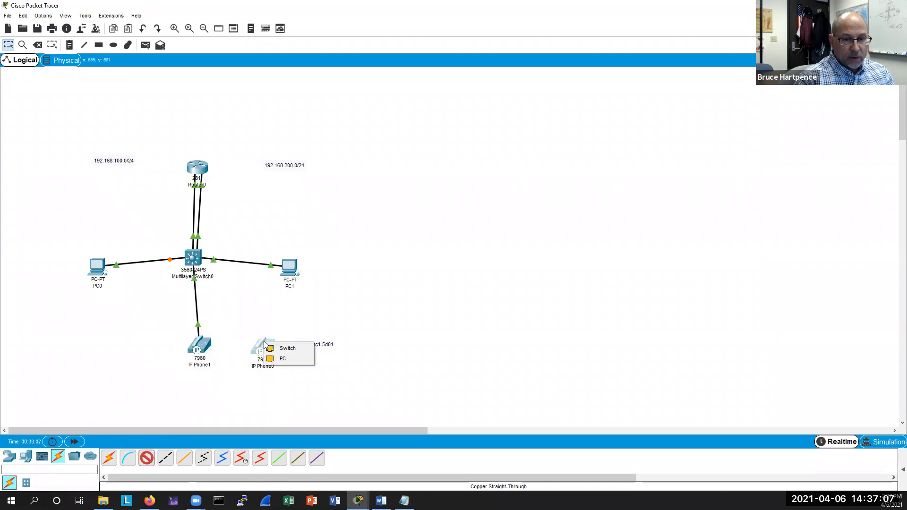
{"action": "left_click", "coordinate": [279, 359]}
{"action": "left_click", "coordinate": [193, 257]}
{"action": "left_click", "coordinate": [238, 375]}
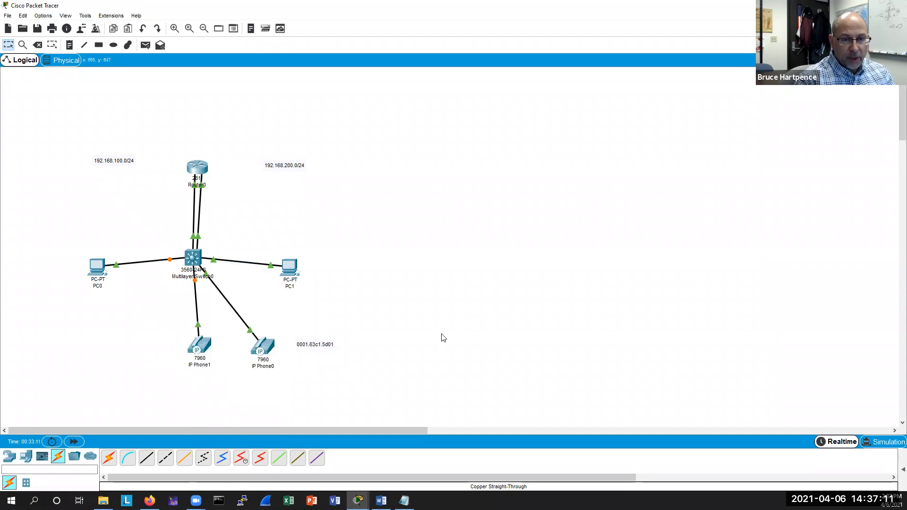
Open the multilayer switch's CLI, return to privileged mode and display the MAC address table.
{"action": "left_click", "coordinate": [193, 259]}
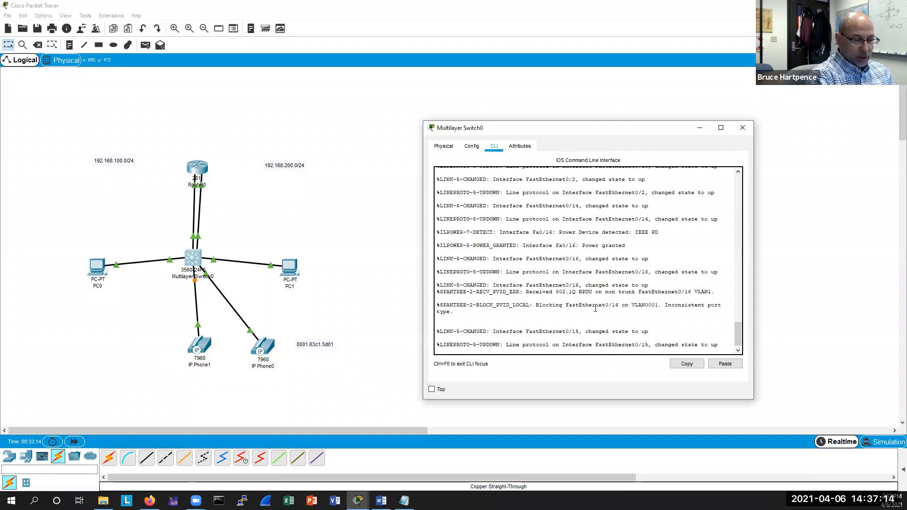
{"action": "key", "text": "Return"}
{"action": "key", "text": "Return"}
{"action": "key", "text": "Return"}
{"action": "key", "text": "ctrl+z"}
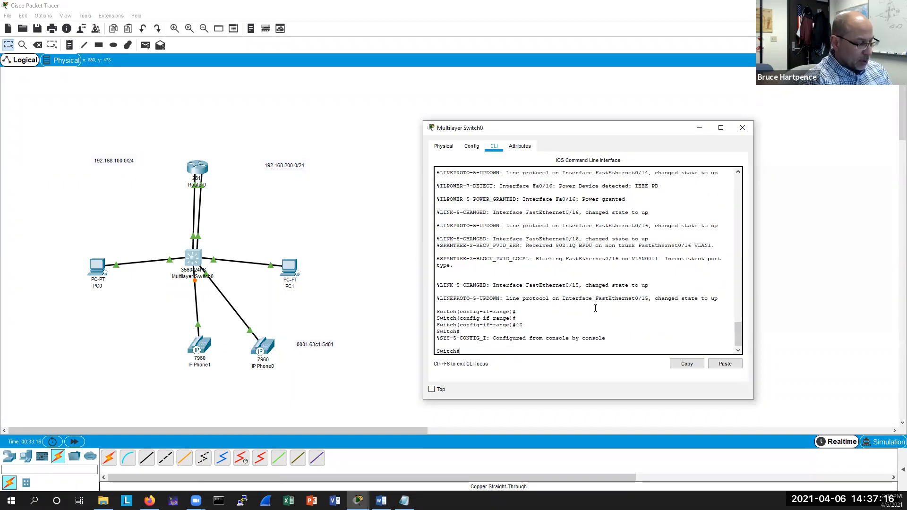
{"action": "key", "text": "Return"}
{"action": "key", "text": "Return"}
{"action": "type", "text": "sh mac"}
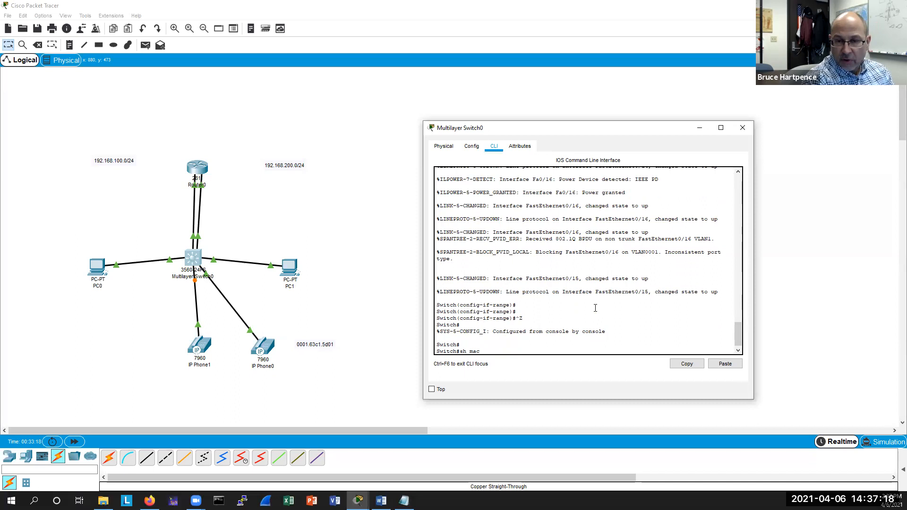
{"action": "key", "text": "Return"}
{"action": "key", "text": "Return"}
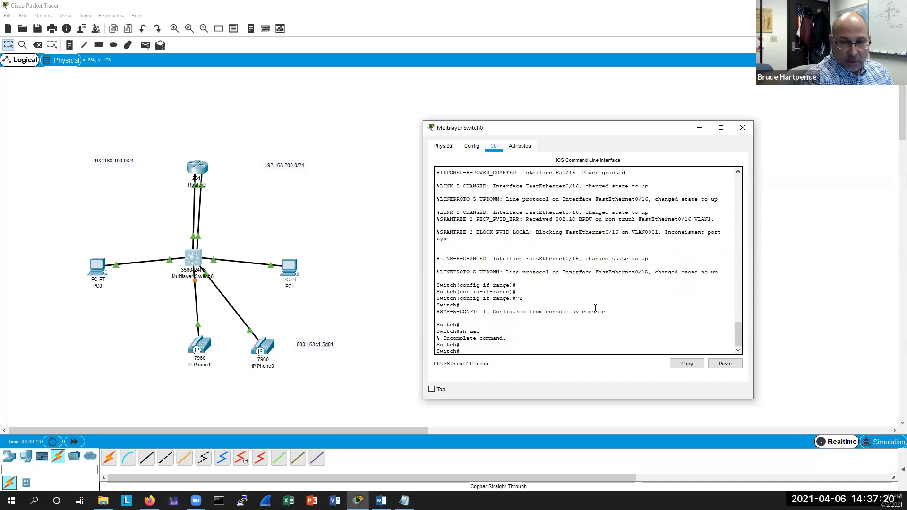
{"action": "type", "text": "sh mac add"}
{"action": "key", "text": "Tab"}
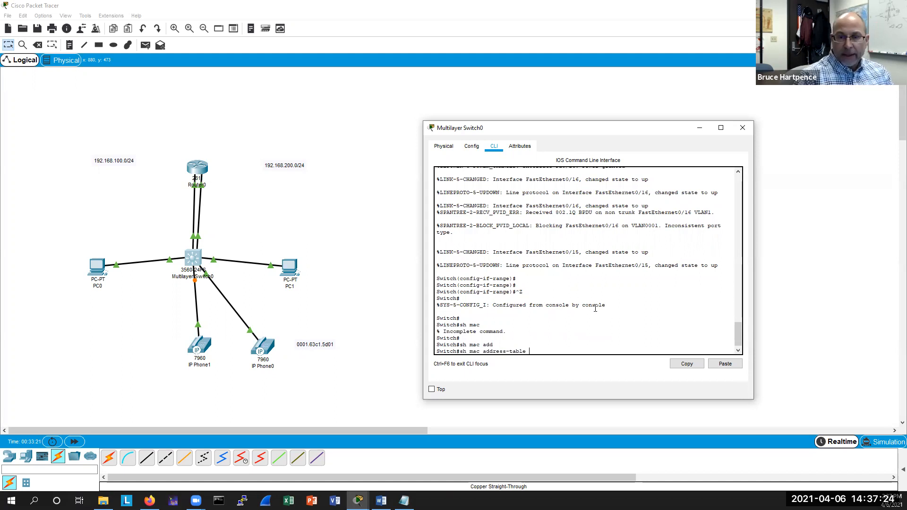
{"action": "key", "text": "Return"}
{"action": "key", "text": "Return"}
{"action": "key", "text": "Return"}
{"action": "key", "text": "Return"}
Copy the MAC address learned on port Fa0/16 from the table.
{"action": "left_click_drag", "start_coordinate": [464, 318], "coordinate": [509, 319]}
{"action": "right_click", "coordinate": [508, 318]}
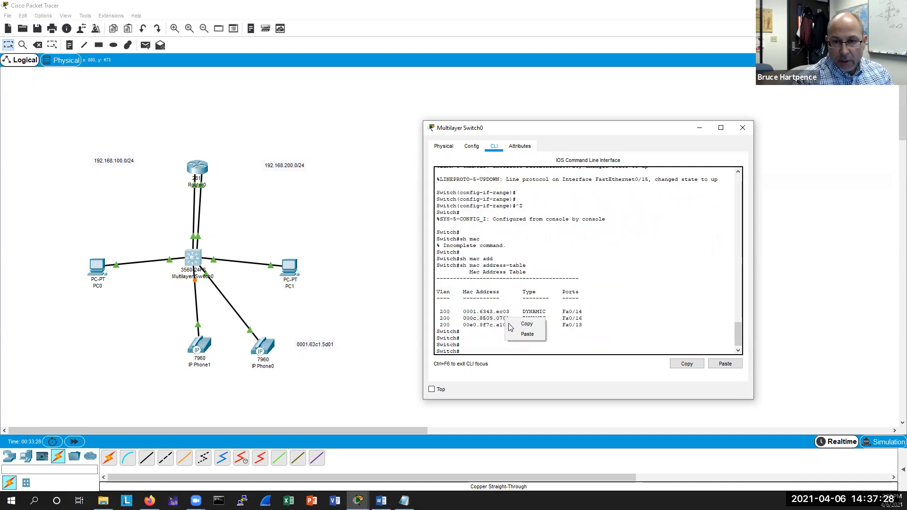
{"action": "left_click", "coordinate": [520, 321]}
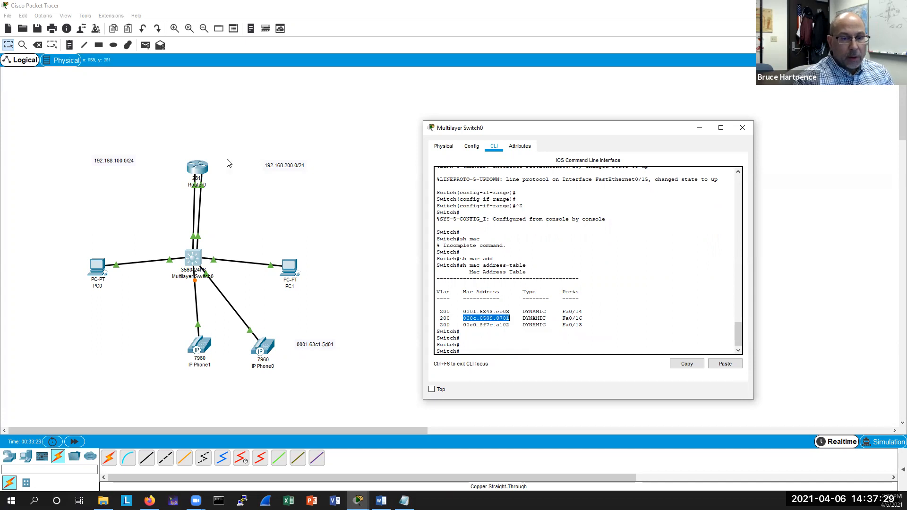
Add a text note below IP Phone1 containing the MAC address 000c.8509.0701.
{"action": "left_click", "coordinate": [70, 44]}
{"action": "left_click", "coordinate": [195, 383]}
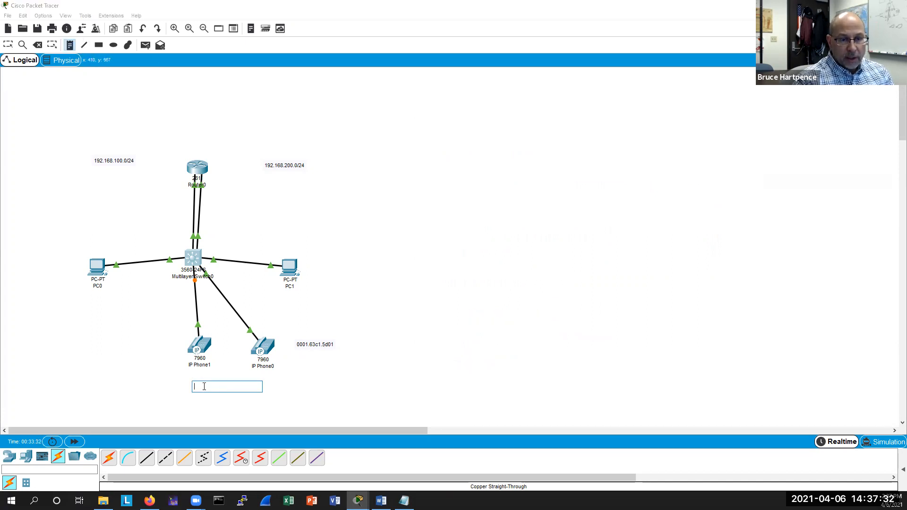
{"action": "key", "text": "ctrl+v"}
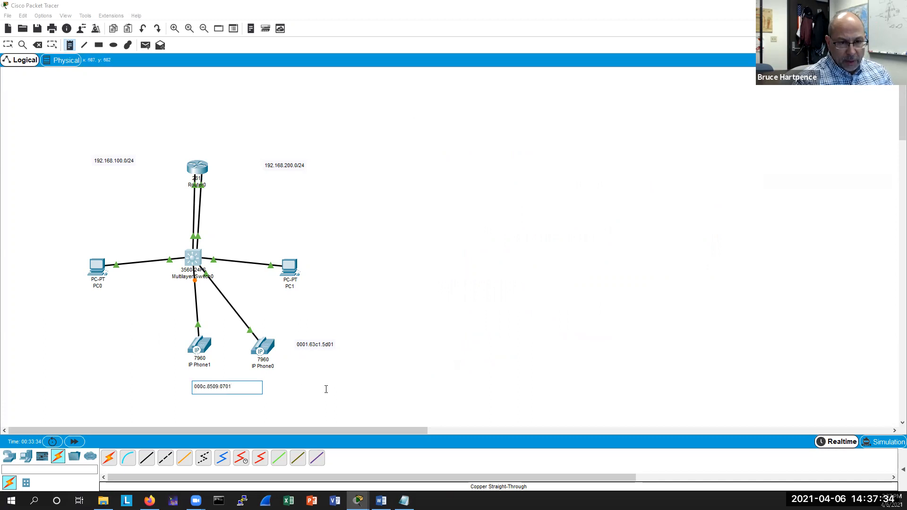
{"action": "left_click", "coordinate": [326, 389]}
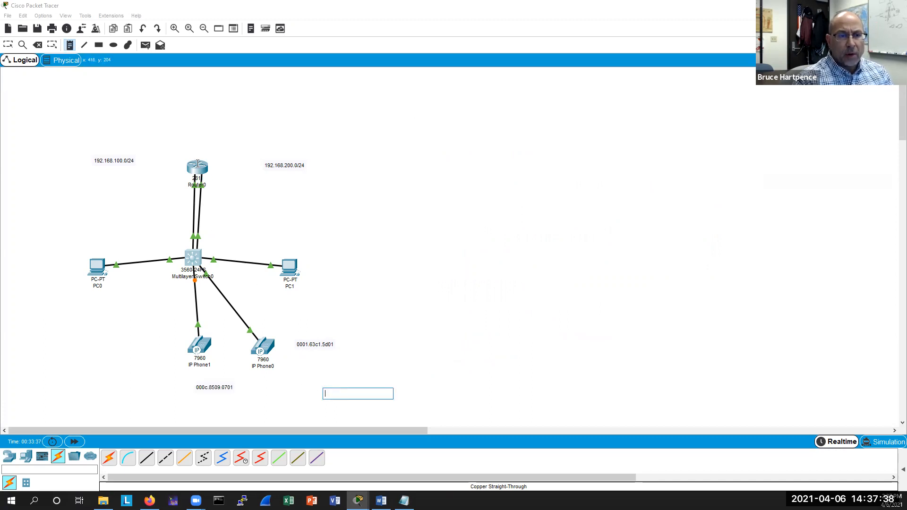
{"action": "key", "text": "Escape"}
Open IP Phone0's physical view and remove its power adapter, then close the phone window.
{"action": "left_click", "coordinate": [197, 166]}
{"action": "left_click", "coordinate": [263, 347]}
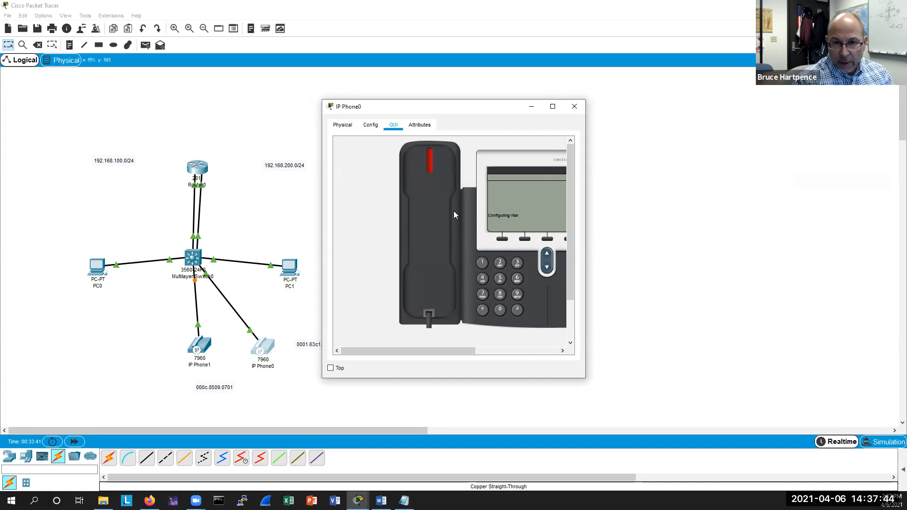
{"action": "left_click", "coordinate": [342, 125]}
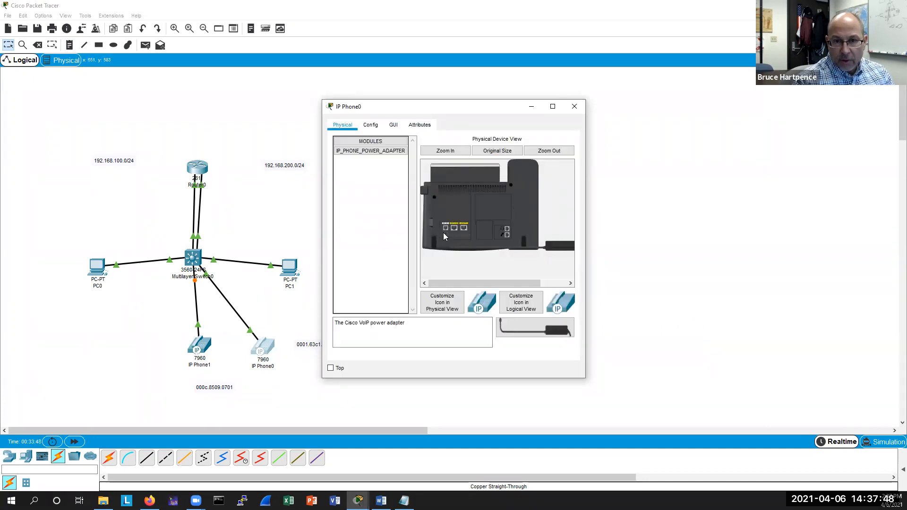
{"action": "left_click_drag", "start_coordinate": [444, 235], "coordinate": [459, 274]}
{"action": "left_click_drag", "start_coordinate": [477, 308], "coordinate": [477, 308]}
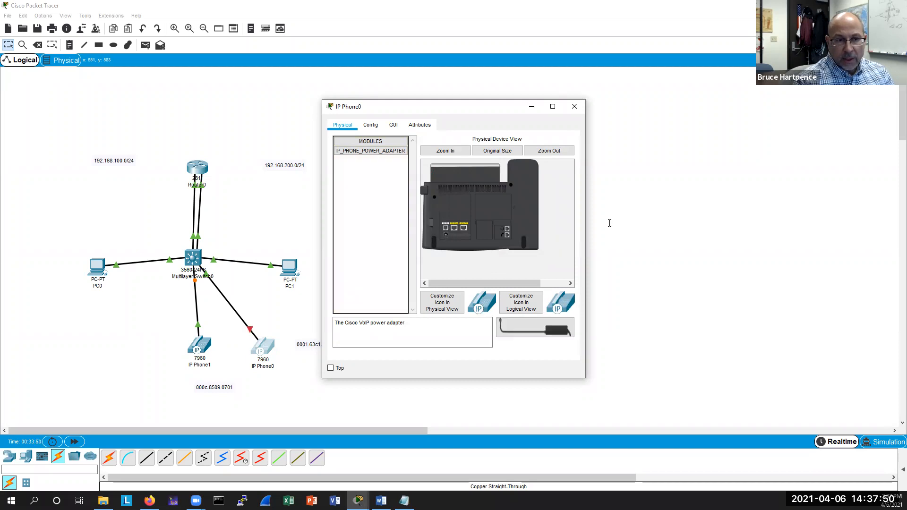
{"action": "left_click", "coordinate": [583, 112]}
Open Router0's CLI and exit ephone configuration mode back to global configuration.
{"action": "left_click_drag", "start_coordinate": [193, 167], "coordinate": [191, 167]}
{"action": "left_click", "coordinate": [193, 168]}
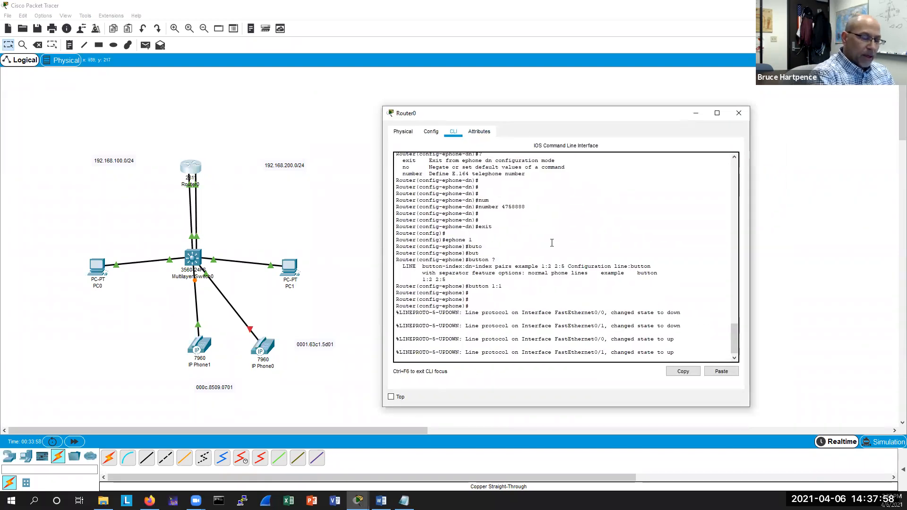
{"action": "key", "text": "Return"}
{"action": "key", "text": "Return"}
{"action": "key", "text": "Return"}
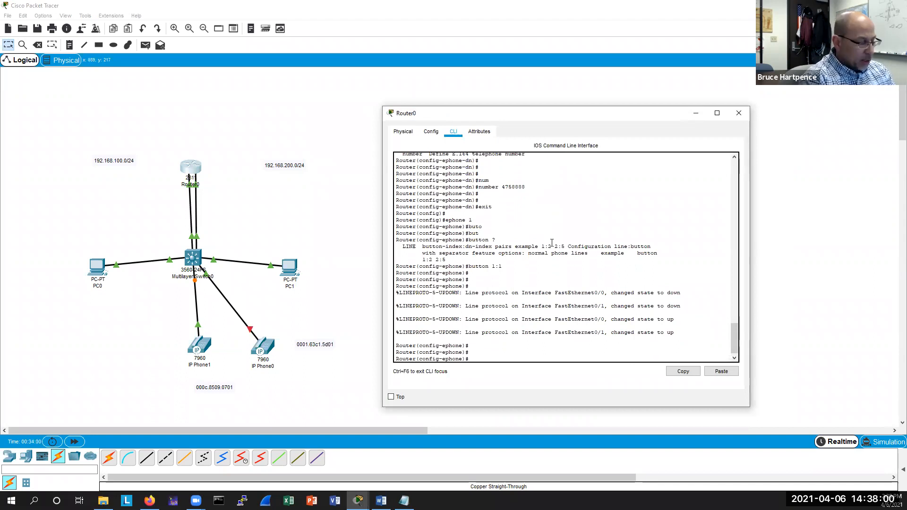
{"action": "type", "text": "exit"}
{"action": "key", "text": "Return"}
{"action": "key", "text": "Return"}
{"action": "key", "text": "Return"}
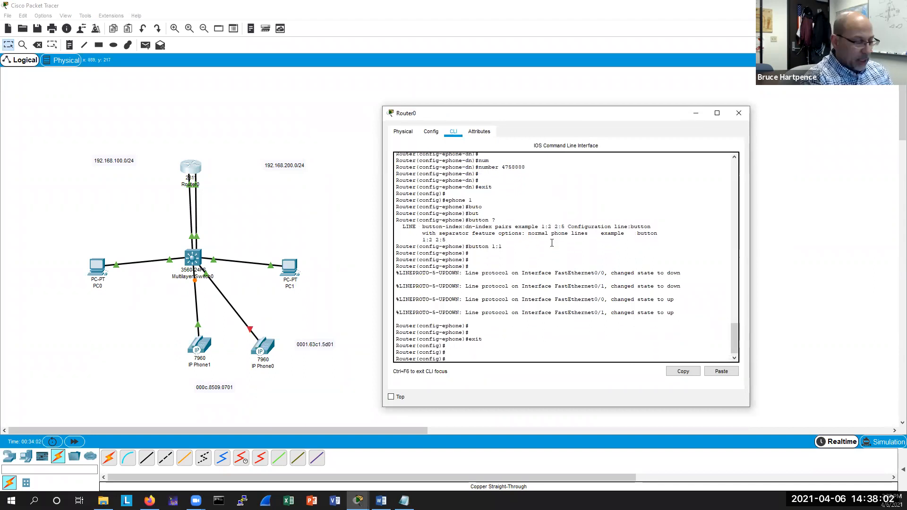
Create ephone 2 on the router and assign it MAC address 000c.8509.0701, then exit.
{"action": "type", "text": "ephone 2"}
{"action": "key", "text": "Return"}
{"action": "type", "text": "?"}
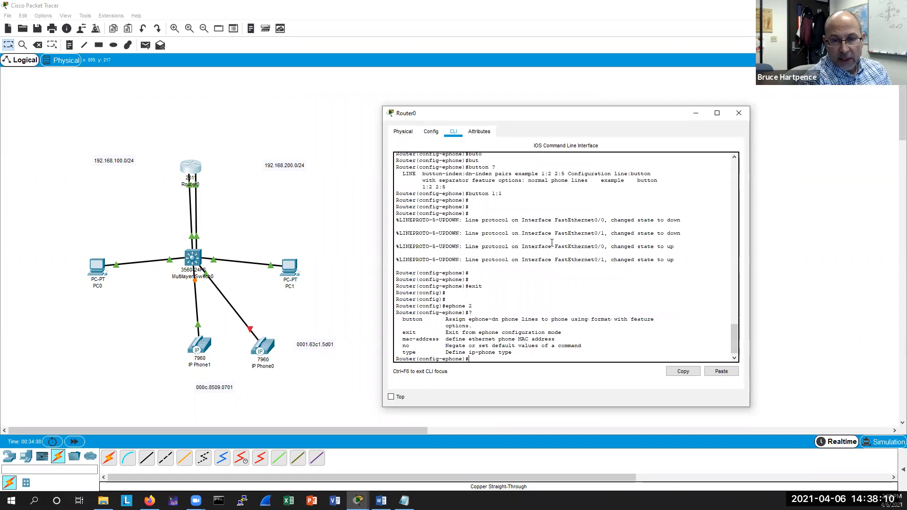
{"action": "key", "text": "Return"}
{"action": "key", "text": "Return"}
{"action": "key", "text": "Return"}
{"action": "type", "text": "mac"}
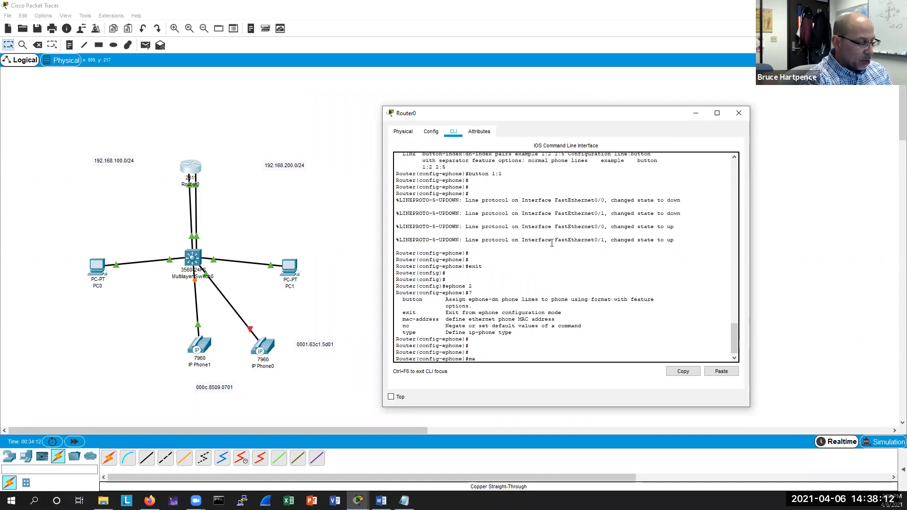
{"action": "key", "text": "Tab"}
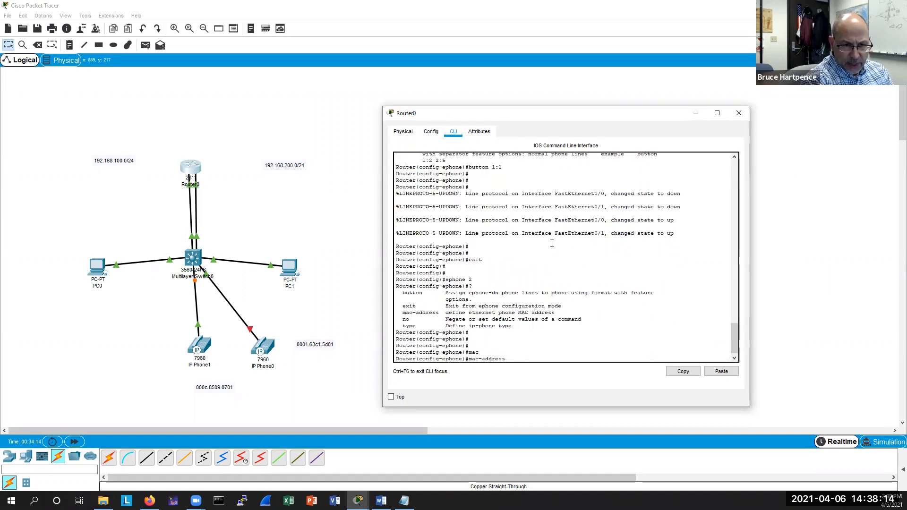
{"action": "type", "text": "0"}
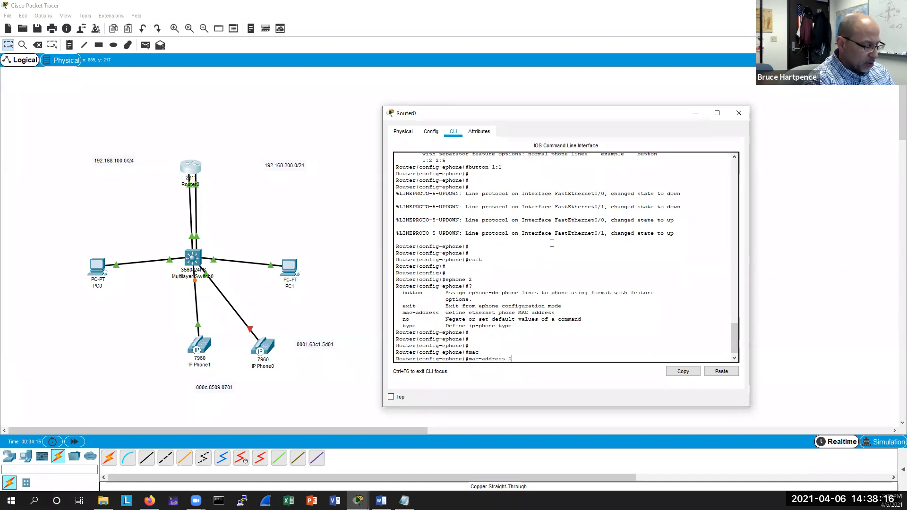
{"action": "type", "text": "00c."}
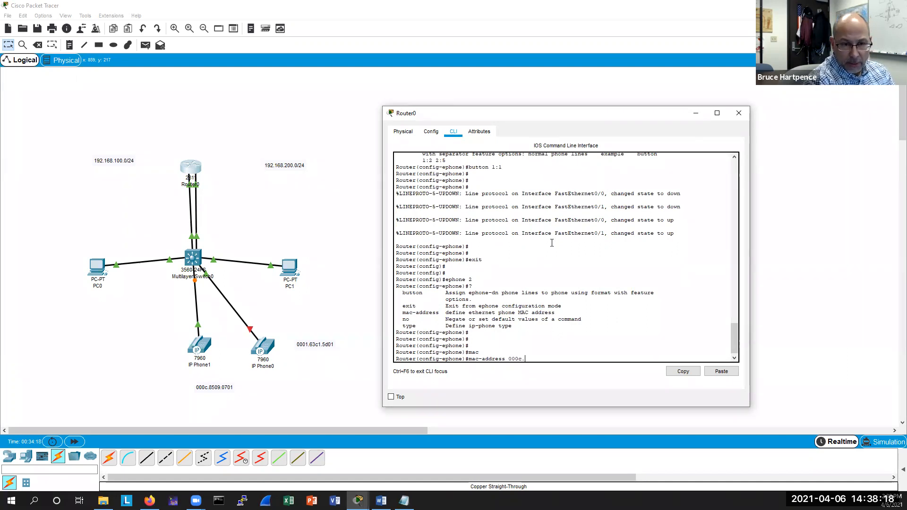
{"action": "type", "text": "8509"}
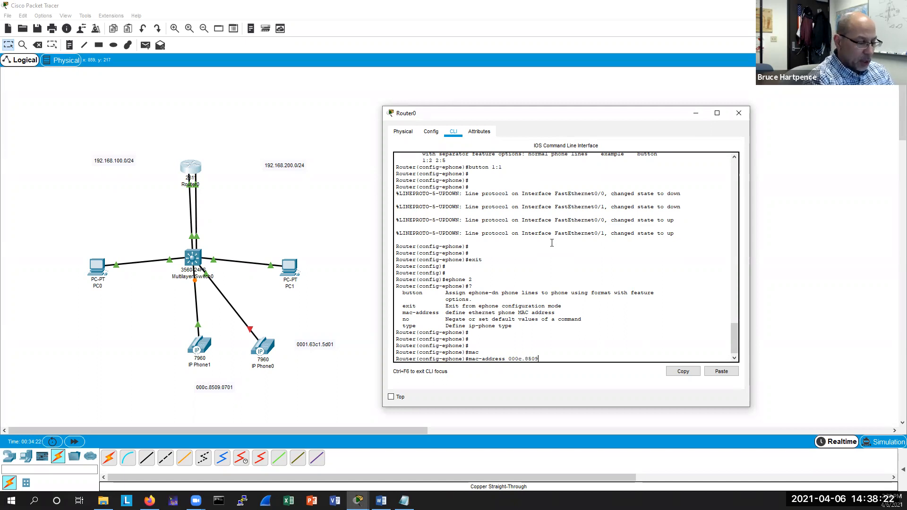
{"action": "type", "text": ".070"}
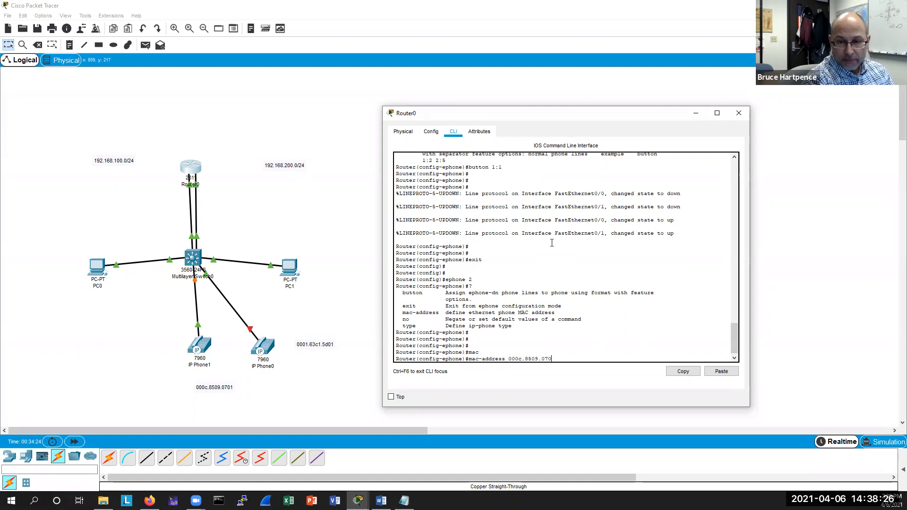
{"action": "type", "text": "1"}
{"action": "key", "text": "Return"}
{"action": "key", "text": "Return"}
{"action": "type", "text": "exit"}
{"action": "key", "text": "Return"}
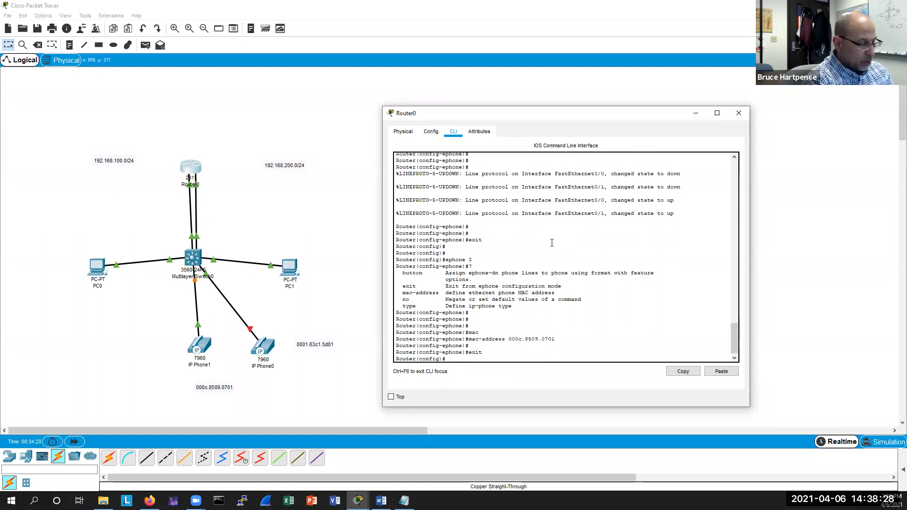
Create ephone-dn 2 on the router.
{"action": "type", "text": "ephone-d"}
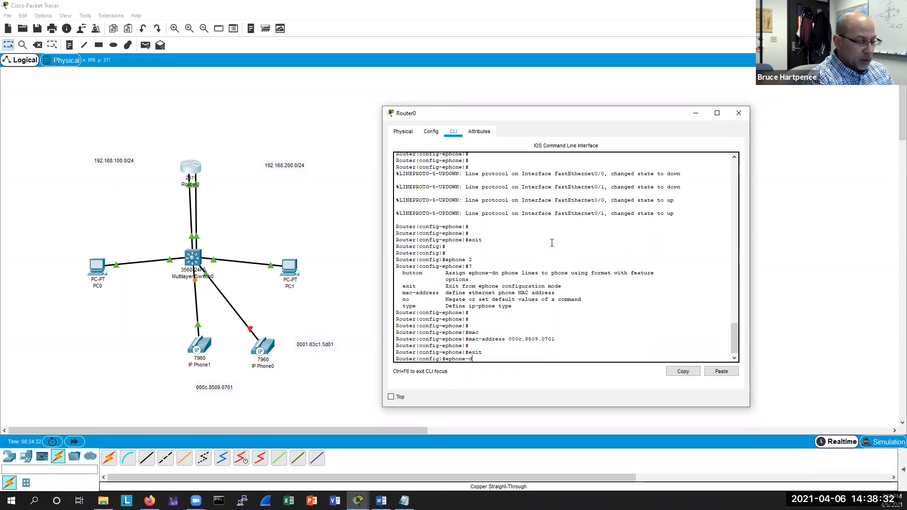
{"action": "type", "text": "n"}
{"action": "key", "text": "Return"}
{"action": "key", "text": "Return"}
{"action": "key", "text": "Up"}
{"action": "type", "text": "2"}
{"action": "key", "text": "Return"}
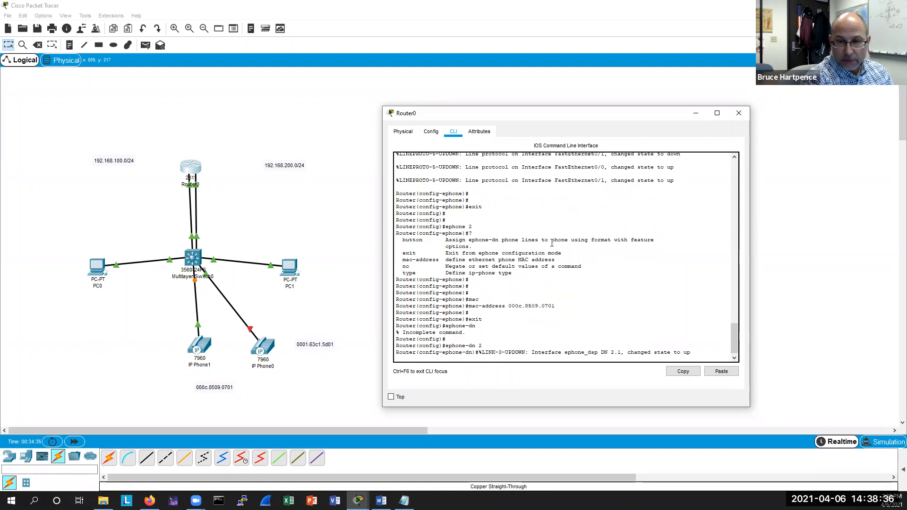
{"action": "key", "text": "Return"}
{"action": "key", "text": "Return"}
{"action": "key", "text": "Return"}
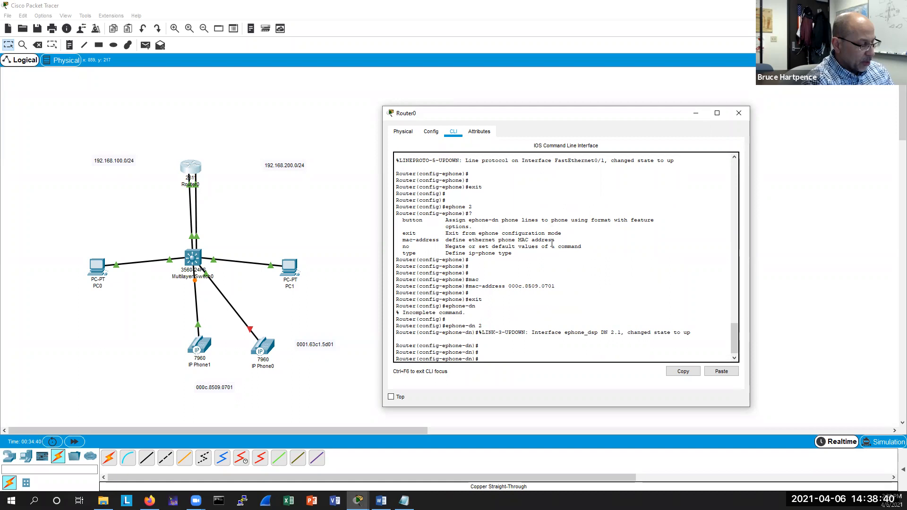
Assign number 4759999 to ephone-dn 2 and exit to global configuration.
{"action": "type", "text": "numb"}
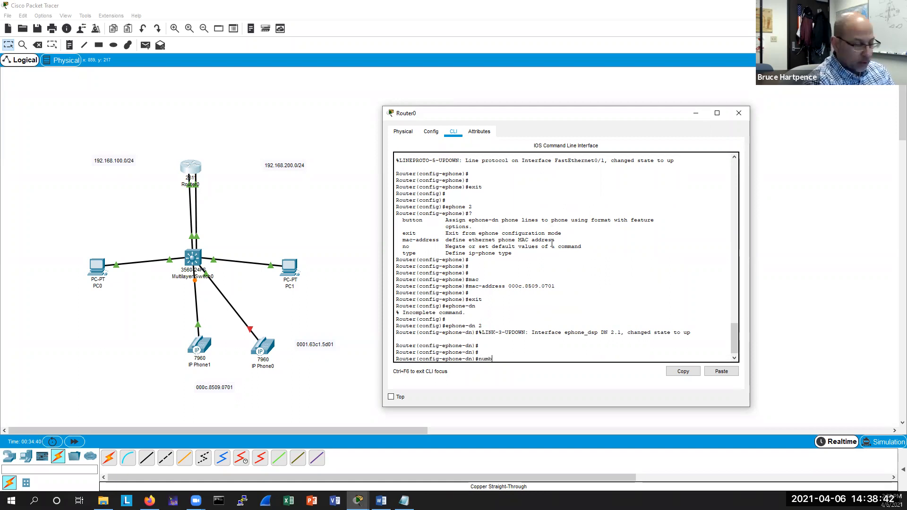
{"action": "type", "text": "er 475"}
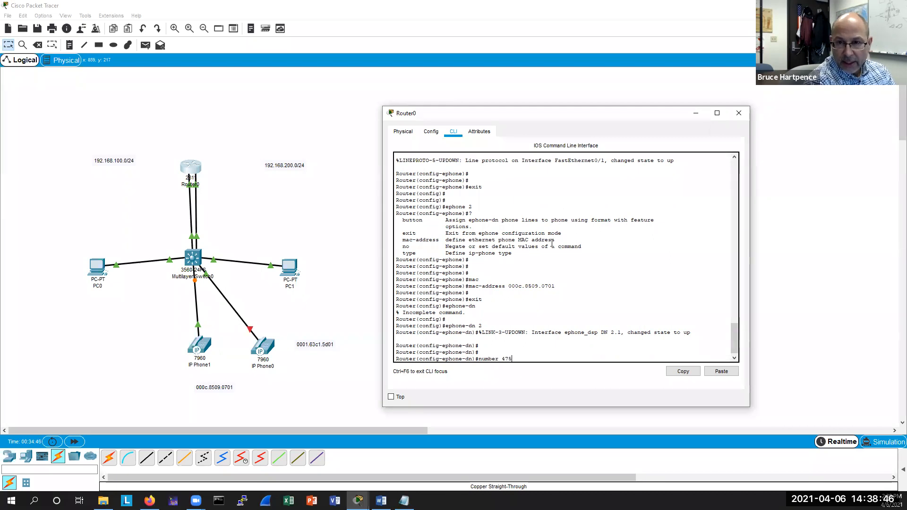
{"action": "type", "text": "999"}
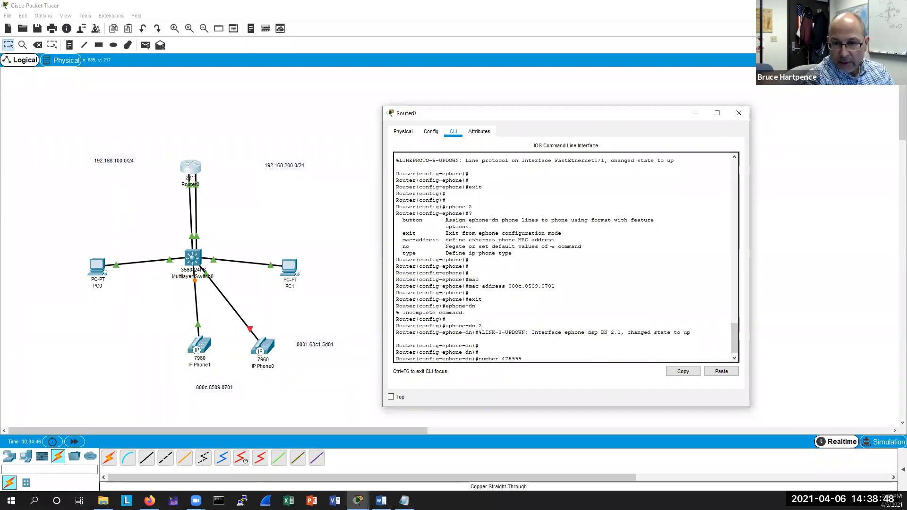
{"action": "type", "text": "9"}
{"action": "key", "text": "Return"}
{"action": "key", "text": "Return"}
{"action": "key", "text": "Return"}
{"action": "key", "text": "Return"}
{"action": "type", "text": "exit"}
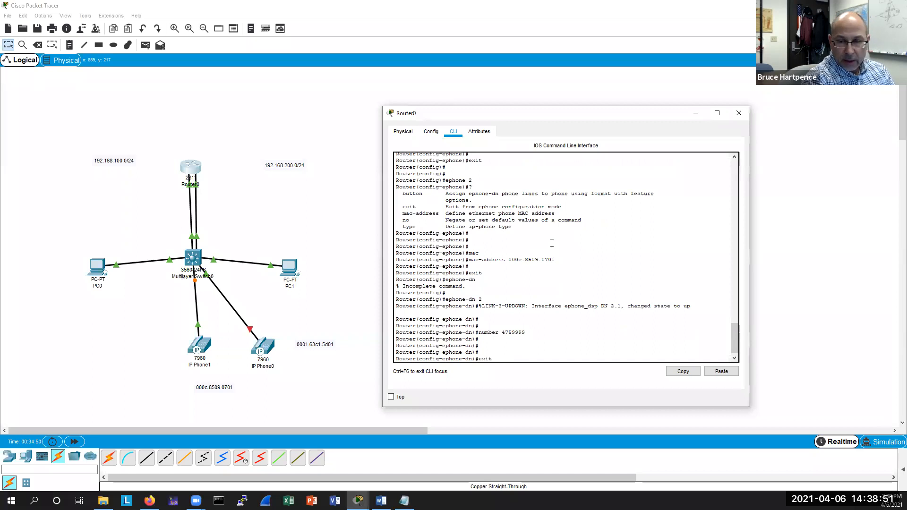
{"action": "key", "text": "Return"}
Re-enter ephone 2 and map its button with 1:2, then exit.
{"action": "type", "text": "exit"}
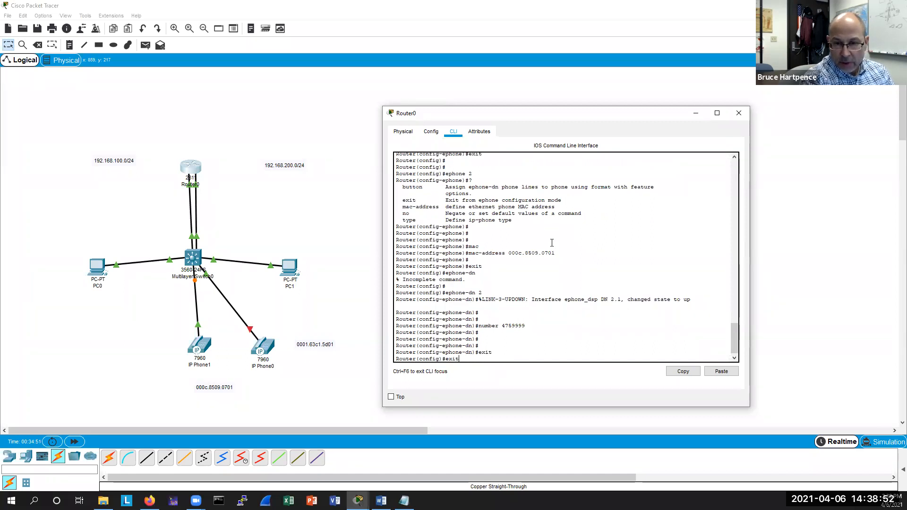
{"action": "key", "text": "Up"}
{"action": "key", "text": "Up"}
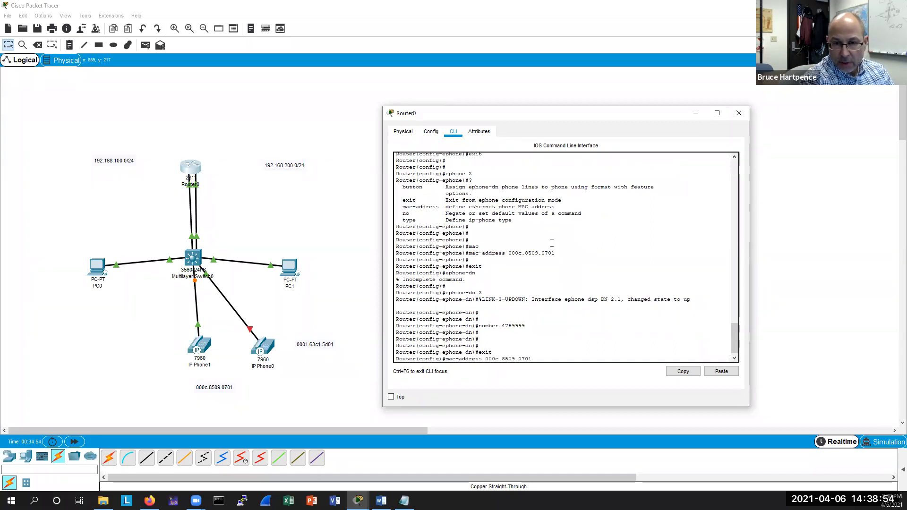
{"action": "key", "text": "Return"}
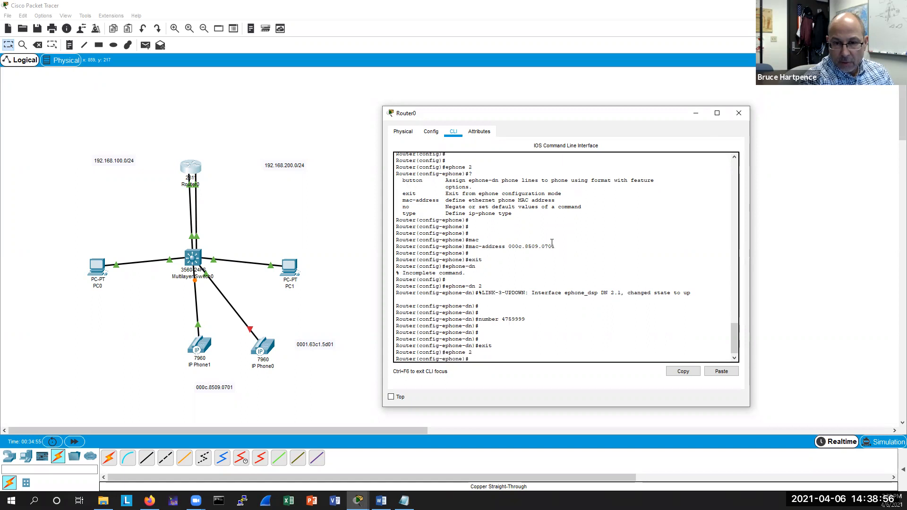
{"action": "type", "text": "but"}
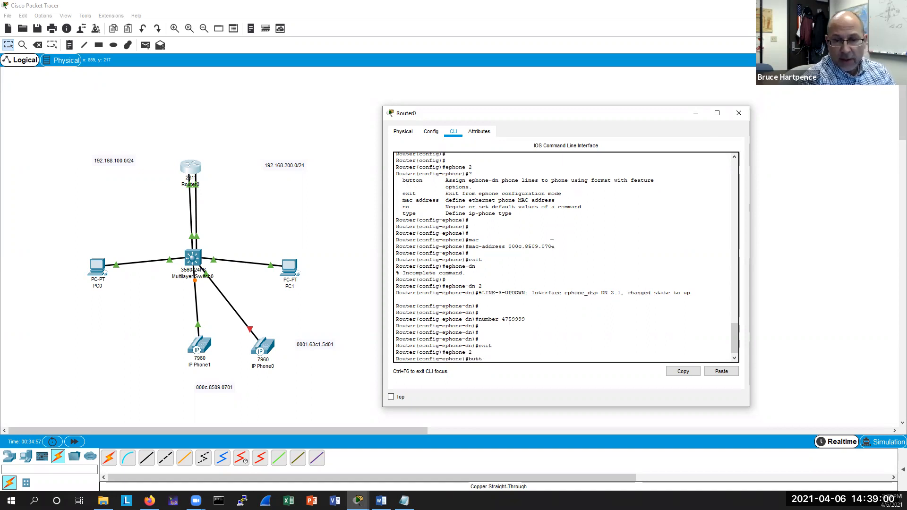
{"action": "type", "text": "t"}
{"action": "key", "text": "Tab"}
{"action": "type", "text": "?"}
{"action": "key", "text": "Return"}
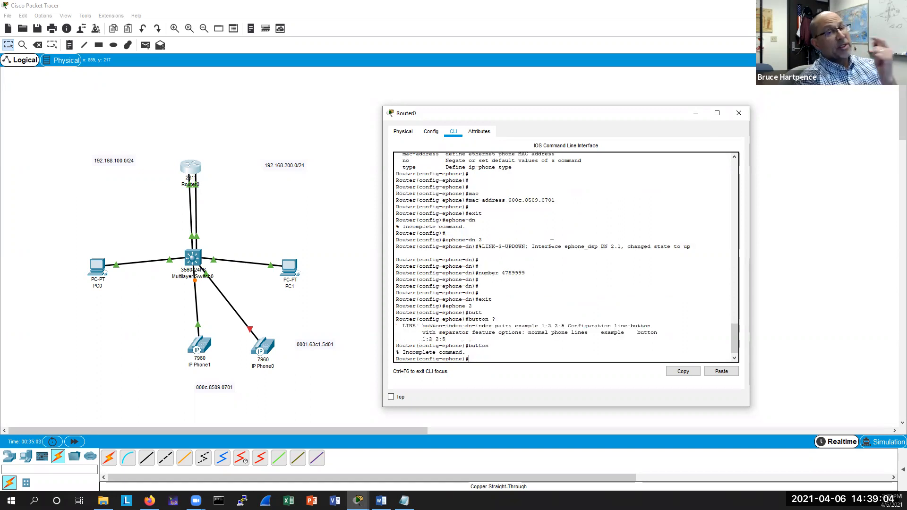
{"action": "key", "text": "Up"}
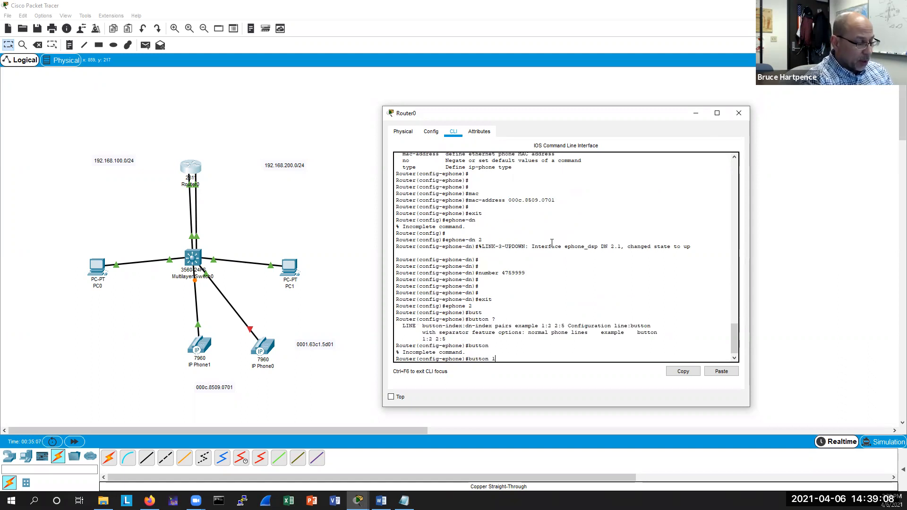
{"action": "type", "text": "1:2"}
{"action": "key", "text": "Return"}
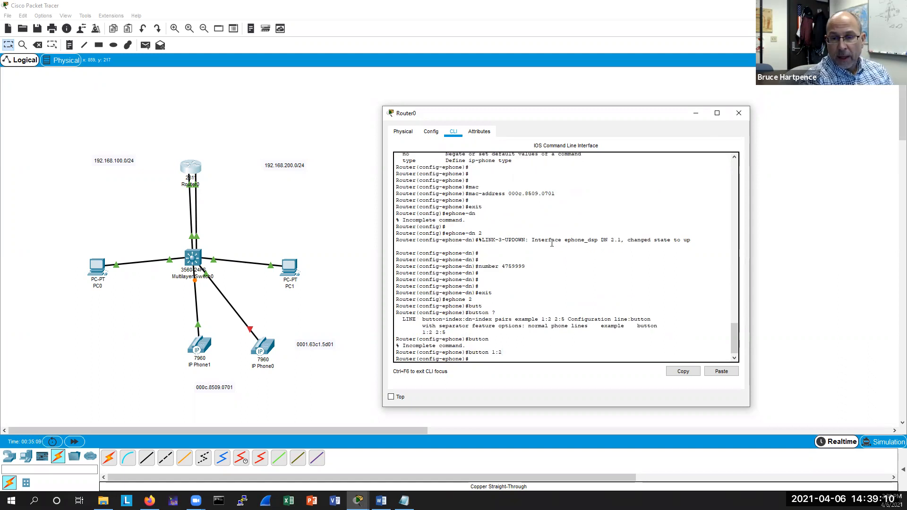
{"action": "key", "text": "Return"}
{"action": "key", "text": "Return"}
{"action": "type", "text": "ex"}
{"action": "key", "text": "Return"}
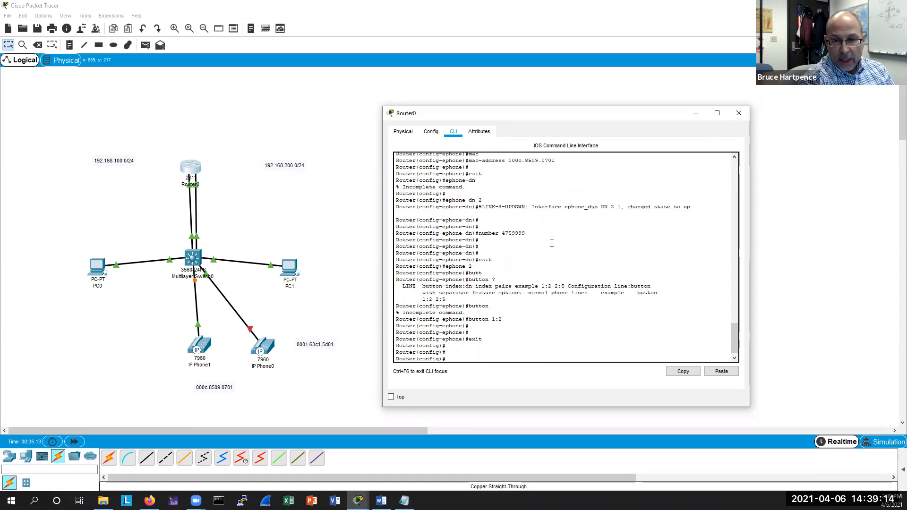
Enter telephony-service mode on the router, create the CNF files, and return to privileged EXEC mode.
{"action": "type", "text": "tel"}
{"action": "key", "text": "Tab"}
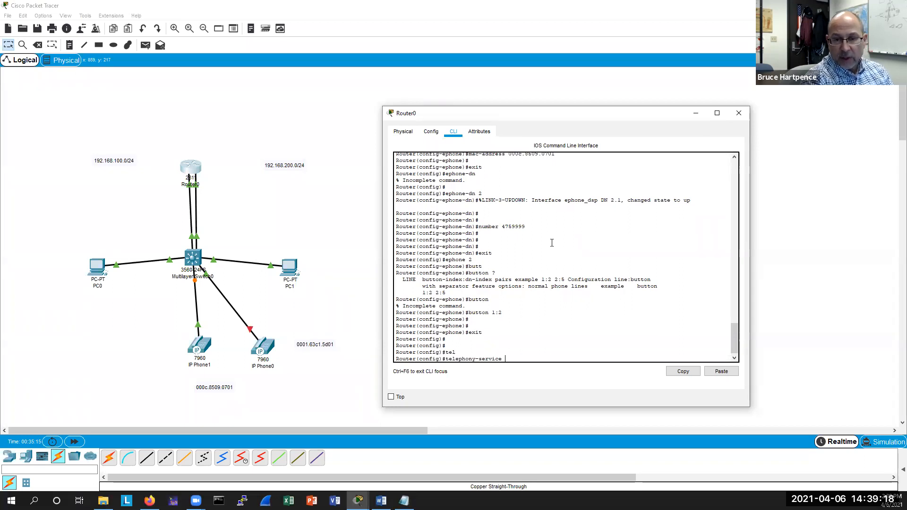
{"action": "key", "text": "Return"}
{"action": "key", "text": "Return"}
{"action": "key", "text": "Return"}
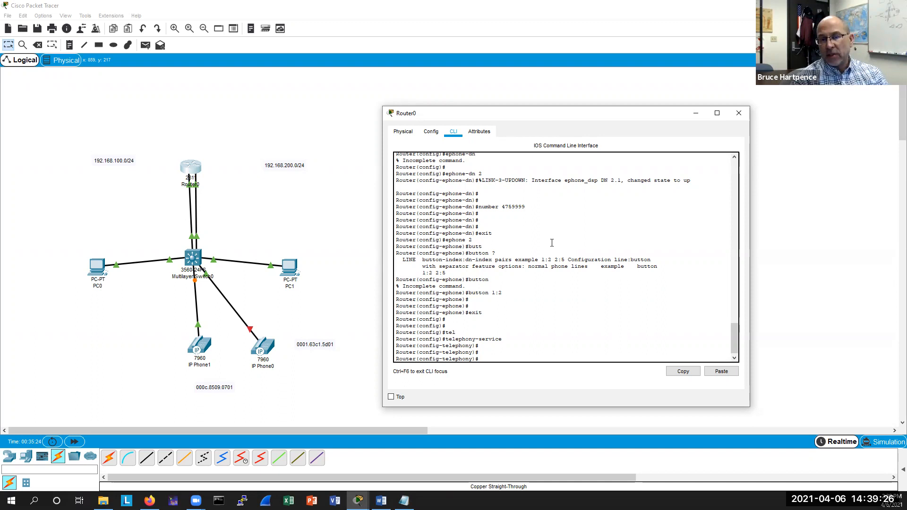
{"action": "type", "text": "crea"}
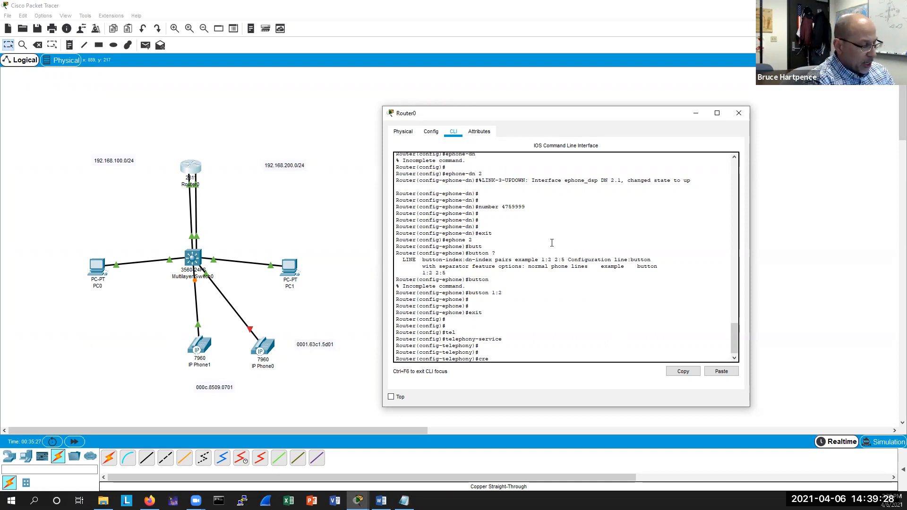
{"action": "key", "text": "Tab"}
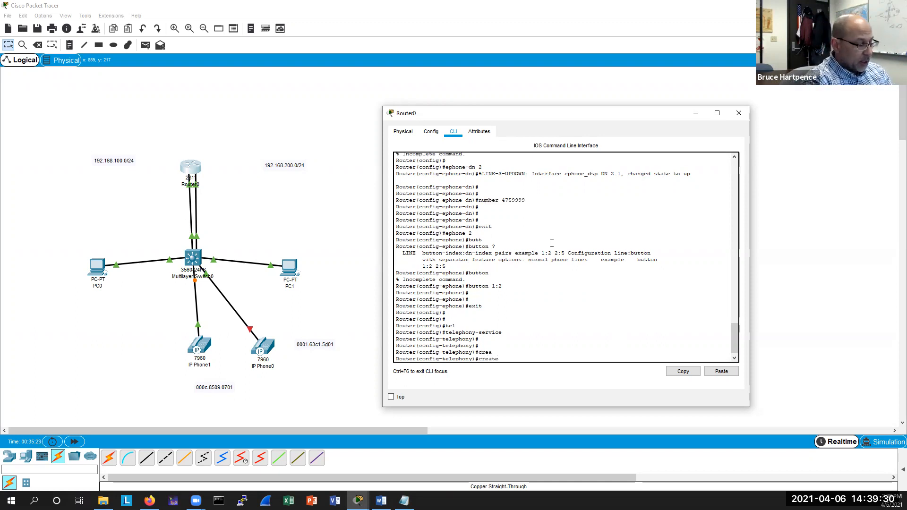
{"action": "type", "text": "cnf-files"}
{"action": "key", "text": "Tab"}
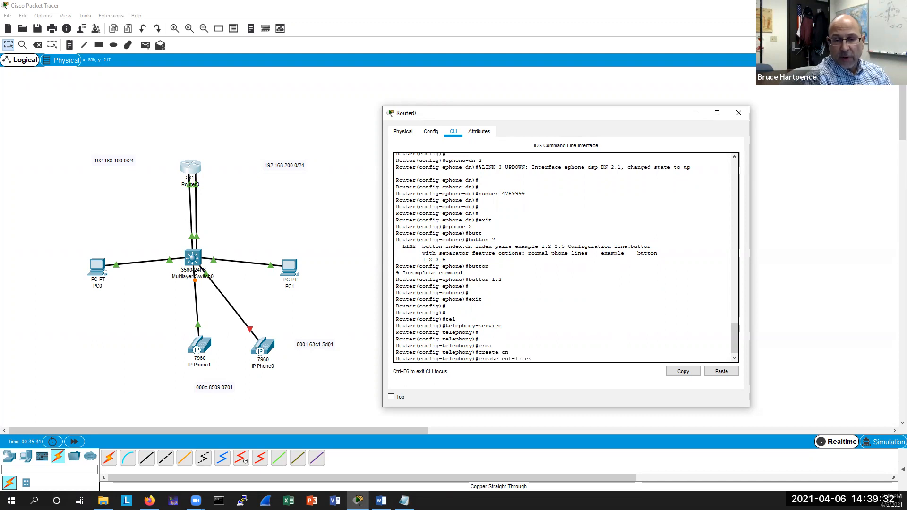
{"action": "key", "text": "Return"}
{"action": "key", "text": "Return"}
{"action": "key", "text": "Return"}
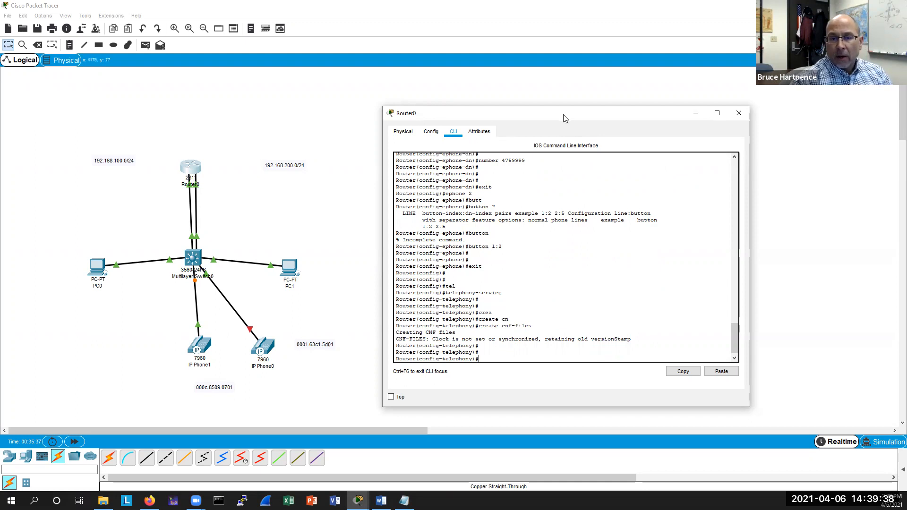
{"action": "left_click_drag", "start_coordinate": [565, 114], "coordinate": [566, 119]}
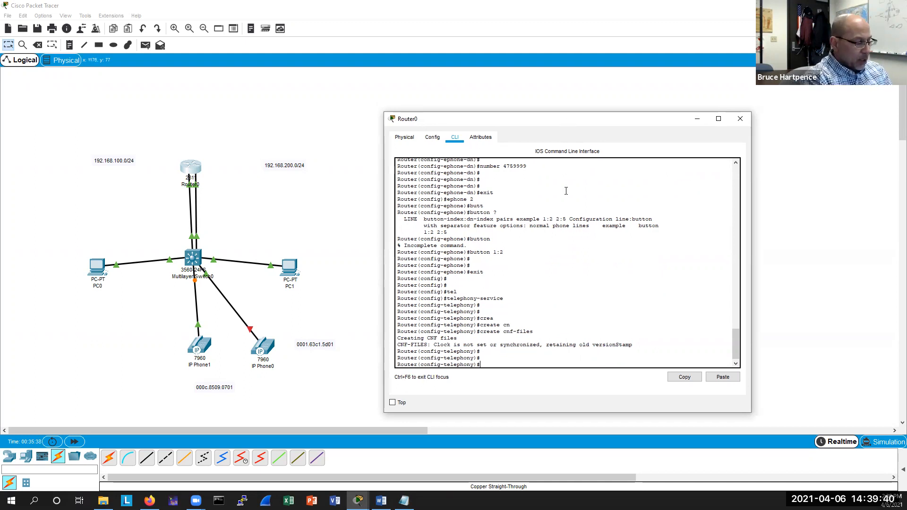
{"action": "key", "text": "ctrl+z"}
{"action": "key", "text": "Return"}
{"action": "key", "text": "Return"}
{"action": "key", "text": "Return"}
{"action": "key", "text": "Return"}
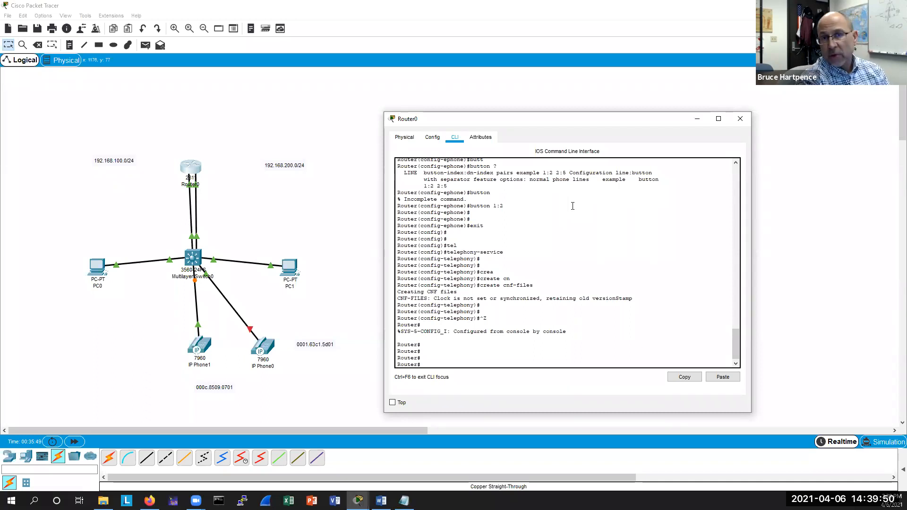
Display the ephone status and examine each phone's MAC address, IP address, and line entries.
{"action": "type", "text": "sh eph"}
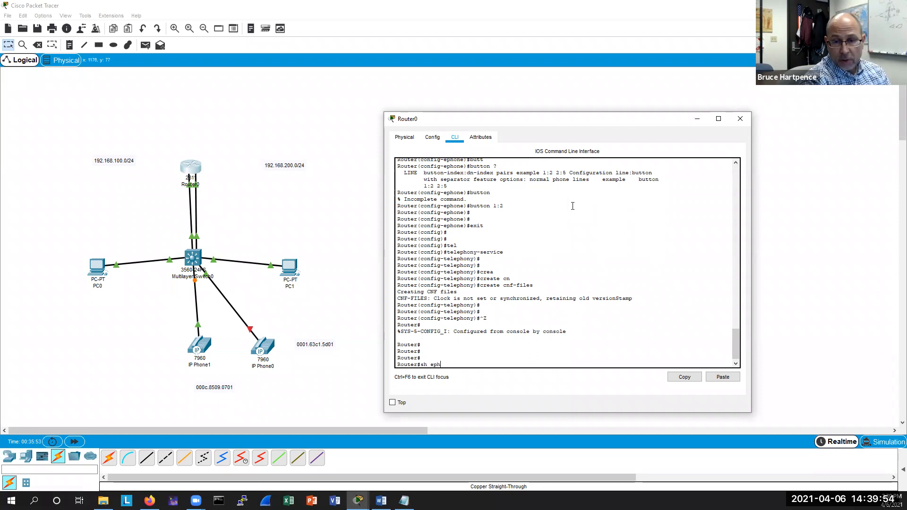
{"action": "key", "text": "Tab"}
{"action": "key", "text": "Return"}
{"action": "key", "text": "Return"}
{"action": "key", "text": "Return"}
{"action": "key", "text": "Return"}
{"action": "key", "text": "Return"}
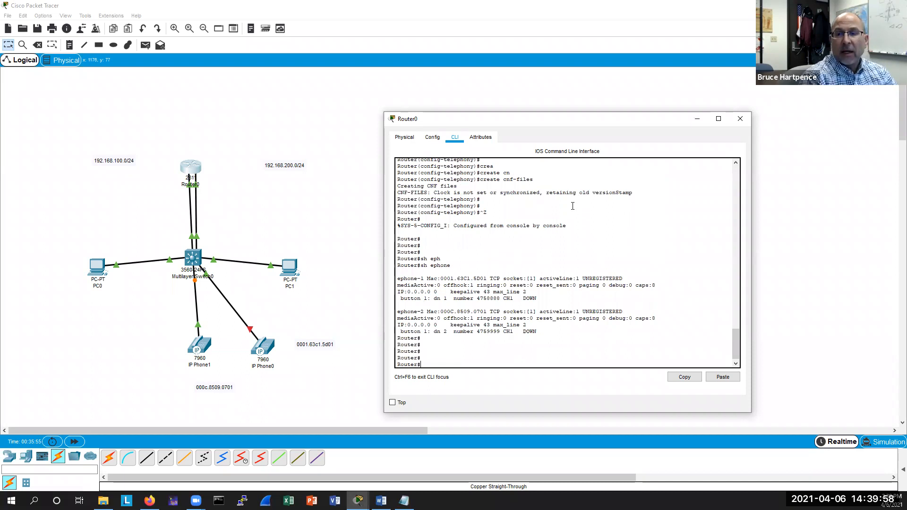
{"action": "key", "text": "Return"}
{"action": "key", "text": "Return"}
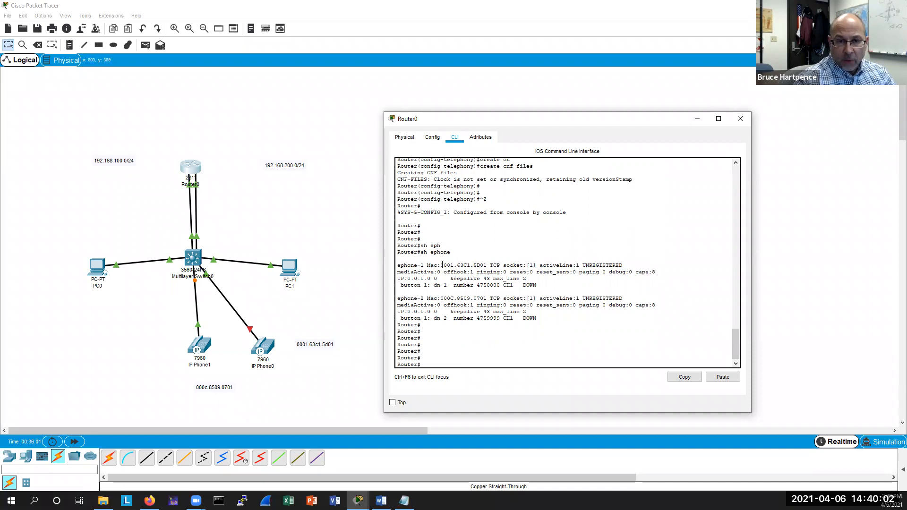
{"action": "left_click_drag", "start_coordinate": [440, 265], "coordinate": [487, 265]}
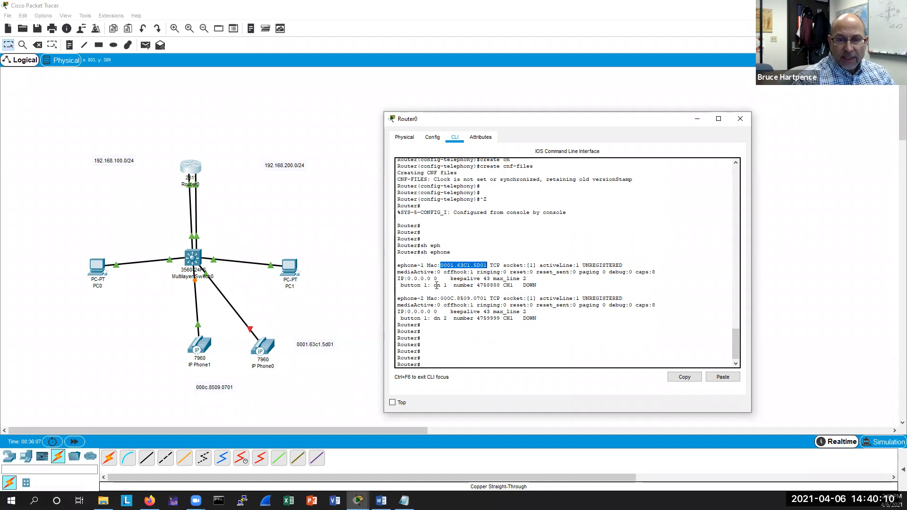
{"action": "left_click_drag", "start_coordinate": [397, 278], "coordinate": [439, 278]}
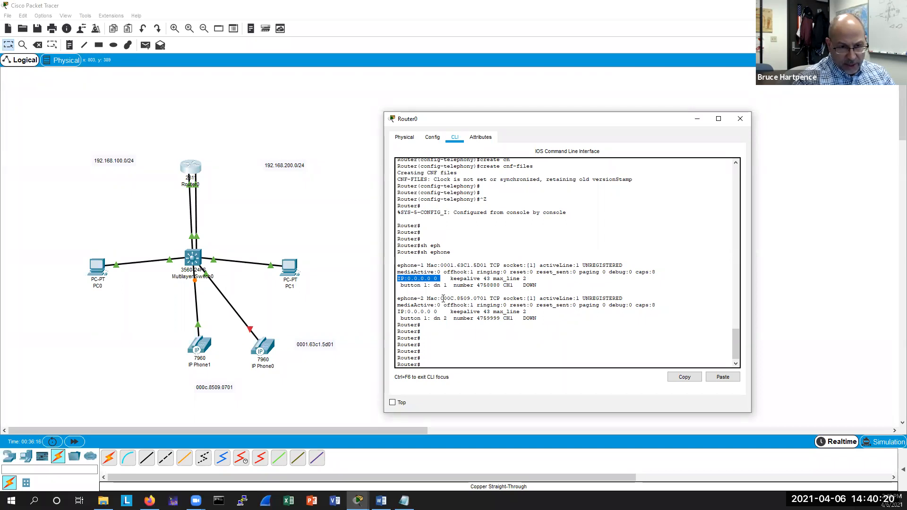
{"action": "left_click_drag", "start_coordinate": [440, 298], "coordinate": [487, 298]}
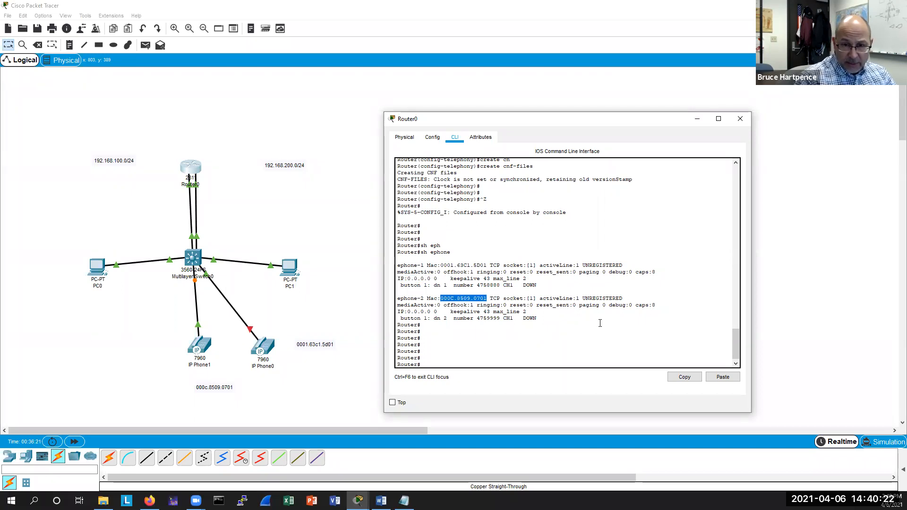
{"action": "left_click_drag", "start_coordinate": [398, 291], "coordinate": [397, 264]}
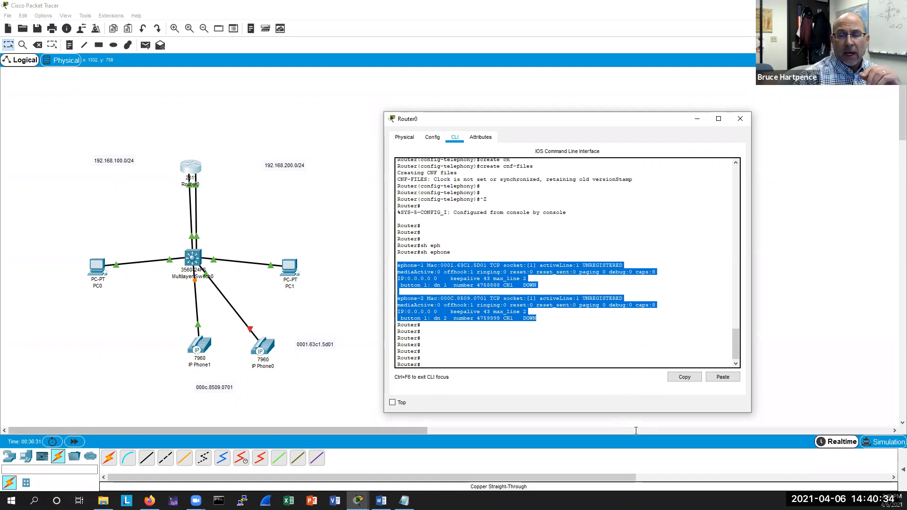
{"action": "left_click", "coordinate": [432, 365]}
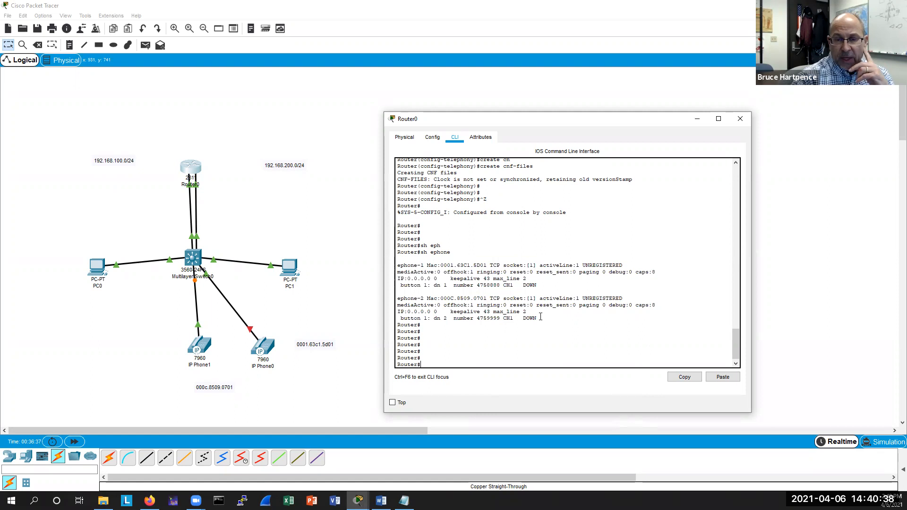
{"action": "left_click_drag", "start_coordinate": [538, 316], "coordinate": [396, 298]}
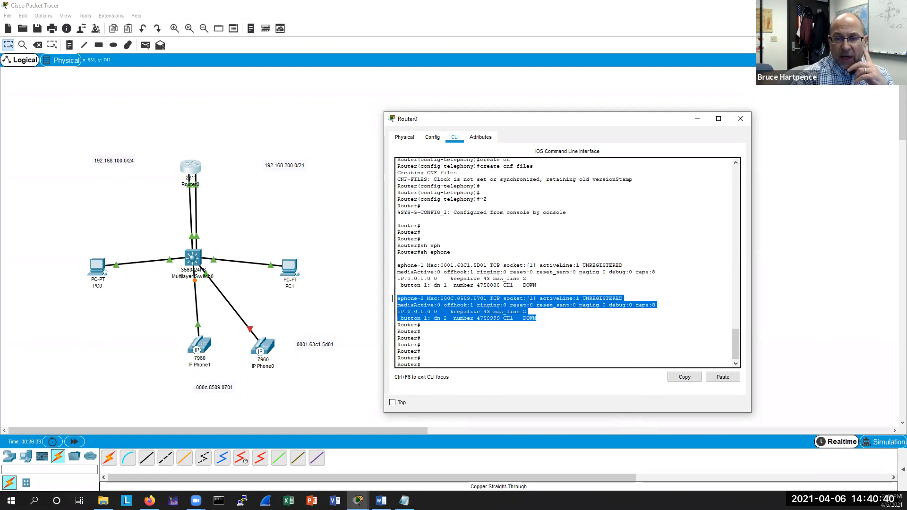
{"action": "left_click", "coordinate": [549, 313]}
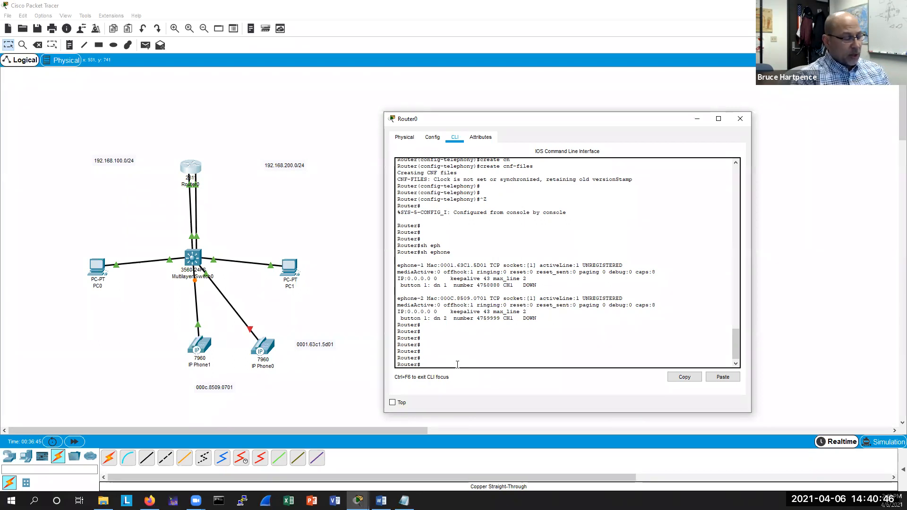
Display the router's DHCP bindings, examine the leased addresses, and close the router window.
{"action": "key", "text": "Return"}
{"action": "key", "text": "Return"}
{"action": "type", "text": "sh ip dh"}
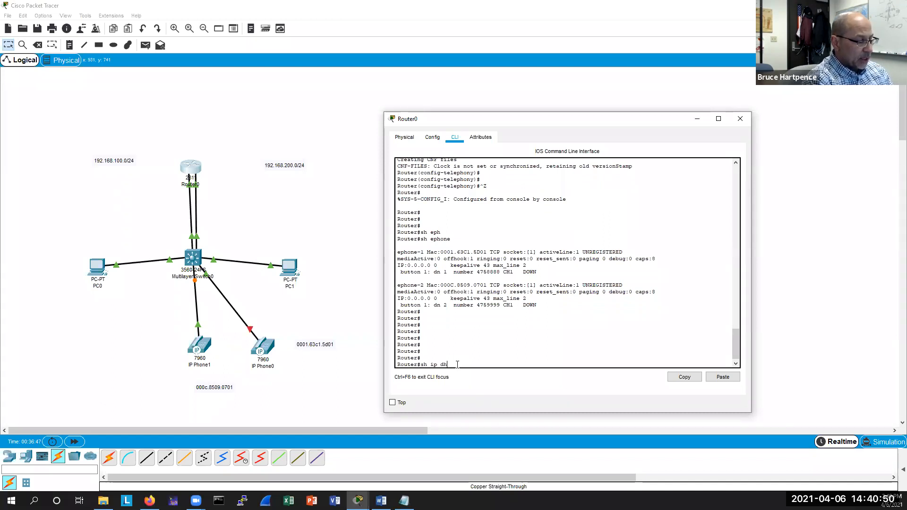
{"action": "type", "text": "cp bing"}
{"action": "key", "text": "Tab"}
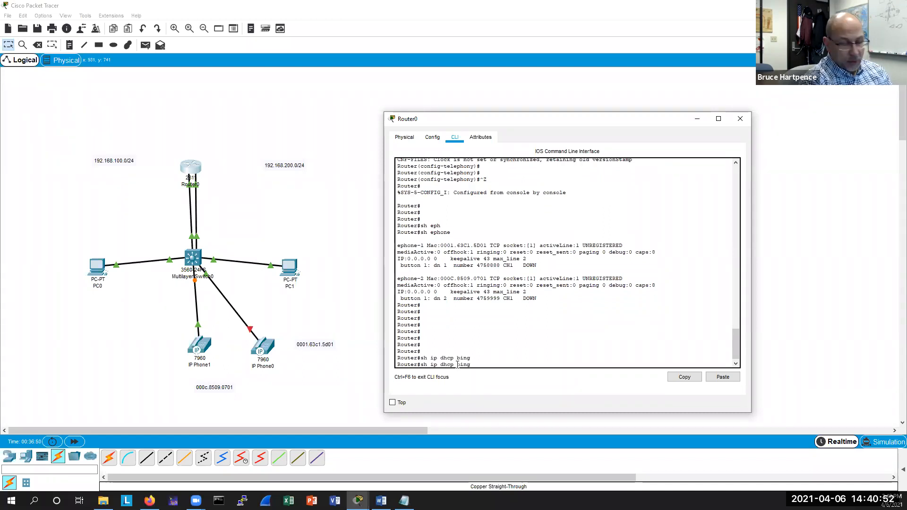
{"action": "key", "text": "BackSpace"}
{"action": "type", "text": "d"}
{"action": "key", "text": "Tab"}
{"action": "key", "text": "Return"}
{"action": "key", "text": "Return"}
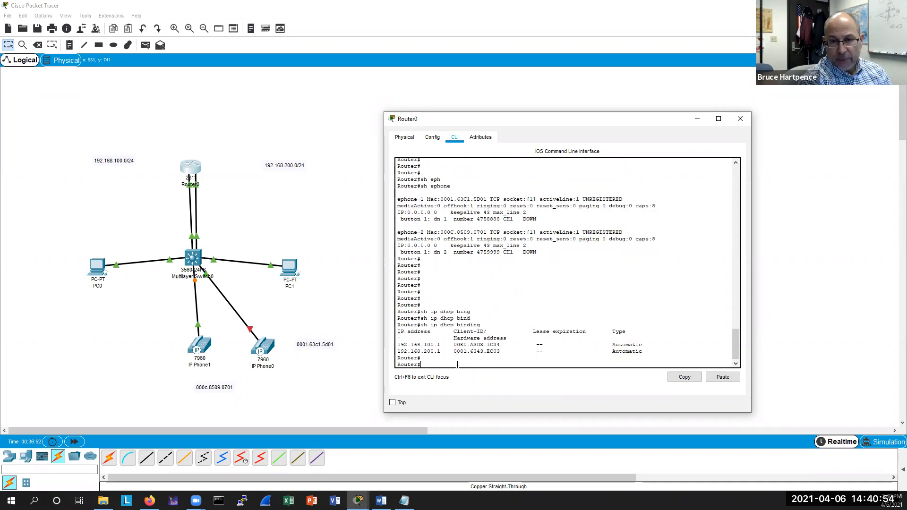
{"action": "key", "text": "Return"}
{"action": "key", "text": "Return"}
{"action": "key", "text": "Return"}
{"action": "key", "text": "Return"}
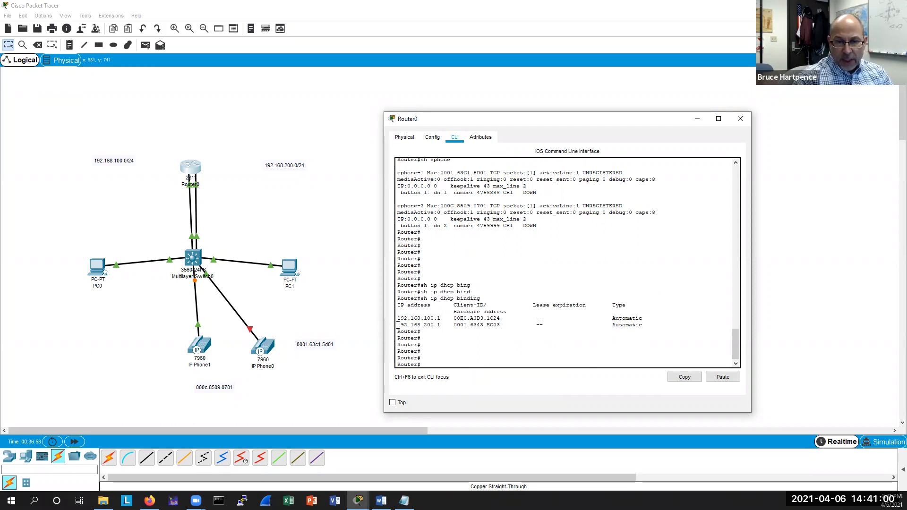
{"action": "left_click_drag", "start_coordinate": [398, 325], "coordinate": [500, 325]}
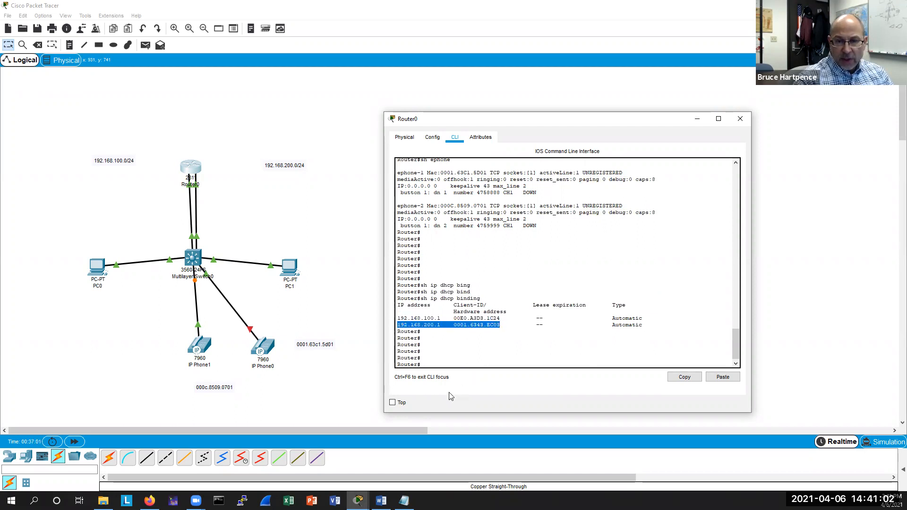
{"action": "left_click", "coordinate": [425, 365]}
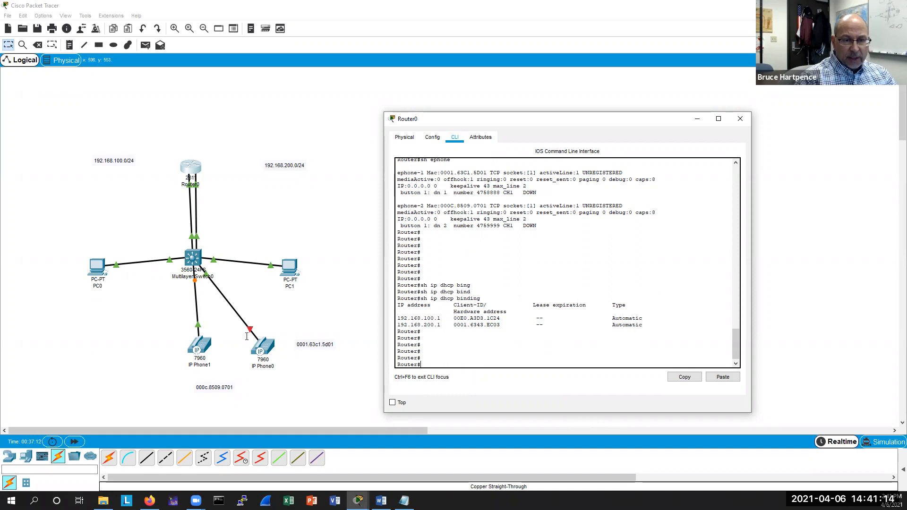
{"action": "left_click", "coordinate": [740, 119]}
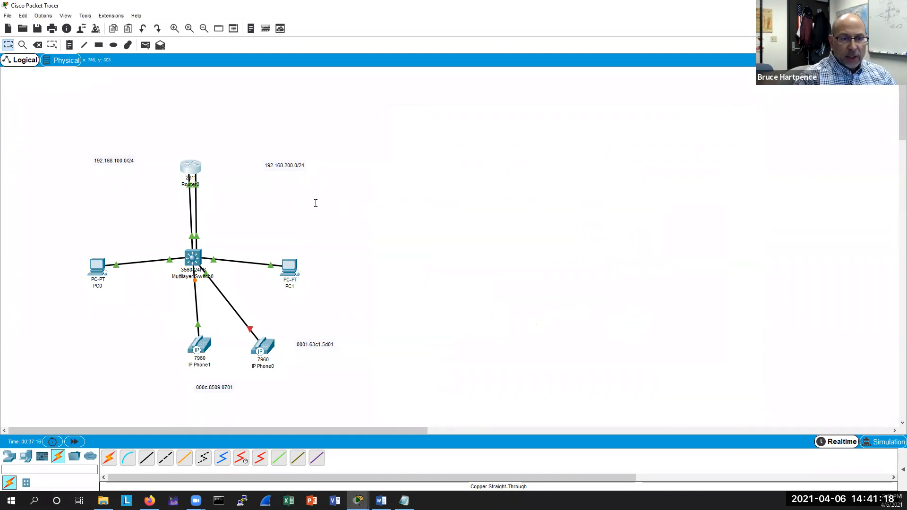
On the multilayer switch, remove spanning-tree portfast from interfaces f0/13-24 and exit the interface range.
{"action": "left_click", "coordinate": [210, 261]}
{"action": "key", "text": "Return"}
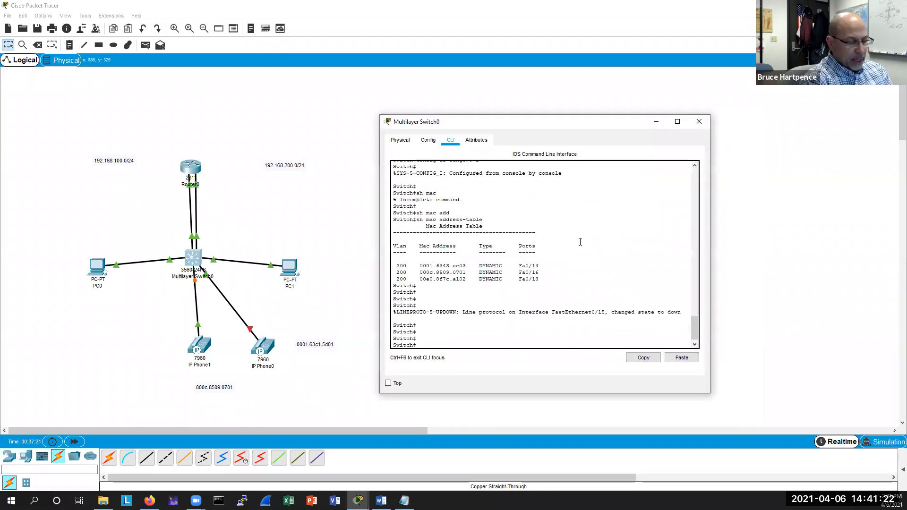
{"action": "type", "text": "conf "}
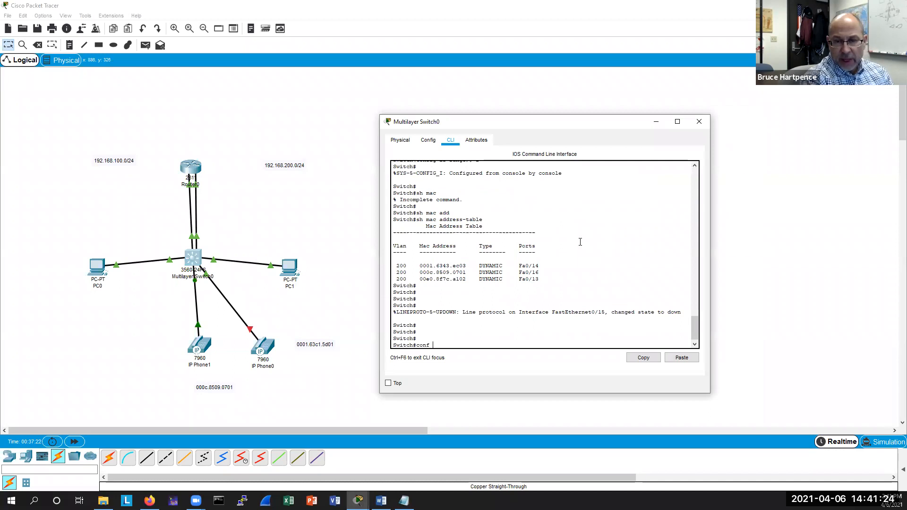
{"action": "type", "text": "t"}
{"action": "key", "text": "Return"}
{"action": "type", "text": "int range f0/13-24"}
{"action": "key", "text": "Return"}
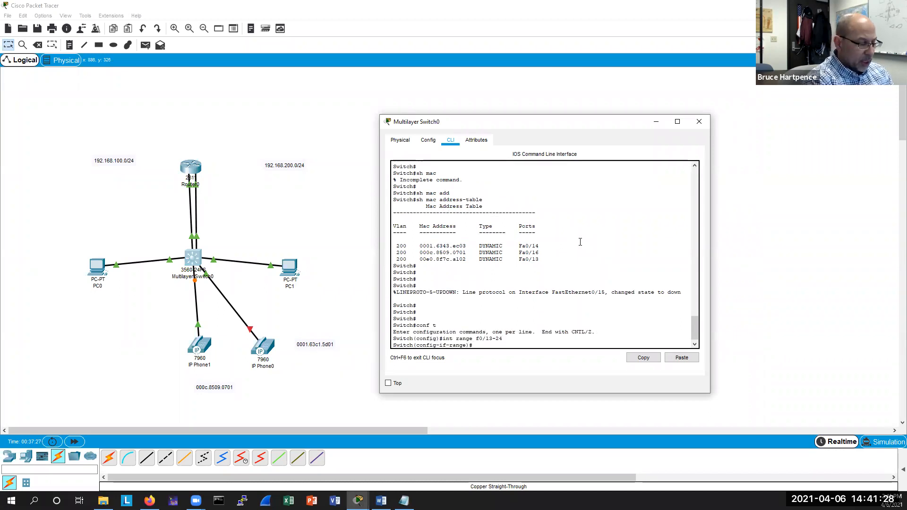
{"action": "type", "text": "no d"}
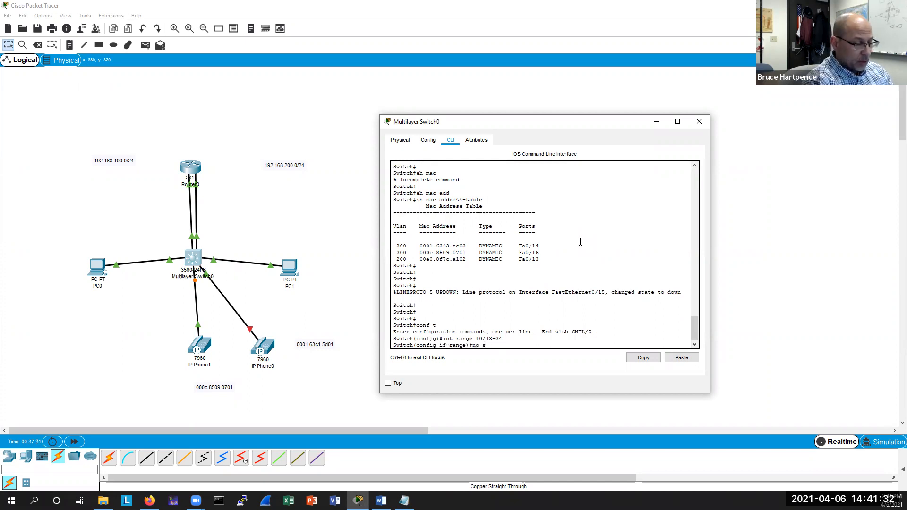
{"action": "type", "text": "pan"}
{"action": "key", "text": "Tab"}
{"action": "type", "text": "portfast"}
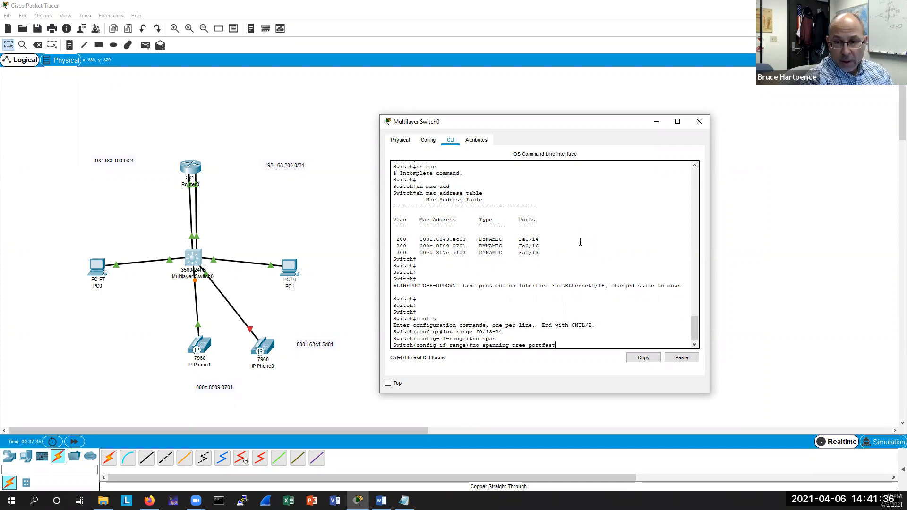
{"action": "key", "text": "Return"}
{"action": "key", "text": "Return"}
{"action": "key", "text": "Return"}
{"action": "key", "text": "Return"}
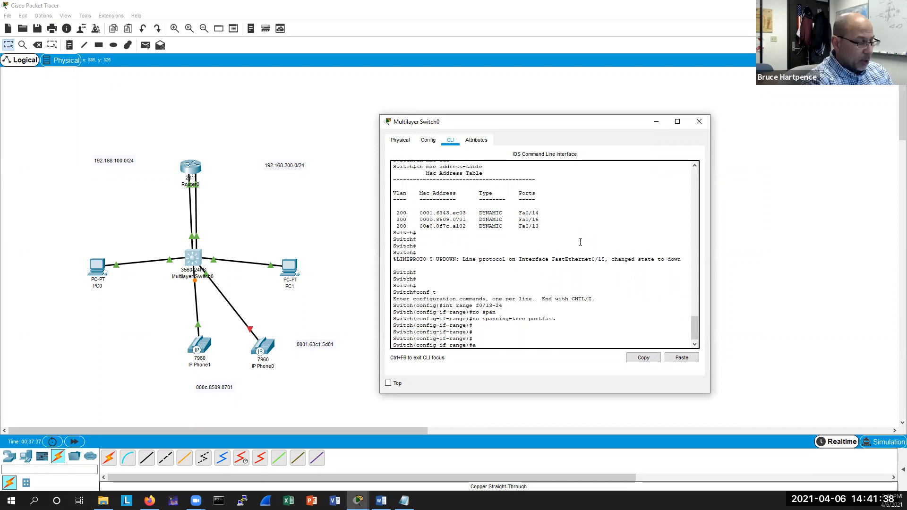
{"action": "type", "text": "e"}
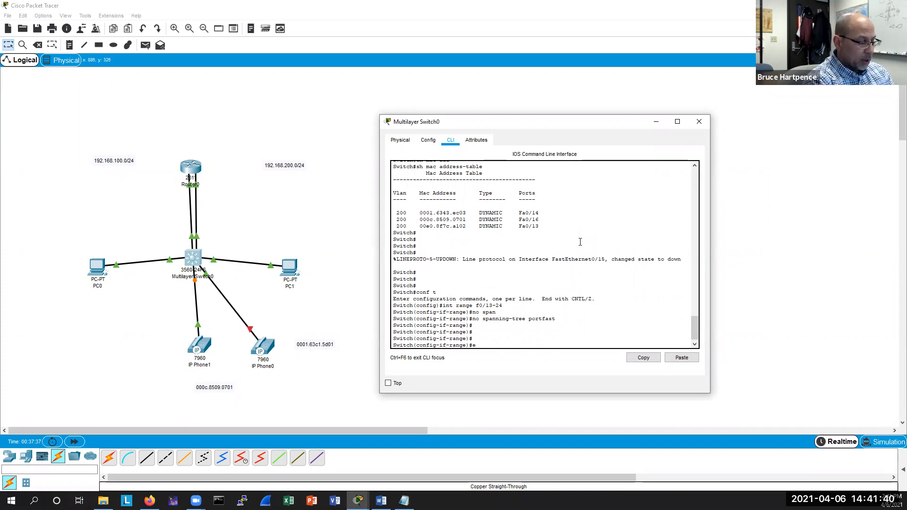
{"action": "type", "text": "xit"}
{"action": "key", "text": "Return"}
{"action": "key", "text": "Return"}
{"action": "key", "text": "Return"}
On the multilayer switch, enable spanning-tree portfast on interface f0/15.
{"action": "type", "text": "int"}
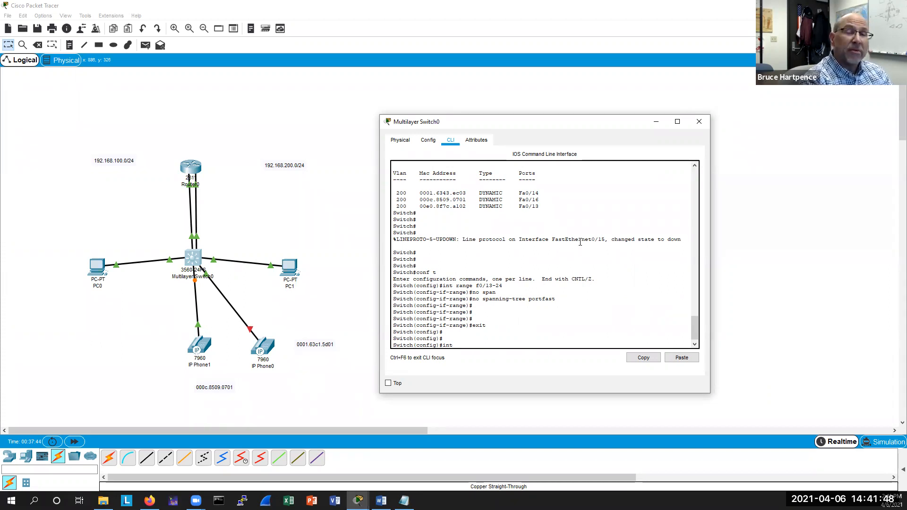
{"action": "type", "text": "f0/15"}
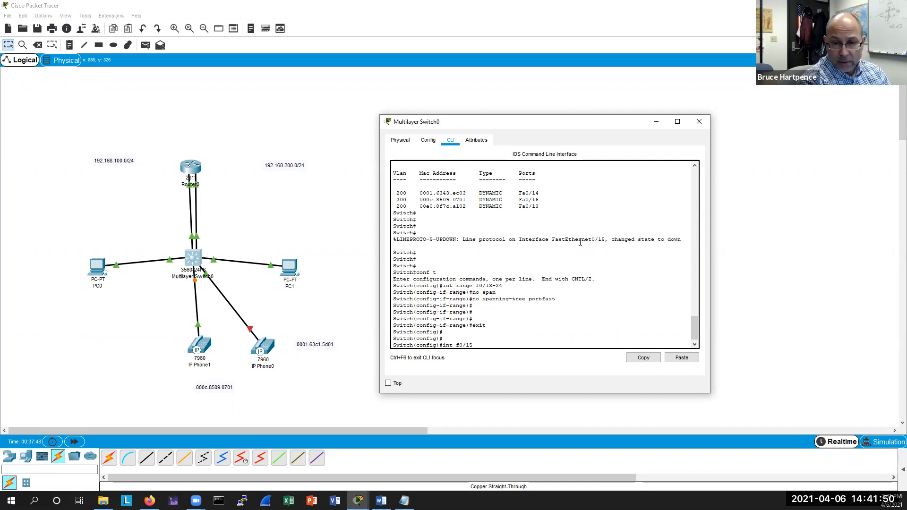
{"action": "key", "text": "Return"}
{"action": "type", "text": "sw"}
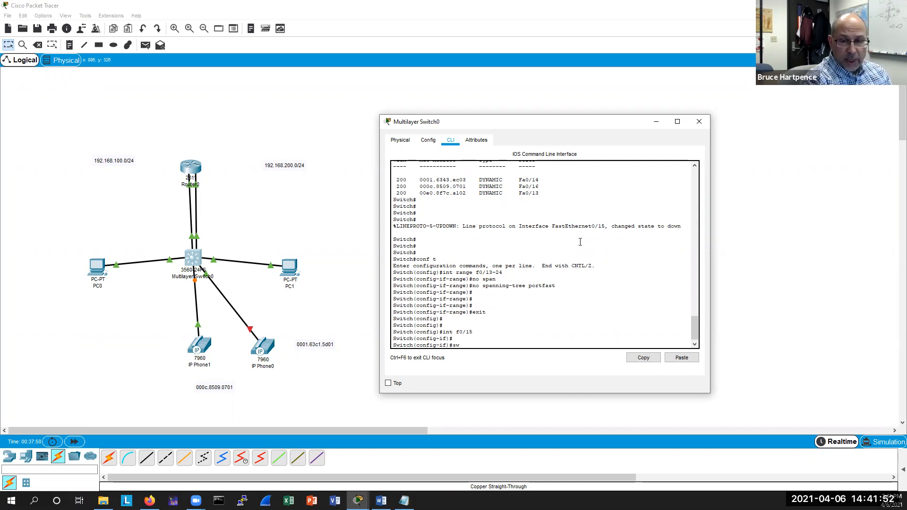
{"action": "key", "text": "Tab"}
{"action": "key", "text": "BackSpace"}
{"action": "key", "text": "BackSpace"}
{"action": "key", "text": "BackSpace"}
{"action": "key", "text": "BackSpace"}
{"action": "key", "text": "BackSpace"}
{"action": "key", "text": "BackSpace"}
{"action": "key", "text": "BackSpace"}
{"action": "key", "text": "BackSpace"}
{"action": "key", "text": "BackSpace"}
{"action": "key", "text": "BackSpace"}
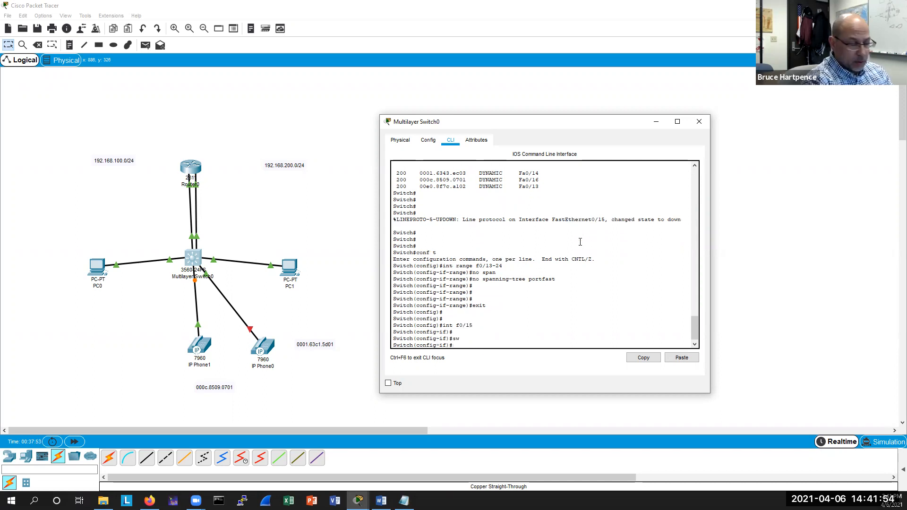
{"action": "type", "text": "pann"}
{"action": "key", "text": "Tab"}
{"action": "type", "text": "portfa"}
{"action": "key", "text": "Tab"}
{"action": "key", "text": "Return"}
{"action": "key", "text": "Return"}
{"action": "key", "text": "Return"}
{"action": "key", "text": "Return"}
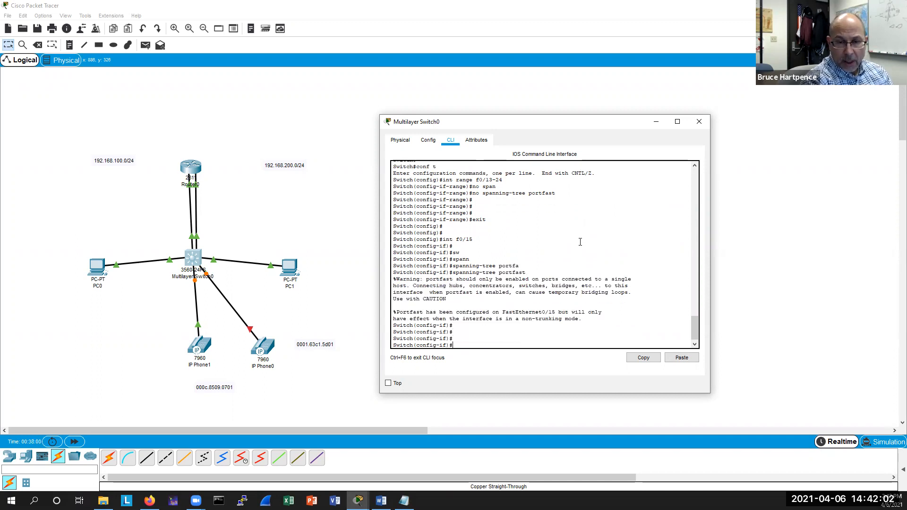
Enable spanning-tree portfast on interface f0/16 of the multilayer switch.
{"action": "type", "text": "int f0/1"}
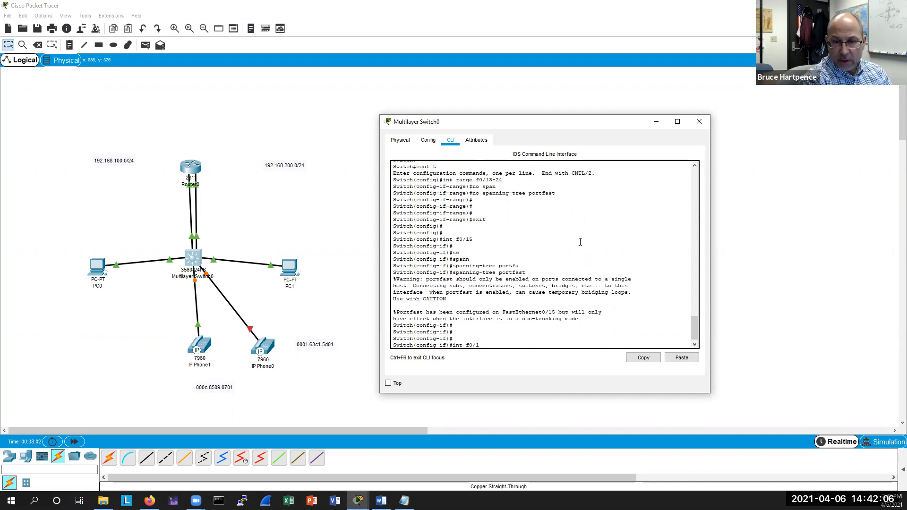
{"action": "type", "text": "6"}
{"action": "key", "text": "Return"}
{"action": "key", "text": "Return"}
{"action": "type", "text": "spanning-tree portfast"}
{"action": "key", "text": "Return"}
{"action": "key", "text": "Return"}
{"action": "key", "text": "Return"}
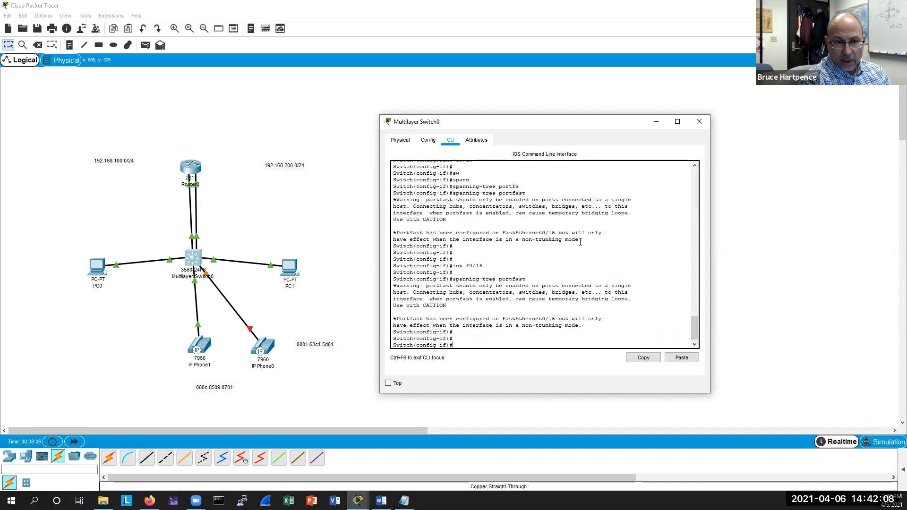
{"action": "key", "text": "Return"}
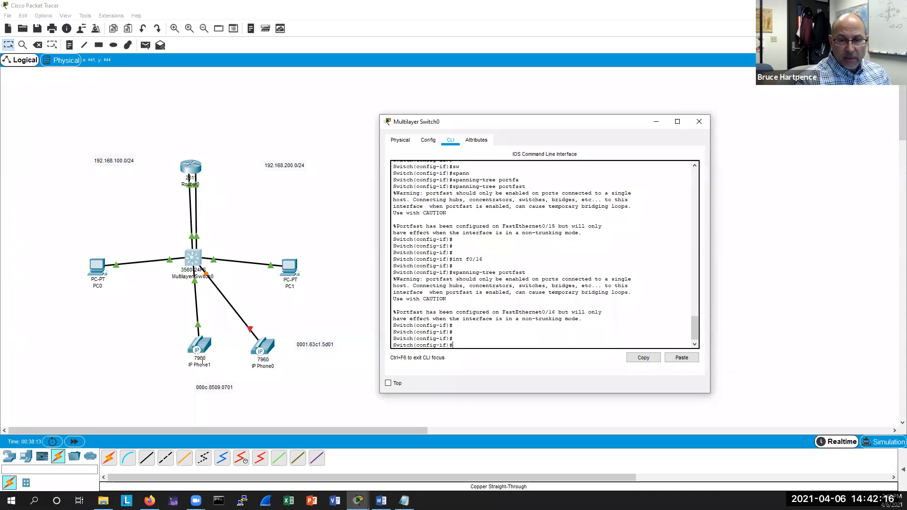
Open IP Phone0's device window and close it again.
{"action": "left_click", "coordinate": [264, 347]}
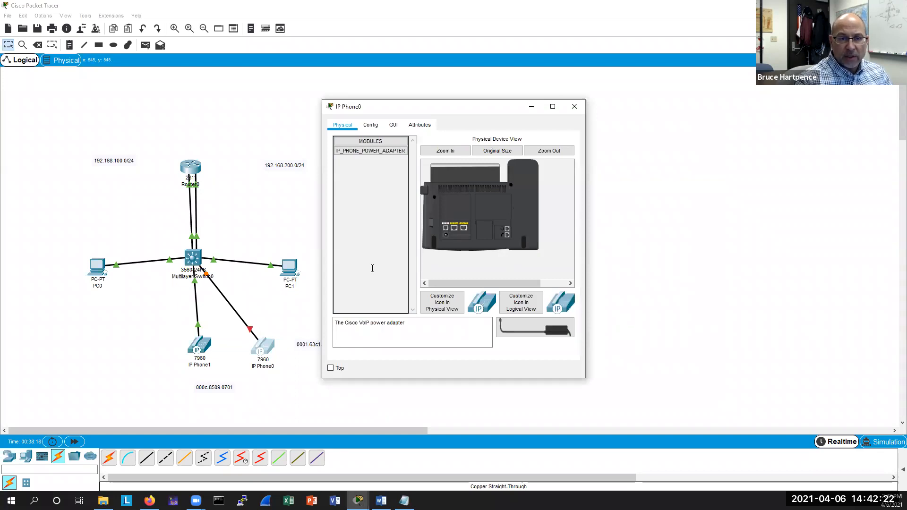
{"action": "left_click_drag", "start_coordinate": [419, 107], "coordinate": [488, 106]}
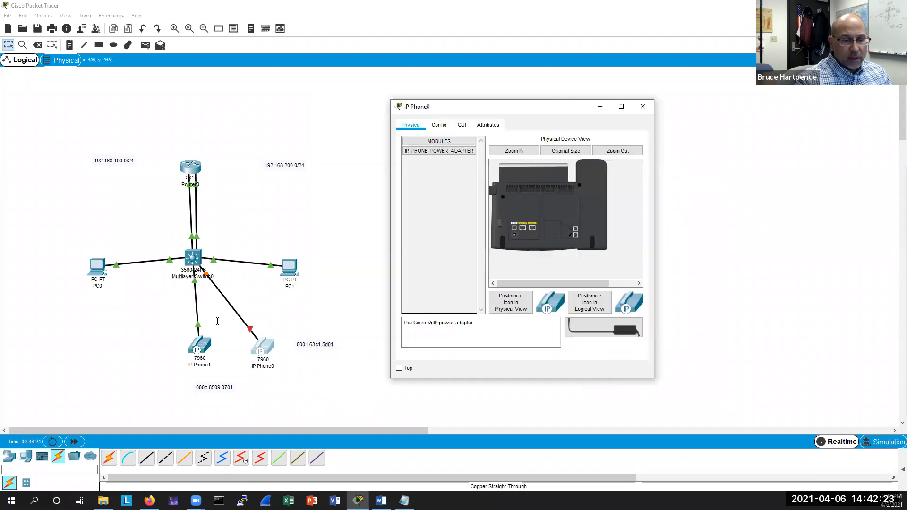
{"action": "left_click", "coordinate": [642, 108]}
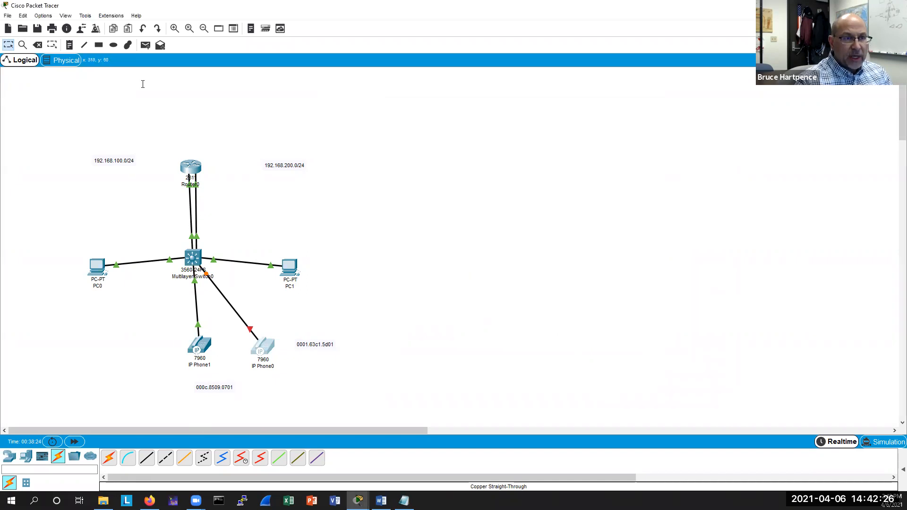
Delete the cable connecting IP Phone0 to the multilayer switch.
{"action": "left_click", "coordinate": [38, 45]}
{"action": "left_click", "coordinate": [453, 262]}
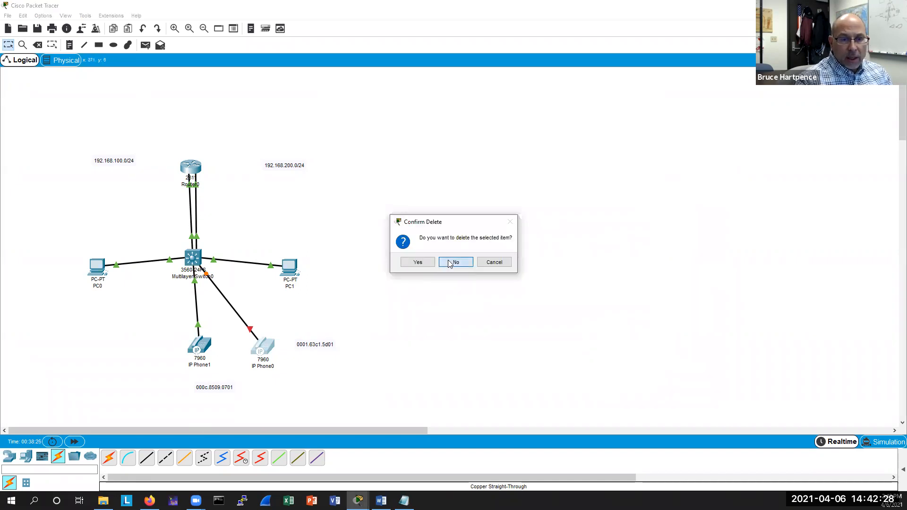
{"action": "left_click", "coordinate": [231, 308]}
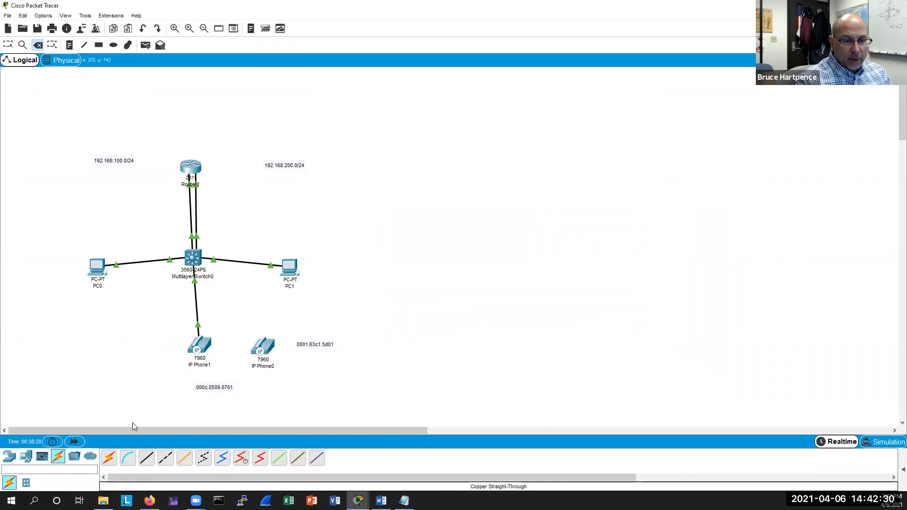
Reconnect IP Phone0's Switch port to the multilayer switch's FastEthernet0/15 with a copper straight-through cable.
{"action": "left_click", "coordinate": [146, 457]}
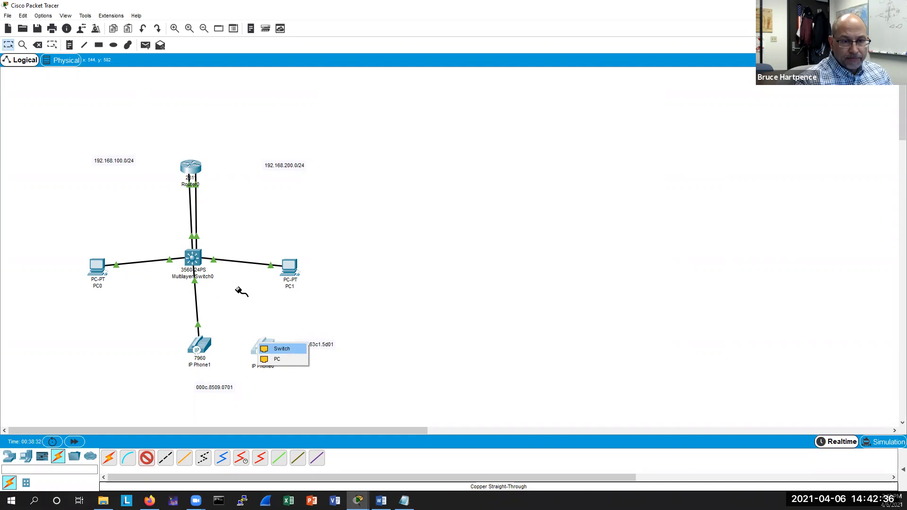
{"action": "left_click", "coordinate": [197, 257]}
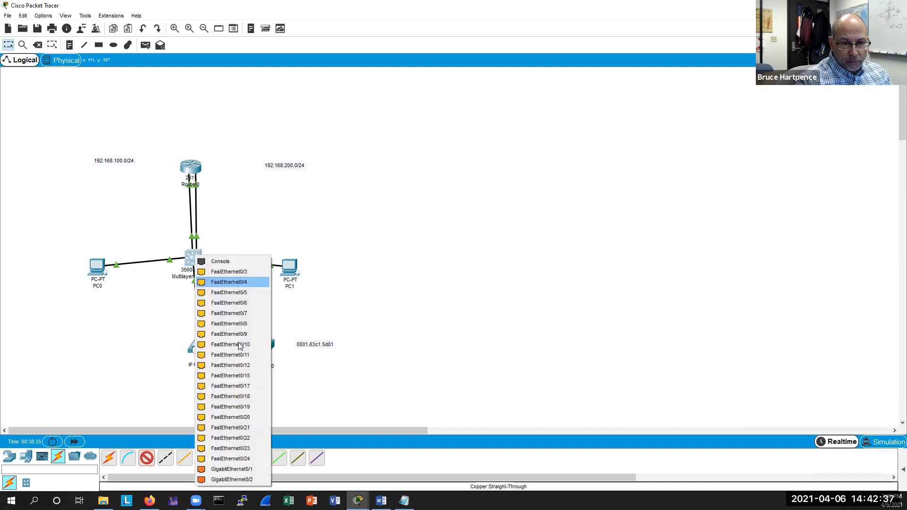
{"action": "left_click", "coordinate": [245, 376]}
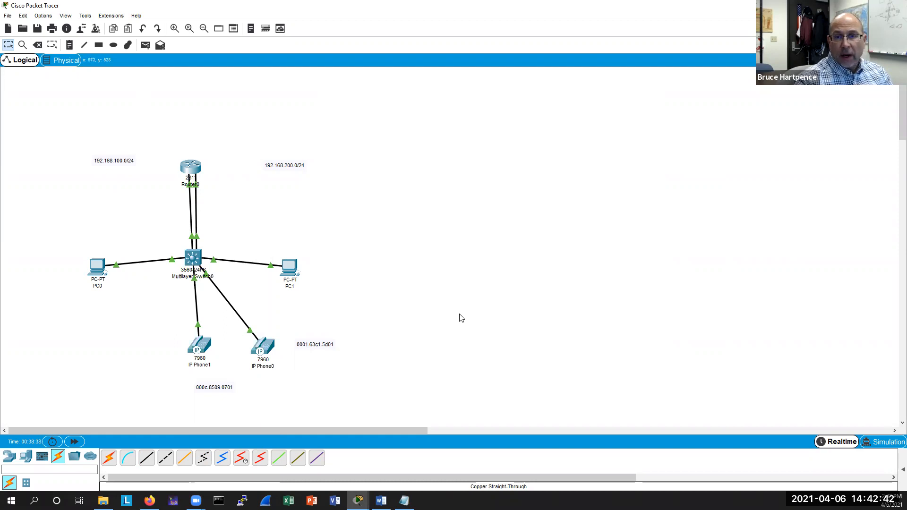
On the router, rerun show ip dhcp binding and show ephone, examine the output, and close the window.
{"action": "left_click", "coordinate": [191, 166]}
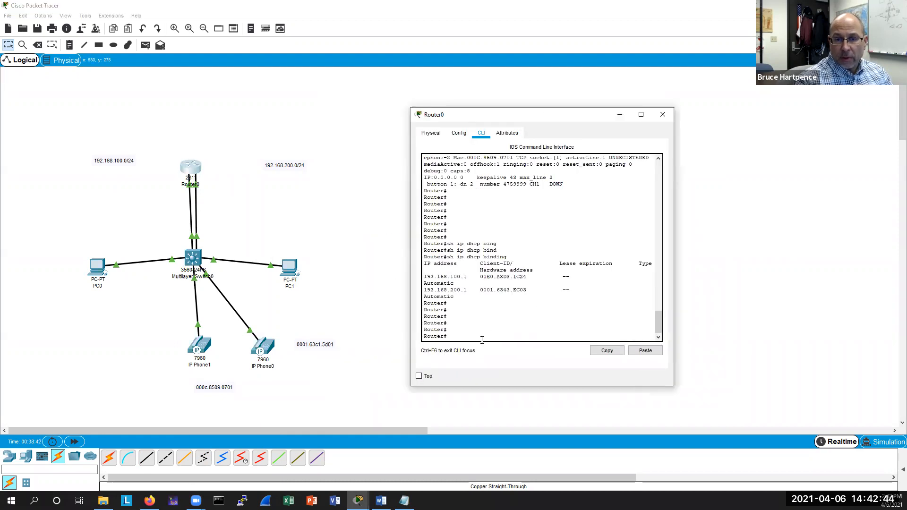
{"action": "key", "text": "Up"}
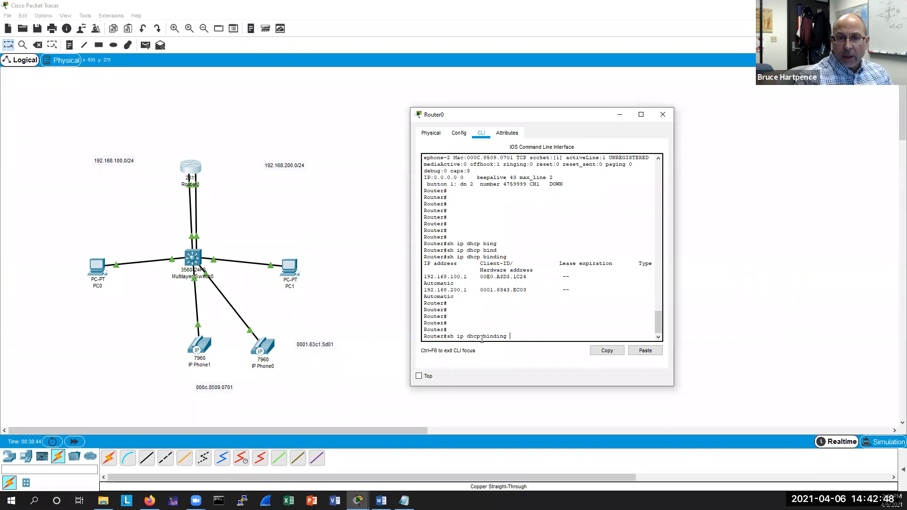
{"action": "key", "text": "Up"}
{"action": "key", "text": "Return"}
{"action": "key", "text": "Return"}
{"action": "key", "text": "Return"}
{"action": "key", "text": "Return"}
{"action": "key", "text": "Return"}
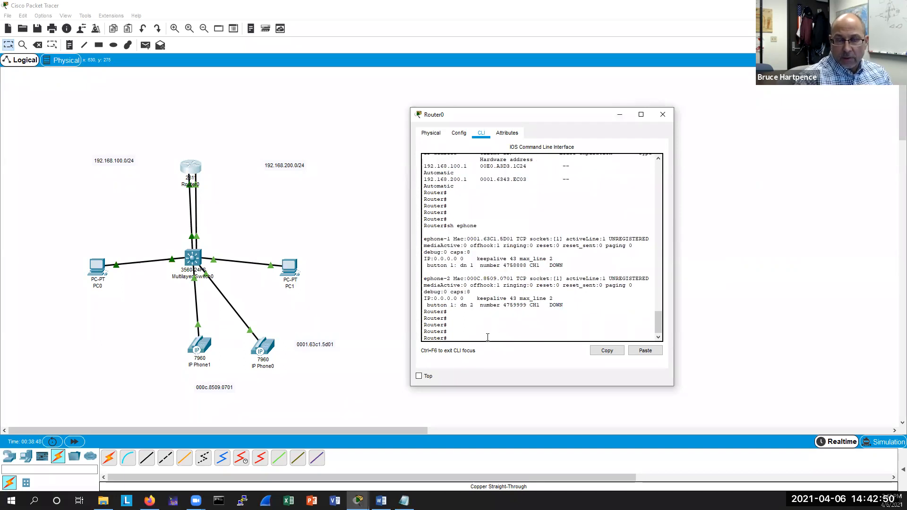
{"action": "key", "text": "Up"}
{"action": "key", "text": "Up"}
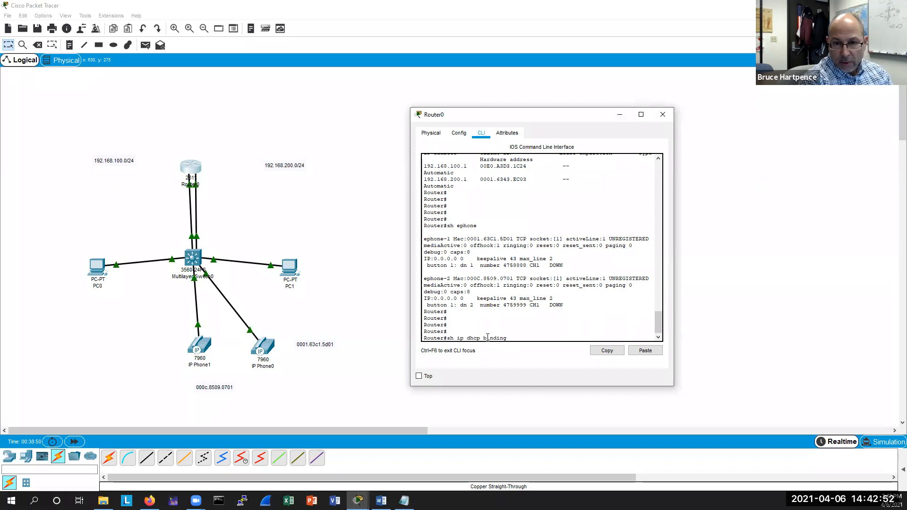
{"action": "key", "text": "Return"}
{"action": "key", "text": "Return"}
{"action": "key", "text": "Return"}
{"action": "key", "text": "Return"}
{"action": "key", "text": "Return"}
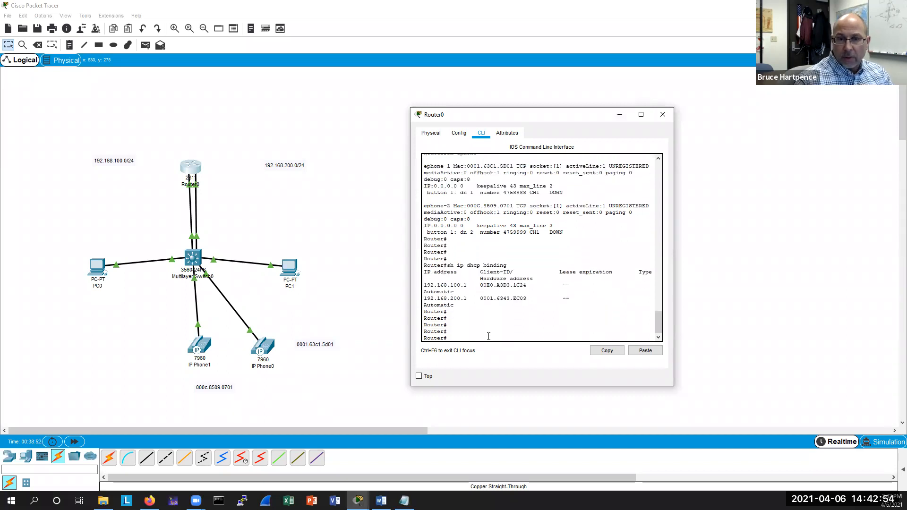
{"action": "left_click_drag", "start_coordinate": [673, 266], "coordinate": [755, 268]}
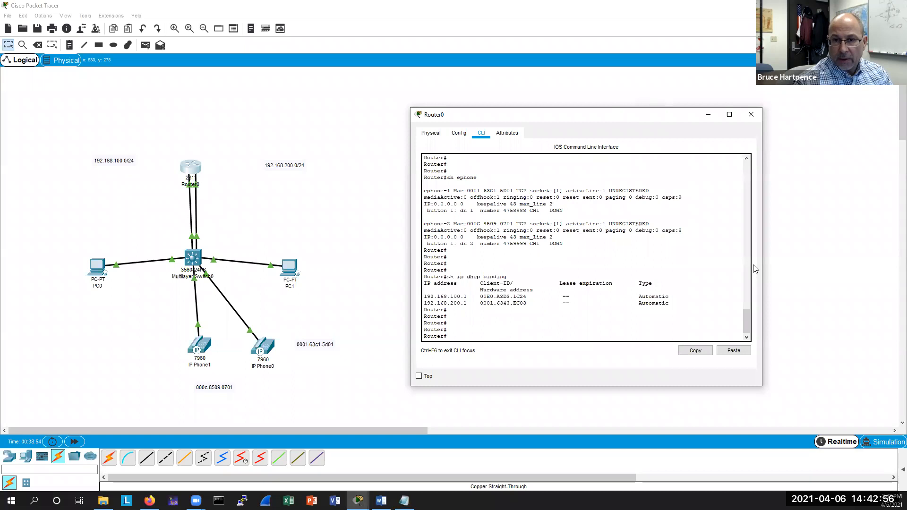
{"action": "left_click", "coordinate": [751, 114]}
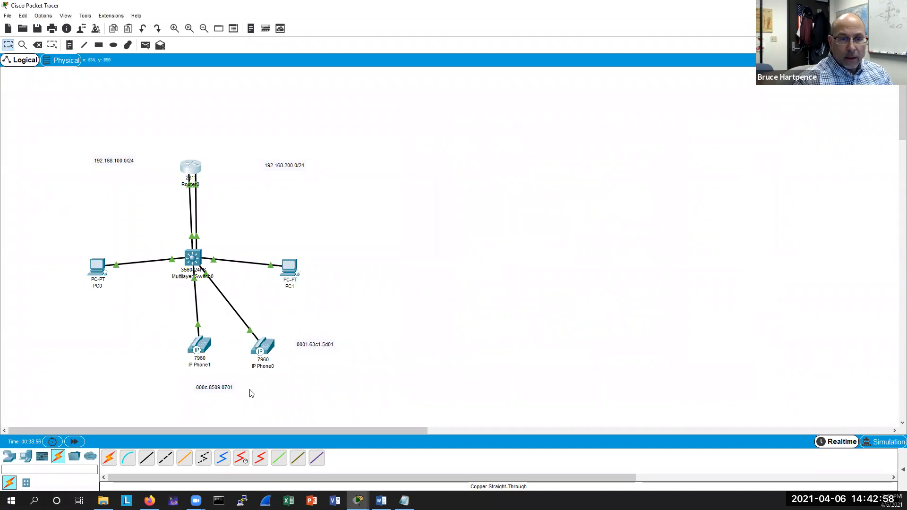
Open the GUI views of IP Phone0 and IP Phone1 to check their display status, then close them.
{"action": "left_click", "coordinate": [263, 349]}
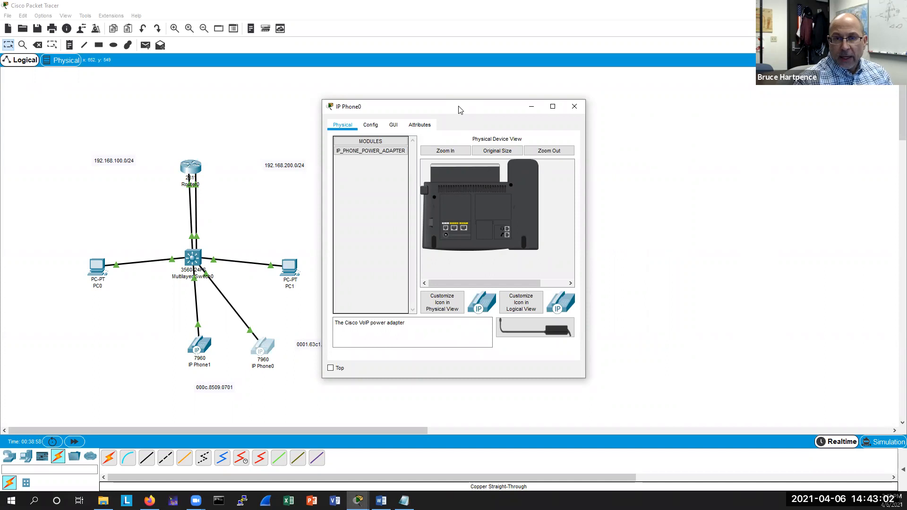
{"action": "left_click", "coordinate": [393, 125]}
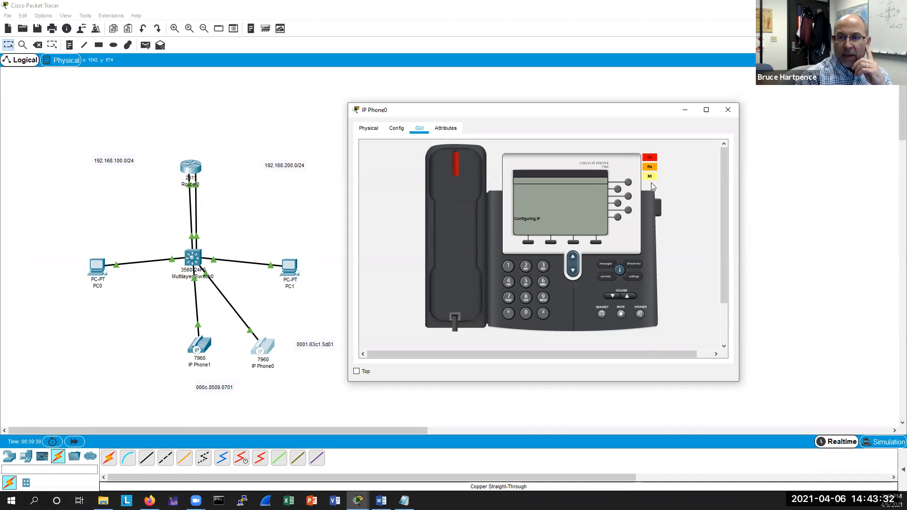
{"action": "left_click_drag", "start_coordinate": [592, 112], "coordinate": [577, 129]}
{"action": "left_click", "coordinate": [711, 128]}
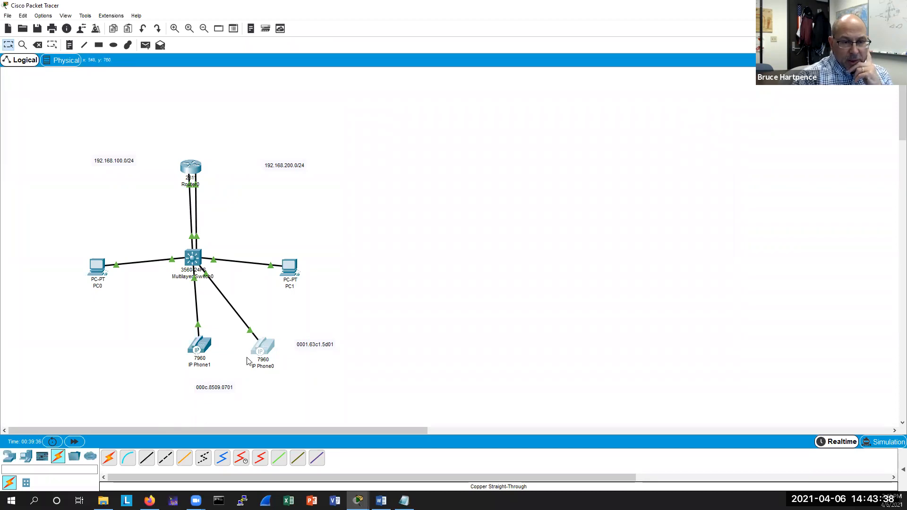
{"action": "left_click", "coordinate": [199, 349]}
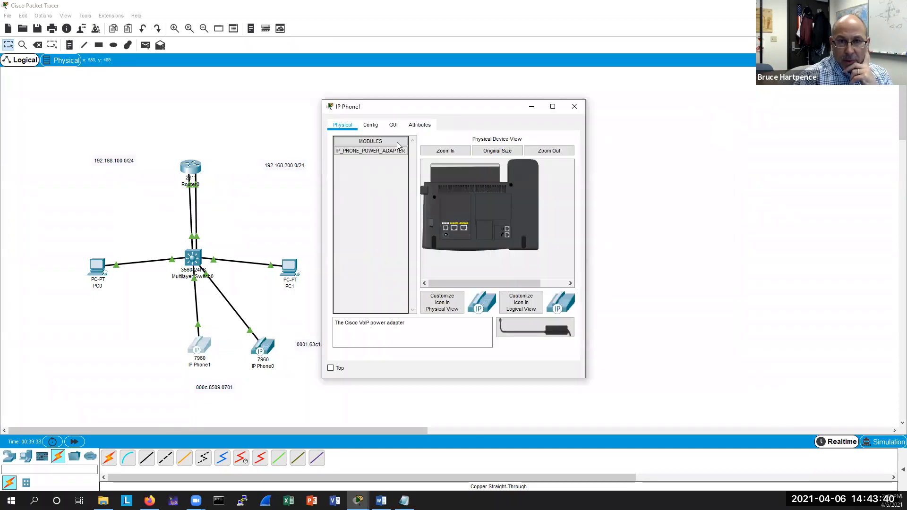
{"action": "left_click", "coordinate": [394, 125]}
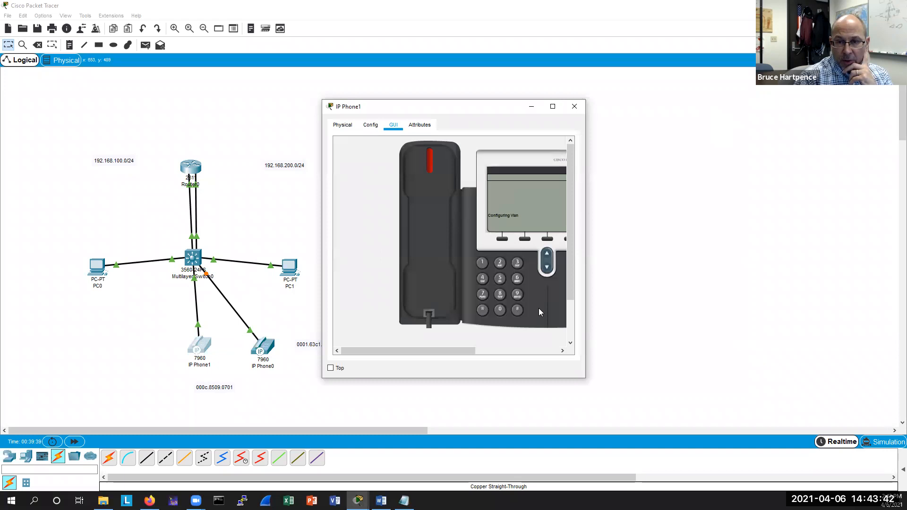
{"action": "left_click_drag", "start_coordinate": [585, 373], "coordinate": [661, 352]}
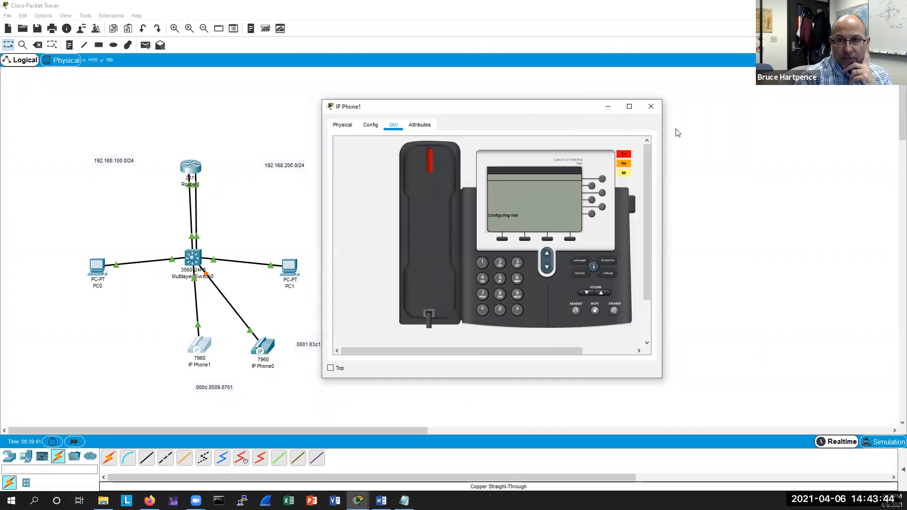
{"action": "left_click", "coordinate": [651, 108]}
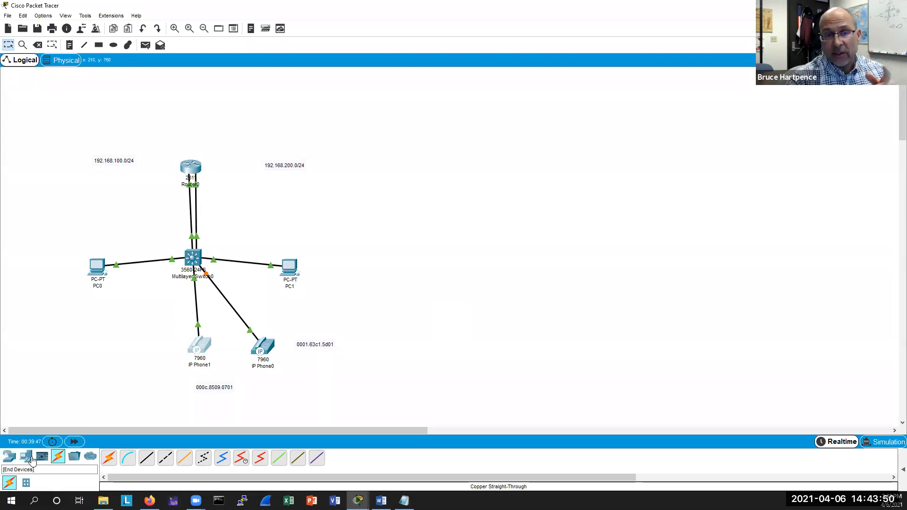
Rearrange the topology by moving both PCs, both IP phones and their MAC address labels closer to the switch.
{"action": "left_click_drag", "start_coordinate": [290, 268], "coordinate": [293, 209]}
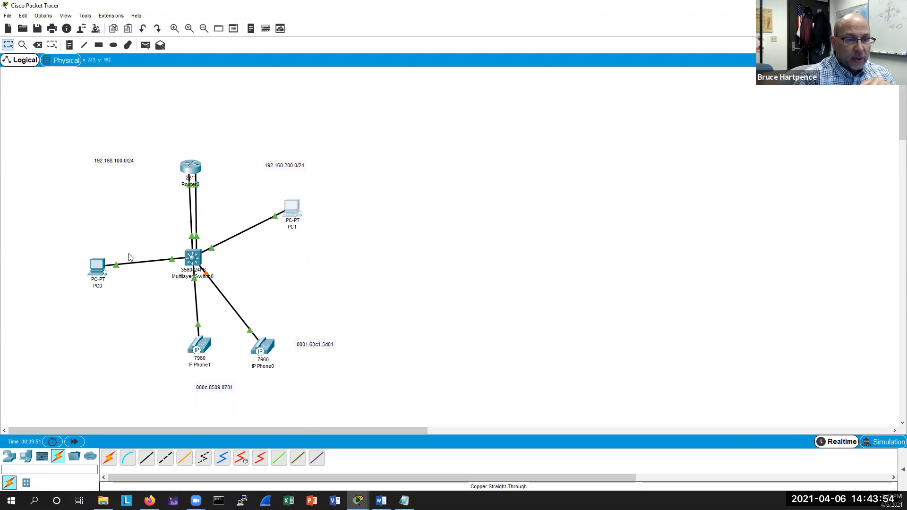
{"action": "left_click_drag", "start_coordinate": [96, 266], "coordinate": [119, 202]}
{"action": "left_click_drag", "start_coordinate": [199, 346], "coordinate": [122, 336]}
{"action": "left_click_drag", "start_coordinate": [210, 390], "coordinate": [110, 380]}
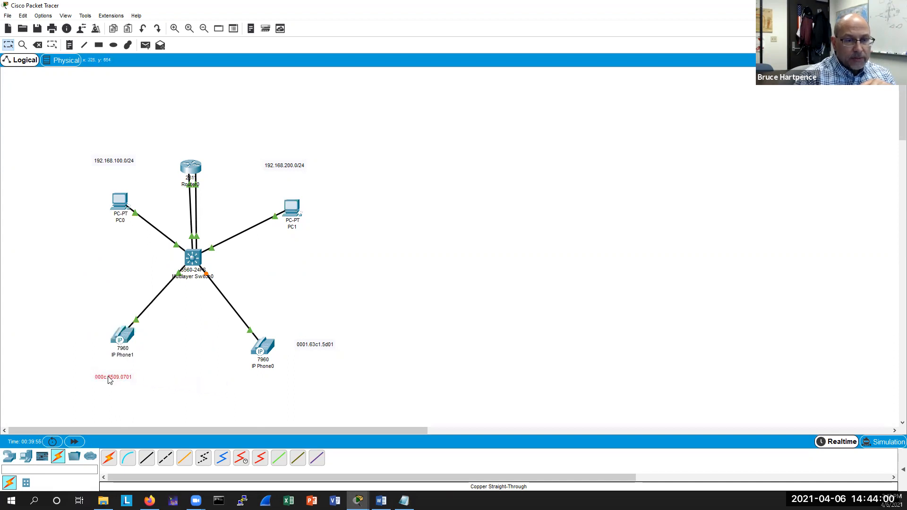
{"action": "left_click_drag", "start_coordinate": [263, 347], "coordinate": [217, 338]}
{"action": "left_click_drag", "start_coordinate": [314, 348], "coordinate": [218, 377]}
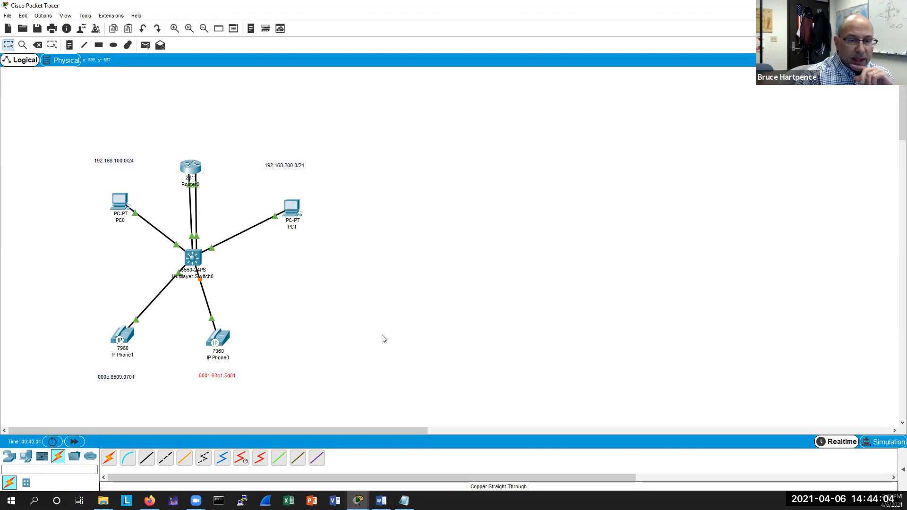
Open the multilayer switch's CLI and review the interface log messages.
{"action": "left_click", "coordinate": [203, 260]}
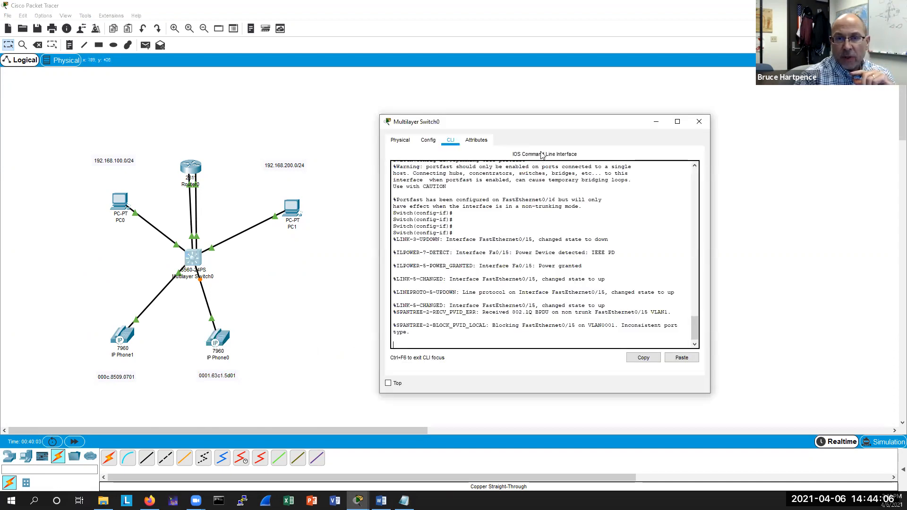
{"action": "left_click_drag", "start_coordinate": [543, 122], "coordinate": [507, 118]}
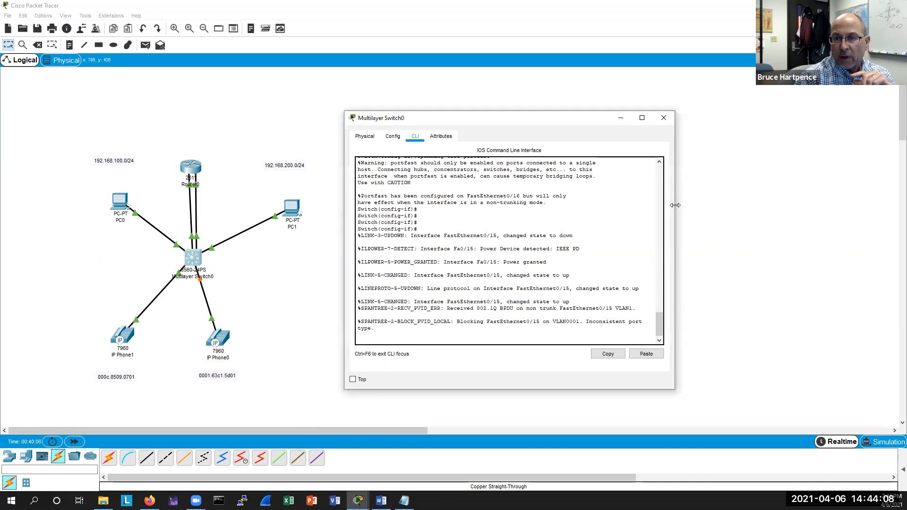
{"action": "left_click_drag", "start_coordinate": [674, 205], "coordinate": [741, 205]}
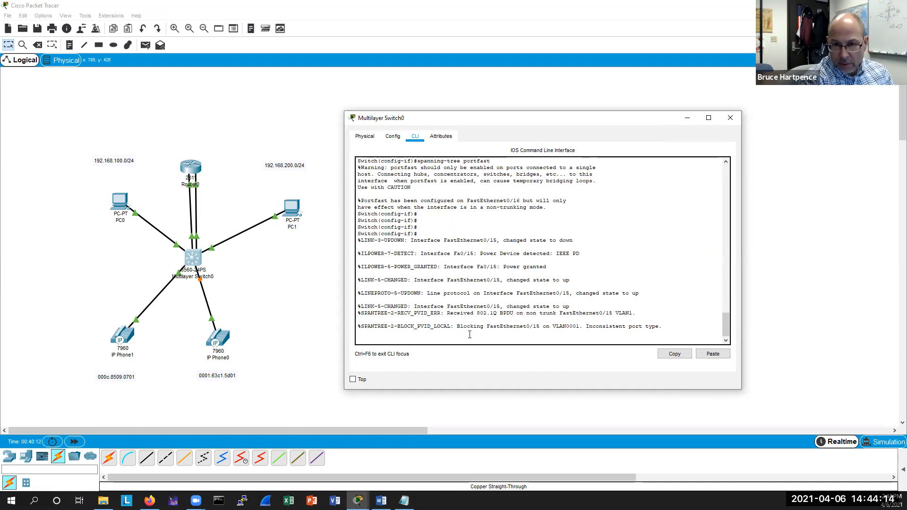
{"action": "key", "text": "Return"}
{"action": "key", "text": "Return"}
{"action": "key", "text": "Return"}
{"action": "key", "text": "Return"}
{"action": "key", "text": "Return"}
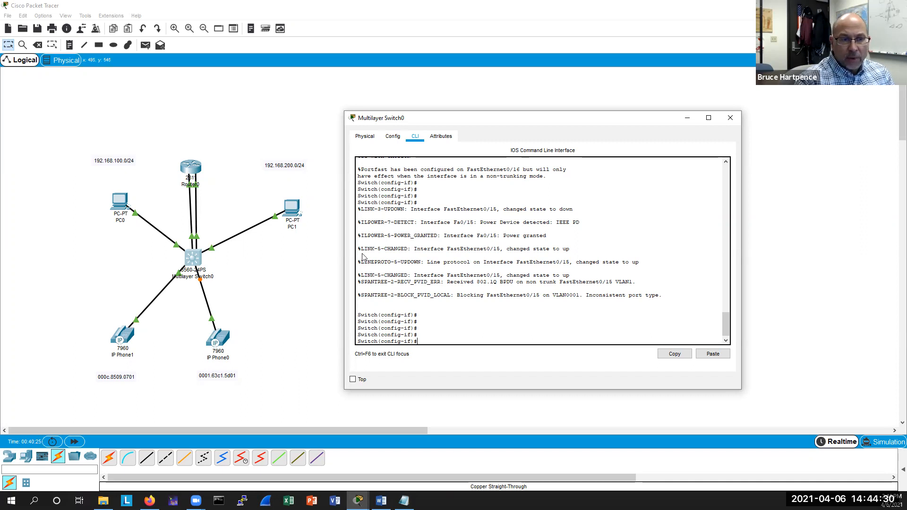
{"action": "left_click", "coordinate": [730, 118]}
{"action": "left_click", "coordinate": [195, 257]}
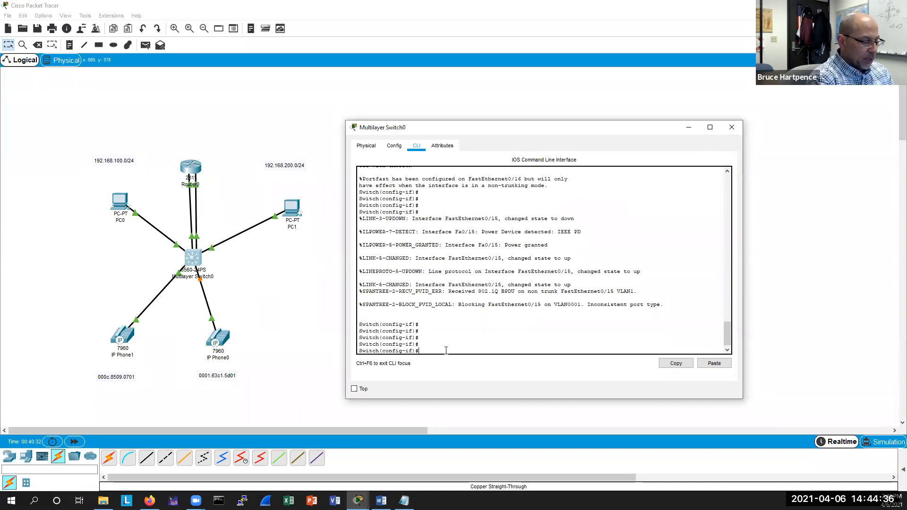
Enter interface FastEthernet0/24 on the multilayer switch and start a switchport access command, then erase it and close the CLI.
{"action": "type", "text": "int f0/2"}
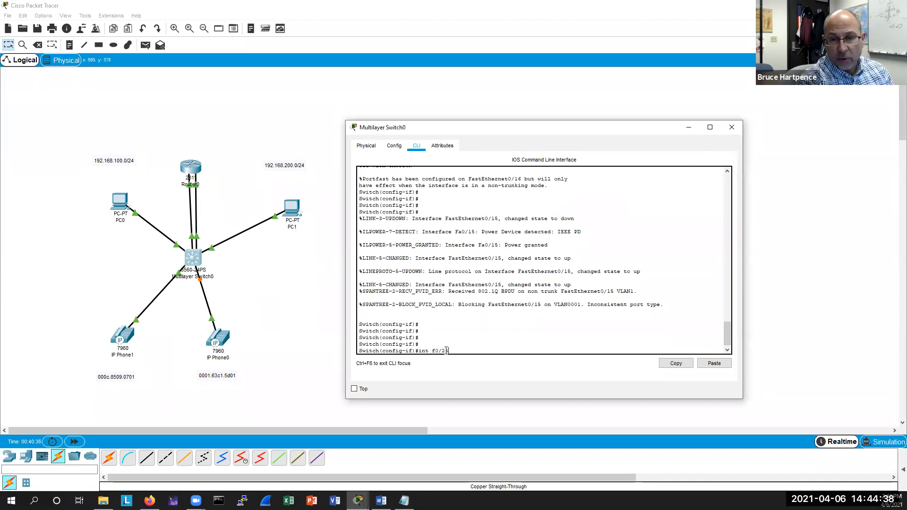
{"action": "type", "text": "4"}
{"action": "key", "text": "Return"}
{"action": "key", "text": "Return"}
{"action": "key", "text": "Return"}
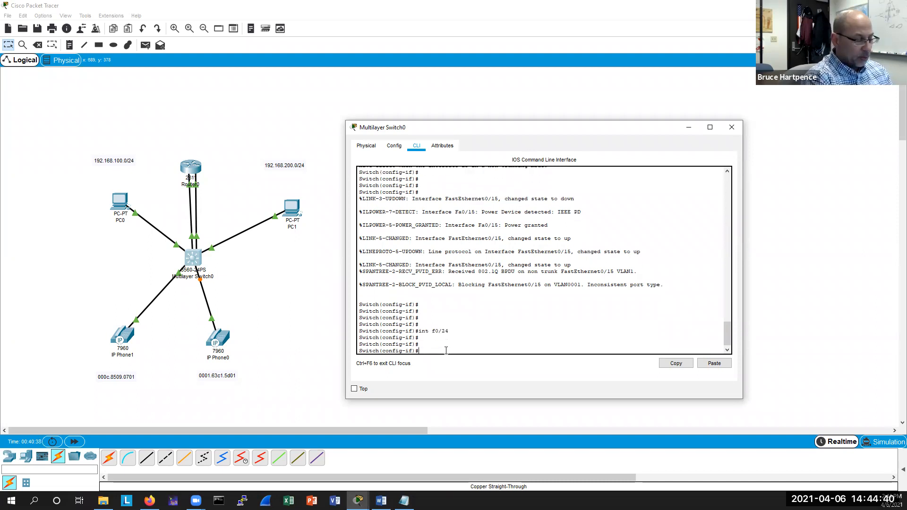
{"action": "type", "text": "sw"}
{"action": "key", "text": "Tab"}
{"action": "type", "text": "acces"}
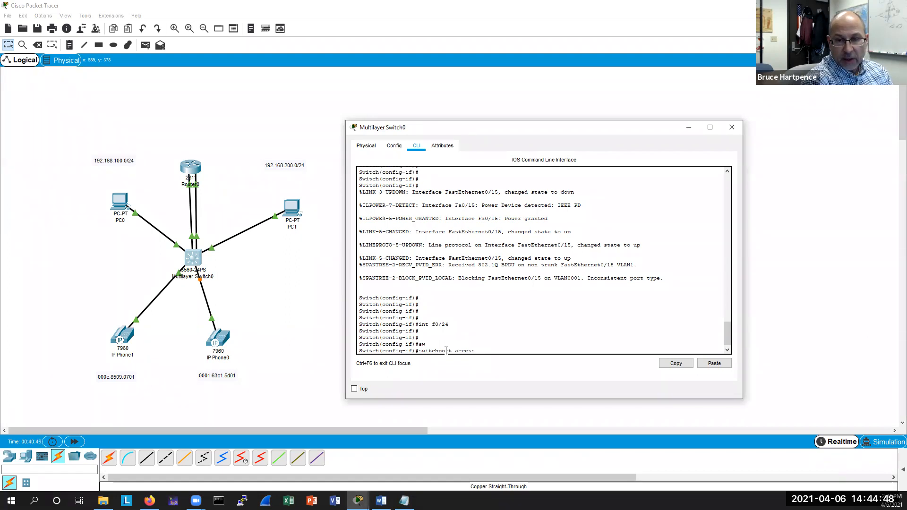
{"action": "key", "text": "BackSpace"}
{"action": "key", "text": "BackSpace"}
{"action": "key", "text": "BackSpace"}
{"action": "key", "text": "BackSpace"}
{"action": "key", "text": "BackSpace"}
{"action": "key", "text": "BackSpace"}
{"action": "key", "text": "BackSpace"}
{"action": "key", "text": "BackSpace"}
{"action": "key", "text": "BackSpace"}
{"action": "key", "text": "BackSpace"}
{"action": "key", "text": "BackSpace"}
{"action": "key", "text": "BackSpace"}
{"action": "key", "text": "BackSpace"}
{"action": "key", "text": "BackSpace"}
{"action": "key", "text": "BackSpace"}
{"action": "key", "text": "BackSpace"}
{"action": "key", "text": "BackSpace"}
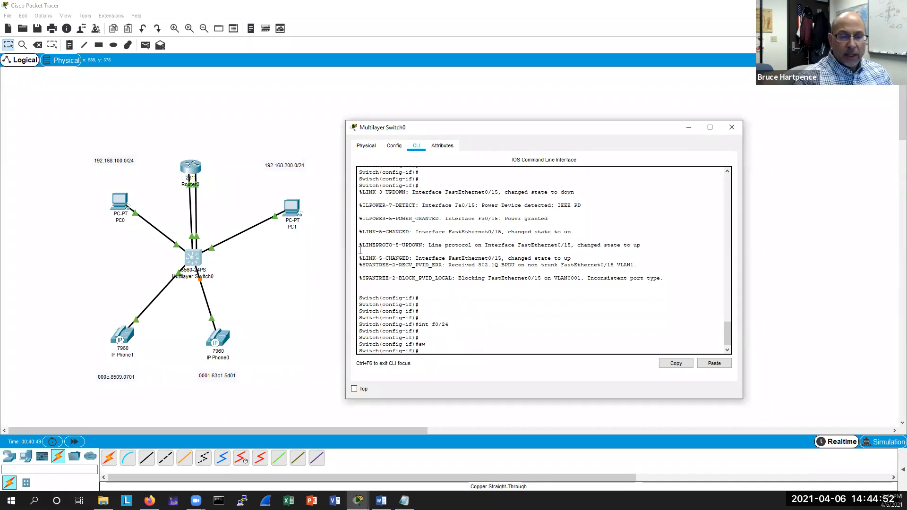
{"action": "left_click", "coordinate": [769, 146]}
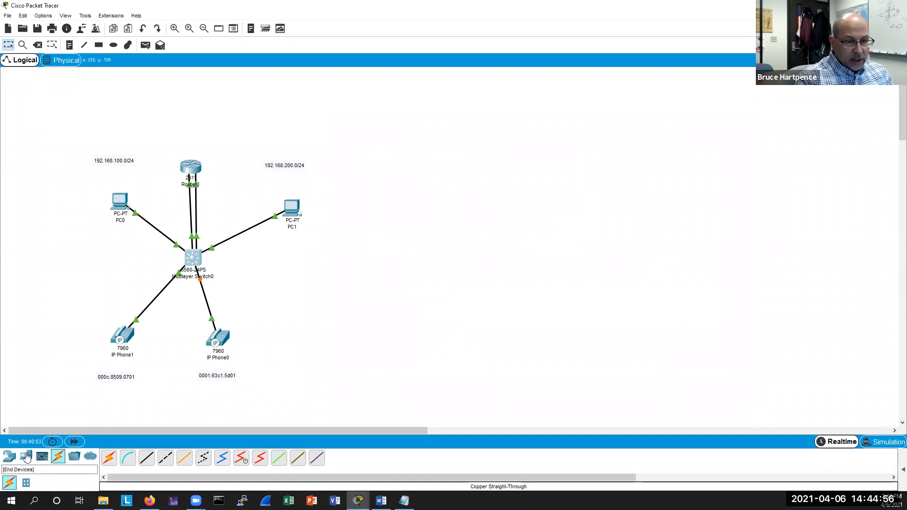
Add a new PC and a 7960 IP phone to the workspace to the right of the multilayer switch.
{"action": "left_click", "coordinate": [25, 457]}
{"action": "left_click_drag", "start_coordinate": [108, 457], "coordinate": [370, 323]}
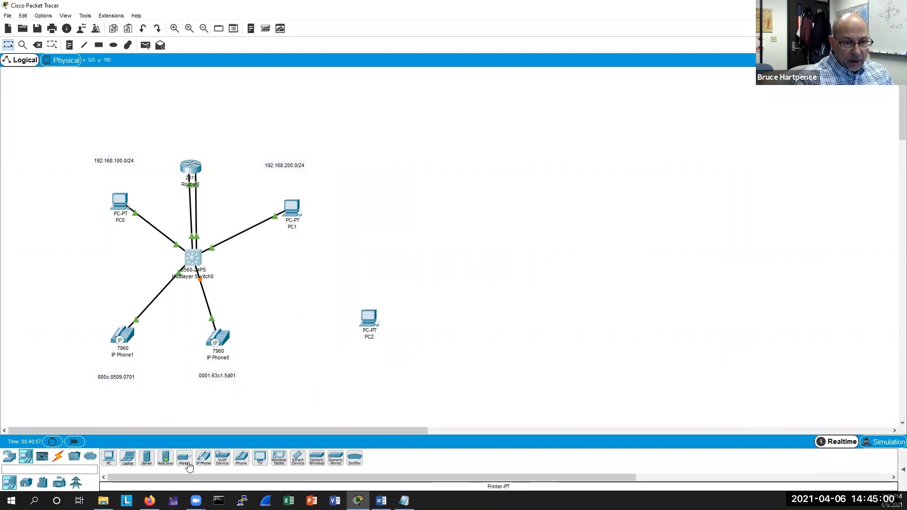
{"action": "left_click_drag", "start_coordinate": [203, 457], "coordinate": [305, 297]}
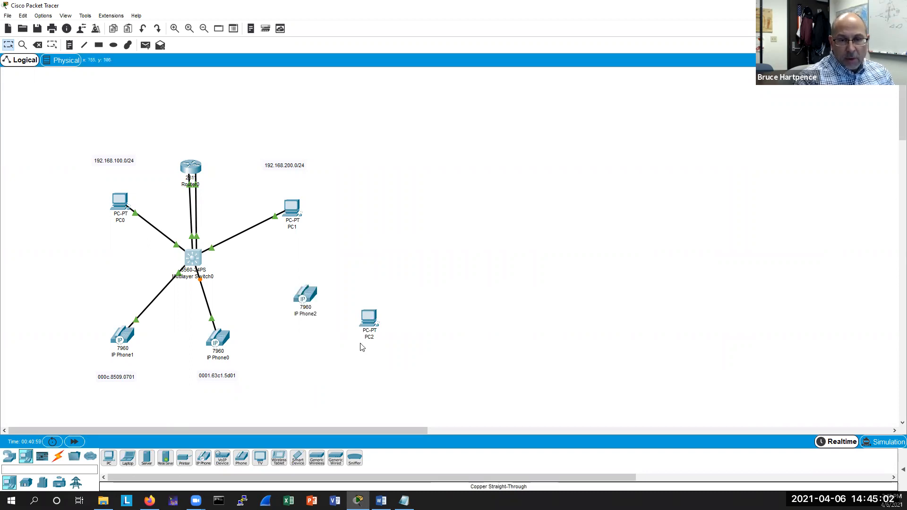
{"action": "left_click_drag", "start_coordinate": [373, 322], "coordinate": [391, 313]}
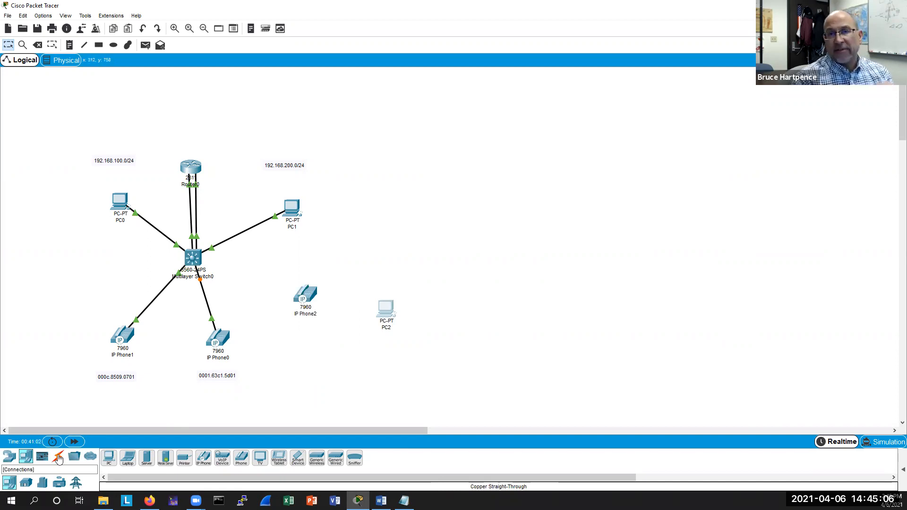
Connect PC2's FastEthernet0 to IP Phone2's PC port with a copper straight-through cable.
{"action": "left_click", "coordinate": [58, 458]}
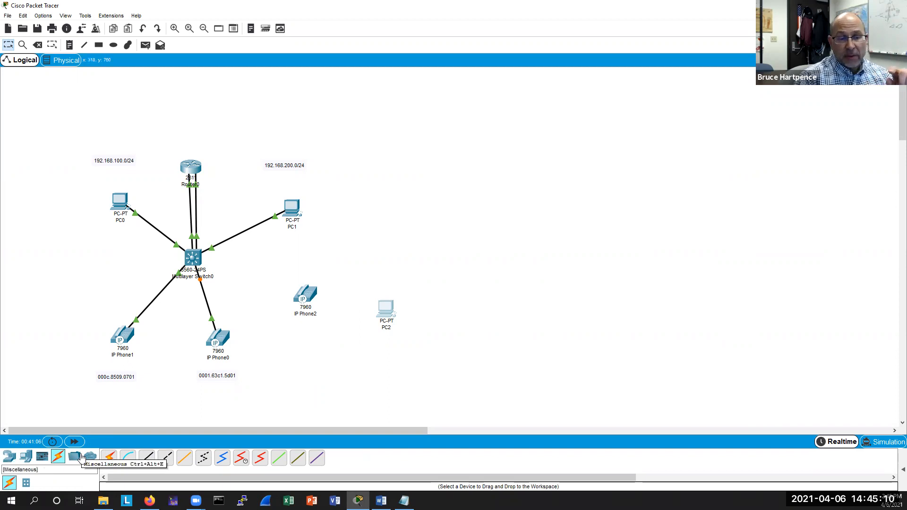
{"action": "left_click", "coordinate": [147, 458]}
{"action": "left_click", "coordinate": [385, 308]}
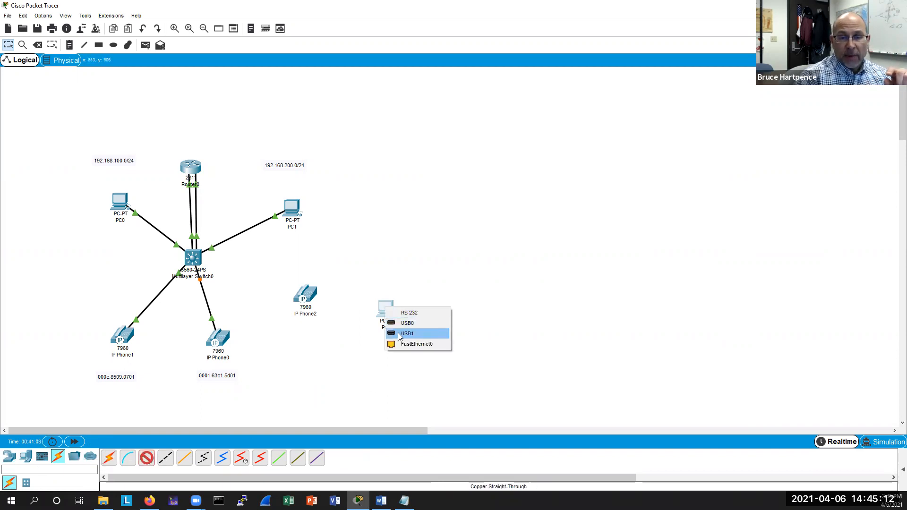
{"action": "left_click", "coordinate": [410, 346]}
{"action": "left_click", "coordinate": [308, 294]}
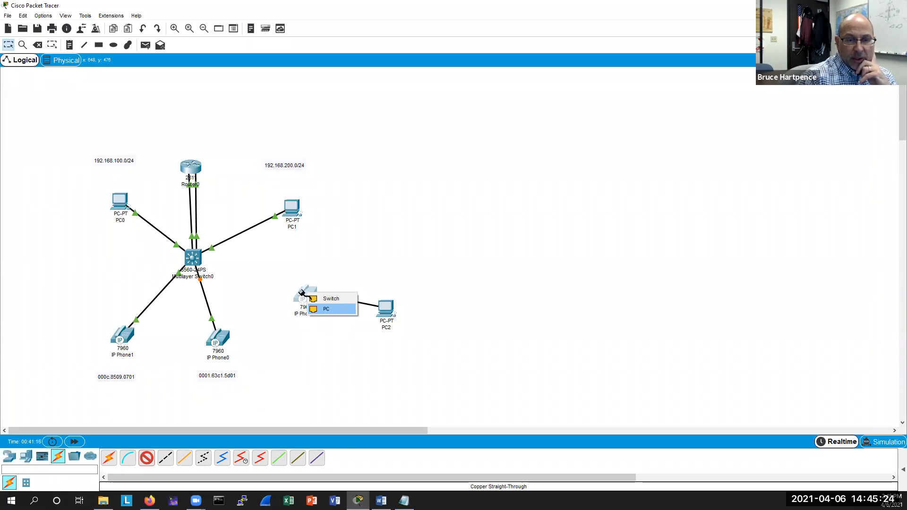
{"action": "left_click", "coordinate": [326, 309]}
Cable IP Phone2's Switch port to the multilayer switch's FastEthernet0/3 with copper straight-through, and nudge the phone and PC2 into place.
{"action": "left_click", "coordinate": [147, 458]}
{"action": "left_click", "coordinate": [305, 292]}
{"action": "left_click", "coordinate": [331, 298]}
{"action": "left_click", "coordinate": [195, 255]}
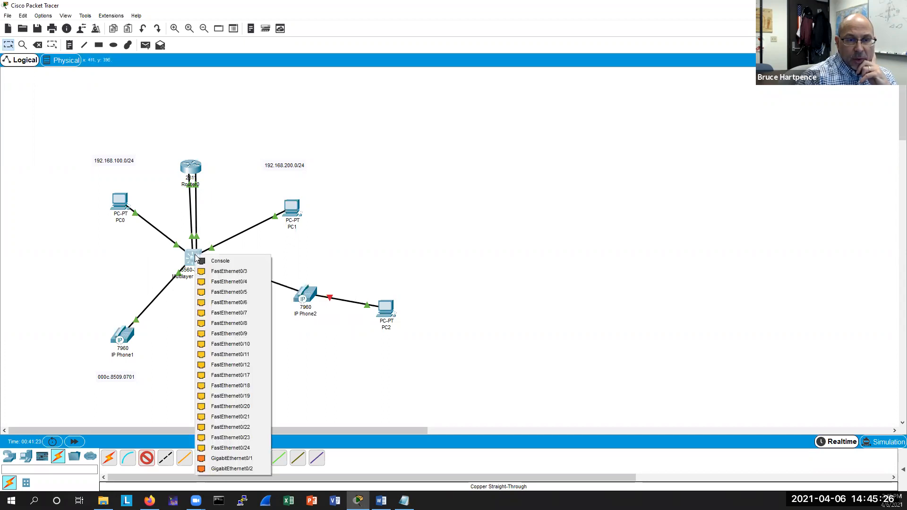
{"action": "left_click", "coordinate": [242, 276]}
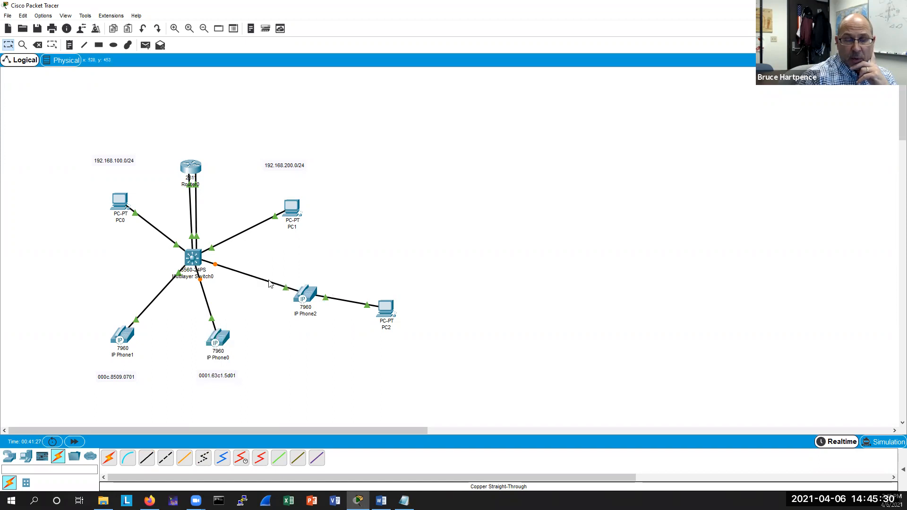
{"action": "left_click_drag", "start_coordinate": [296, 288], "coordinate": [297, 280]}
{"action": "left_click_drag", "start_coordinate": [386, 307], "coordinate": [402, 304]}
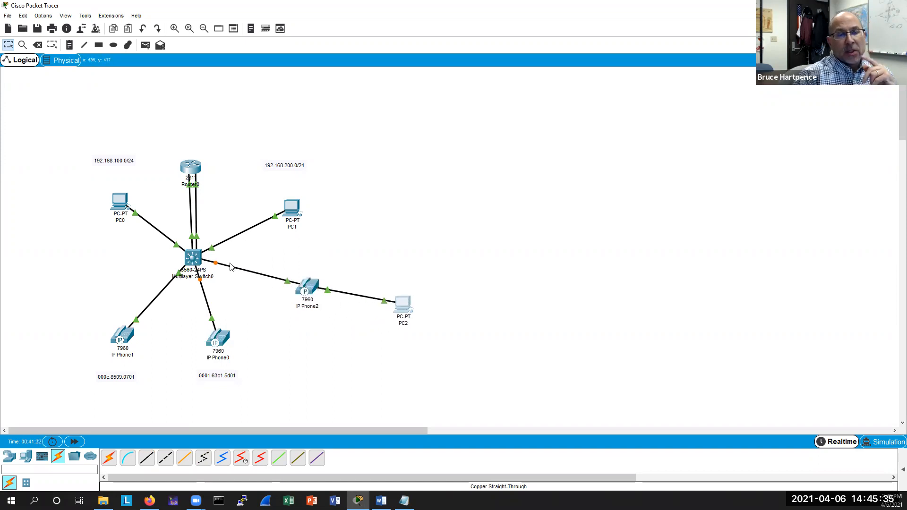
Open the multilayer switch CLI, leave configuration mode and display the MAC address table.
{"action": "left_click", "coordinate": [194, 259]}
{"action": "left_click_drag", "start_coordinate": [467, 106], "coordinate": [636, 136]}
{"action": "left_click", "coordinate": [625, 270]}
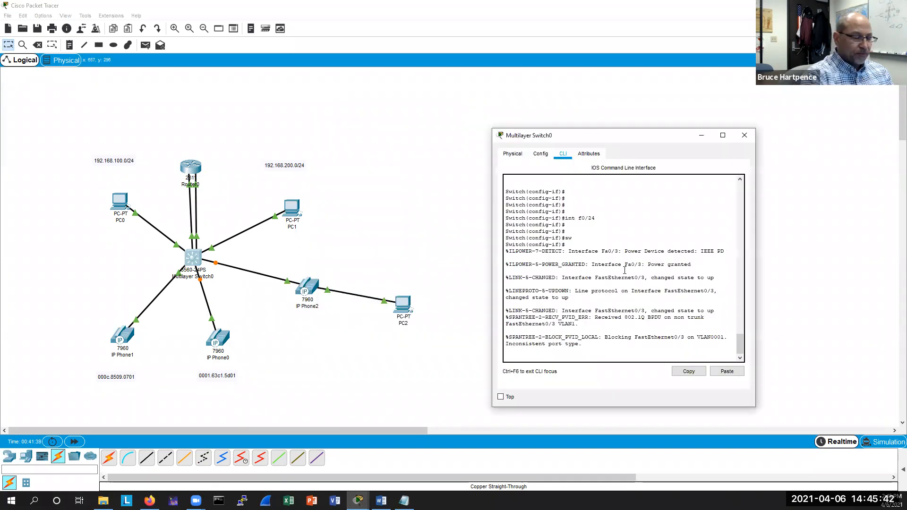
{"action": "key", "text": "Return"}
{"action": "key", "text": "Return"}
{"action": "key", "text": "Return"}
{"action": "key", "text": "Return"}
{"action": "key", "text": "Return"}
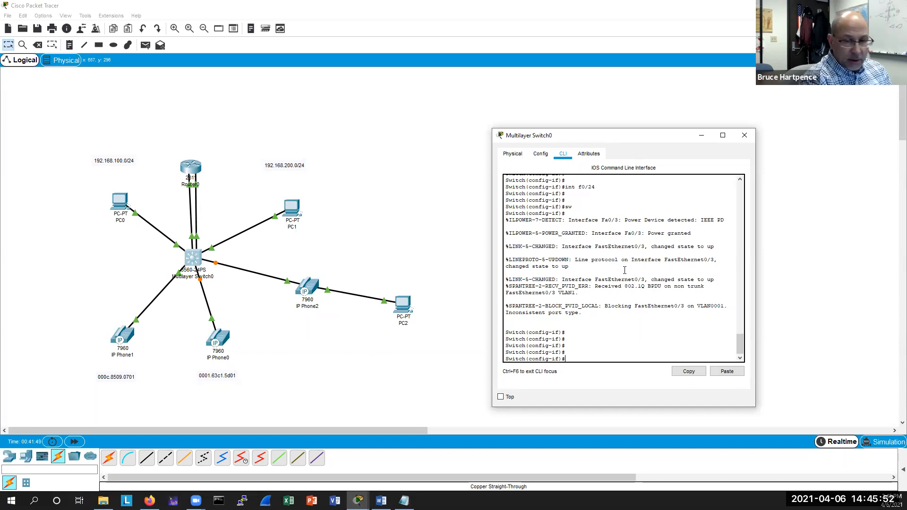
{"action": "key", "text": "ctrl+z"}
{"action": "key", "text": "Return"}
{"action": "key", "text": "Return"}
{"action": "key", "text": "Return"}
{"action": "type", "text": "sh "}
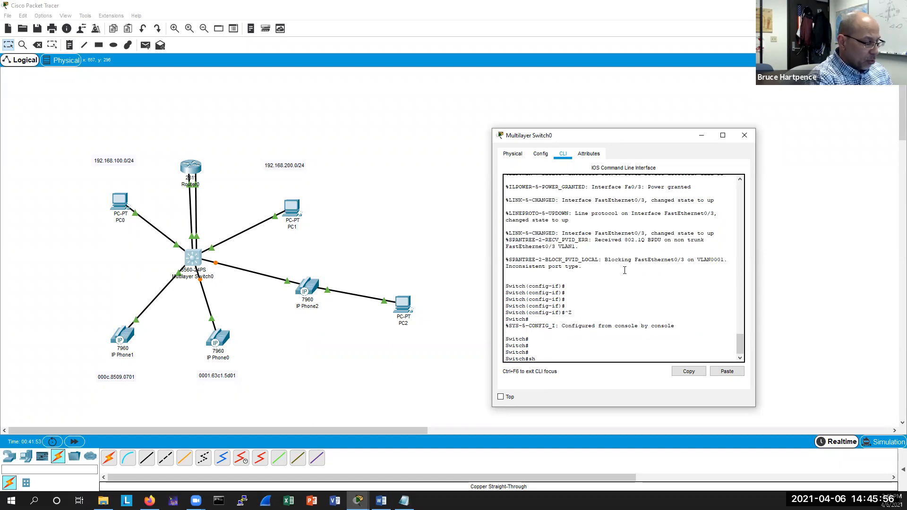
{"action": "type", "text": "mac add"}
{"action": "key", "text": "Tab"}
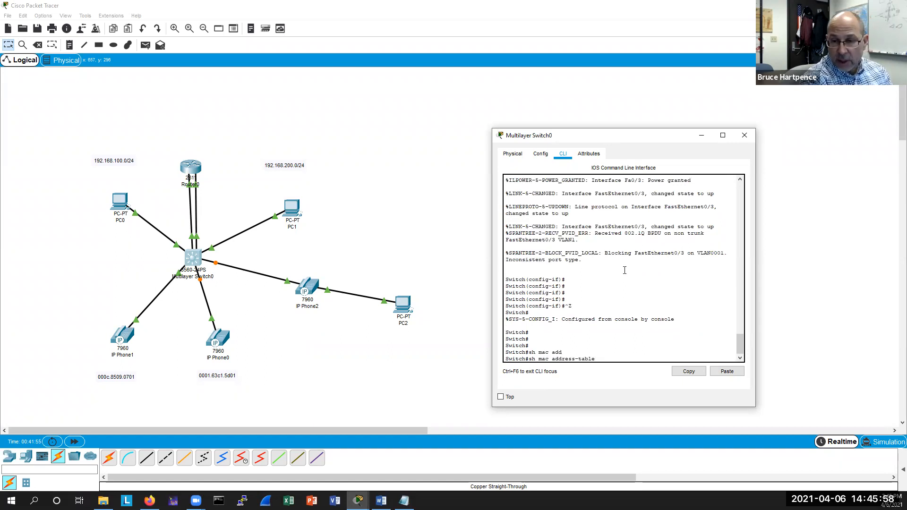
{"action": "key", "text": "Return"}
{"action": "key", "text": "Return"}
{"action": "key", "text": "Return"}
{"action": "key", "text": "Return"}
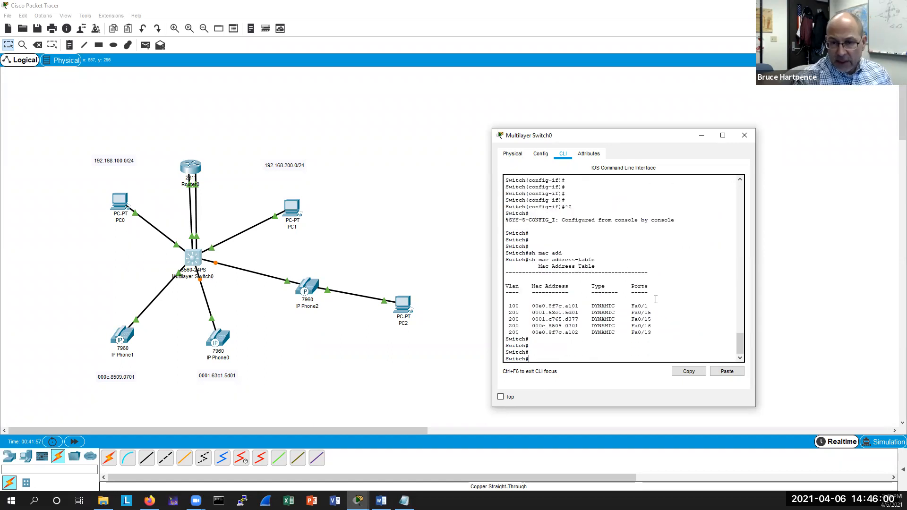
Add a text note reading "port 3" beside the switch's link to IP Phone2.
{"action": "left_click", "coordinate": [206, 261]}
{"action": "left_click", "coordinate": [213, 274]}
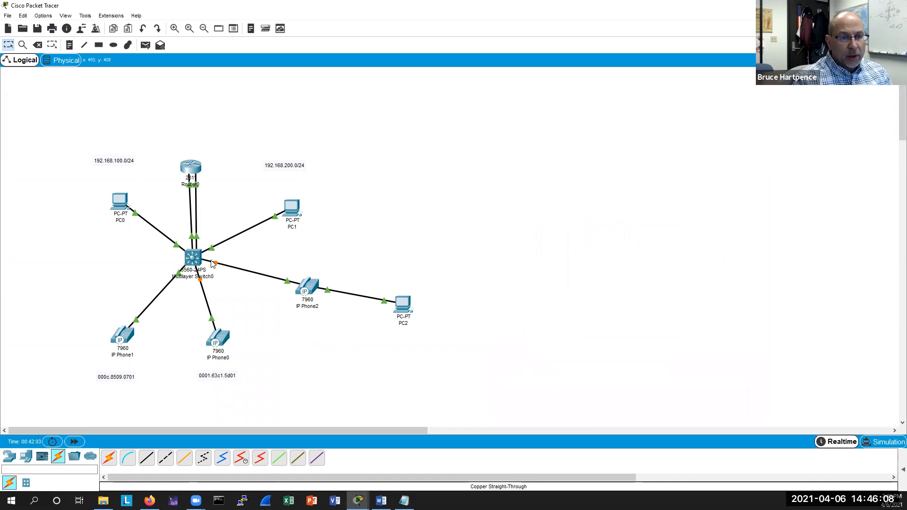
{"action": "key", "text": "n"}
{"action": "left_click", "coordinate": [230, 261]}
{"action": "type", "text": "port 3"}
{"action": "left_click", "coordinate": [366, 254]}
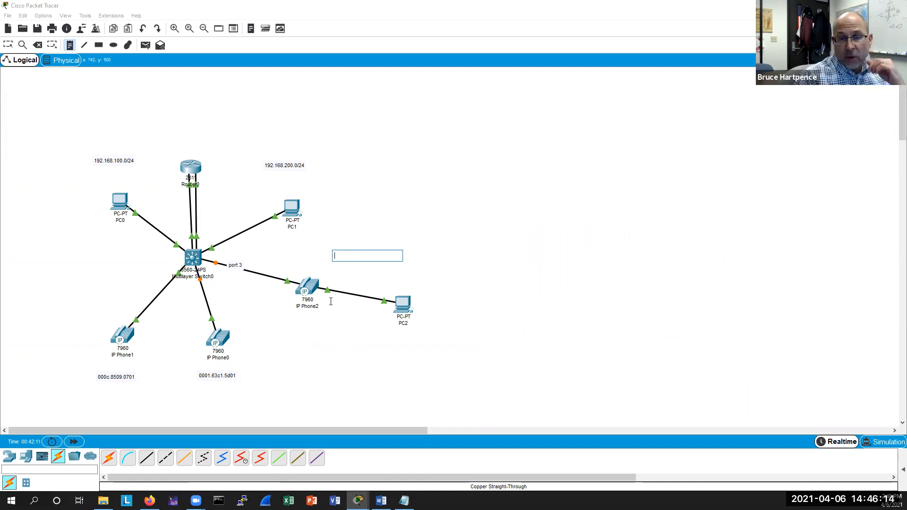
{"action": "key", "text": "Escape"}
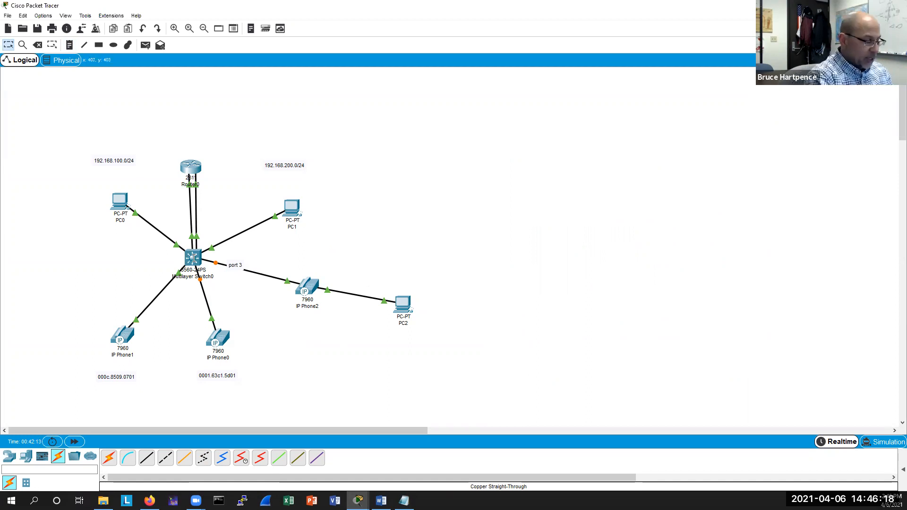
Display the switch's VLAN table and check which VLAN port Fa0/3 belongs to.
{"action": "left_click", "coordinate": [193, 258]}
{"action": "type", "text": "sh vla"}
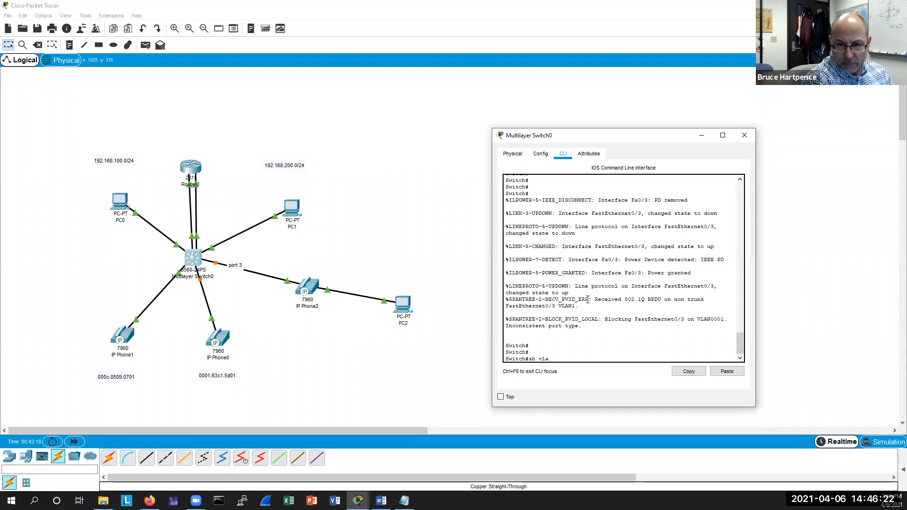
{"action": "key", "text": "Return"}
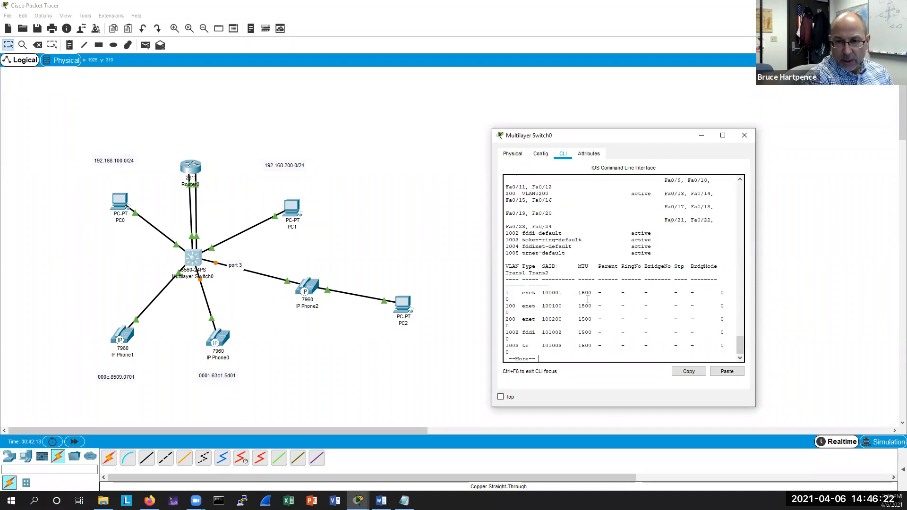
{"action": "left_click_drag", "start_coordinate": [756, 238], "coordinate": [843, 239]}
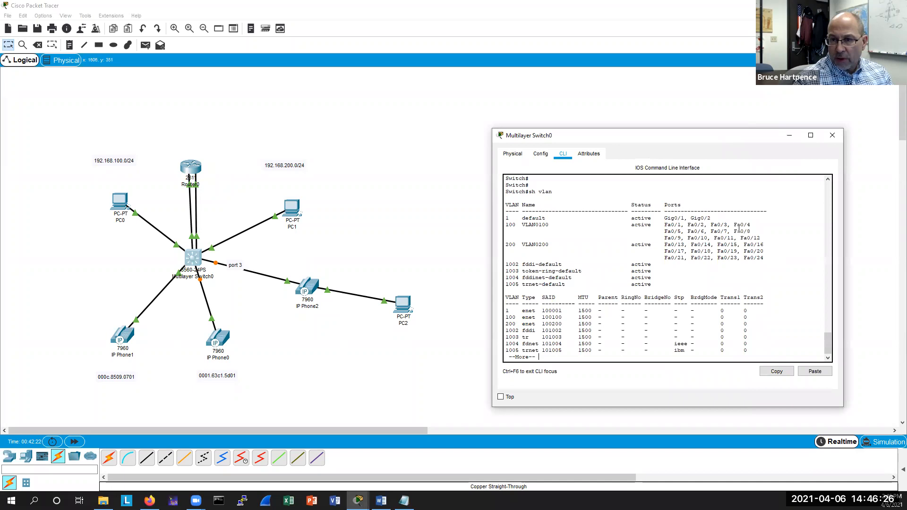
{"action": "double_click", "coordinate": [719, 225]}
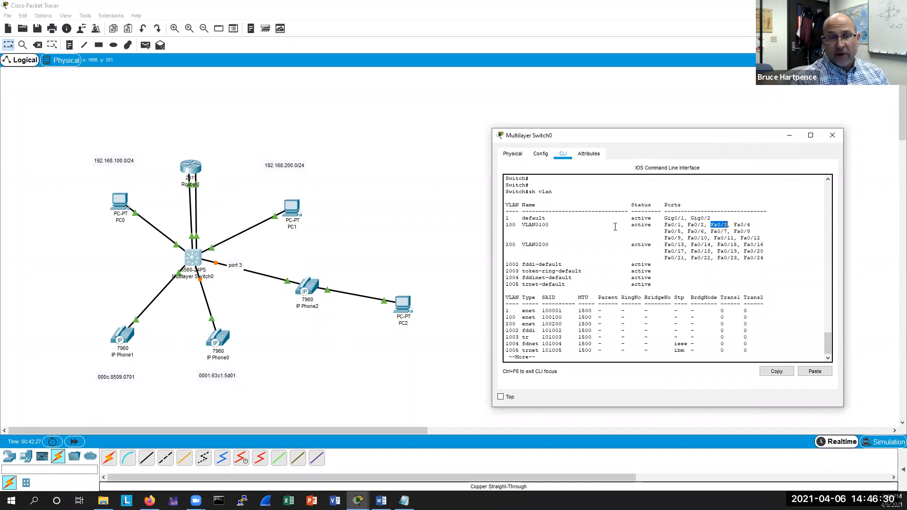
{"action": "left_click", "coordinate": [564, 345]}
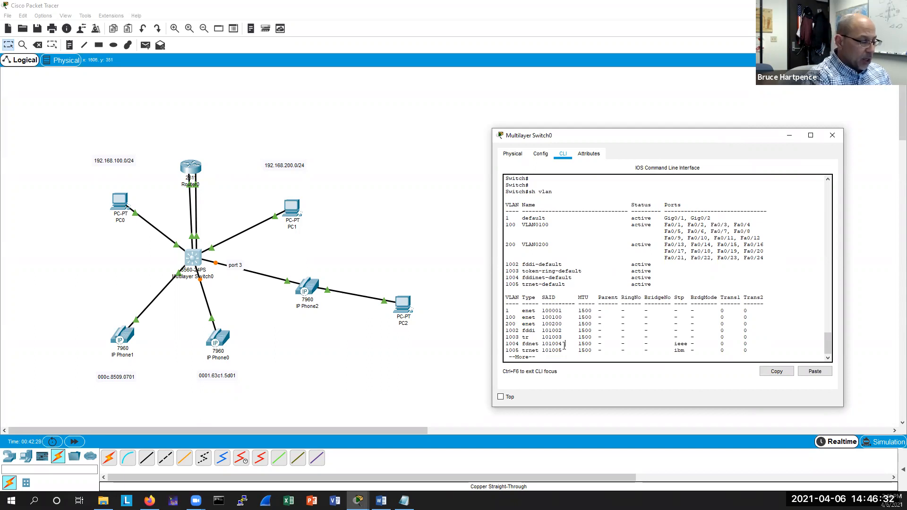
{"action": "key", "text": "Return"}
{"action": "key", "text": "Return"}
{"action": "key", "text": "Return"}
{"action": "key", "text": "Return"}
{"action": "key", "text": "Return"}
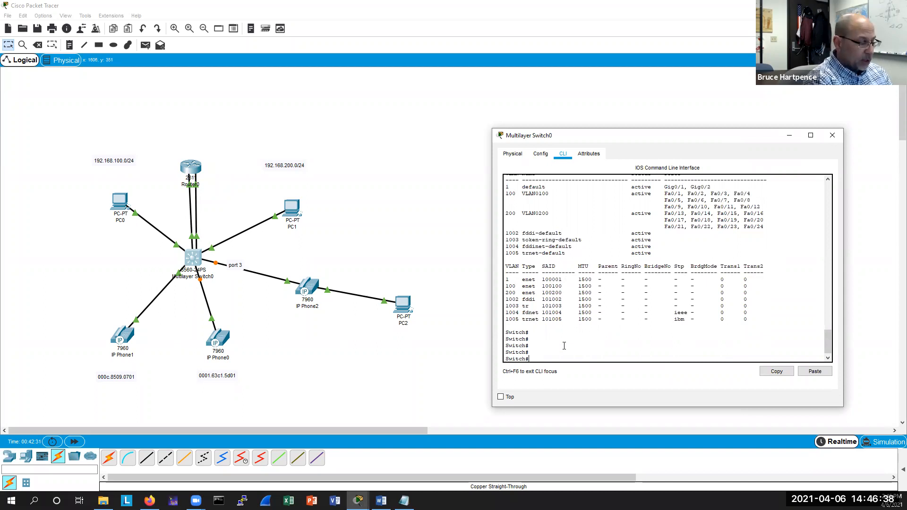
Enter configuration for interface FastEthernet0/3 and list the available interface commands for setting a voice VLAN.
{"action": "type", "text": "conf t"}
{"action": "key", "text": "Return"}
{"action": "type", "text": "int f0"}
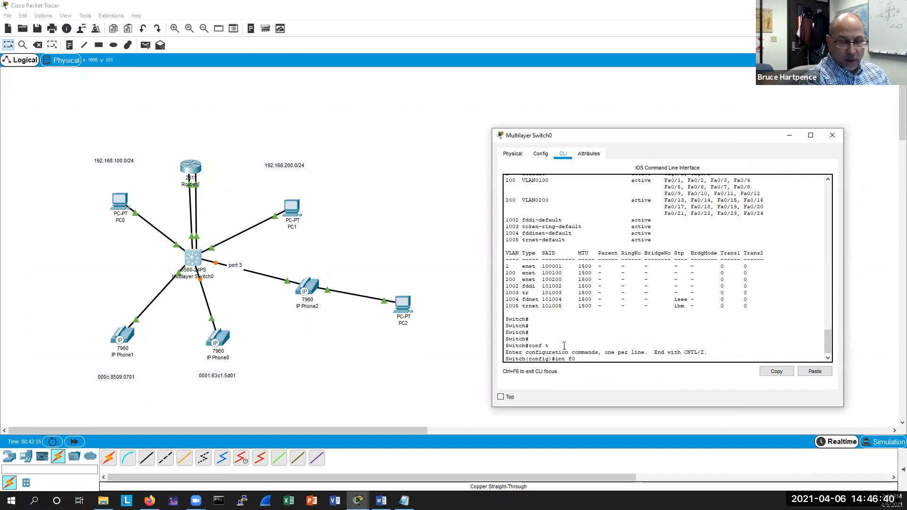
{"action": "type", "text": "/3"}
{"action": "key", "text": "Return"}
{"action": "key", "text": "Return"}
{"action": "key", "text": "Return"}
{"action": "type", "text": "voice "}
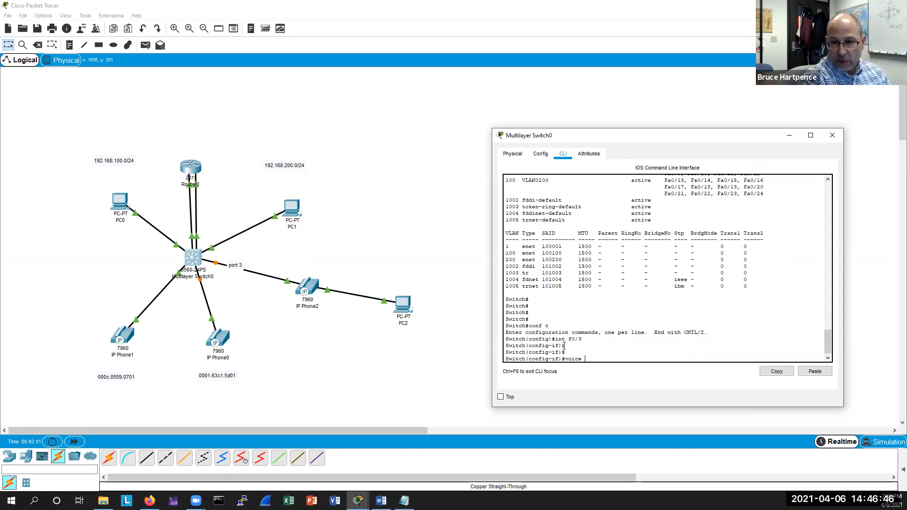
{"action": "type", "text": "v?"}
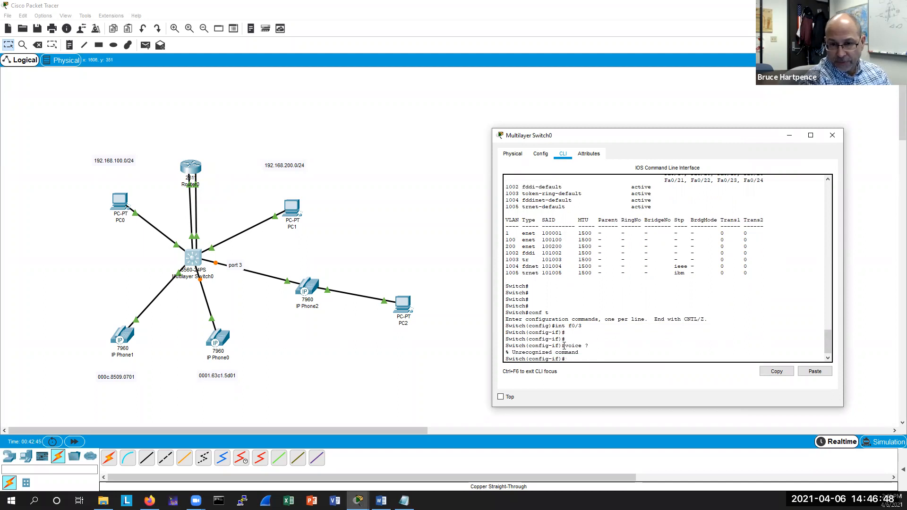
{"action": "type", "text": "?"}
{"action": "key", "text": "space"}
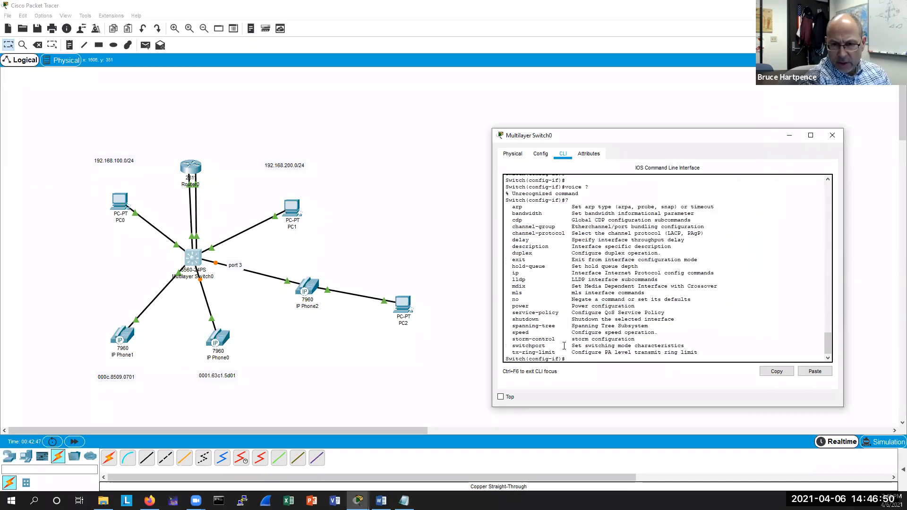
Assign voice VLAN 200 to interface FastEthernet0/3 on the multilayer switch.
{"action": "type", "text": "sw"}
{"action": "key", "text": "Tab"}
{"action": "type", "text": "?"}
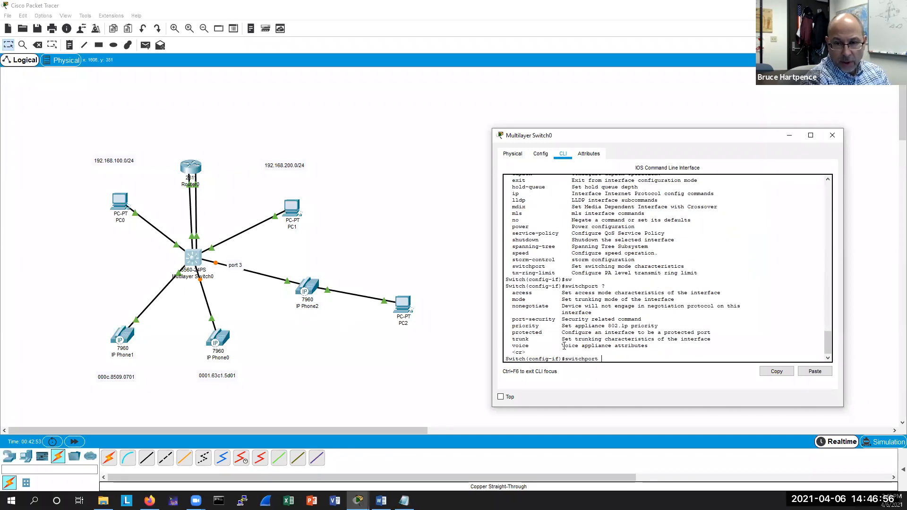
{"action": "type", "text": "v"}
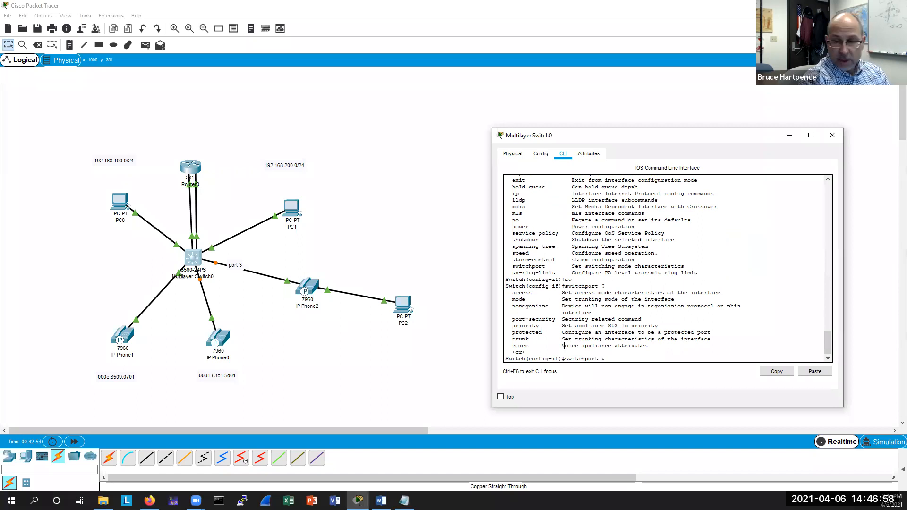
{"action": "key", "text": "Tab"}
{"action": "type", "text": "?"}
{"action": "type", "text": "vl"}
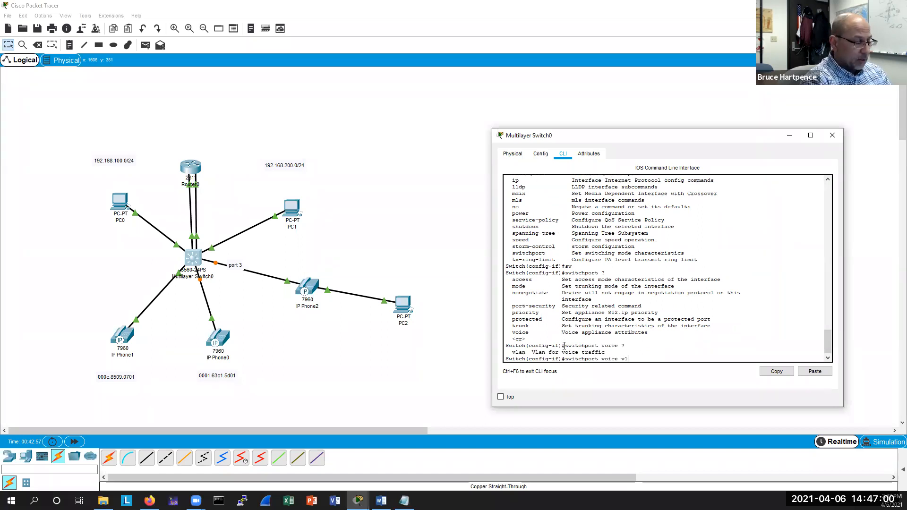
{"action": "key", "text": "Tab"}
{"action": "type", "text": "200"}
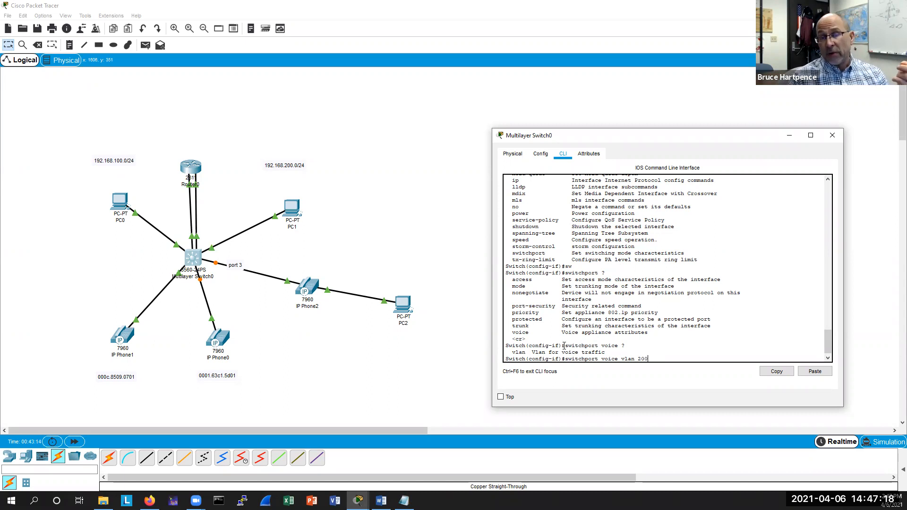
{"action": "key", "text": "Return"}
{"action": "key", "text": "Return"}
{"action": "key", "text": "Return"}
{"action": "key", "text": "Return"}
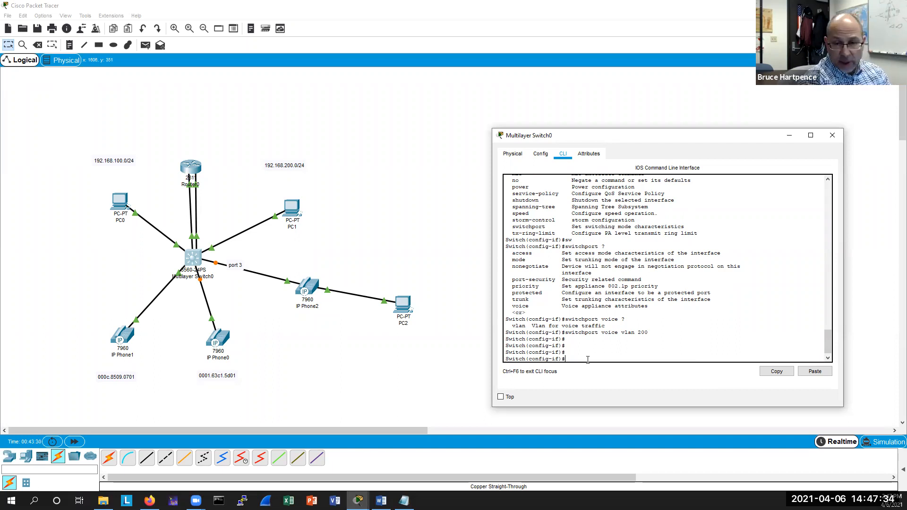
Enable spanning-tree portfast on interface FastEthernet0/3.
{"action": "type", "text": "sw"}
{"action": "key", "text": "Tab"}
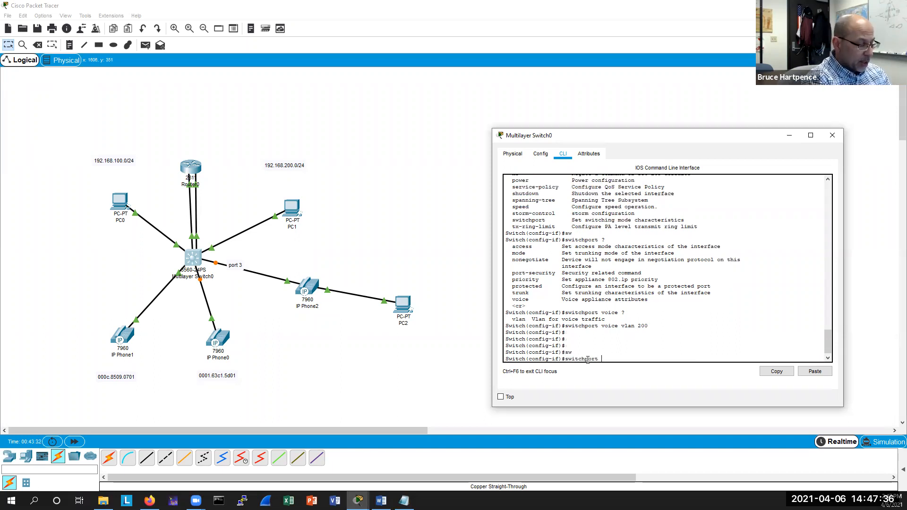
{"action": "key", "text": "BackSpace"}
{"action": "key", "text": "BackSpace"}
{"action": "key", "text": "BackSpace"}
{"action": "key", "text": "BackSpace"}
{"action": "key", "text": "BackSpace"}
{"action": "key", "text": "BackSpace"}
{"action": "key", "text": "BackSpace"}
{"action": "key", "text": "BackSpace"}
{"action": "key", "text": "BackSpace"}
{"action": "key", "text": "BackSpace"}
{"action": "type", "text": "spa"}
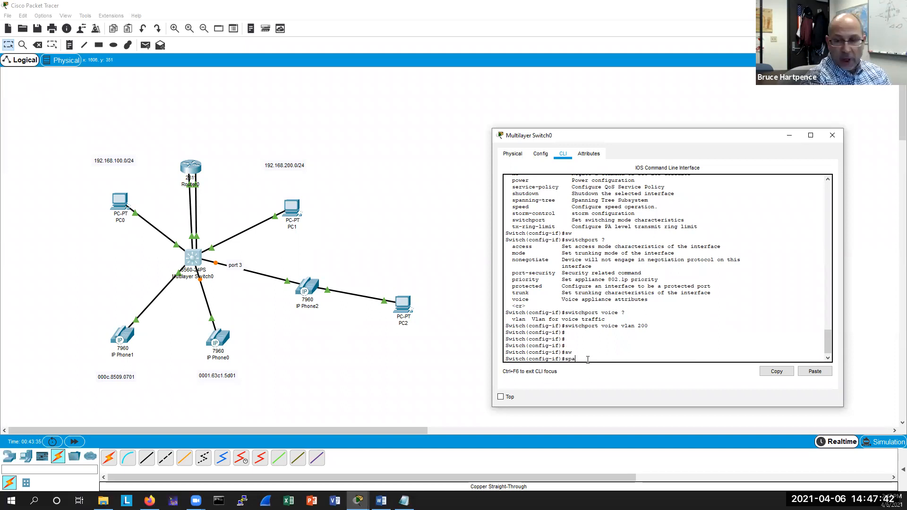
{"action": "type", "text": "n"}
{"action": "key", "text": "Tab"}
{"action": "type", "text": "portfast"}
{"action": "key", "text": "Return"}
{"action": "key", "text": "Return"}
{"action": "key", "text": "Return"}
{"action": "key", "text": "Return"}
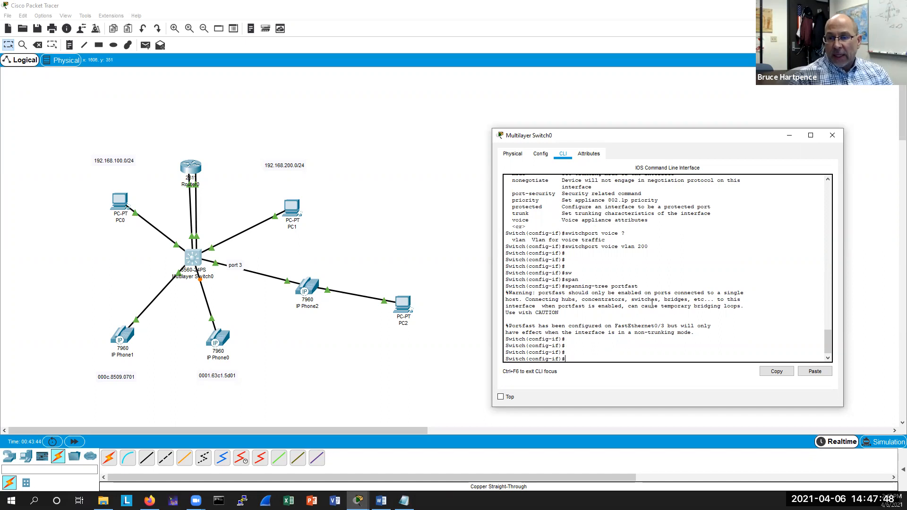
{"action": "left_click_drag", "start_coordinate": [631, 298], "coordinate": [658, 299]}
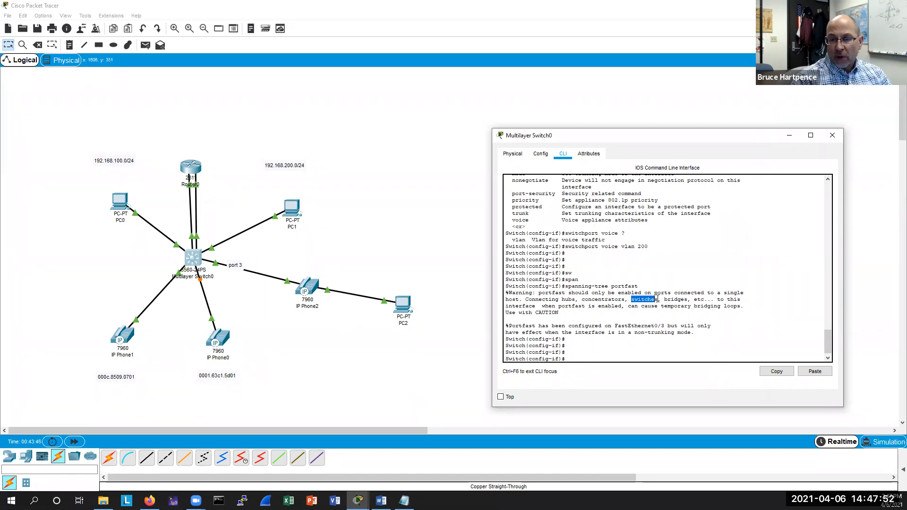
{"action": "left_click", "coordinate": [581, 380]}
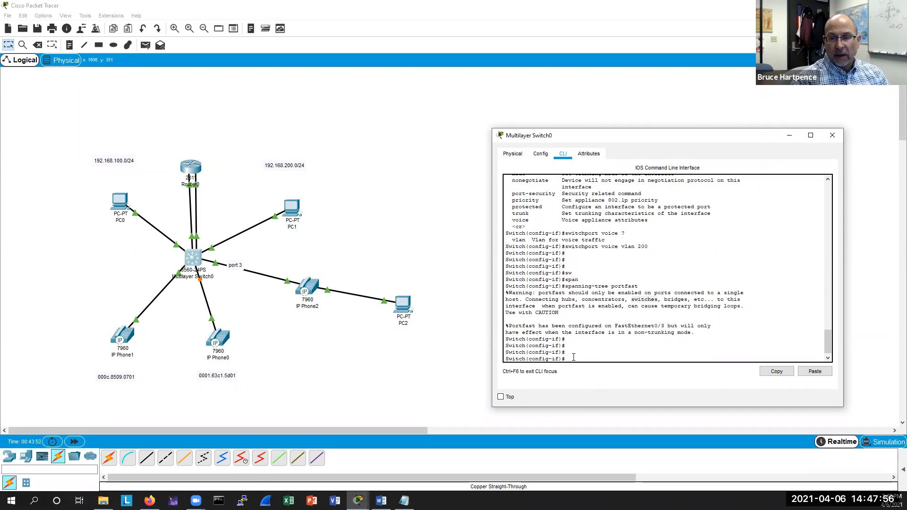
{"action": "key", "text": "Return"}
{"action": "key", "text": "Return"}
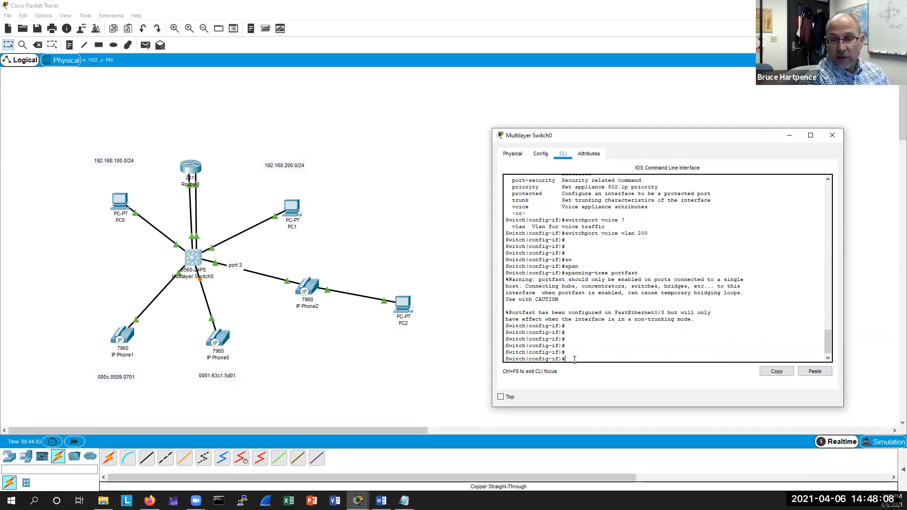
Leave the switch's configuration mode and display the MAC address table.
{"action": "type", "text": "eixt"}
{"action": "key", "text": "Return"}
{"action": "key", "text": "Return"}
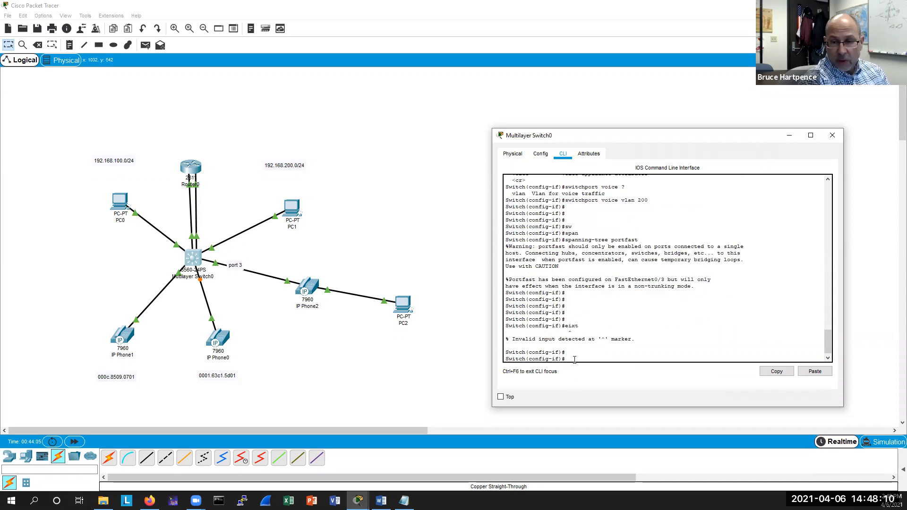
{"action": "key", "text": "ctrl+z"}
{"action": "key", "text": "Return"}
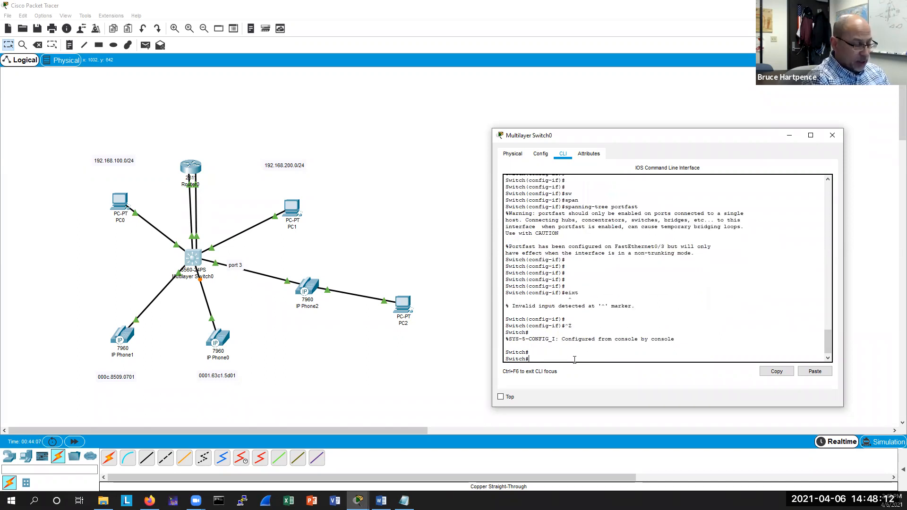
{"action": "type", "text": "sh mac ad"}
{"action": "key", "text": "Tab"}
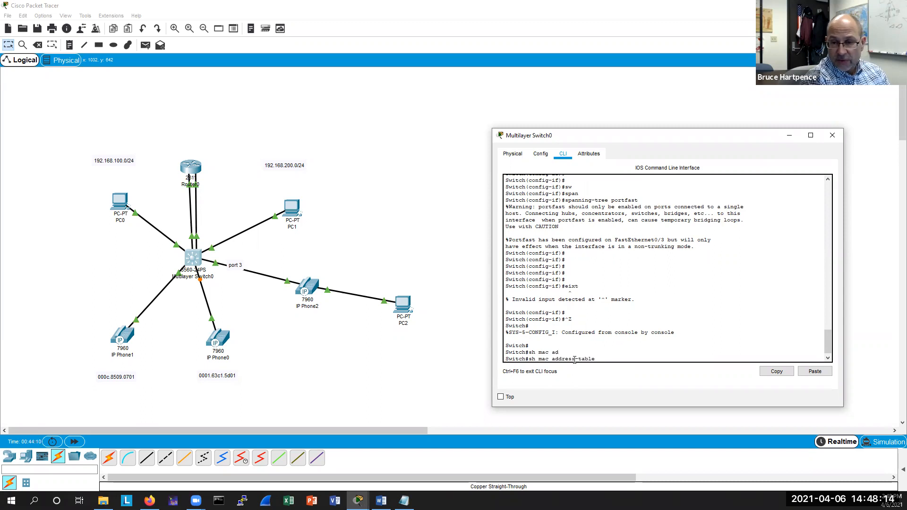
{"action": "key", "text": "Return"}
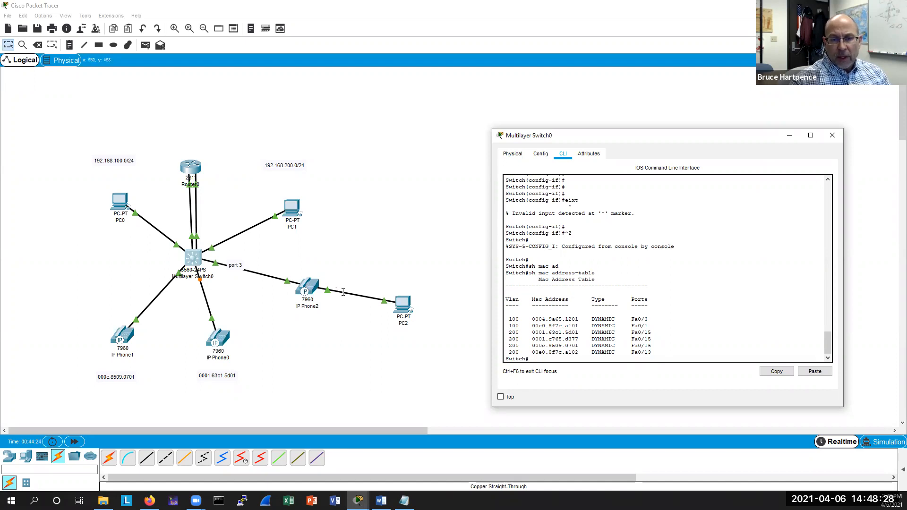
Open PC2 and inspect the IP configuration of its FastEthernet0 interface.
{"action": "left_click", "coordinate": [403, 306]}
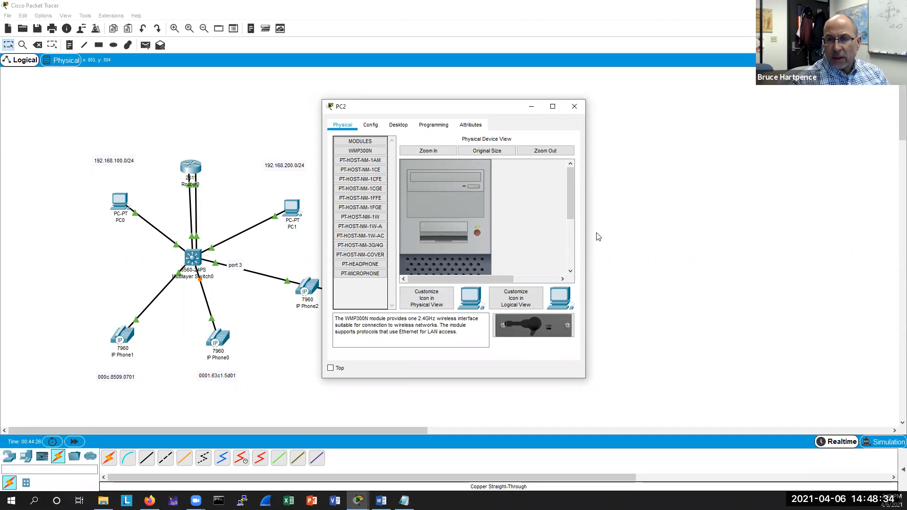
{"action": "left_click_drag", "start_coordinate": [449, 106], "coordinate": [628, 135]}
{"action": "left_click", "coordinate": [549, 152]}
{"action": "left_click", "coordinate": [540, 205]}
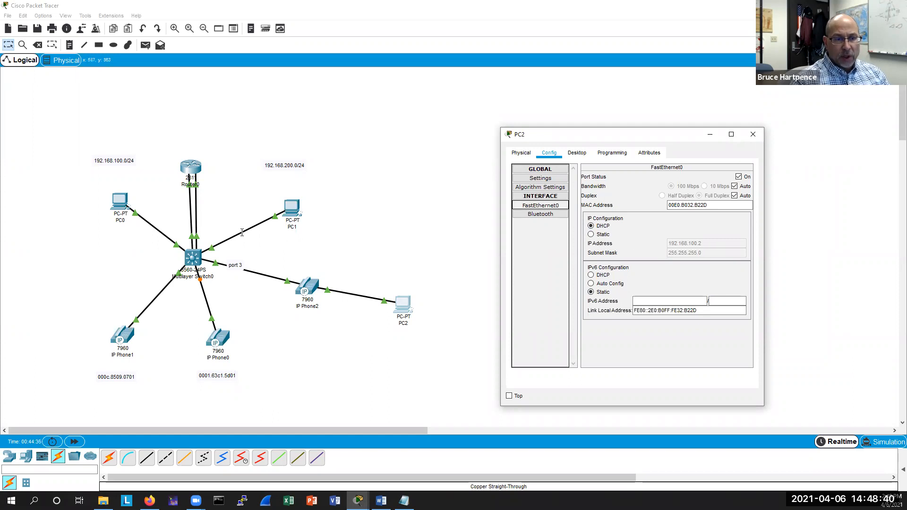
Move PC0 slightly down and to the left on the topology.
{"action": "left_click", "coordinate": [119, 203]}
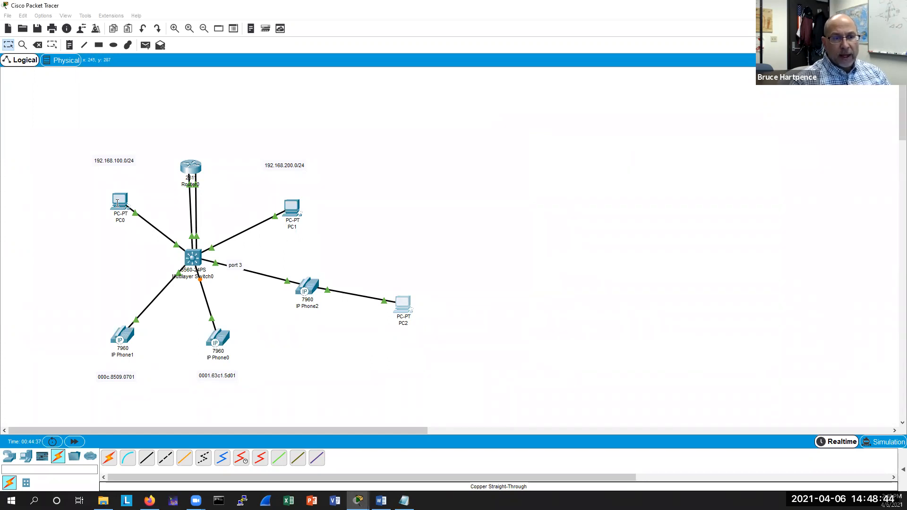
{"action": "left_click_drag", "start_coordinate": [117, 203], "coordinate": [101, 220]}
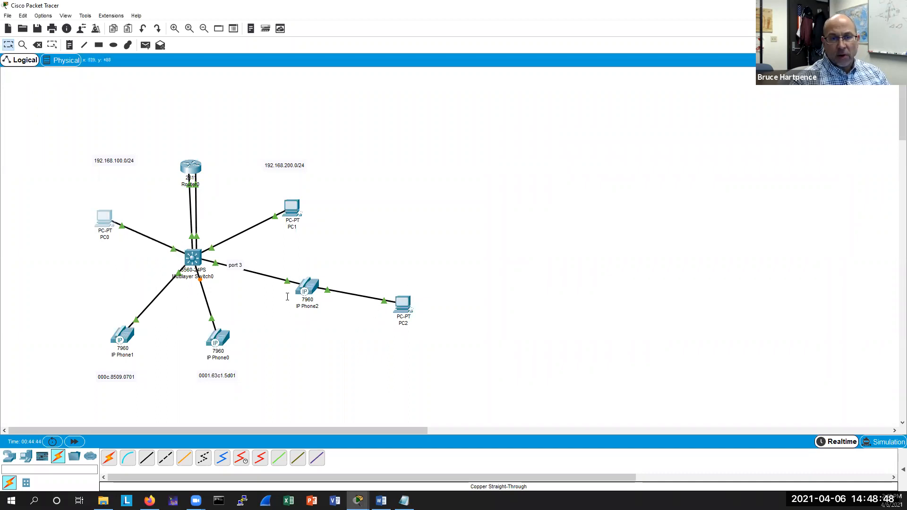
Open the router's CLI and display the registered ephones.
{"action": "left_click", "coordinate": [194, 176]}
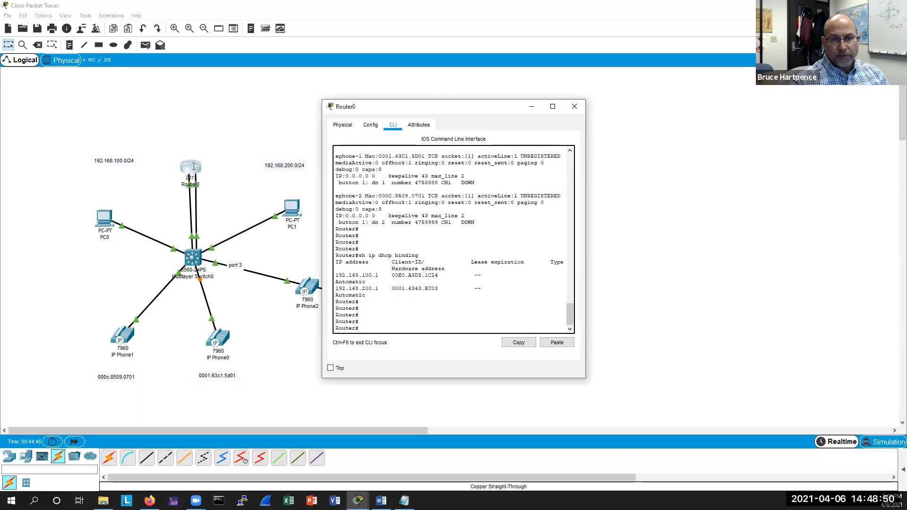
{"action": "left_click_drag", "start_coordinate": [454, 114], "coordinate": [620, 141]}
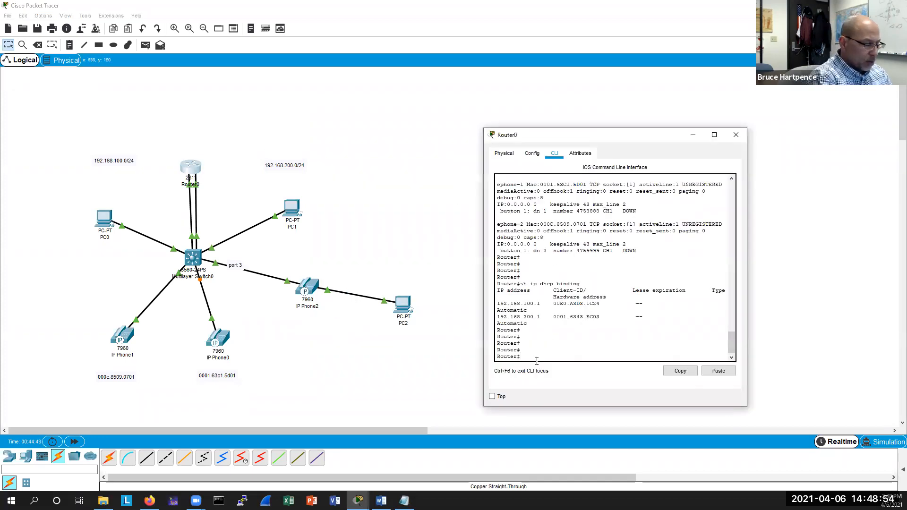
{"action": "type", "text": "epho"}
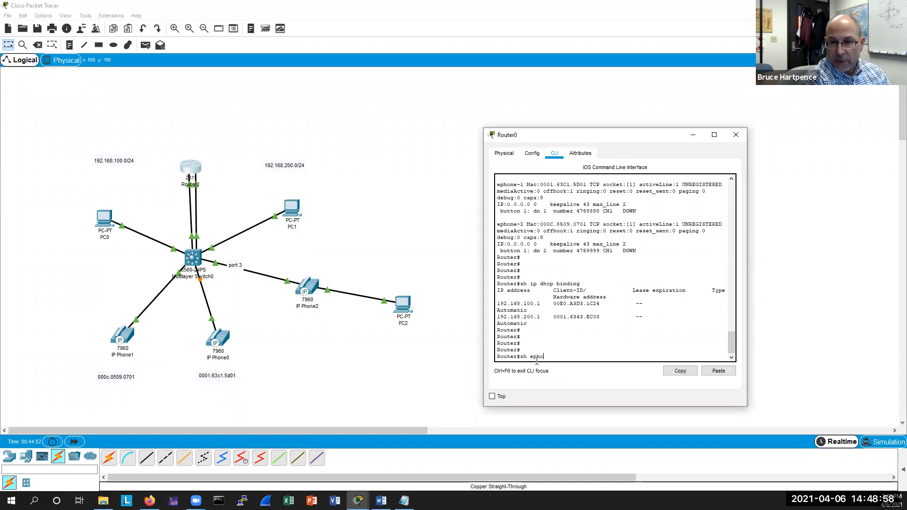
{"action": "type", "text": "ne"}
{"action": "key", "text": "Return"}
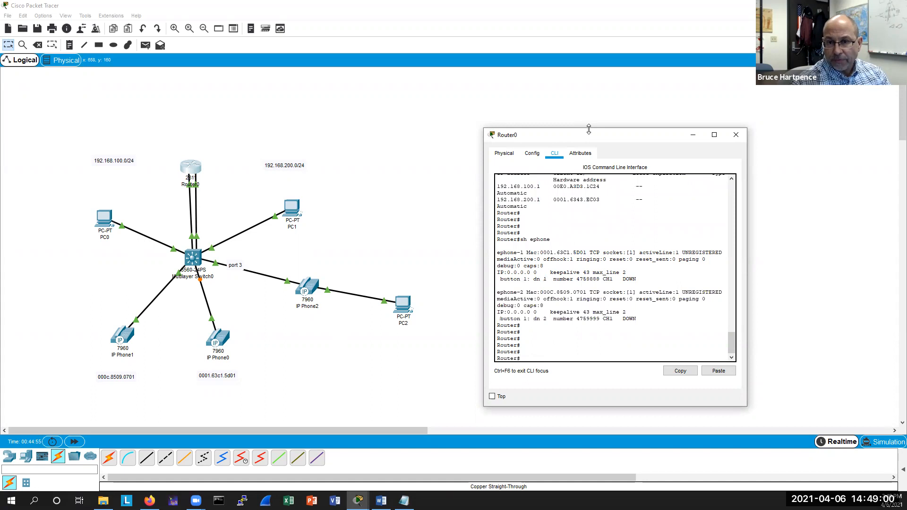
Enlarge the router CLI window and display the DHCP binding table.
{"action": "left_click_drag", "start_coordinate": [588, 129], "coordinate": [588, 114]}
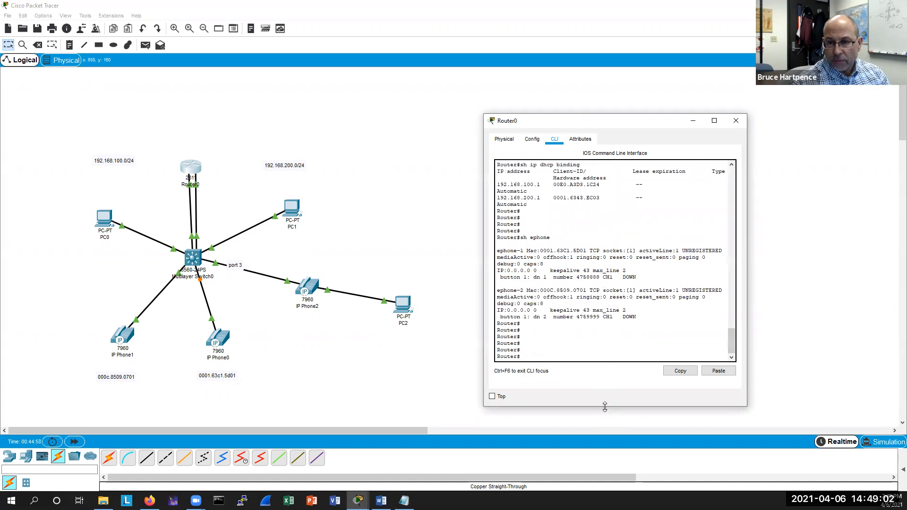
{"action": "left_click_drag", "start_coordinate": [604, 407], "coordinate": [597, 427]}
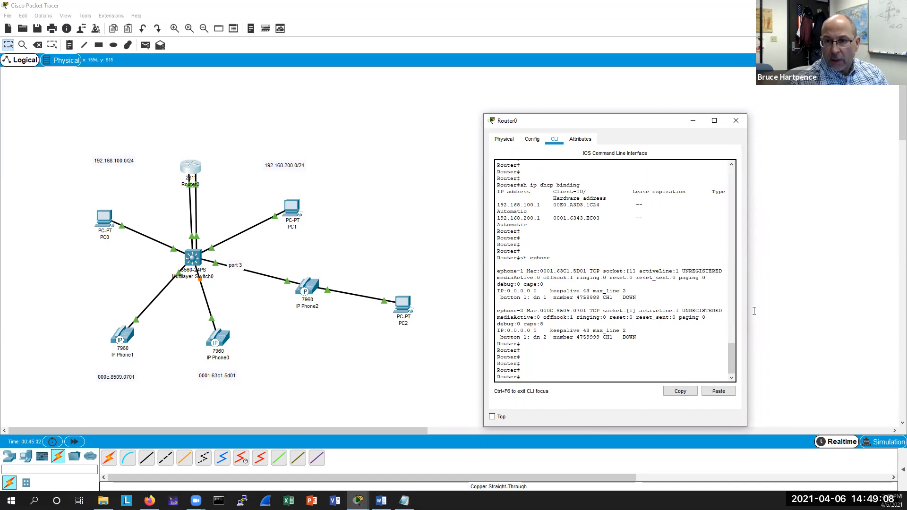
{"action": "left_click_drag", "start_coordinate": [747, 311], "coordinate": [796, 312]}
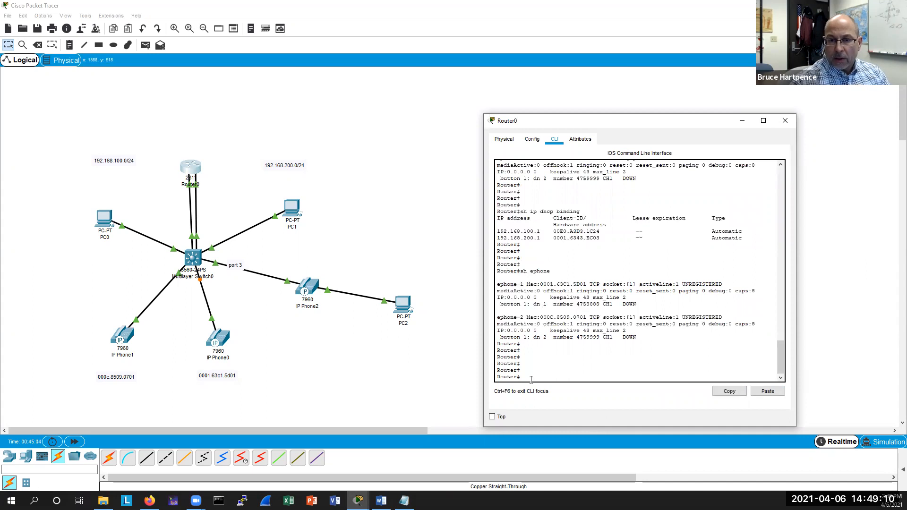
{"action": "type", "text": "sh ip"}
{"action": "type", "text": "dhcp bin"}
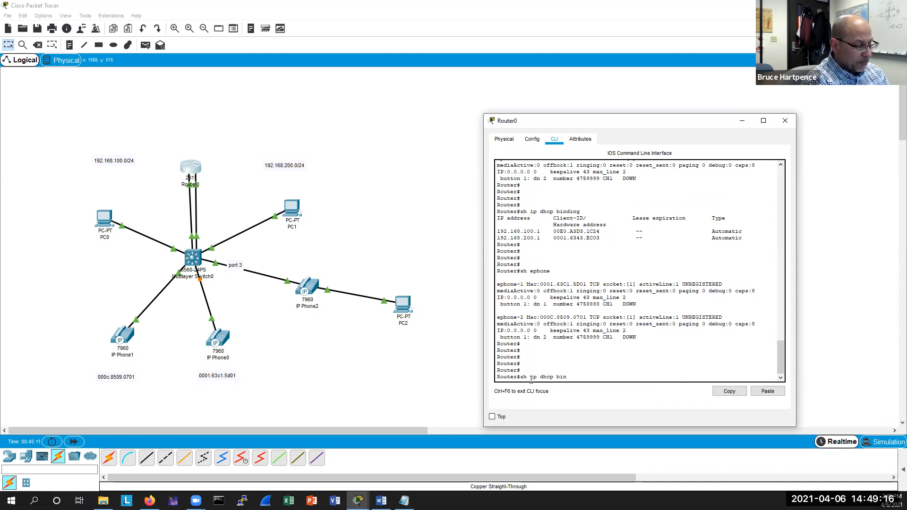
{"action": "key", "text": "Tab"}
{"action": "key", "text": "Return"}
{"action": "key", "text": "Return"}
{"action": "key", "text": "Return"}
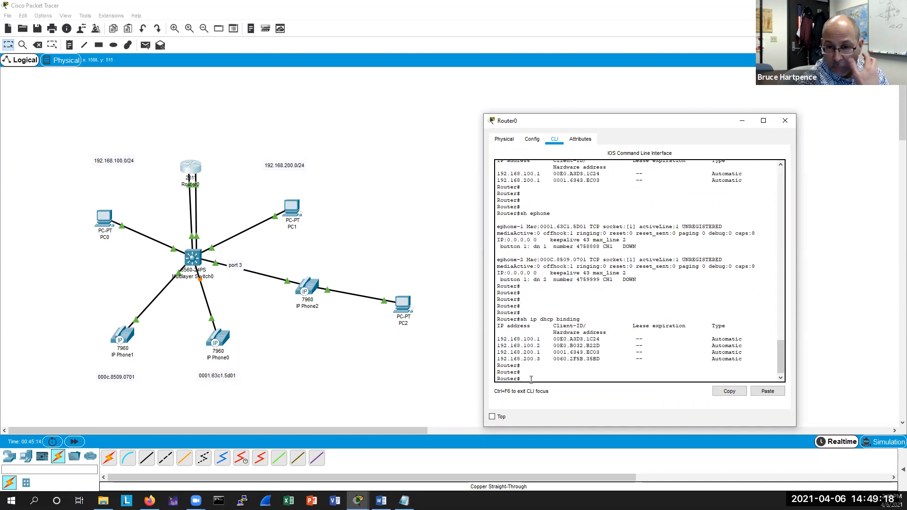
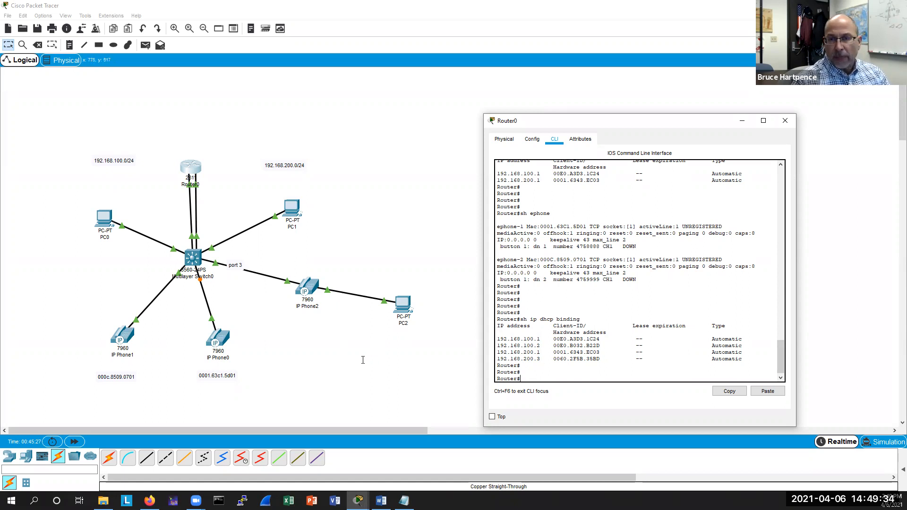
Close the router's CLI window.
{"action": "left_click_drag", "start_coordinate": [610, 121], "coordinate": [603, 127]}
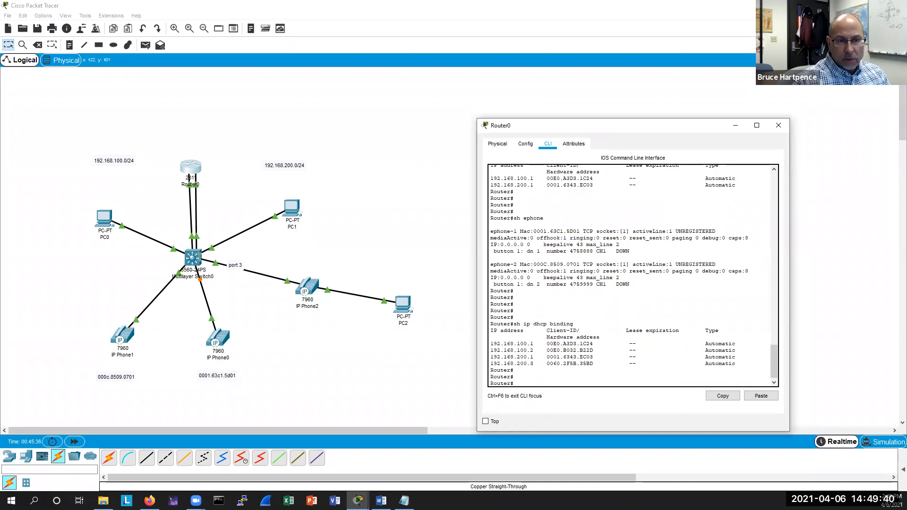
{"action": "left_click_drag", "start_coordinate": [641, 125], "coordinate": [598, 127]}
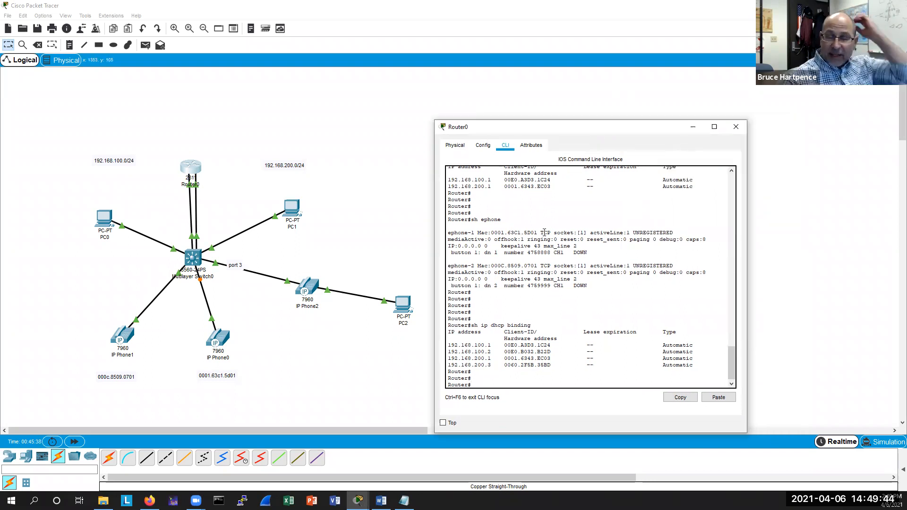
{"action": "left_click", "coordinate": [736, 127]}
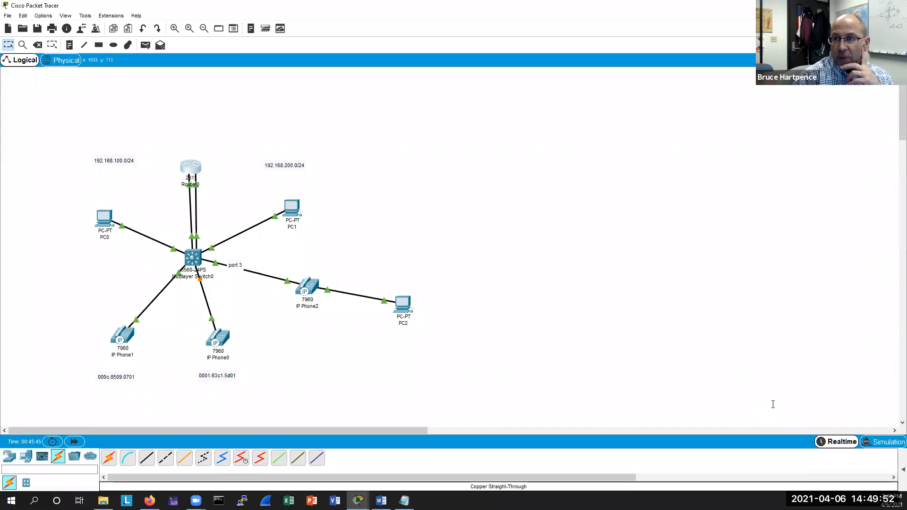
Switch to Simulation mode and filter out CDP, DTP and STP events.
{"action": "key", "text": "shift+s"}
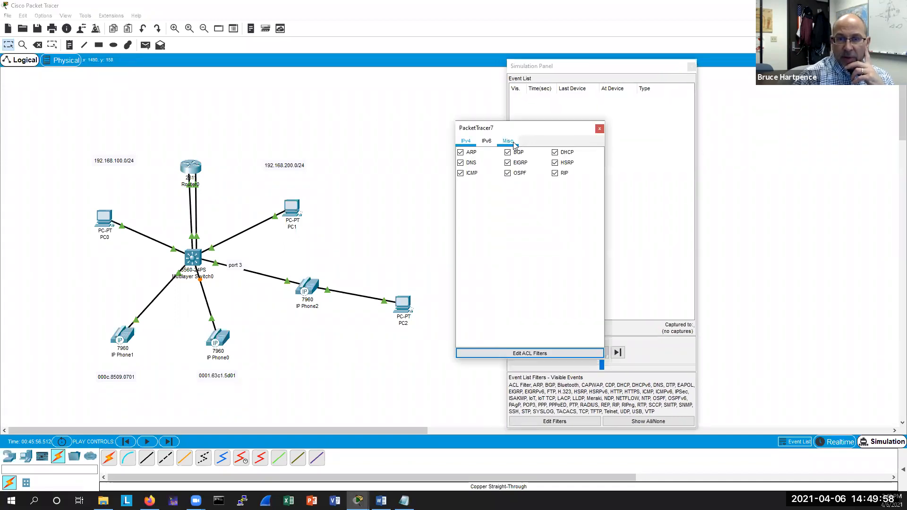
{"action": "left_click", "coordinate": [508, 141]}
{"action": "left_click", "coordinate": [460, 162]}
{"action": "left_click", "coordinate": [507, 162]}
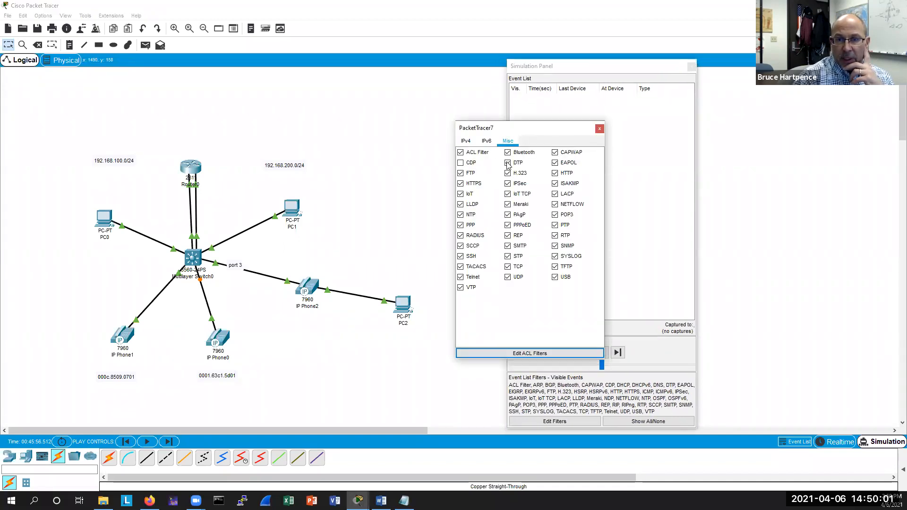
{"action": "left_click", "coordinate": [507, 256]}
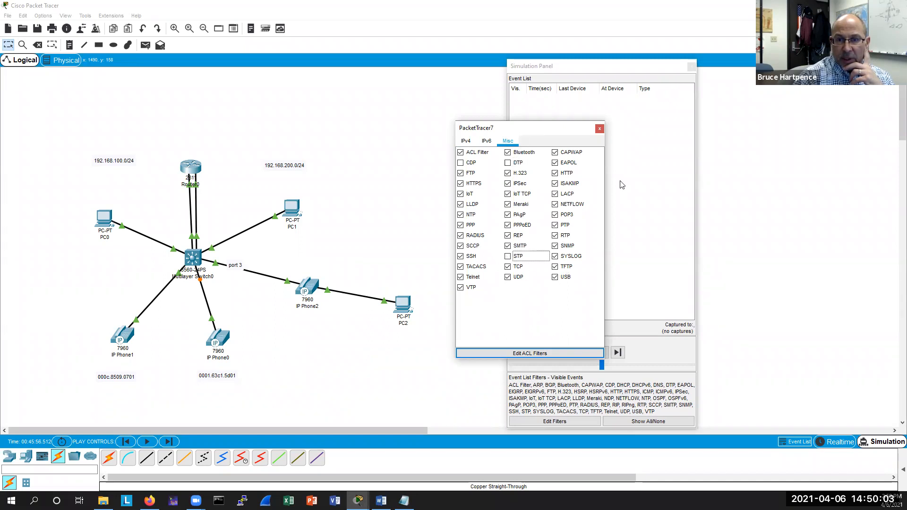
{"action": "left_click", "coordinate": [599, 129]}
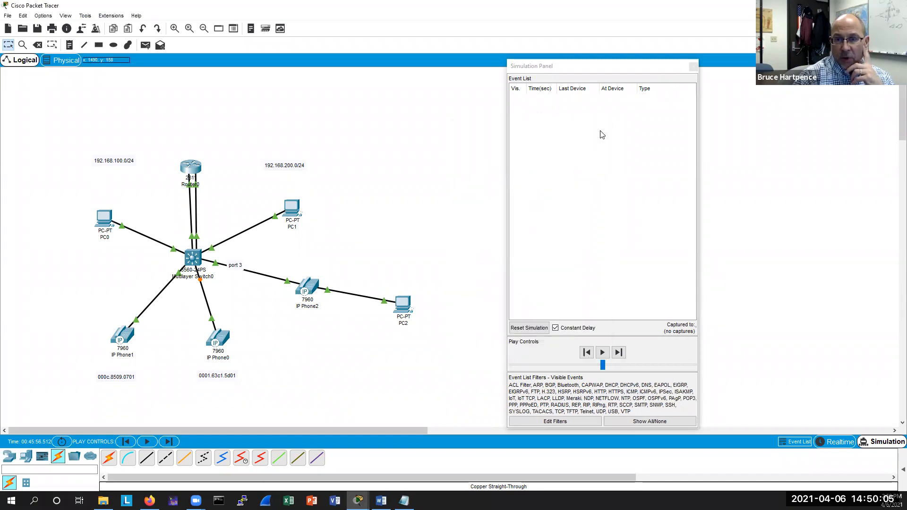
Play the simulation and open the outbound PDU details of IP Phone2's DHCP Discover packet.
{"action": "left_click", "coordinate": [603, 352]}
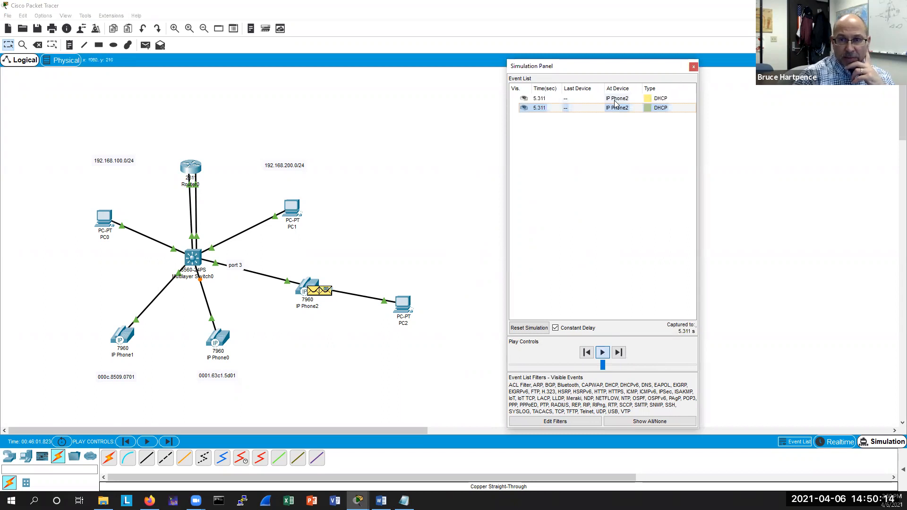
{"action": "left_click", "coordinate": [560, 108]}
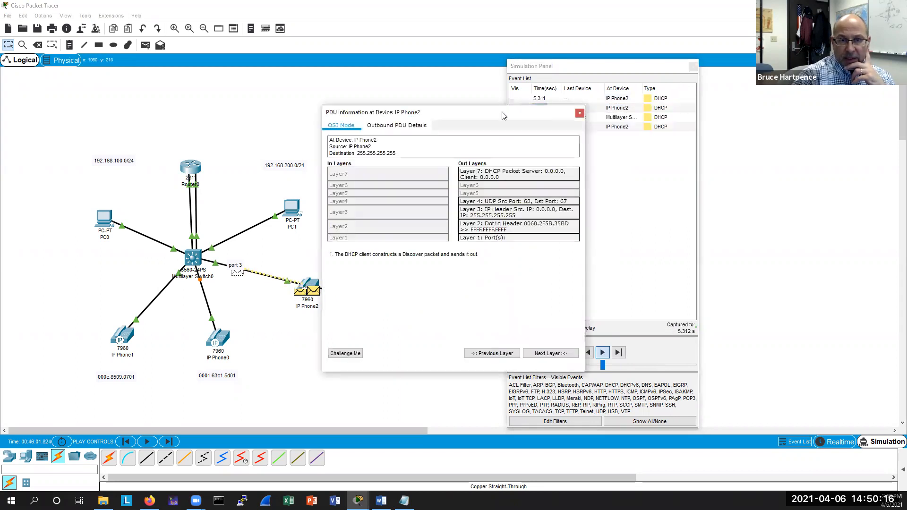
{"action": "left_click_drag", "start_coordinate": [484, 114], "coordinate": [649, 161]}
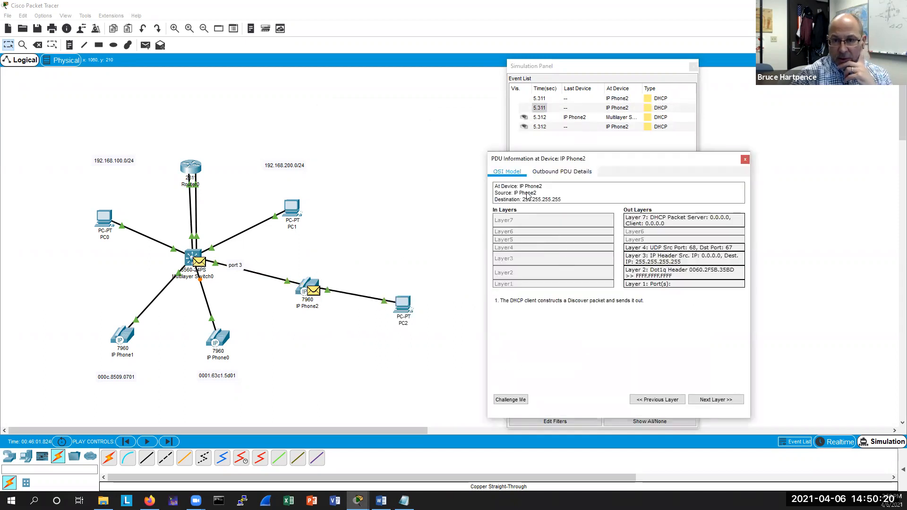
{"action": "left_click", "coordinate": [562, 171]}
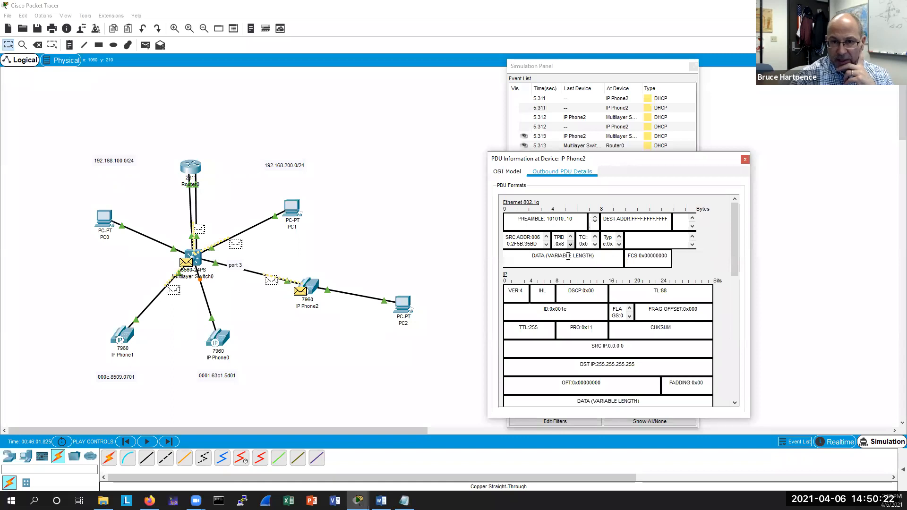
Enlarge the PDU window and copy the packet's source MAC address.
{"action": "left_click_drag", "start_coordinate": [488, 268], "coordinate": [424, 268]}
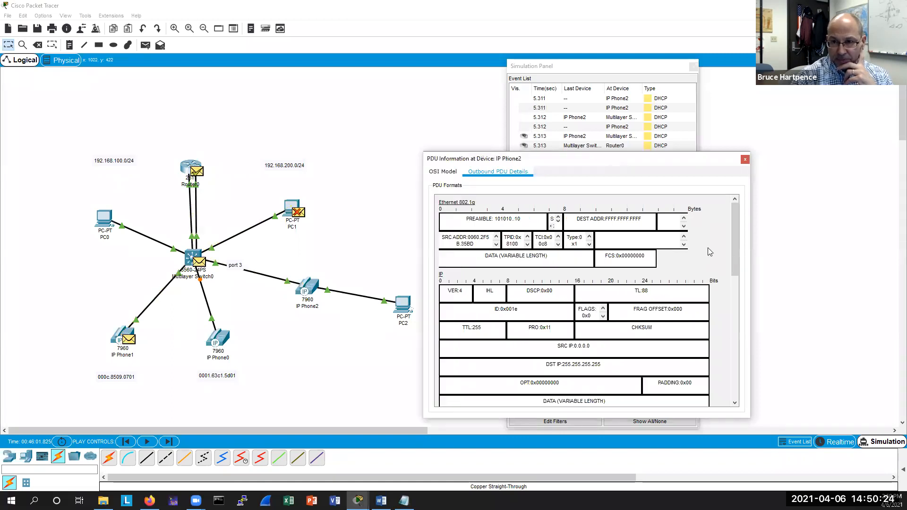
{"action": "left_click_drag", "start_coordinate": [749, 224], "coordinate": [877, 222]}
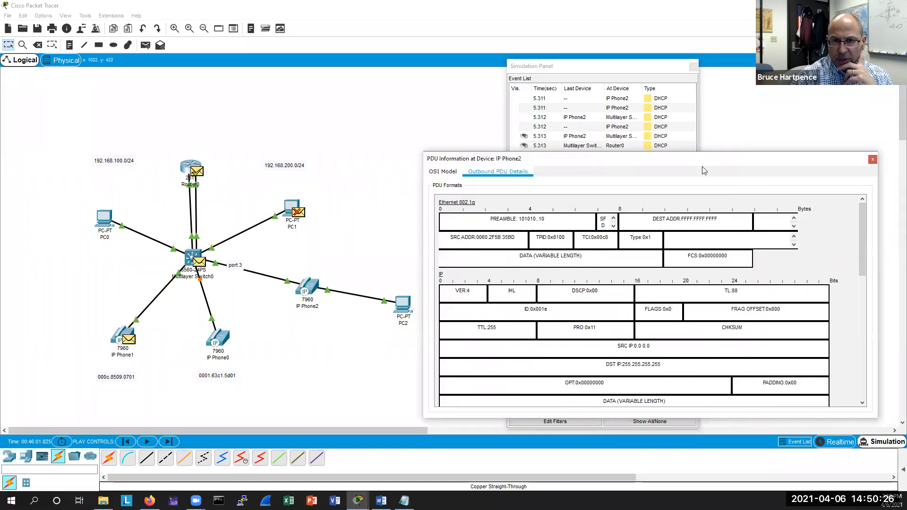
{"action": "left_click_drag", "start_coordinate": [661, 163], "coordinate": [690, 158]}
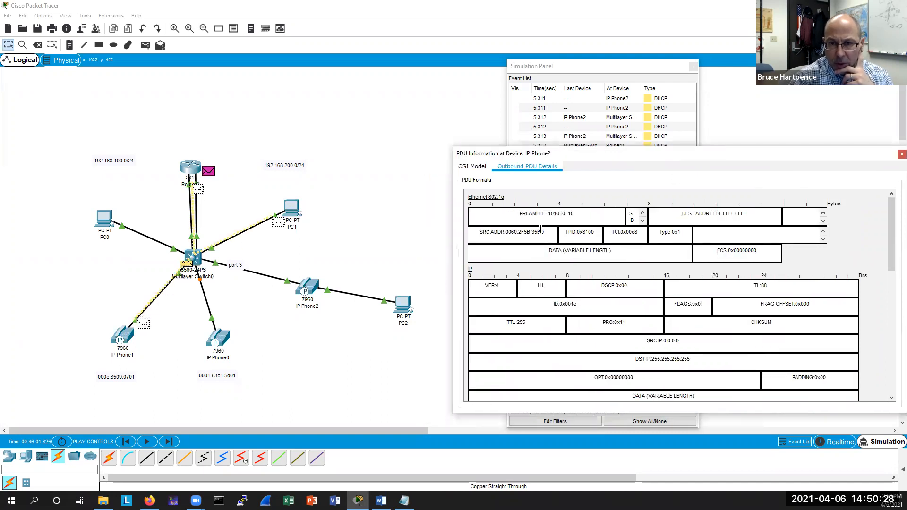
{"action": "left_click_drag", "start_coordinate": [544, 231], "coordinate": [507, 231]}
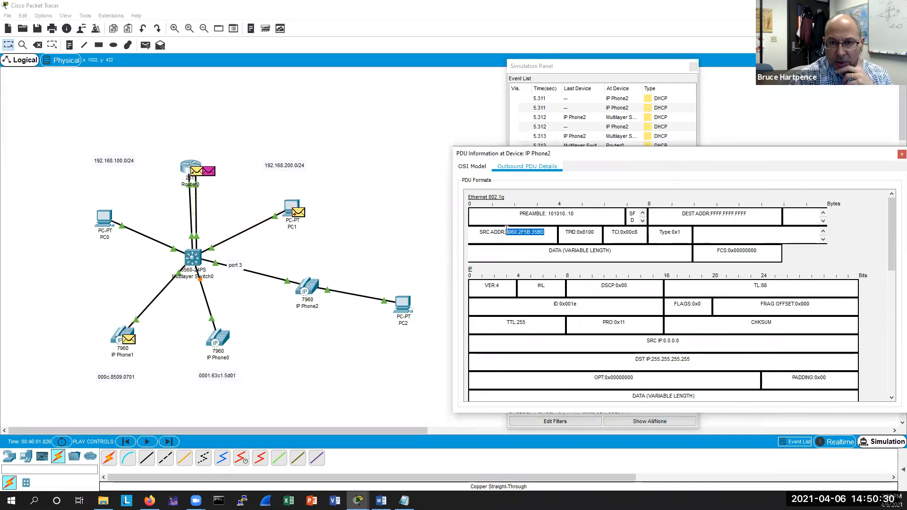
{"action": "right_click", "coordinate": [512, 232]}
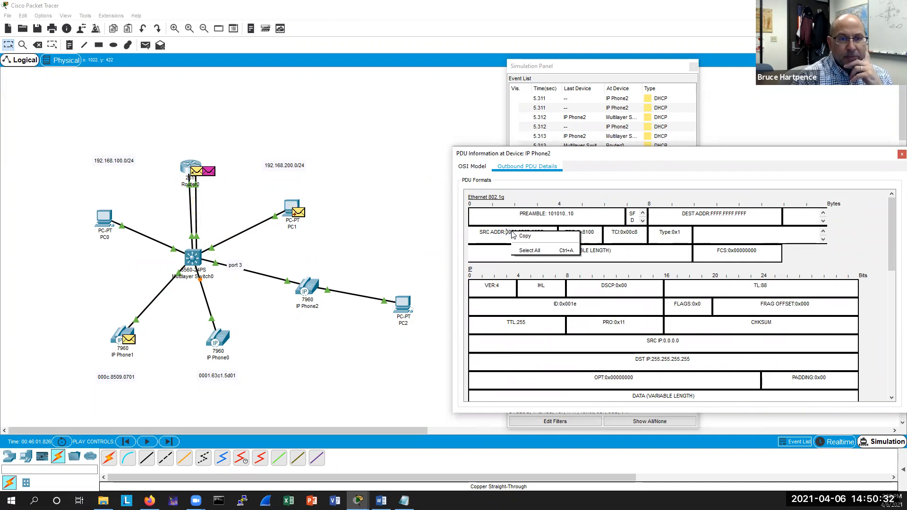
{"action": "left_click", "coordinate": [525, 236]}
Add a note below IP Phone2 containing the pasted MAC address 0060.2F5B.35BD, then close the PDU window.
{"action": "left_click", "coordinate": [69, 44]}
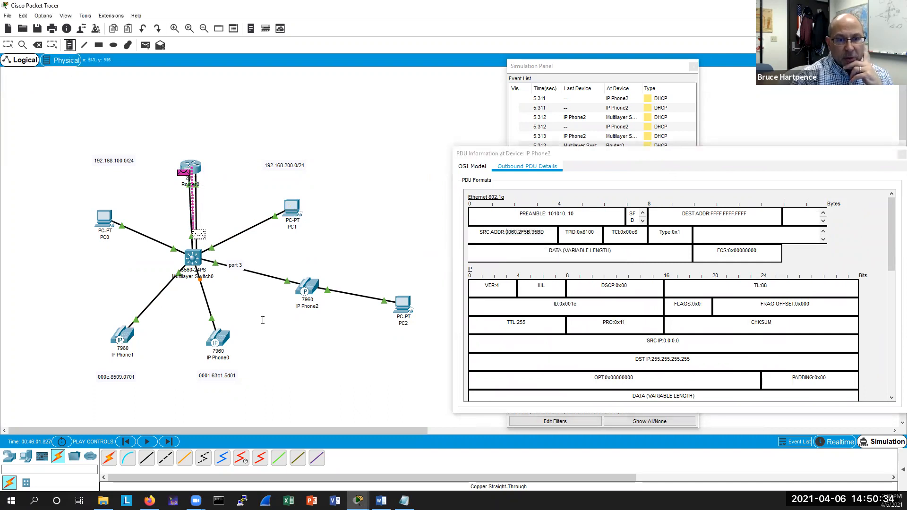
{"action": "left_click", "coordinate": [289, 327]}
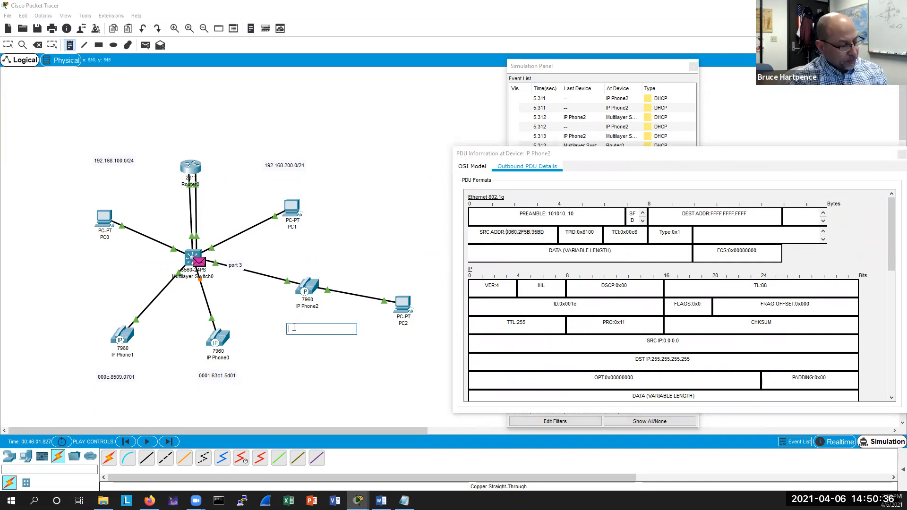
{"action": "key", "text": "ctrl+v"}
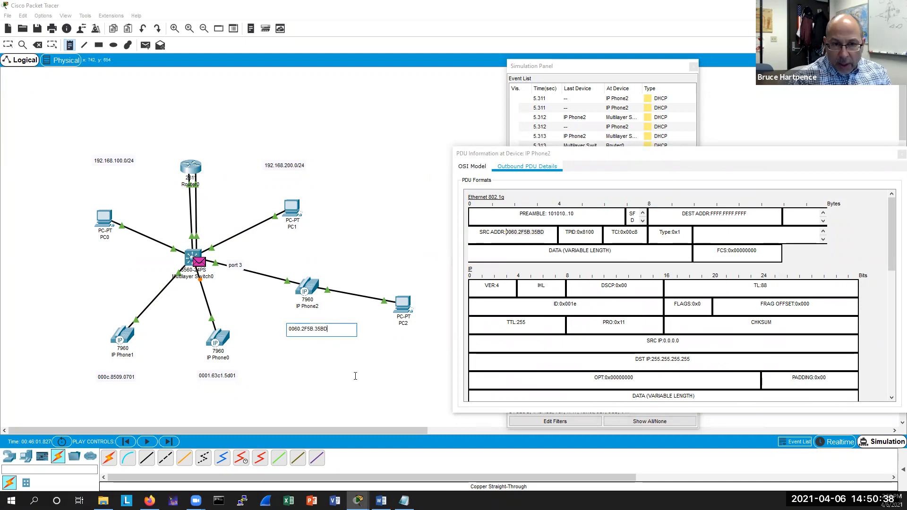
{"action": "left_click", "coordinate": [859, 153]}
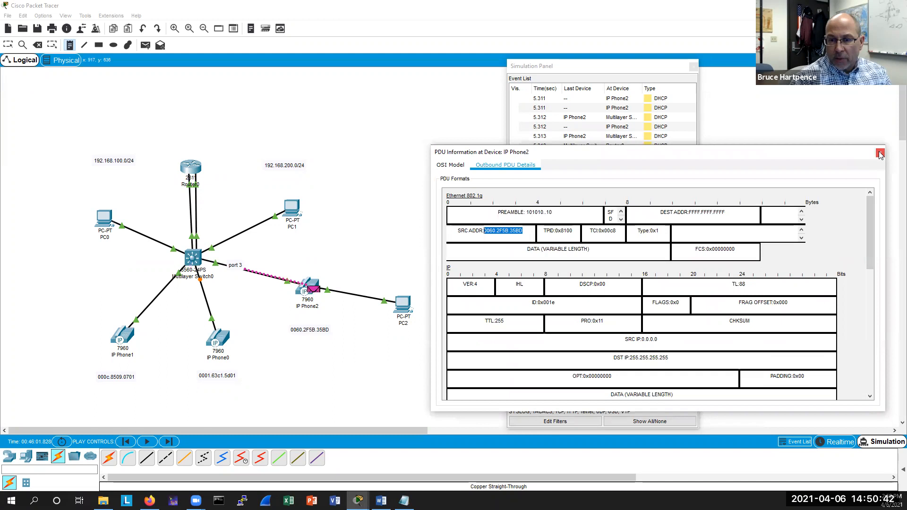
{"action": "left_click", "coordinate": [880, 154]}
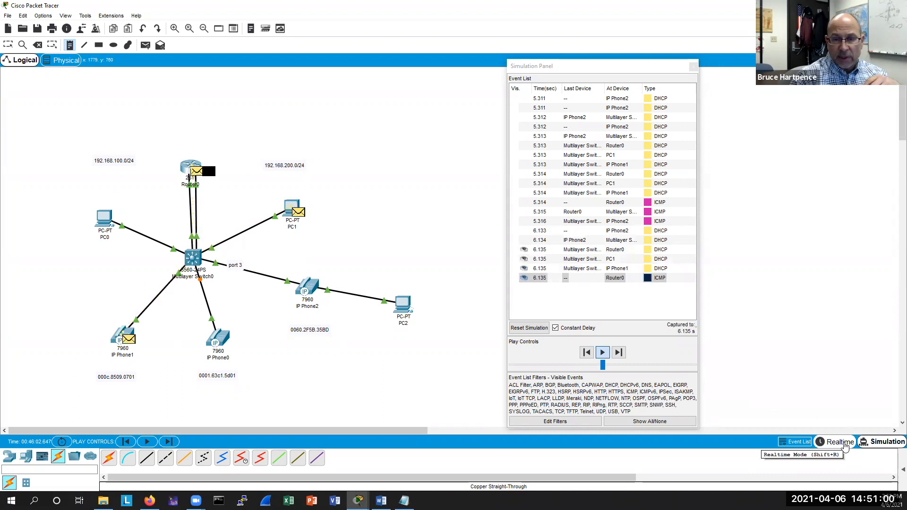
Switch back to Realtime mode and open the router's CLI in a wider window.
{"action": "left_click", "coordinate": [843, 443]}
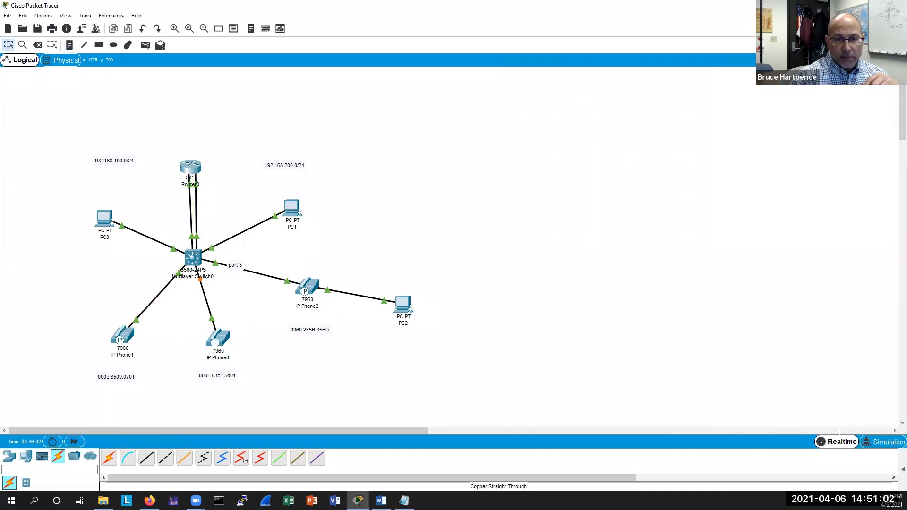
{"action": "left_click", "coordinate": [193, 167]}
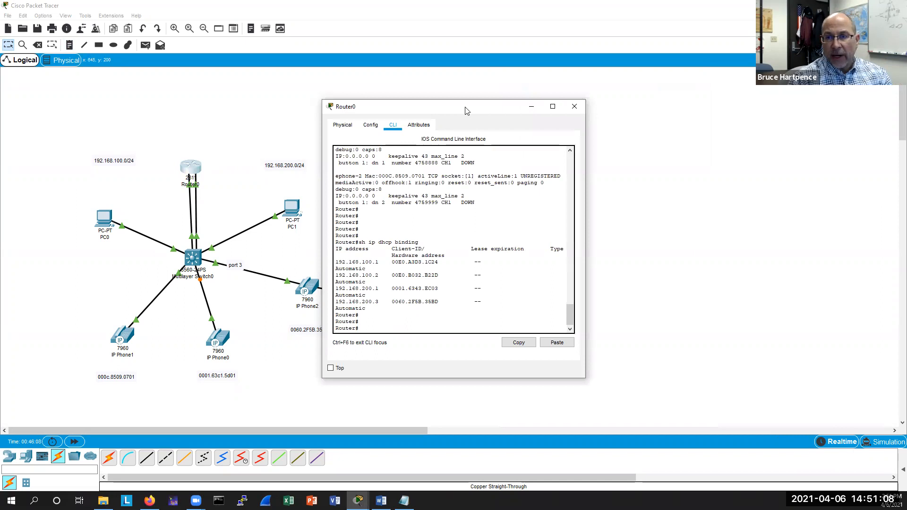
{"action": "left_click_drag", "start_coordinate": [465, 110], "coordinate": [596, 139]}
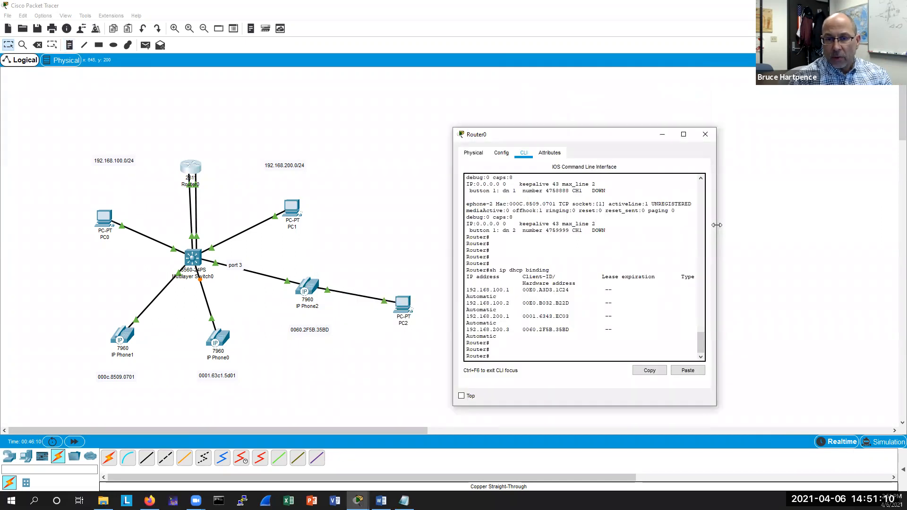
{"action": "left_click_drag", "start_coordinate": [717, 225], "coordinate": [786, 225]}
Enter global configuration and create ephone 3, listing its available subcommands.
{"action": "type", "text": "conf t"}
{"action": "key", "text": "Return"}
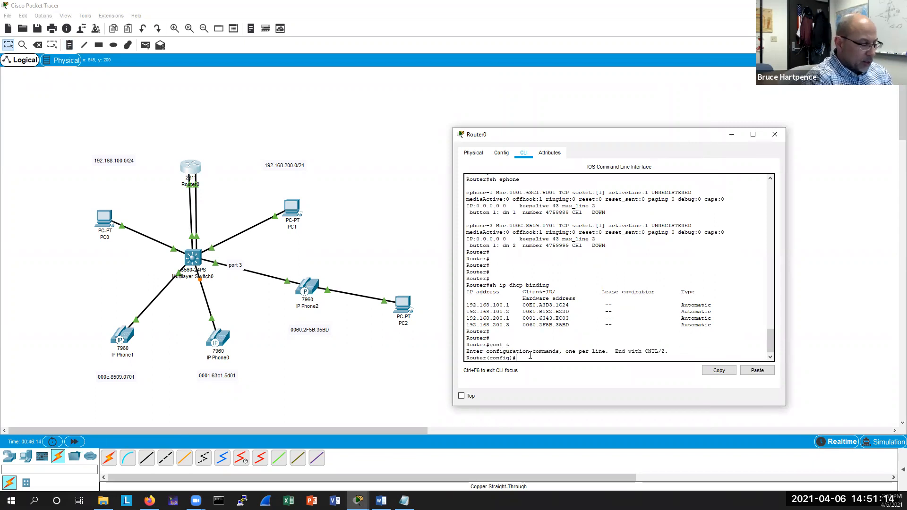
{"action": "type", "text": "ephone 1"}
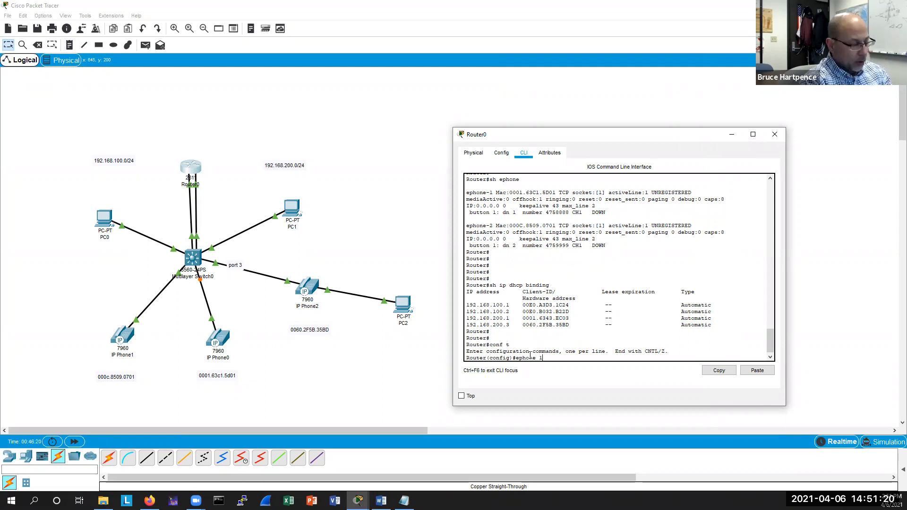
{"action": "key", "text": "Return"}
{"action": "type", "text": "?"}
{"action": "key", "text": "Return"}
{"action": "key", "text": "Return"}
{"action": "key", "text": "Return"}
Assign MAC address 0060.2f5b.35bd to ephone 3.
{"action": "type", "text": "mac"}
{"action": "key", "text": "Tab"}
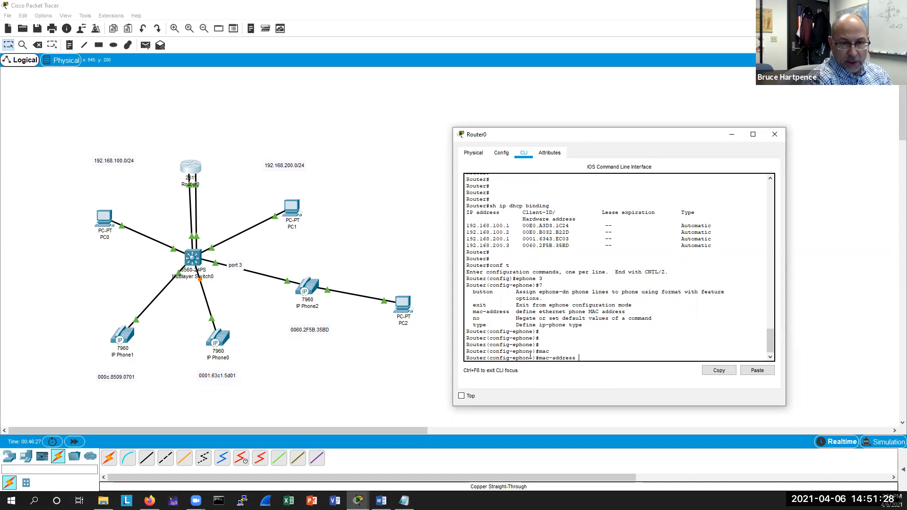
{"action": "type", "text": "0060.2"}
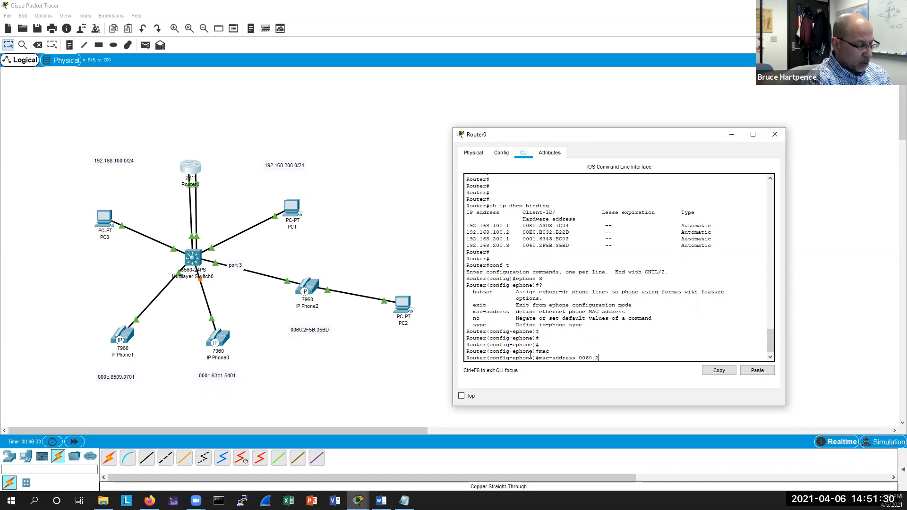
{"action": "type", "text": "f"}
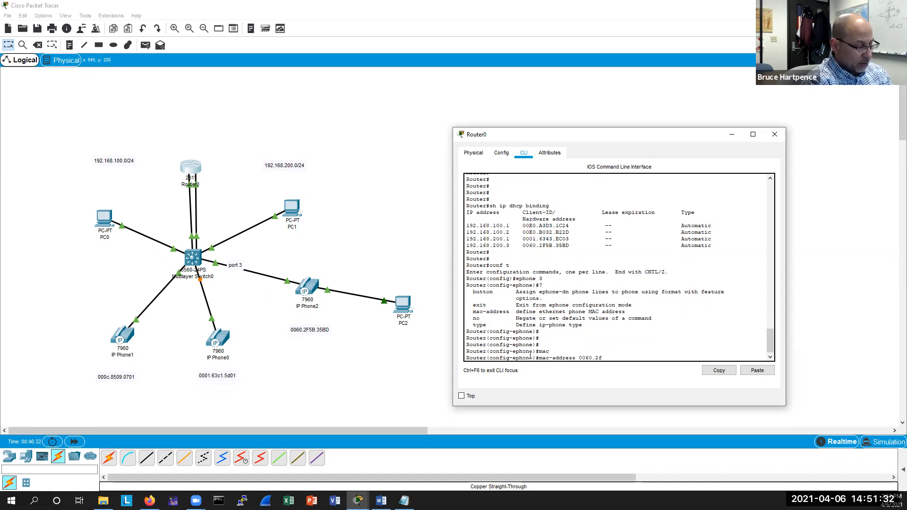
{"action": "type", "text": "5b."}
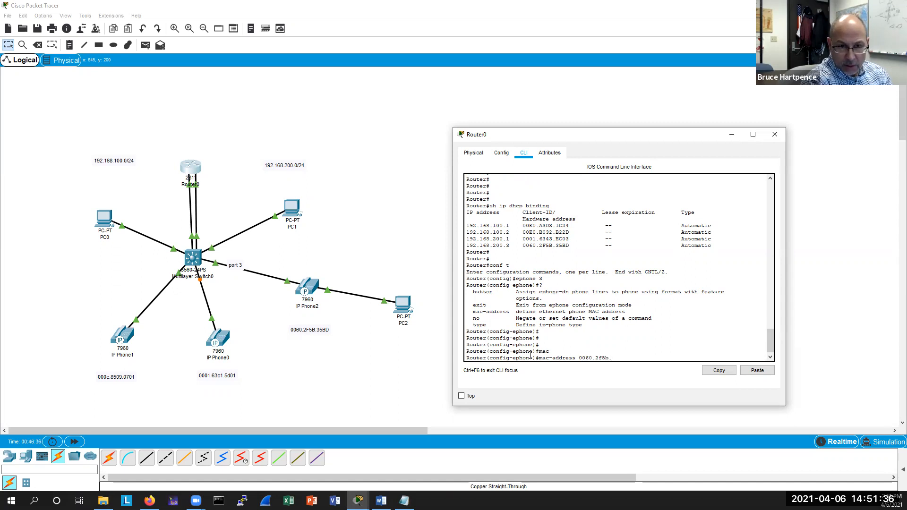
{"action": "type", "text": "35bd"}
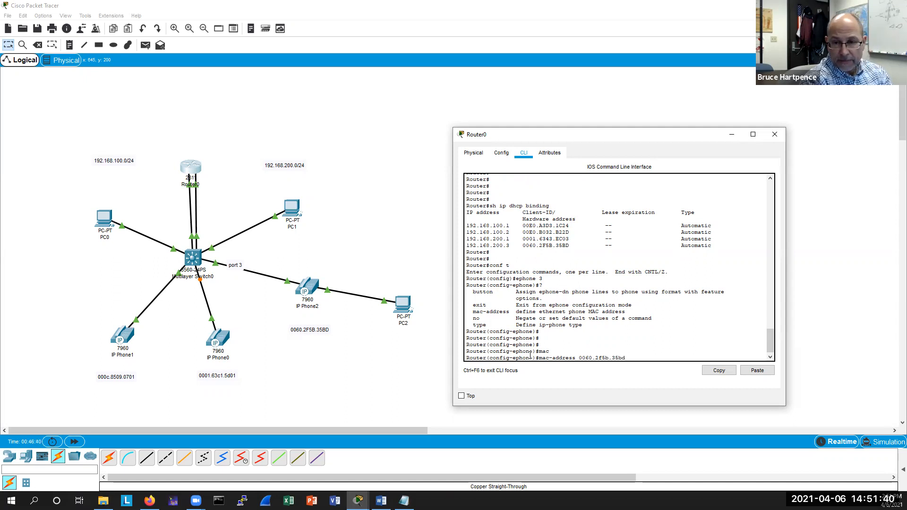
{"action": "key", "text": "Return"}
Exit ephone configuration and create ephone-dn 3.
{"action": "key", "text": "Return"}
{"action": "type", "text": "er(config-ephone)#e"}
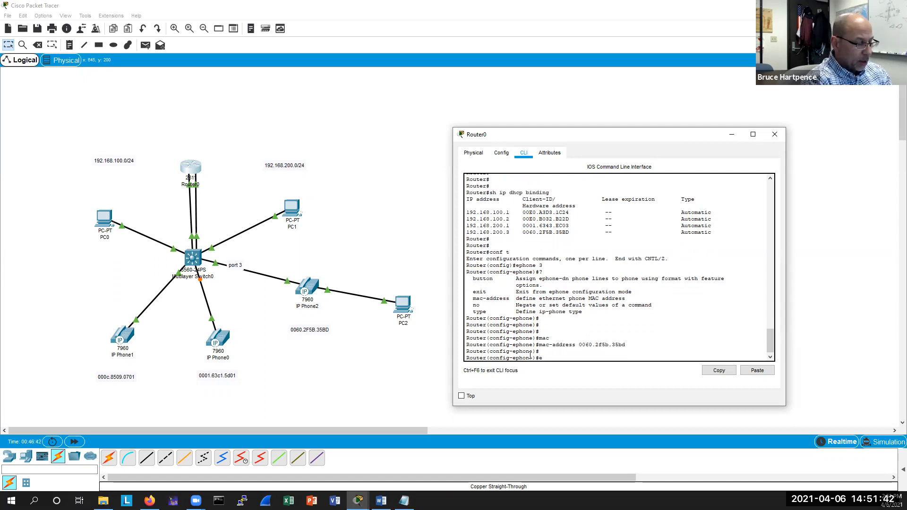
{"action": "type", "text": "xit"}
{"action": "key", "text": "Return"}
{"action": "type", "text": "ephone"}
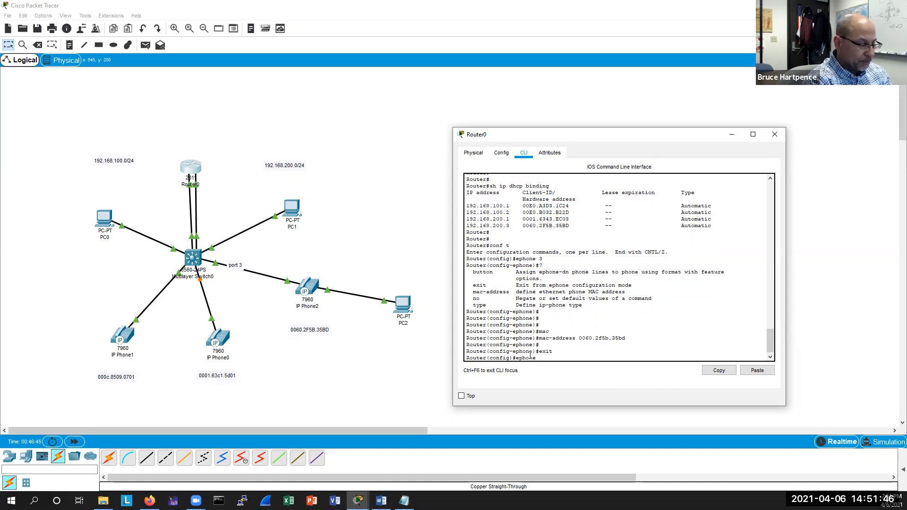
{"action": "type", "text": "-dn "}
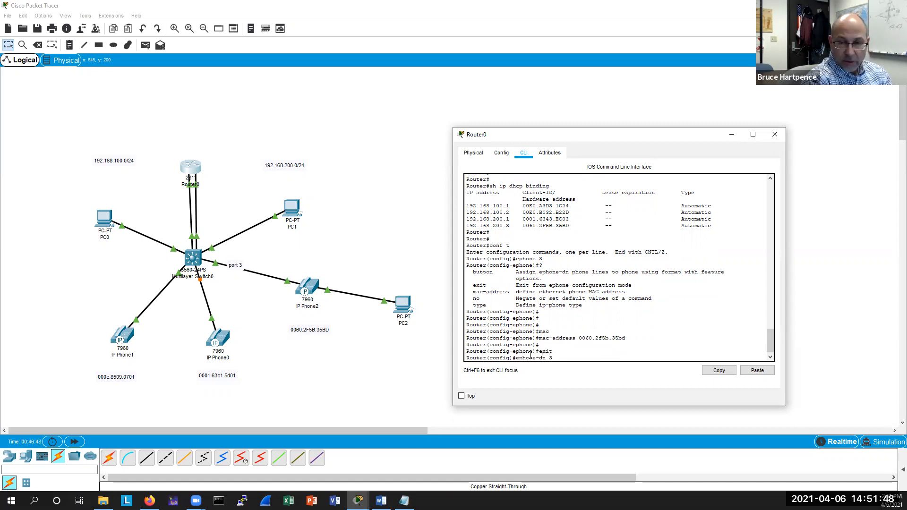
{"action": "type", "text": "3"}
{"action": "key", "text": "Return"}
{"action": "key", "text": "Return"}
{"action": "key", "text": "Return"}
{"action": "key", "text": "Return"}
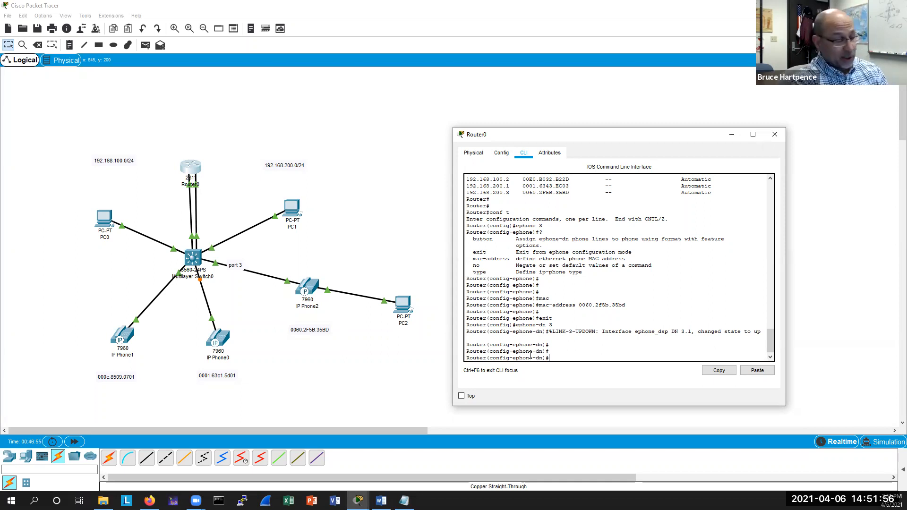
Assign directory number 4753333 to ephone-dn 3.
{"action": "type", "text": "numbe"}
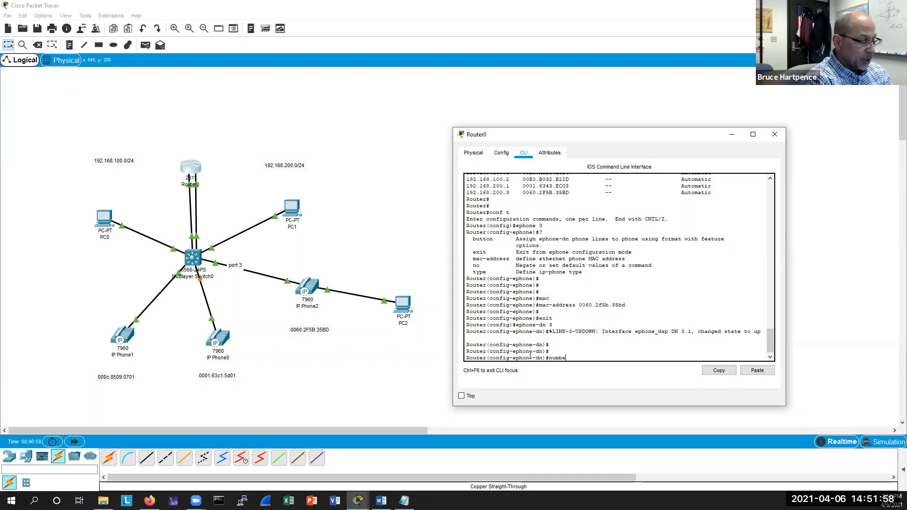
{"action": "type", "text": "r 47"}
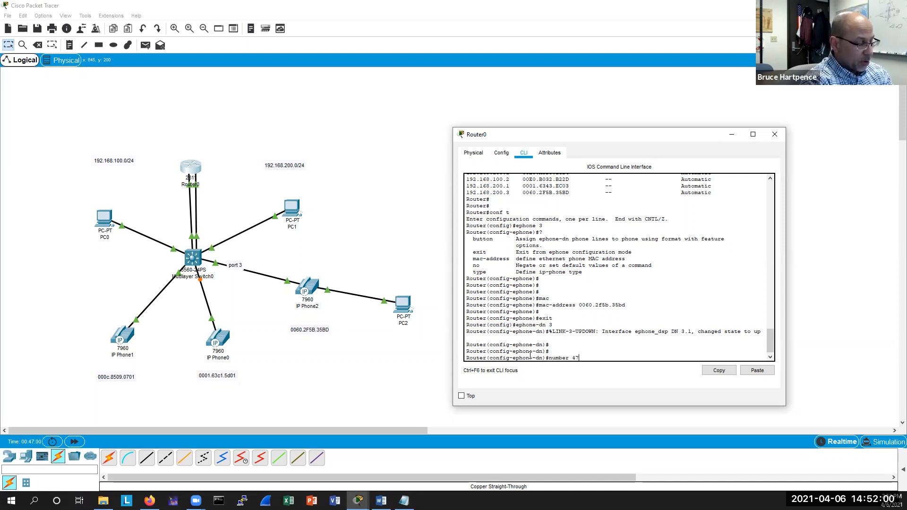
{"action": "type", "text": "53333"}
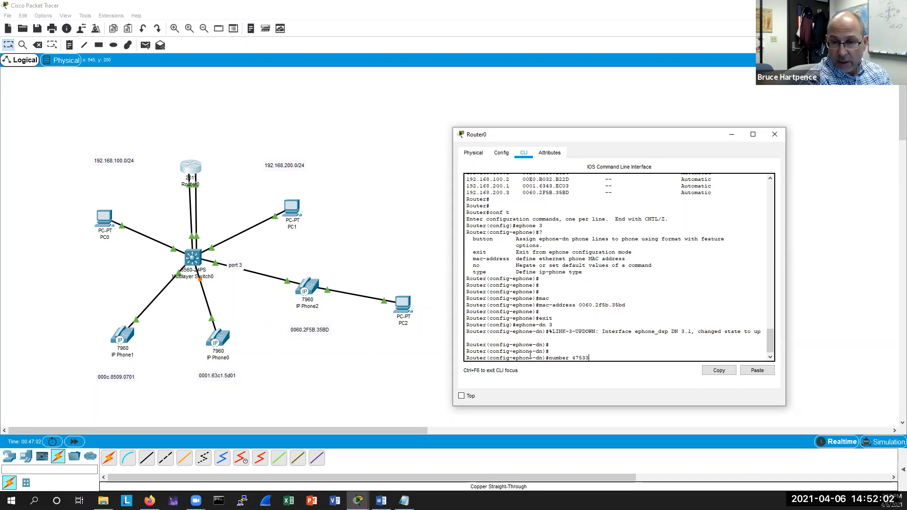
{"action": "key", "text": "Return"}
{"action": "key", "text": "Return"}
{"action": "key", "text": "Return"}
Exit ephone-dn configuration and re-enter ephone 3 from the command history.
{"action": "type", "text": "exit"}
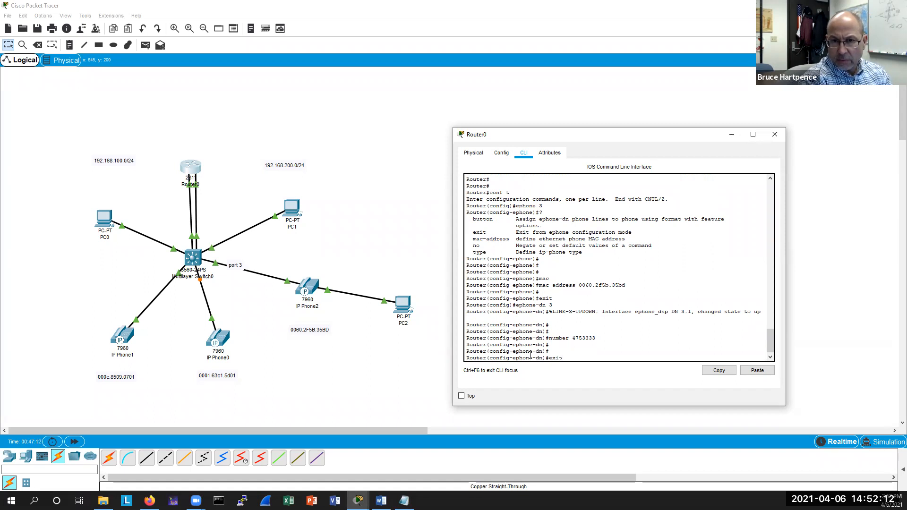
{"action": "key", "text": "Return"}
{"action": "key", "text": "Up"}
{"action": "key", "text": "Up"}
{"action": "key", "text": "Up"}
{"action": "key", "text": "Up"}
{"action": "key", "text": "Up"}
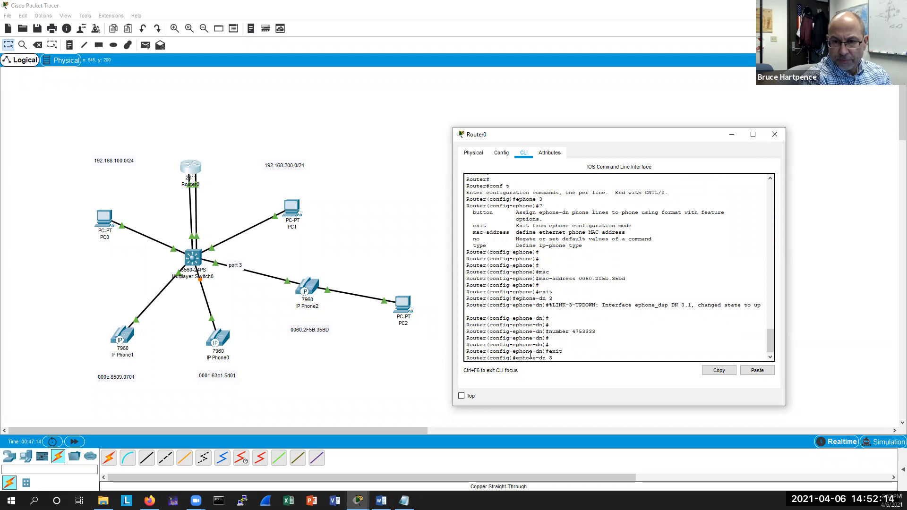
{"action": "key", "text": "Up"}
{"action": "key", "text": "Up"}
{"action": "key", "text": "Return"}
Map ephone 3's line button to ephone-dn 3 with button 1:3.
{"action": "type", "text": "butt"}
{"action": "key", "text": "Tab"}
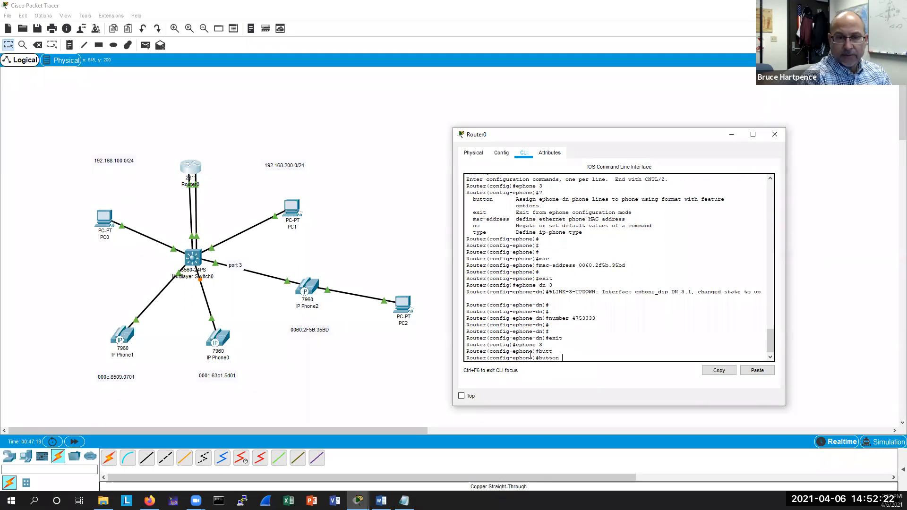
{"action": "type", "text": "1:3"}
{"action": "key", "text": "Return"}
{"action": "key", "text": "Return"}
{"action": "key", "text": "Return"}
{"action": "key", "text": "Return"}
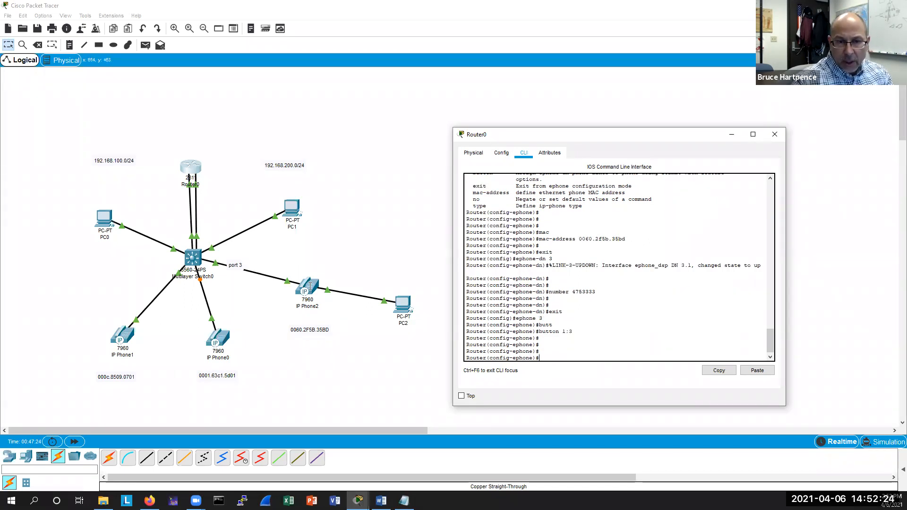
Open IP Phone2's GUI to check its display, enlarge the window, then close it.
{"action": "left_click", "coordinate": [310, 286]}
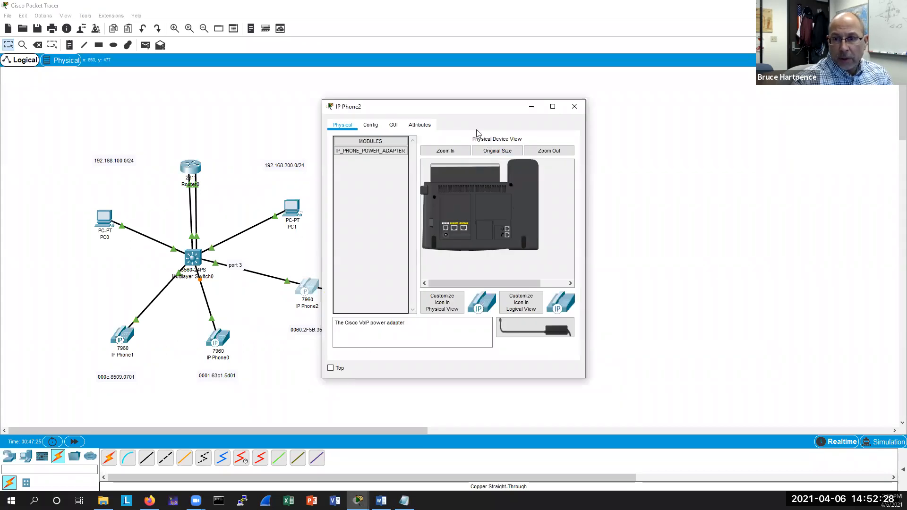
{"action": "left_click_drag", "start_coordinate": [379, 111], "coordinate": [476, 130]}
{"action": "left_click", "coordinate": [492, 143]}
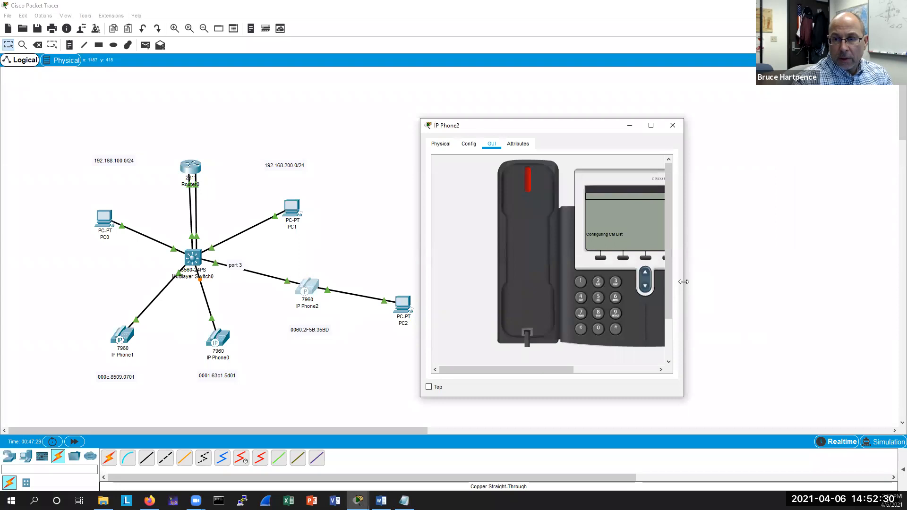
{"action": "left_click_drag", "start_coordinate": [684, 282], "coordinate": [750, 282]}
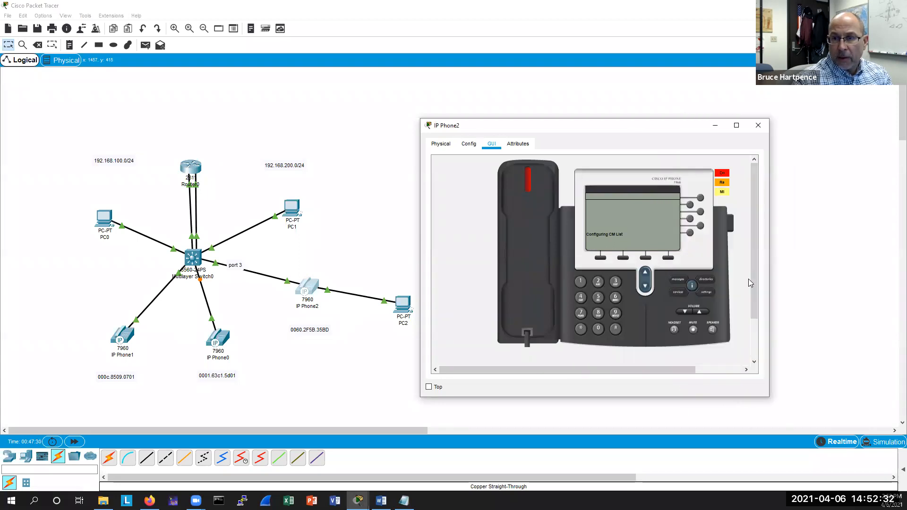
{"action": "left_click", "coordinate": [763, 126]}
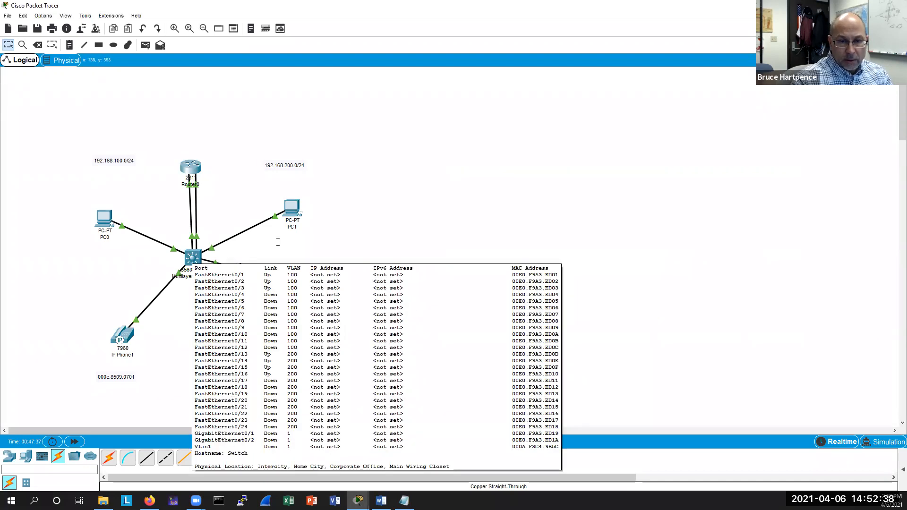
Open PC2's command prompt and ping 192.168.100.1.
{"action": "left_click", "coordinate": [402, 304]}
{"action": "left_click", "coordinate": [575, 154]}
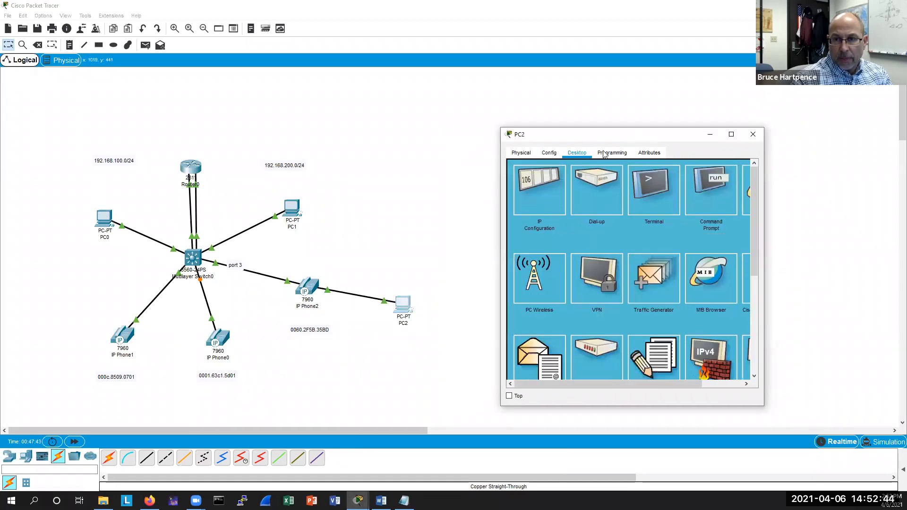
{"action": "left_click_drag", "start_coordinate": [628, 137], "coordinate": [572, 136]}
{"action": "left_click", "coordinate": [651, 189]}
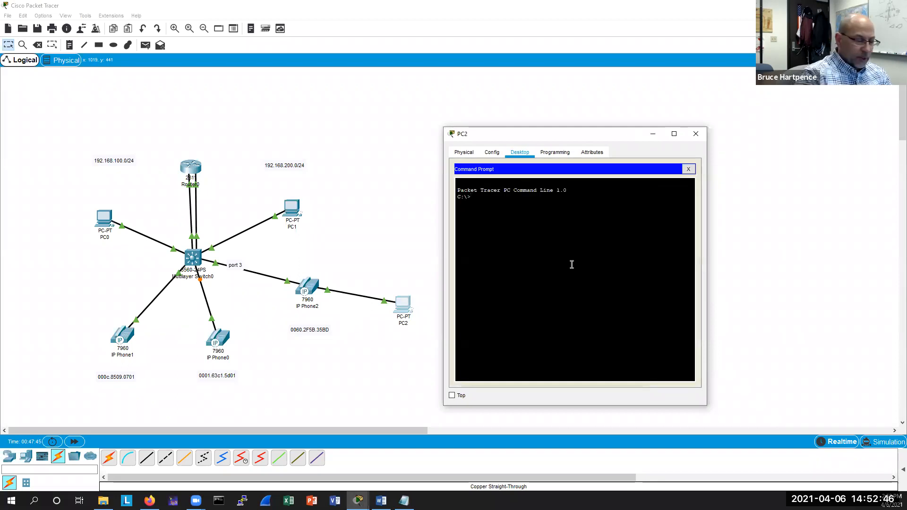
{"action": "type", "text": "ping 192.168.10"}
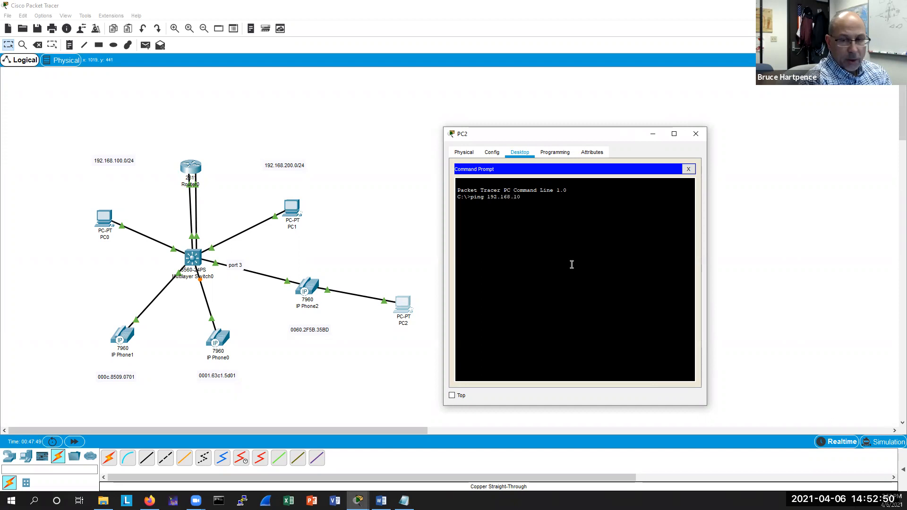
{"action": "type", "text": "0.1"}
{"action": "key", "text": "Return"}
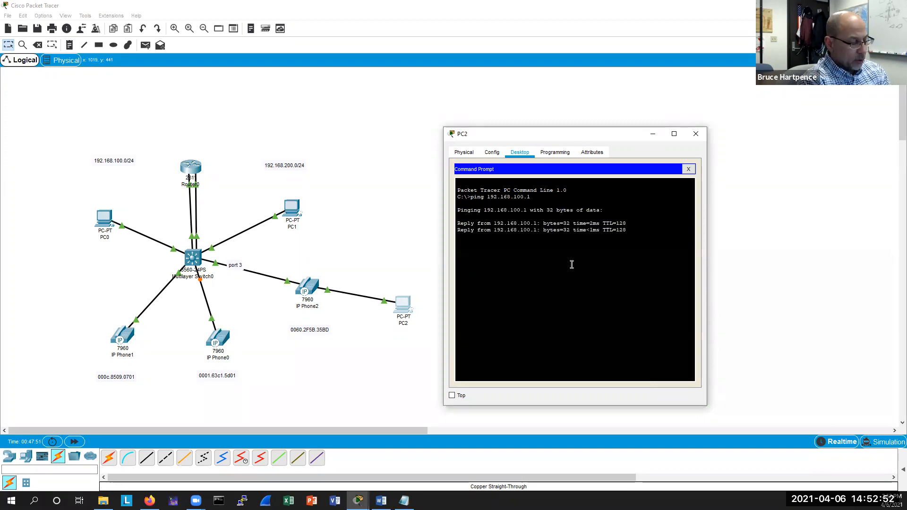
Stop the ping and run ipconfig on PC2.
{"action": "key", "text": "ctrl+c"}
{"action": "key", "text": "Return"}
{"action": "key", "text": "Return"}
{"action": "type", "text": "ip config"}
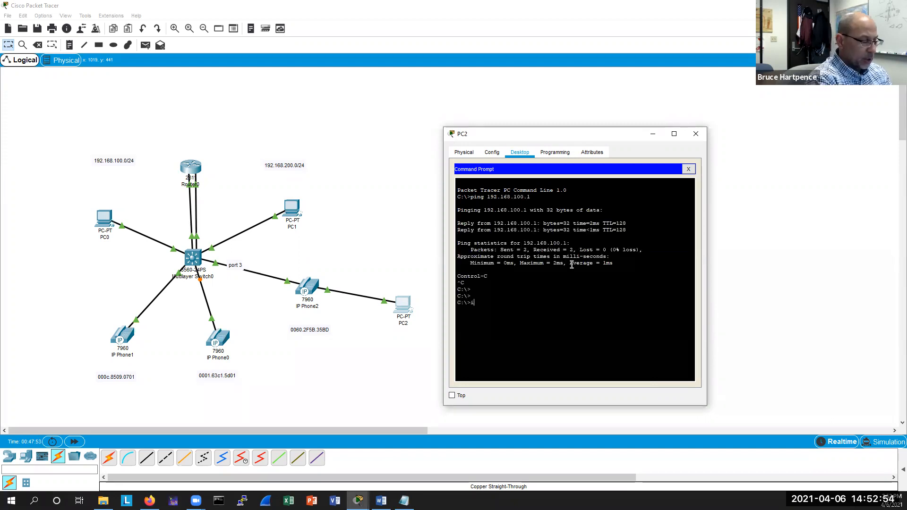
{"action": "key", "text": "BackSpace"}
{"action": "key", "text": "BackSpace"}
{"action": "key", "text": "BackSpace"}
{"action": "key", "text": "BackSpace"}
{"action": "key", "text": "BackSpace"}
{"action": "key", "text": "BackSpace"}
{"action": "key", "text": "BackSpace"}
{"action": "type", "text": "config"}
{"action": "key", "text": "Return"}
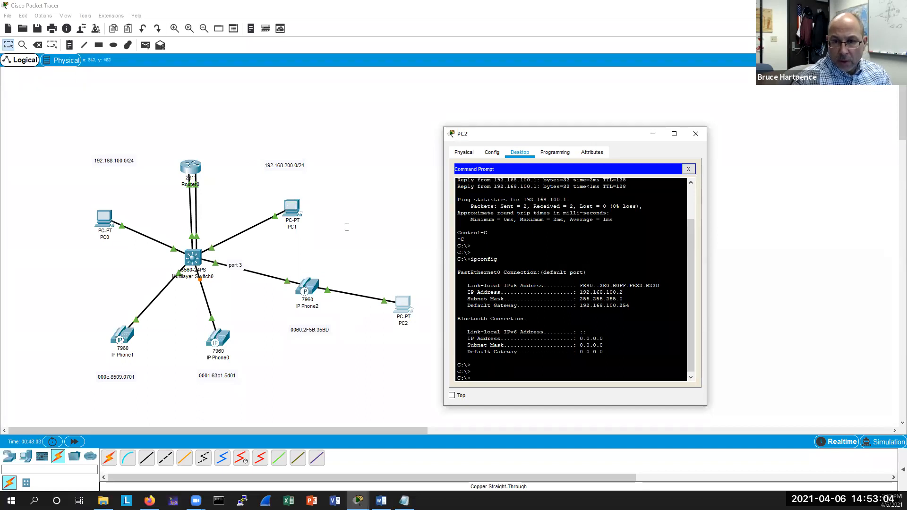
Inspect PC1's FastEthernet0 IP configuration and close the window.
{"action": "left_click", "coordinate": [292, 206]}
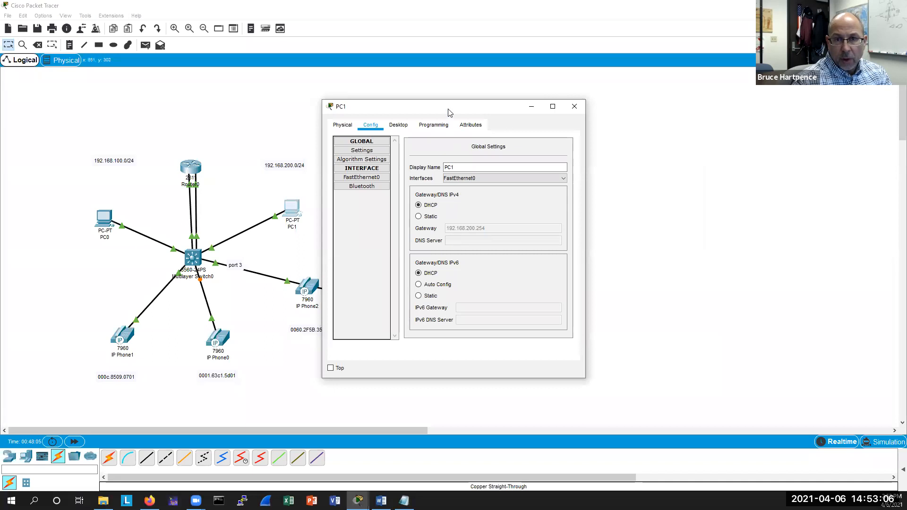
{"action": "left_click_drag", "start_coordinate": [448, 112], "coordinate": [544, 132]}
{"action": "left_click", "coordinate": [465, 197]}
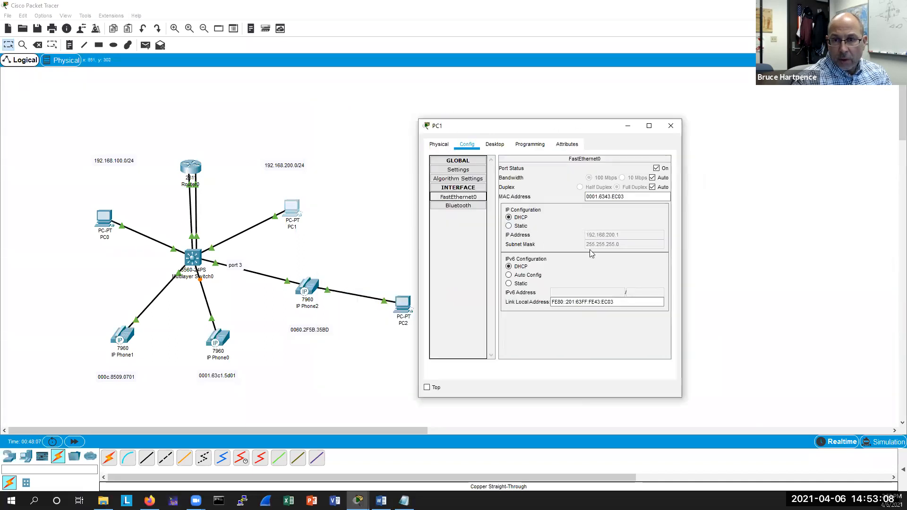
{"action": "left_click", "coordinate": [671, 126]}
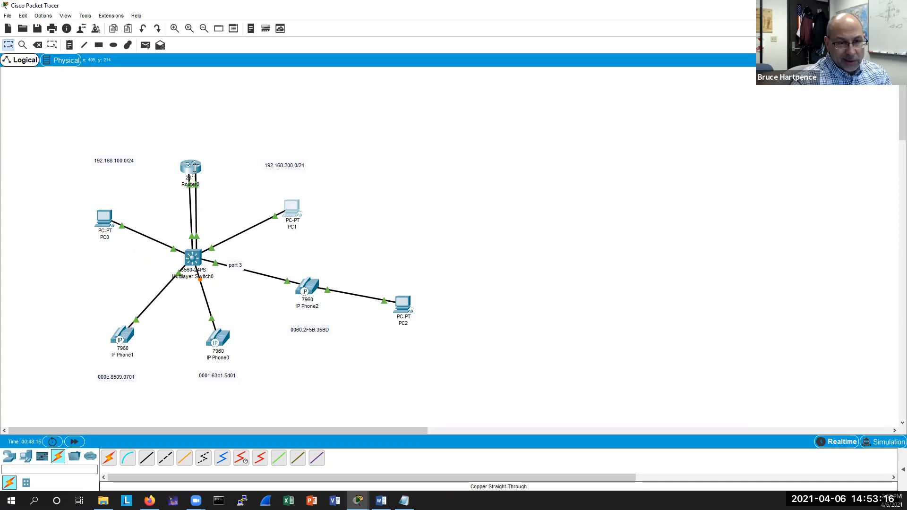
Check the GUI displays of IP Phone1 and IP Phone2.
{"action": "left_click", "coordinate": [121, 336]}
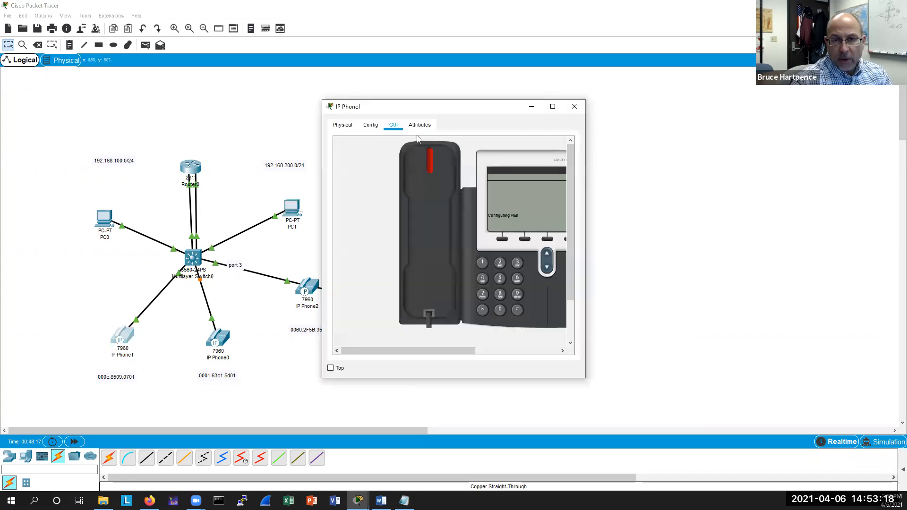
{"action": "left_click_drag", "start_coordinate": [584, 377], "coordinate": [675, 391]}
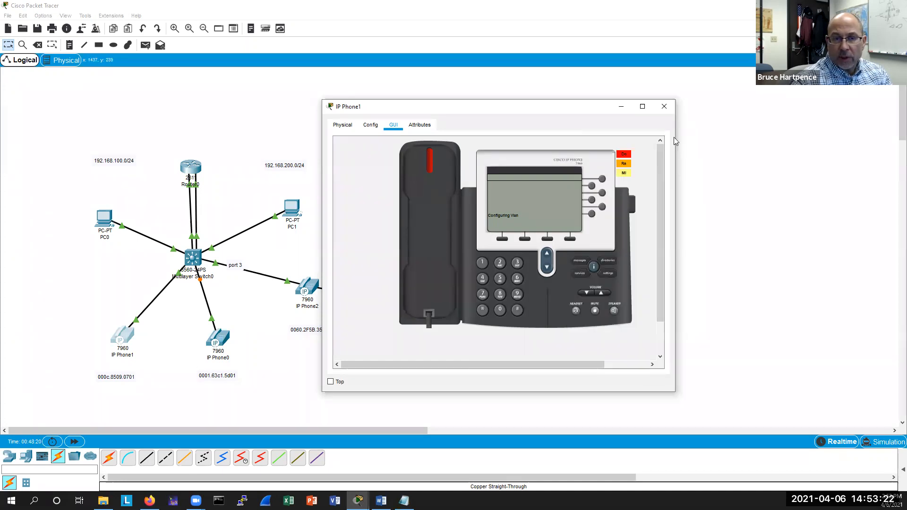
{"action": "left_click", "coordinate": [664, 107]}
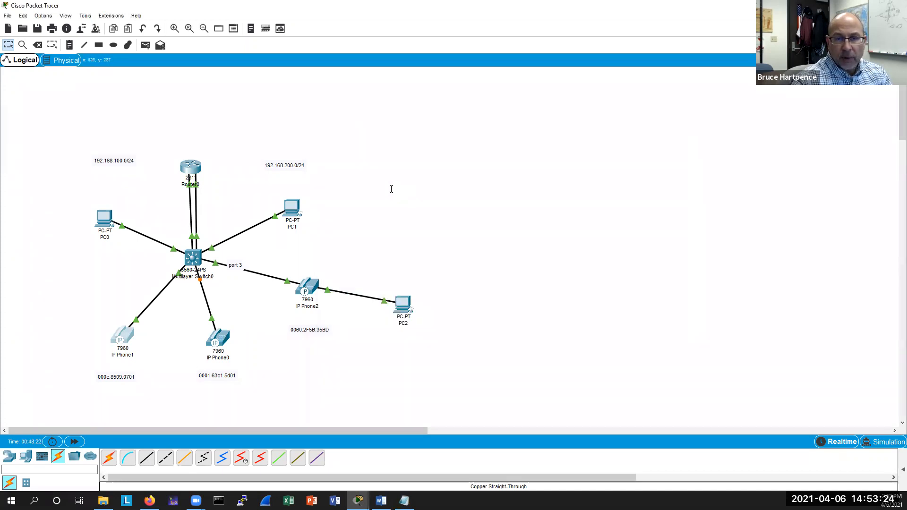
{"action": "left_click", "coordinate": [306, 286]}
{"action": "left_click", "coordinate": [647, 118]}
Return to the router's CLI and leave configuration mode.
{"action": "left_click", "coordinate": [193, 171]}
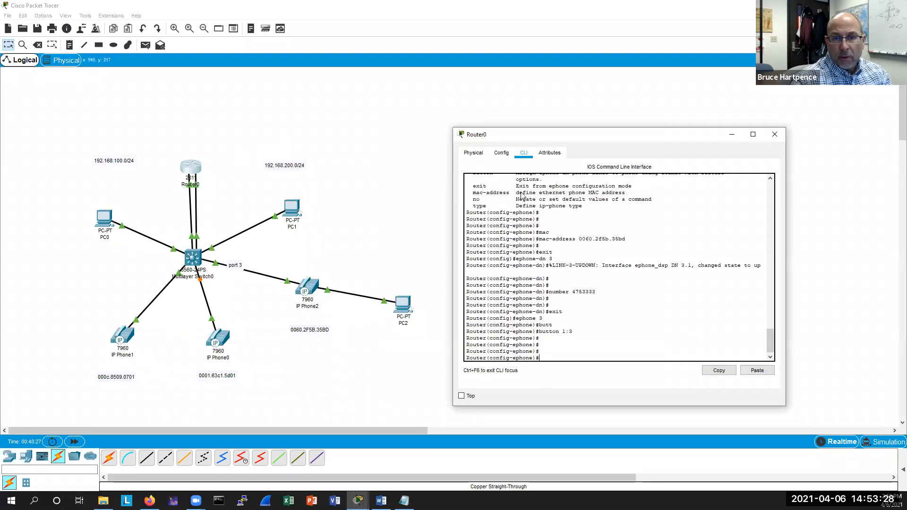
{"action": "left_click_drag", "start_coordinate": [589, 136], "coordinate": [589, 124]}
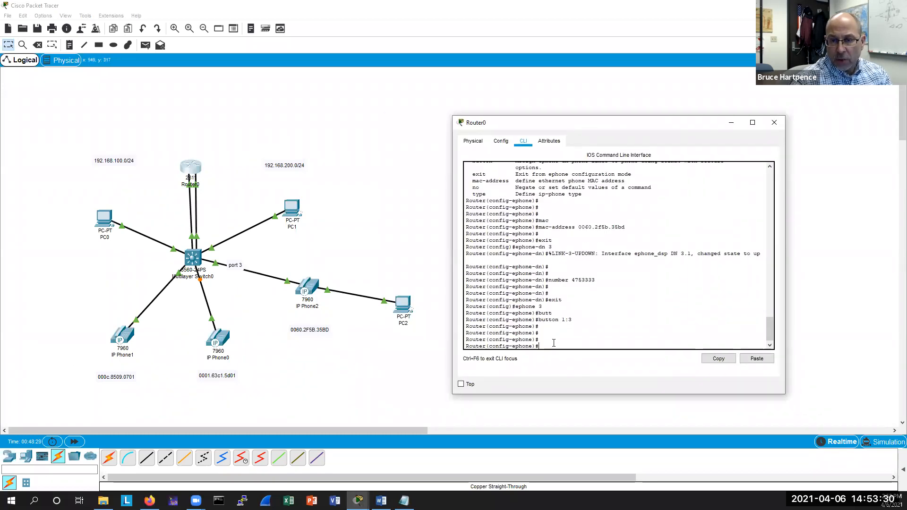
{"action": "key", "text": "Return"}
{"action": "key", "text": "Return"}
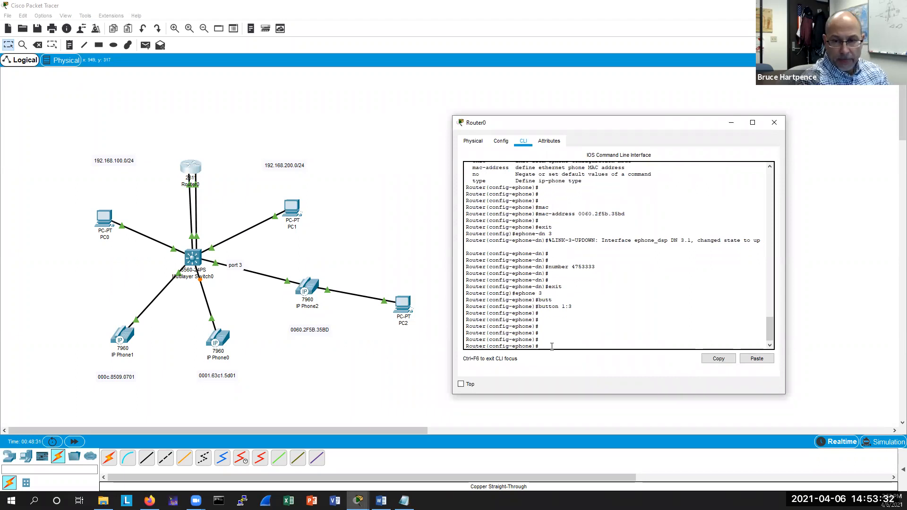
{"action": "key", "text": "ctrl+z"}
{"action": "key", "text": "Return"}
{"action": "key", "text": "Return"}
{"action": "key", "text": "Return"}
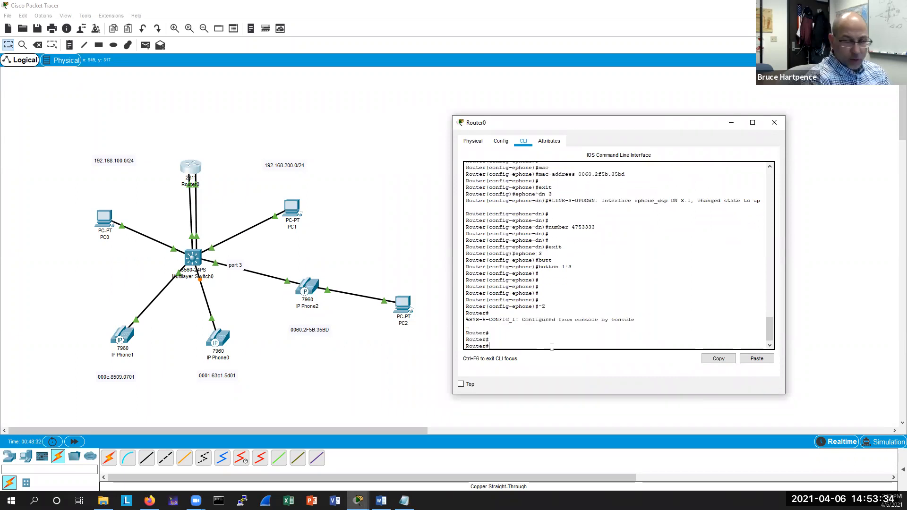
Display the router's running configuration and page through it.
{"action": "type", "text": "sh run"}
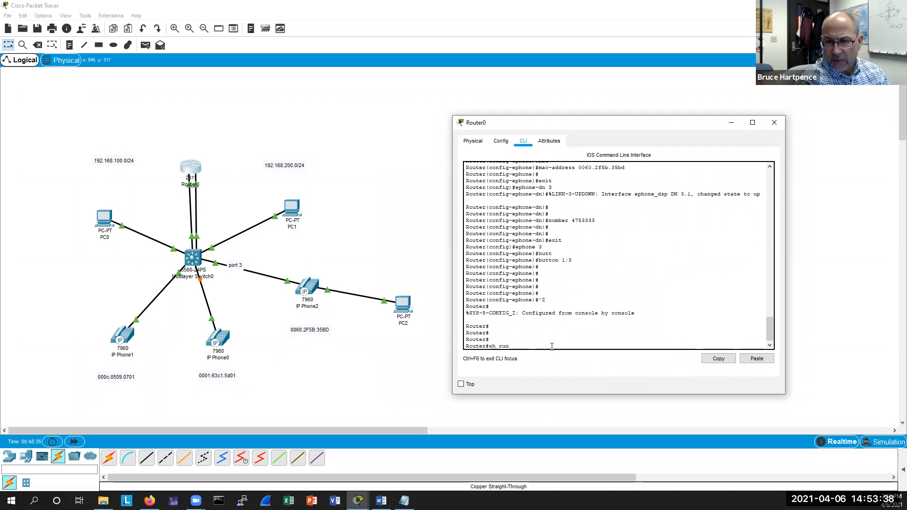
{"action": "key", "text": "Return"}
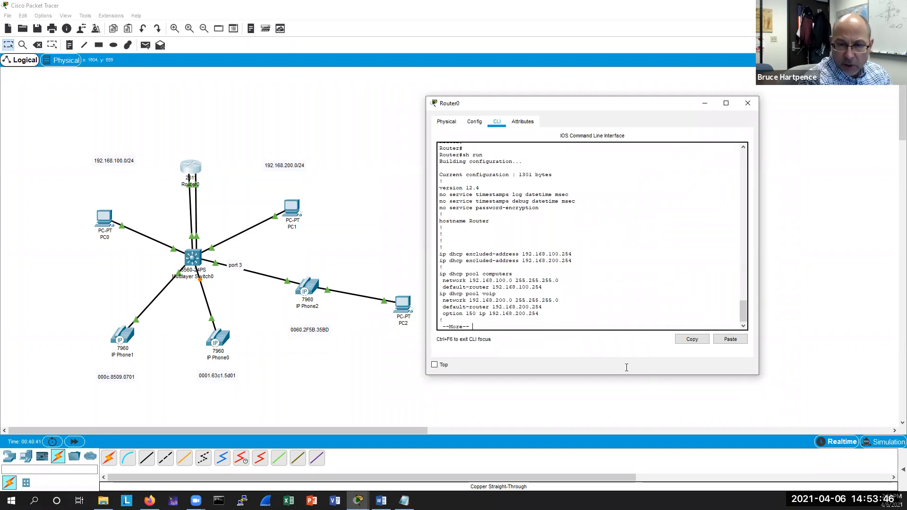
{"action": "key", "text": "Return"}
{"action": "key", "text": "Return"}
{"action": "key", "text": "Return"}
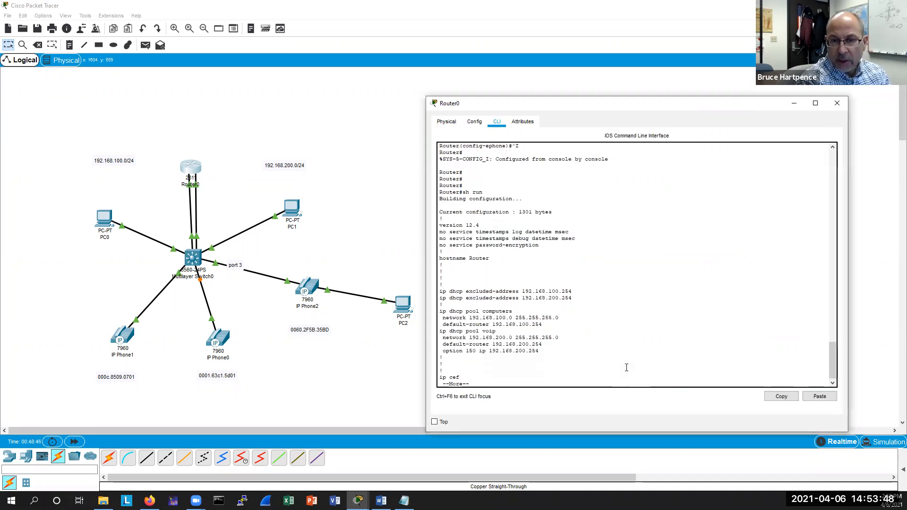
{"action": "key", "text": "Return"}
{"action": "key", "text": "Return"}
{"action": "key", "text": "Return"}
{"action": "key", "text": "Return"}
{"action": "key", "text": "Return"}
{"action": "key", "text": "Return"}
{"action": "key", "text": "Return"}
{"action": "key", "text": "Return"}
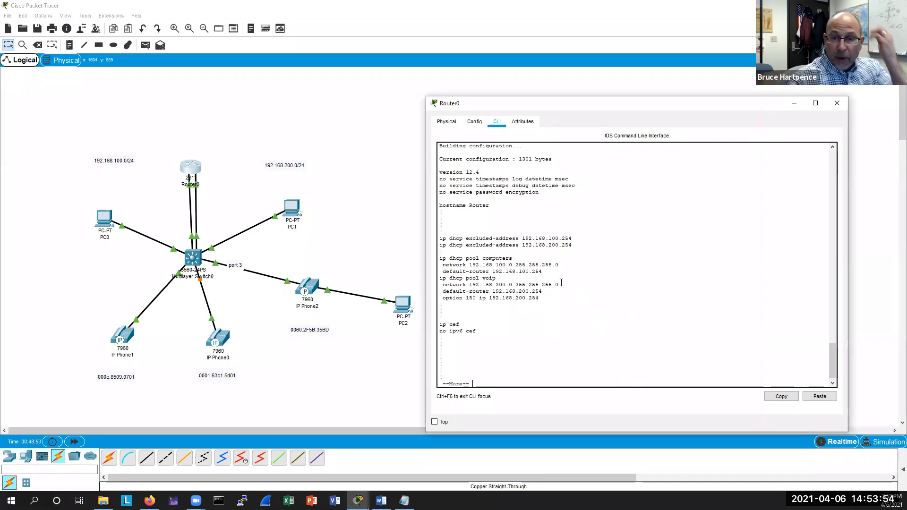
Highlight the DHCP excluded-address and the computers and voip pool lines in the running configuration.
{"action": "left_click_drag", "start_coordinate": [572, 245], "coordinate": [426, 238]}
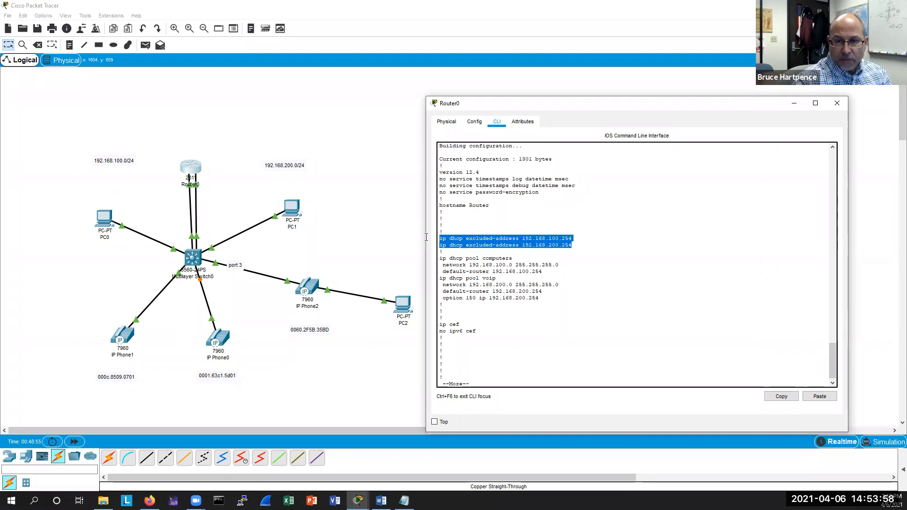
{"action": "left_click_drag", "start_coordinate": [542, 272], "coordinate": [439, 263]}
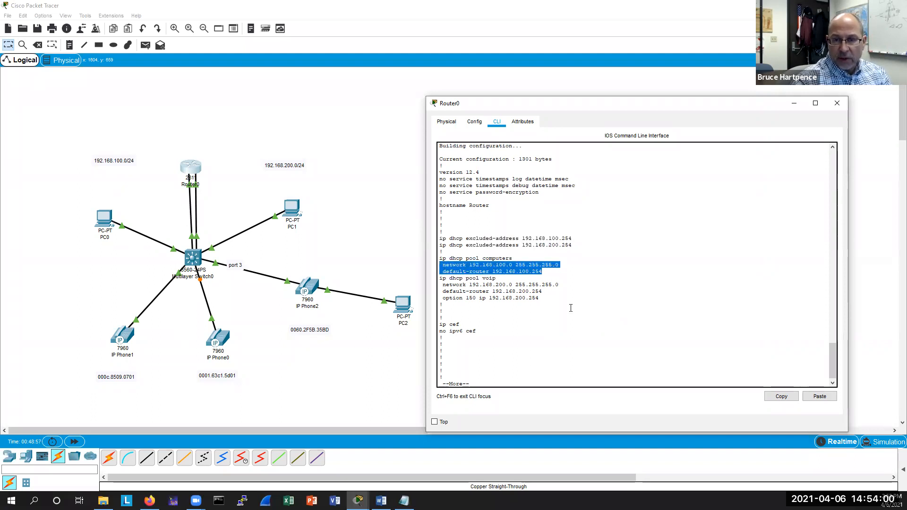
{"action": "left_click_drag", "start_coordinate": [541, 298], "coordinate": [441, 284]}
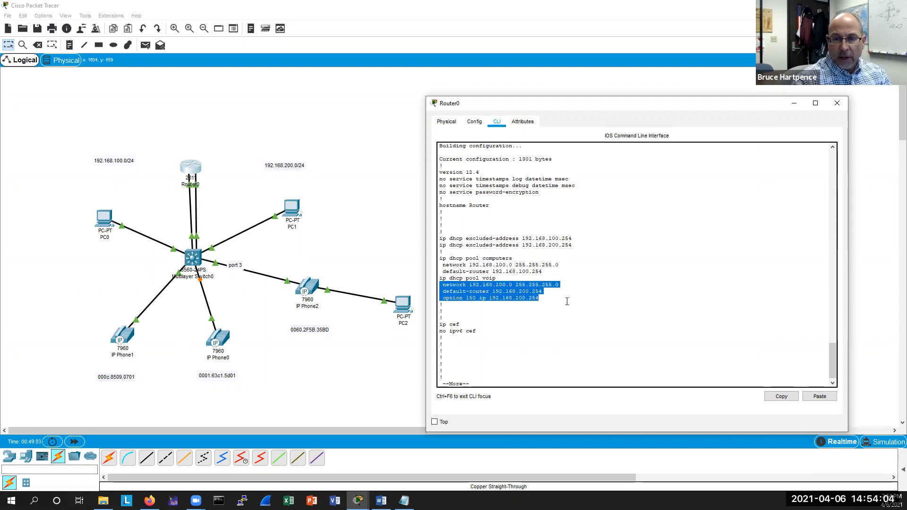
{"action": "left_click", "coordinate": [567, 301]}
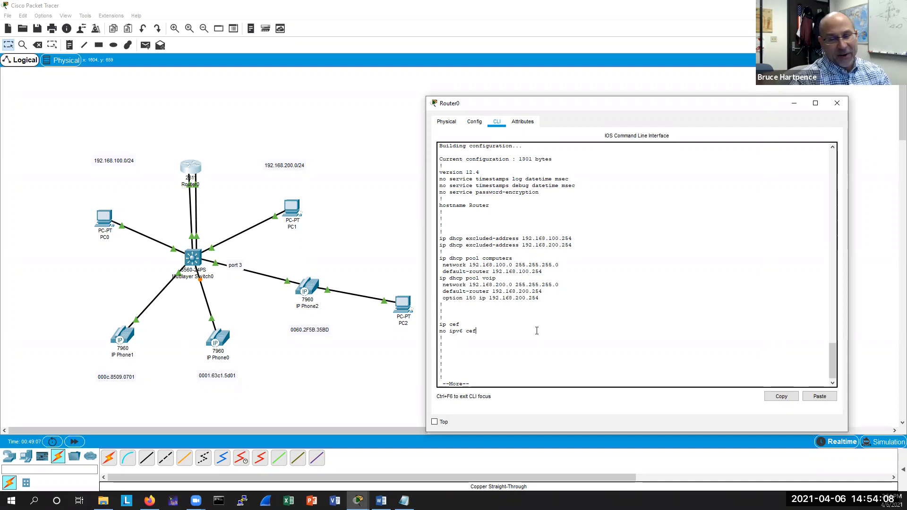
Leave the running-configuration display, enter global configuration, open telephony-service mode and list its available commands.
{"action": "key", "text": "q"}
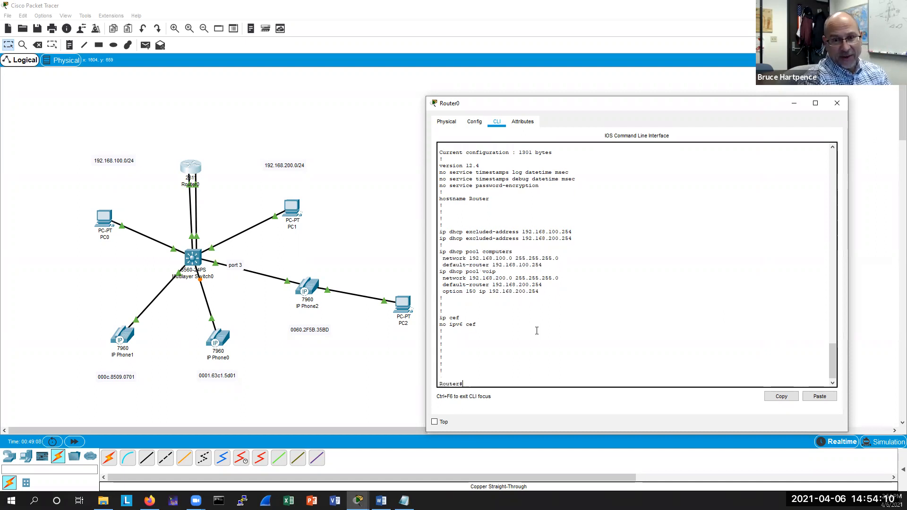
{"action": "key", "text": "Return"}
{"action": "key", "text": "Return"}
{"action": "key", "text": "Return"}
{"action": "type", "text": "conf t"}
{"action": "key", "text": "Return"}
{"action": "type", "text": "tel"}
{"action": "key", "text": "Tab"}
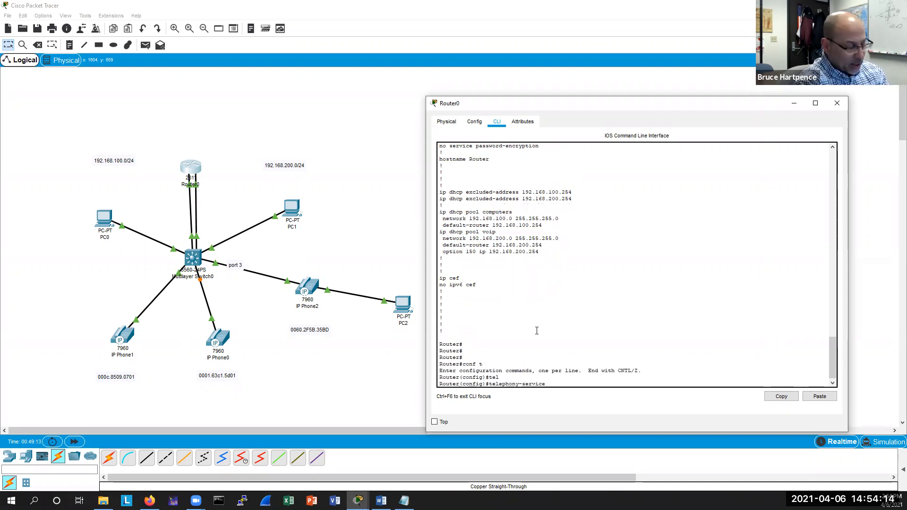
{"action": "key", "text": "Return"}
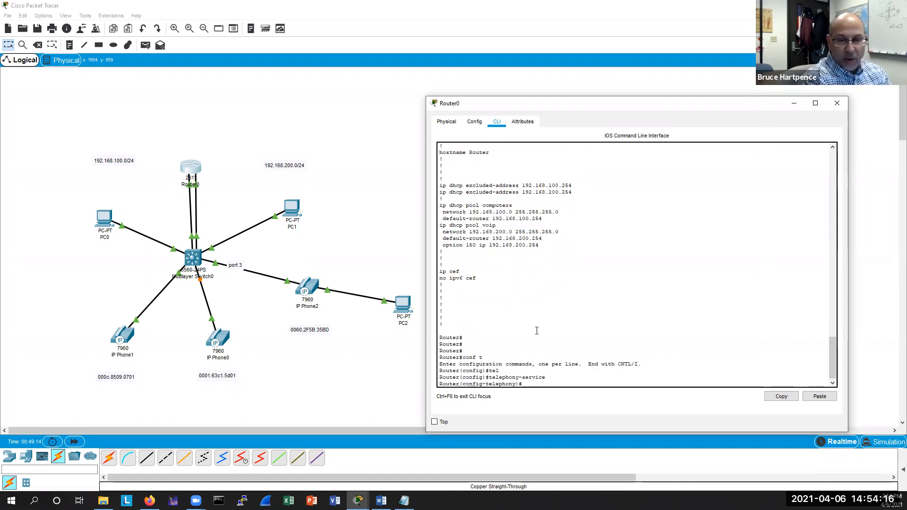
{"action": "type", "text": "?"}
{"action": "key", "text": "Return"}
{"action": "key", "text": "Return"}
{"action": "key", "text": "Return"}
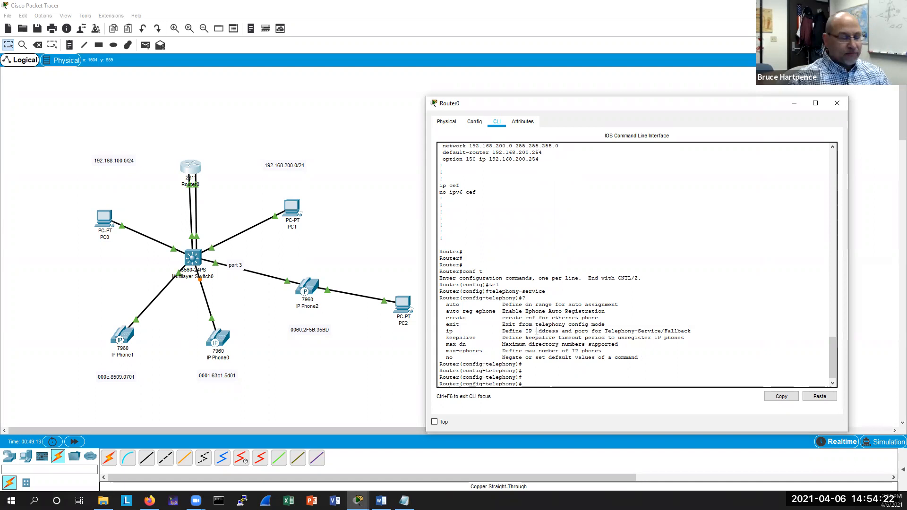
Set the telephony-service IP source address to 192.168.200.254 with port 2000.
{"action": "type", "text": "ip ?"}
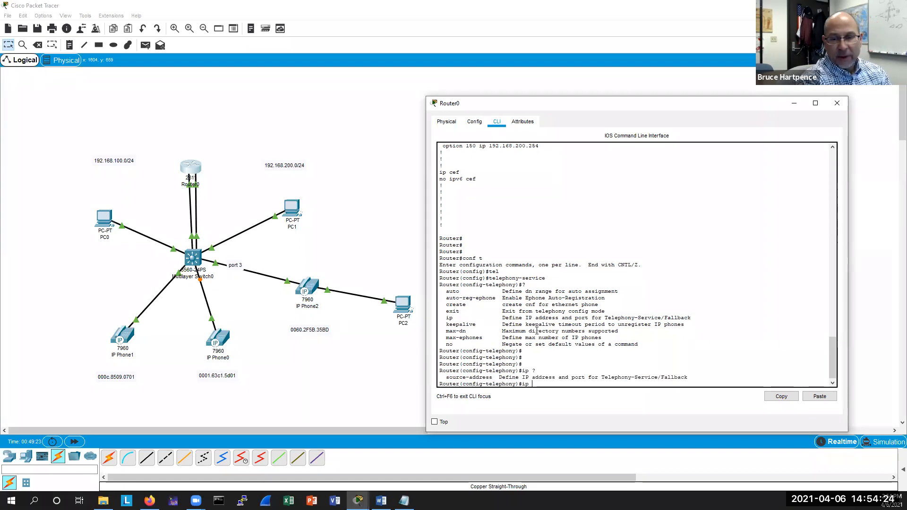
{"action": "type", "text": "source"}
{"action": "key", "text": "Tab"}
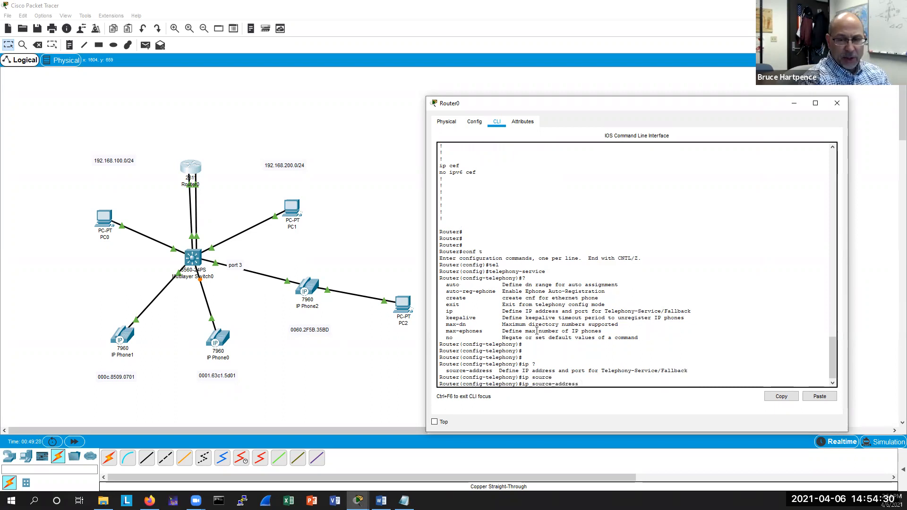
{"action": "type", "text": "192.168.200"}
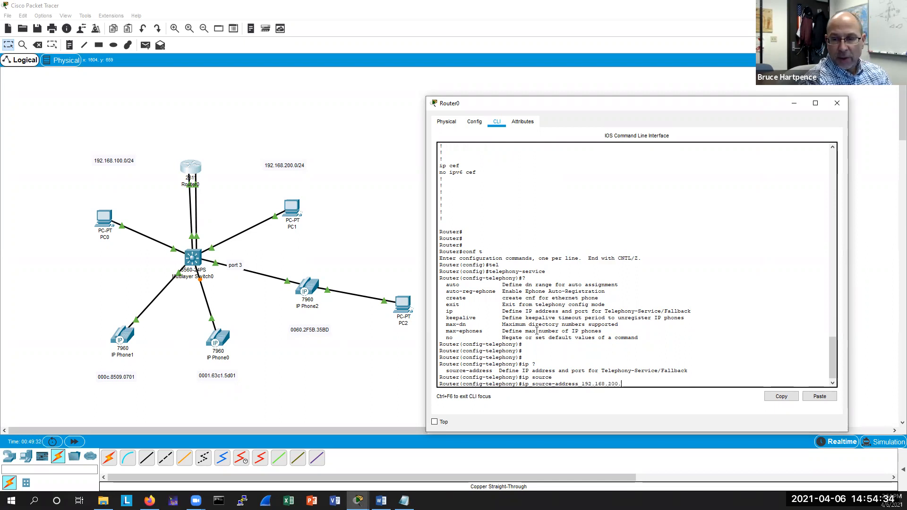
{"action": "type", "text": ".254"}
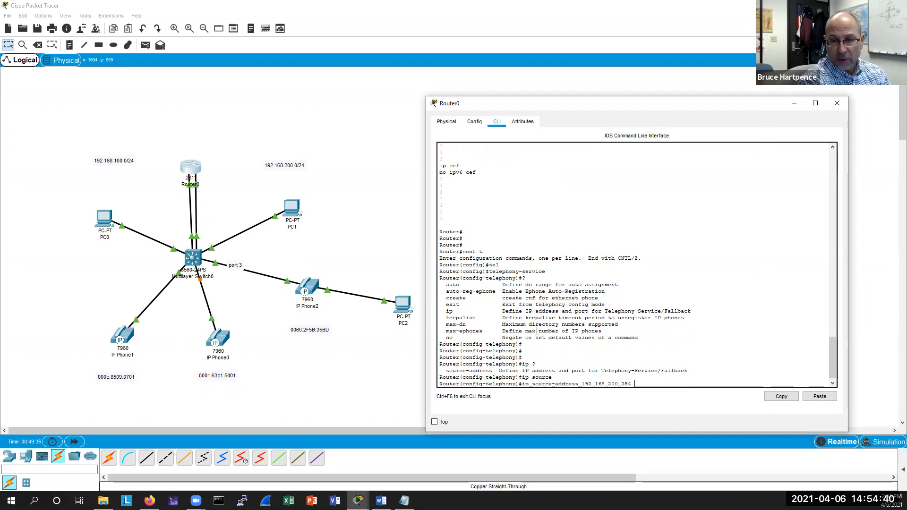
{"action": "type", "text": "?2000"}
{"action": "key", "text": "Return"}
{"action": "key", "text": "Up"}
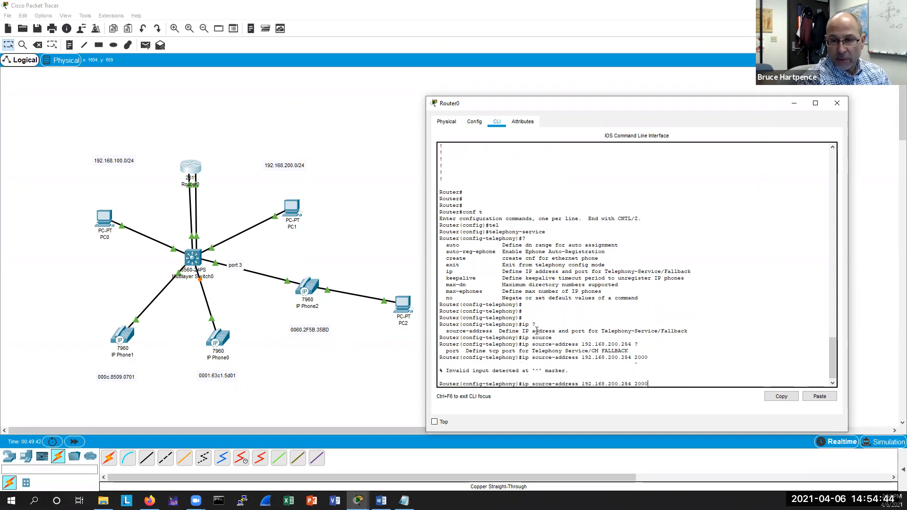
{"action": "key", "text": "Left"}
{"action": "key", "text": "Left"}
{"action": "key", "text": "Left"}
{"action": "key", "text": "Left"}
{"action": "type", "text": "port"}
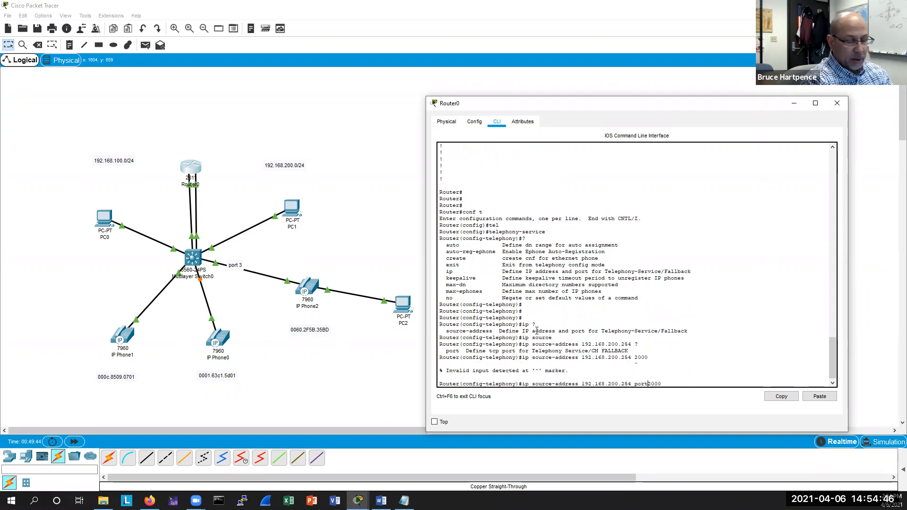
{"action": "key", "text": "Return"}
{"action": "key", "text": "Return"}
{"action": "key", "text": "Return"}
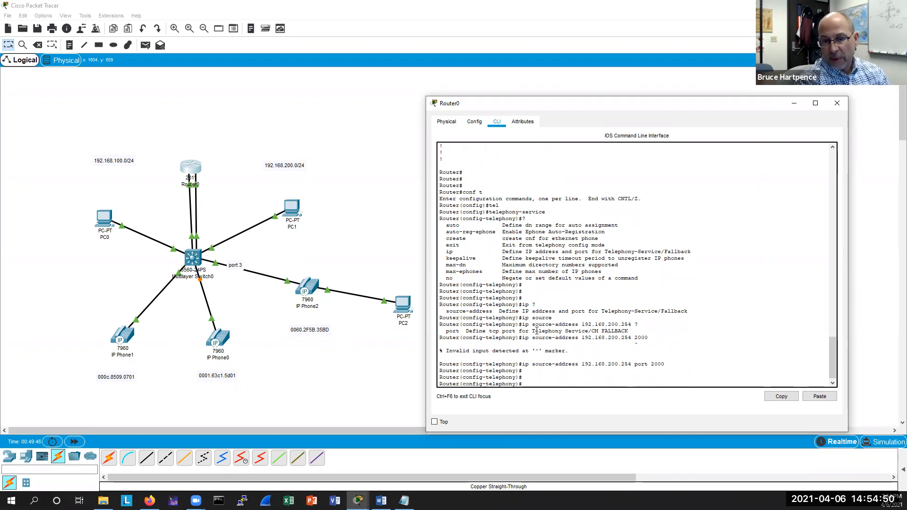
{"action": "key", "text": "Return"}
{"action": "key", "text": "Return"}
{"action": "key", "text": "Return"}
{"action": "key", "text": "Return"}
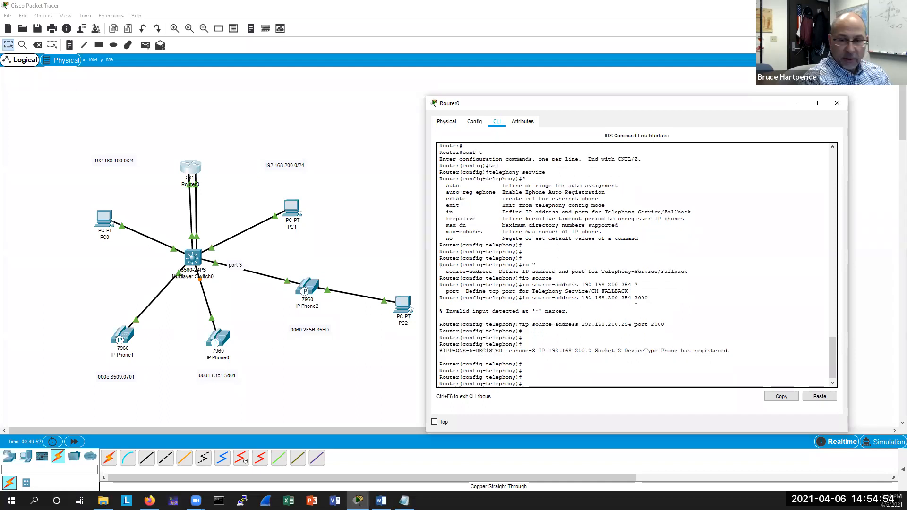
List the telephony-service commands again and create the cnf-files for the ethernet phones.
{"action": "type", "text": "?"}
{"action": "key", "text": "Return"}
{"action": "key", "text": "Return"}
{"action": "key", "text": "Return"}
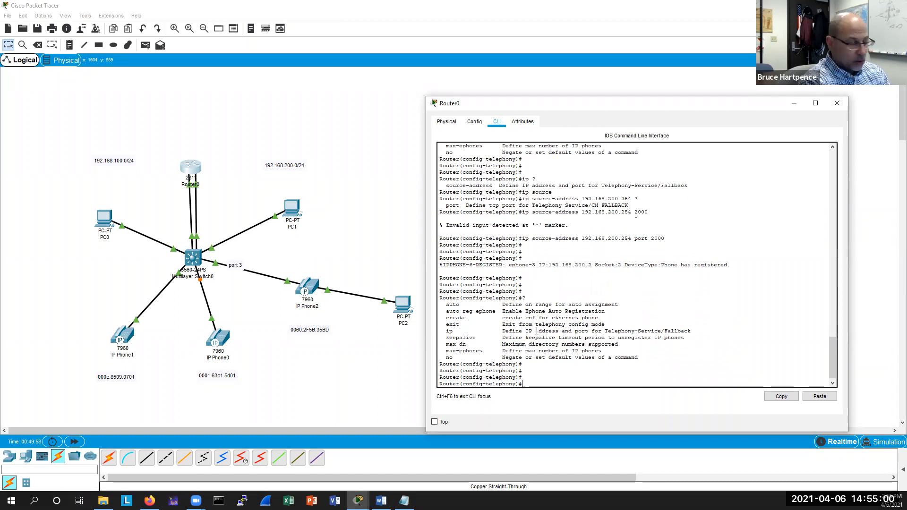
{"action": "type", "text": "cre"}
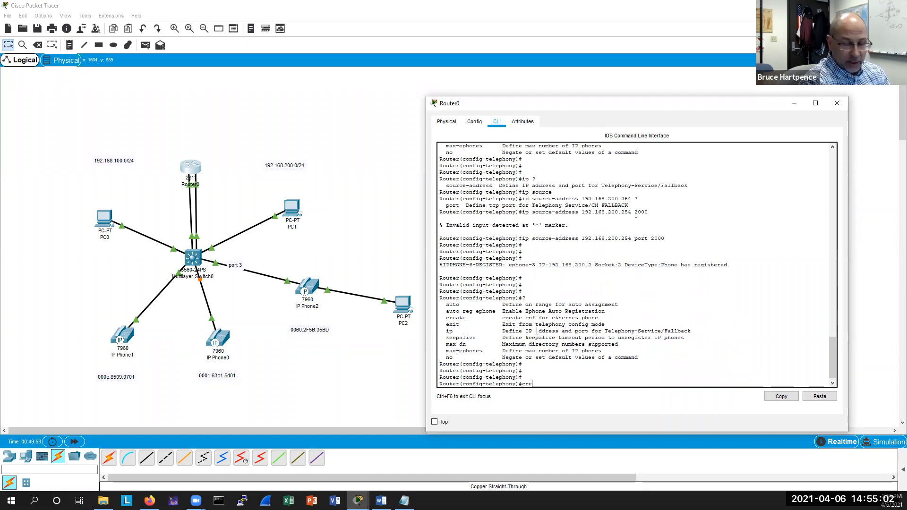
{"action": "key", "text": "Tab"}
{"action": "type", "text": "cnf"}
{"action": "key", "text": "Tab"}
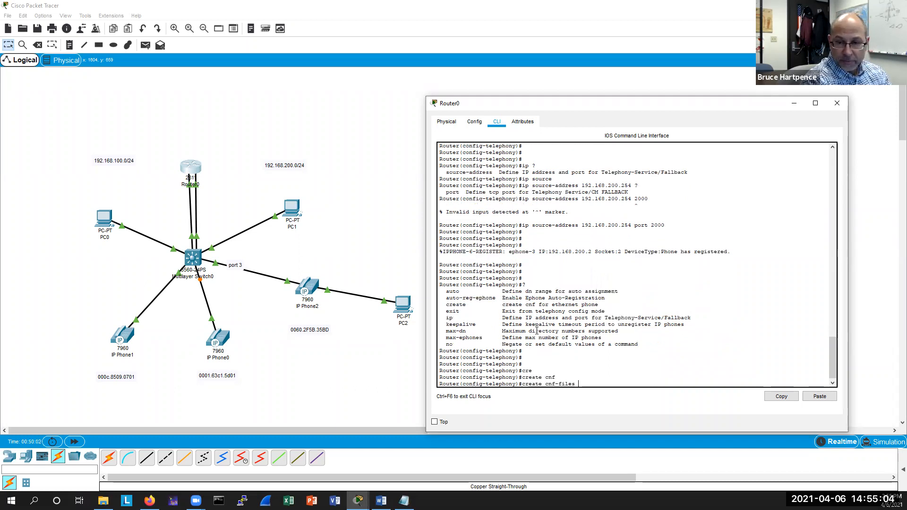
{"action": "key", "text": "Return"}
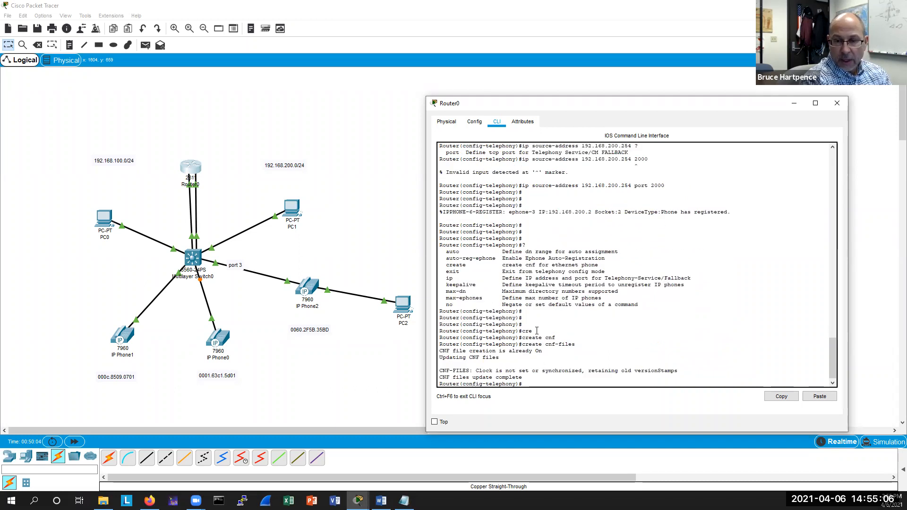
{"action": "key", "text": "Return"}
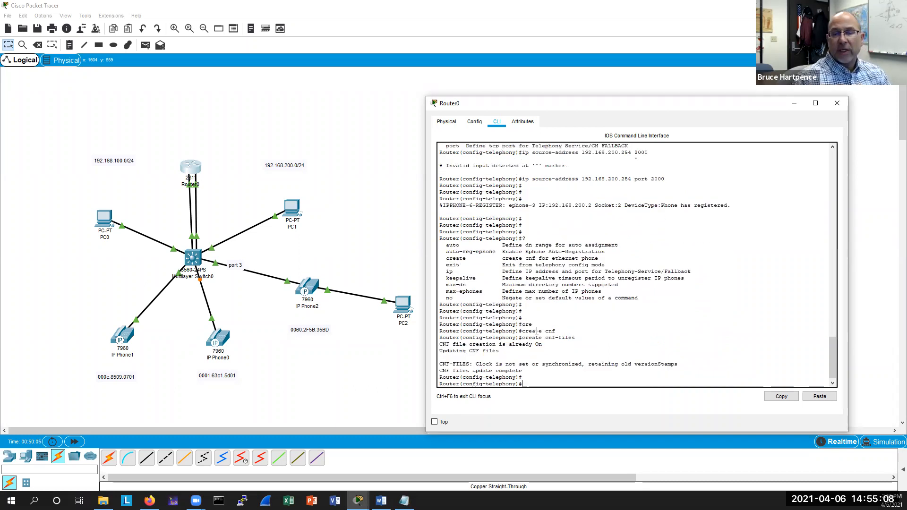
{"action": "key", "text": "Return"}
Highlight the CNF-FILES clock message line in the router output.
{"action": "left_click_drag", "start_coordinate": [679, 357], "coordinate": [513, 358]}
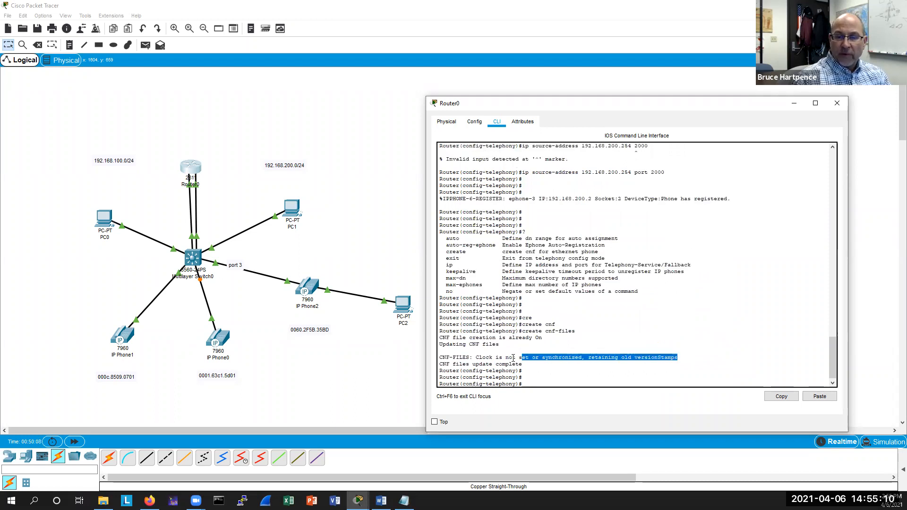
{"action": "triple_click", "coordinate": [513, 358]}
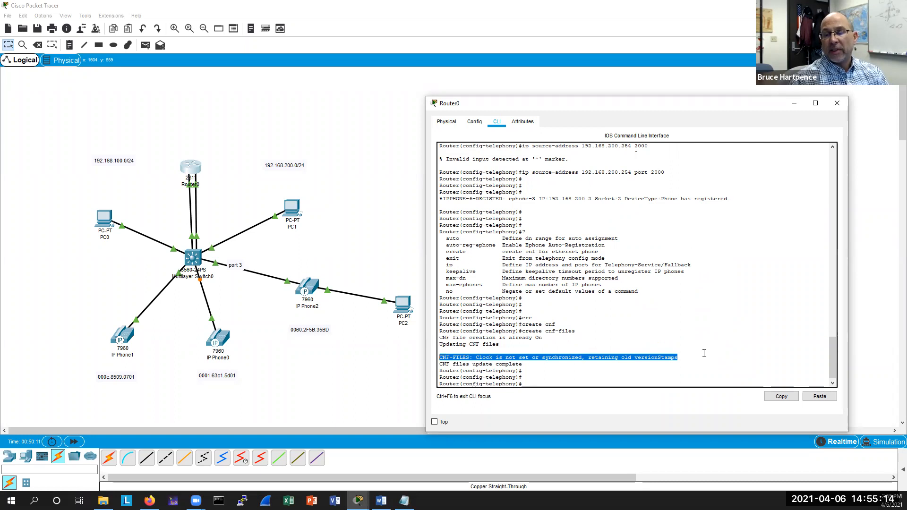
{"action": "left_click", "coordinate": [695, 359]}
List the telephony-service options once more and exit telephony-service mode to global configuration.
{"action": "left_click", "coordinate": [541, 382]}
{"action": "type", "text": "?"}
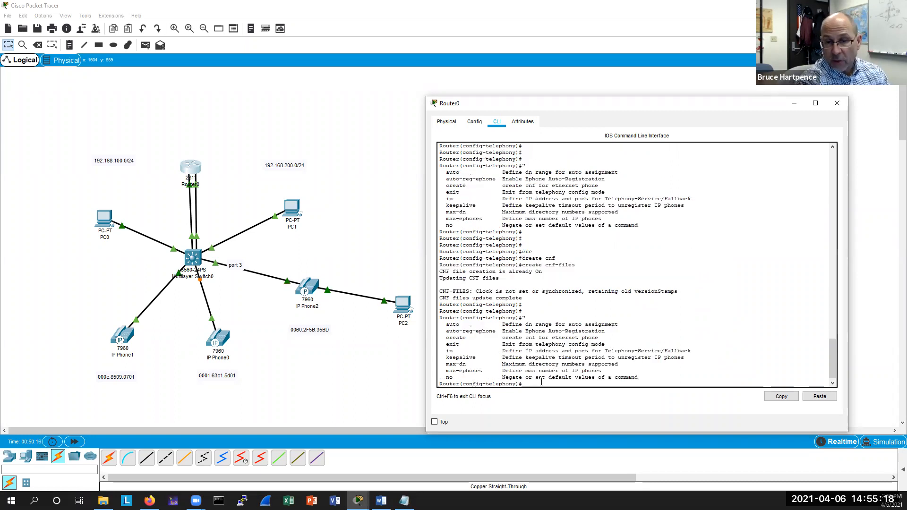
{"action": "key", "text": "Return"}
{"action": "key", "text": "Return"}
{"action": "type", "text": "exit"}
{"action": "key", "text": "Return"}
{"action": "key", "text": "Return"}
{"action": "key", "text": "Return"}
{"action": "key", "text": "Return"}
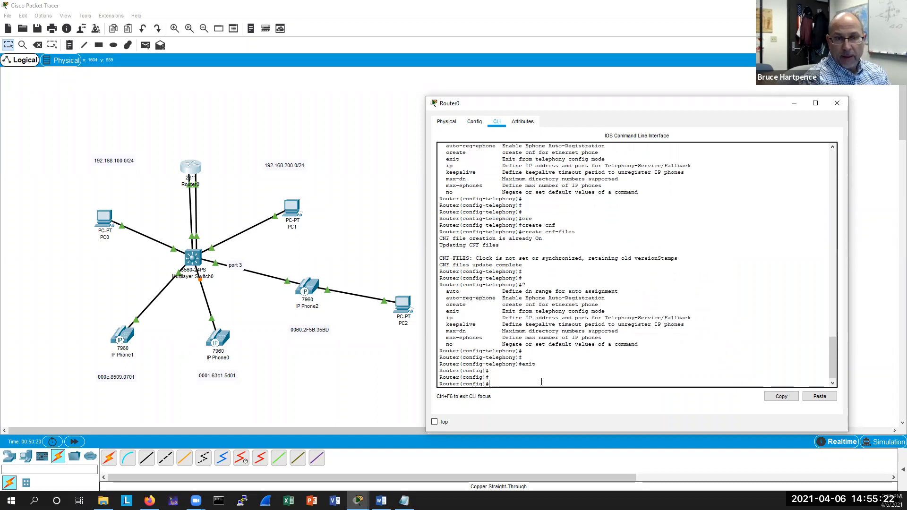
Open IP Phone2's display, enlarge it, lift and replace the handset, then check and close IP Phone1's display.
{"action": "left_click", "coordinate": [311, 291]}
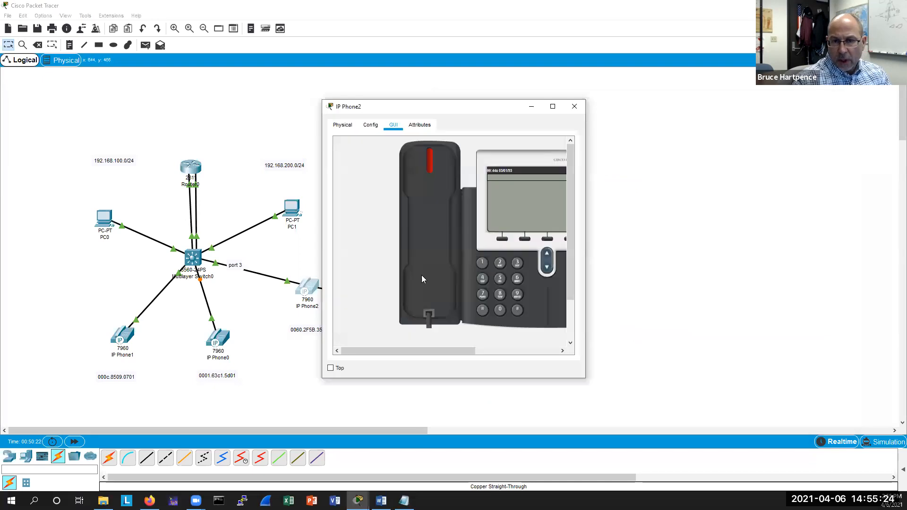
{"action": "left_click_drag", "start_coordinate": [470, 109], "coordinate": [570, 130]}
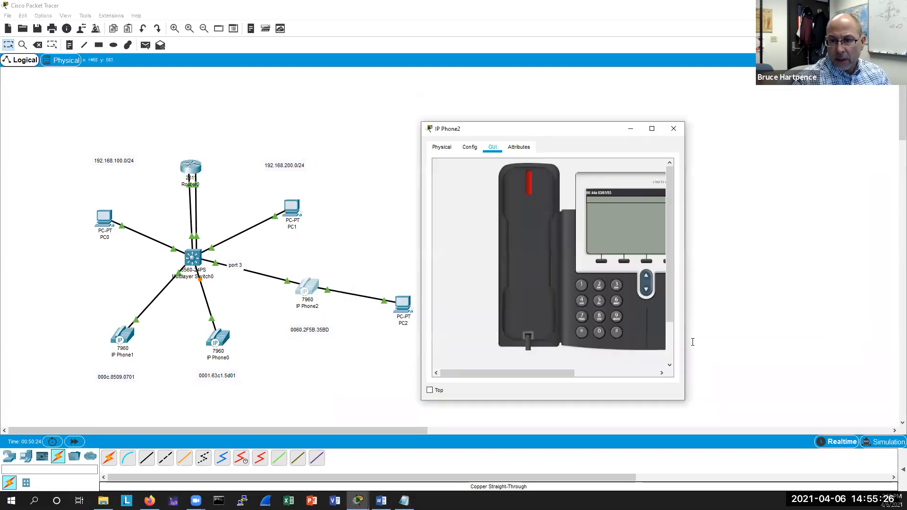
{"action": "left_click_drag", "start_coordinate": [686, 340], "coordinate": [840, 340]}
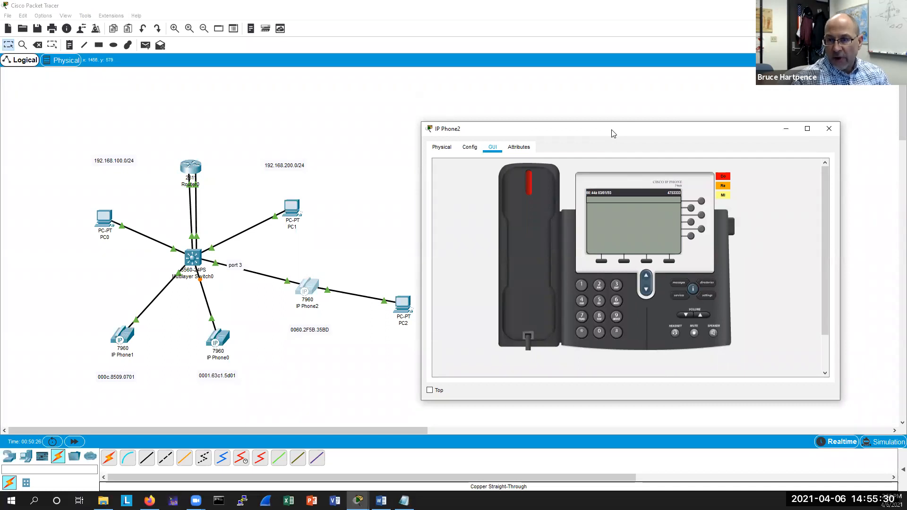
{"action": "left_click_drag", "start_coordinate": [611, 130], "coordinate": [640, 160]}
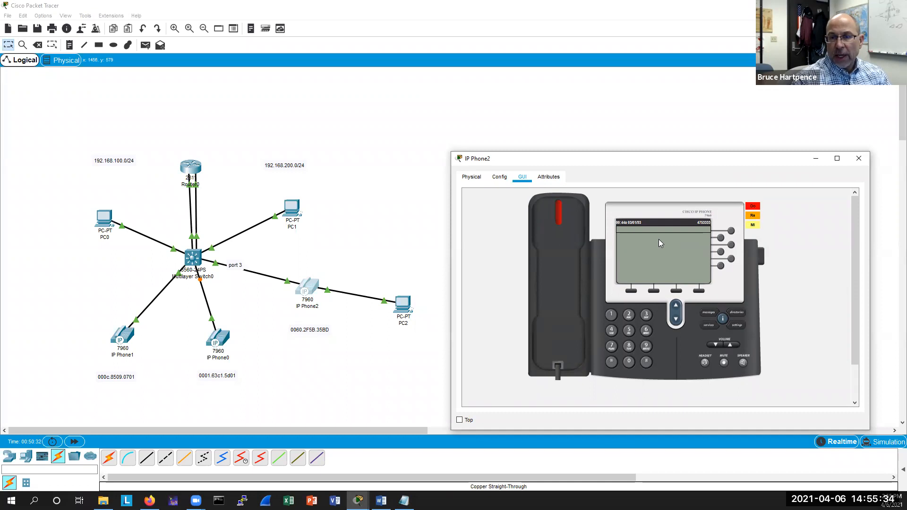
{"action": "left_click", "coordinate": [559, 215]}
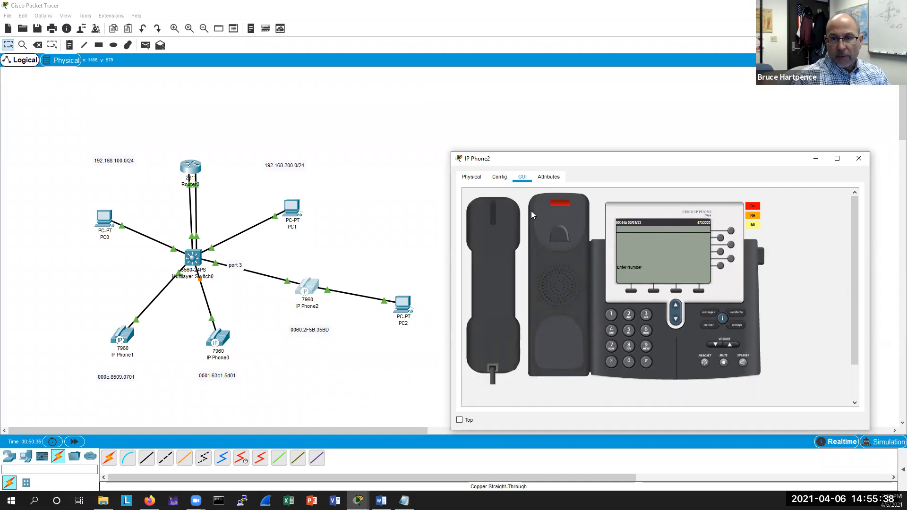
{"action": "left_click", "coordinate": [494, 211]}
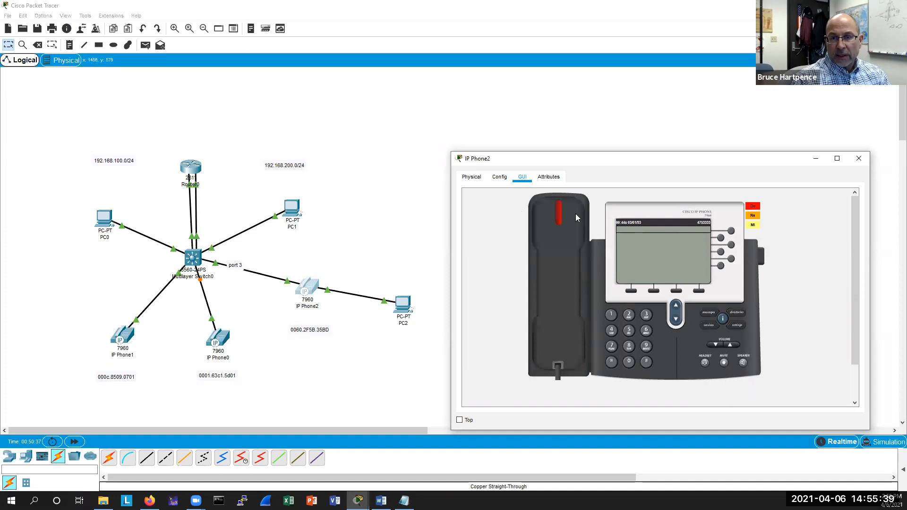
{"action": "left_click", "coordinate": [120, 339]}
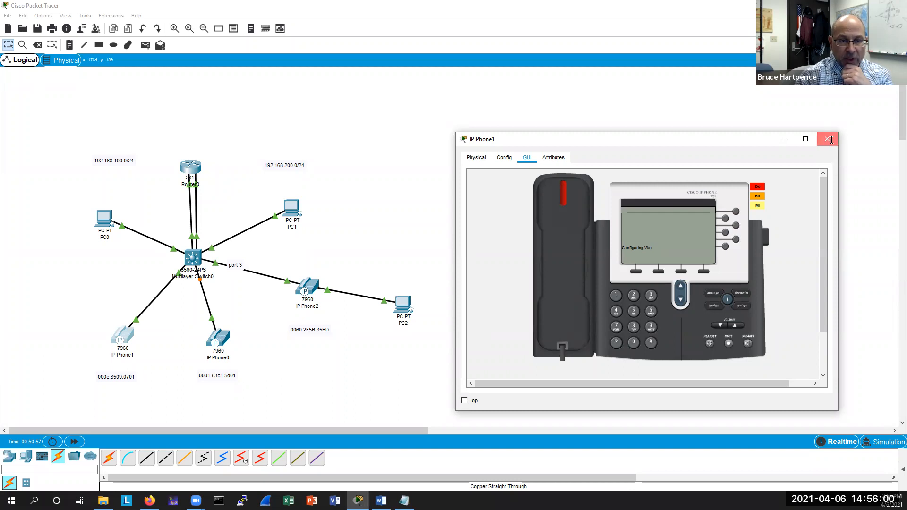
{"action": "left_click", "coordinate": [827, 140]}
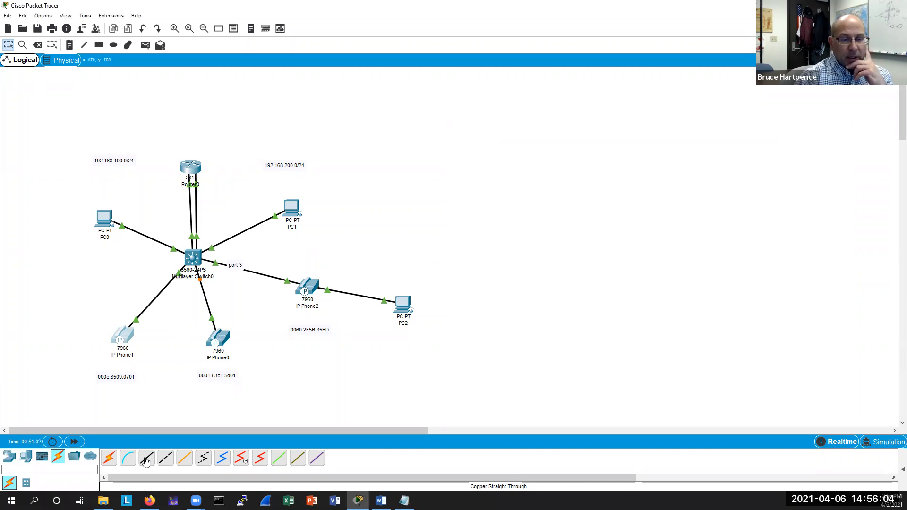
Delete the cables linking IP Phone0, IP Phone1, PC1 and PC0 to the multilayer switch.
{"action": "left_click", "coordinate": [37, 49]}
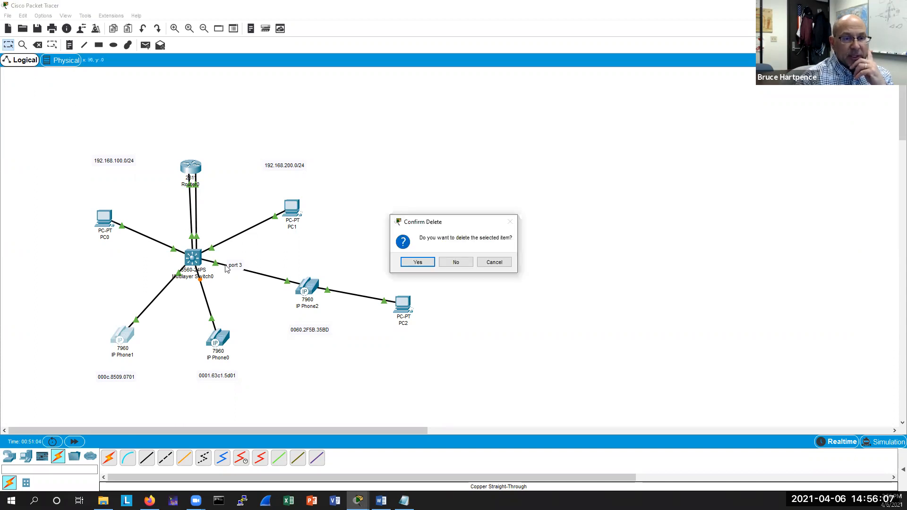
{"action": "left_click", "coordinate": [455, 261]}
{"action": "left_click", "coordinate": [208, 300]}
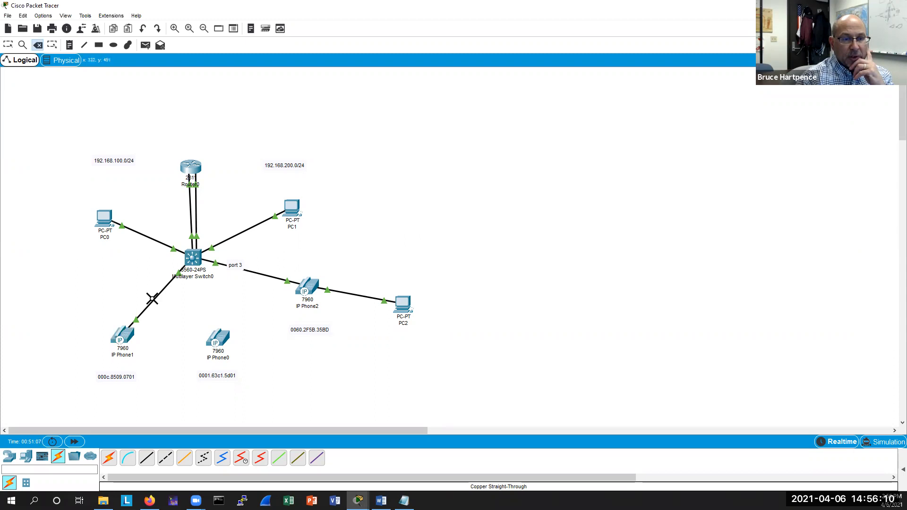
{"action": "left_click", "coordinate": [151, 299]}
{"action": "left_click", "coordinate": [235, 237]}
{"action": "left_click", "coordinate": [152, 239]}
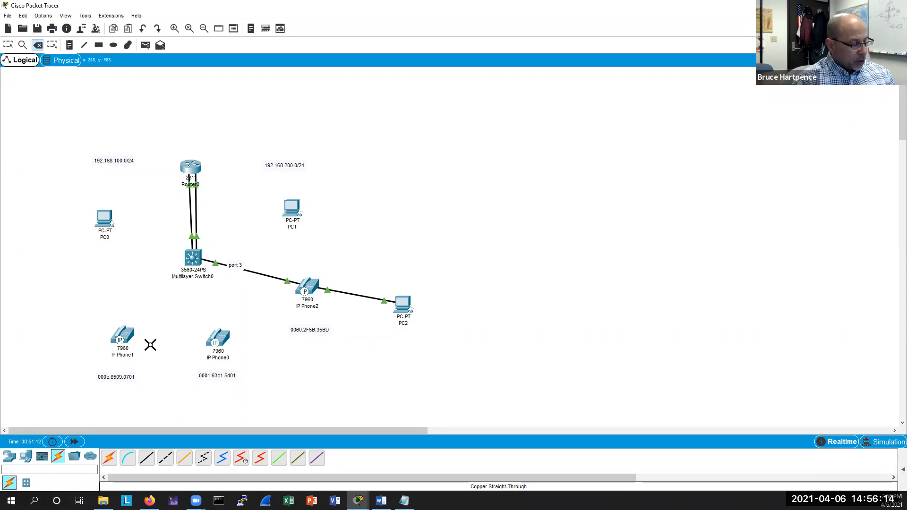
{"action": "key", "text": "Escape"}
Rearrange the topology: move PC1 down, IP Phone2, PC2 and the phone's MAC label up, and IP Phone0 to the centre.
{"action": "left_click_drag", "start_coordinate": [292, 208], "coordinate": [314, 389]}
{"action": "left_click_drag", "start_coordinate": [297, 290], "coordinate": [316, 228]}
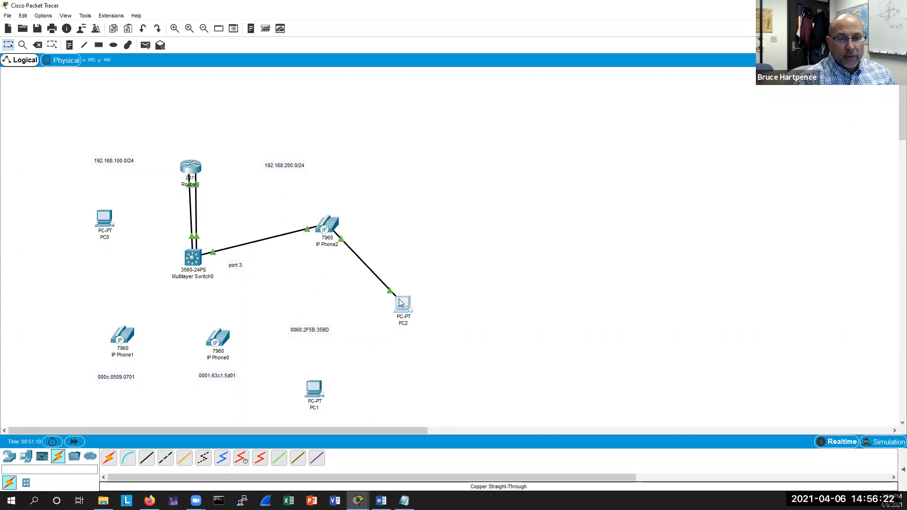
{"action": "left_click_drag", "start_coordinate": [399, 298], "coordinate": [419, 205]}
{"action": "left_click_drag", "start_coordinate": [309, 329], "coordinate": [329, 200]}
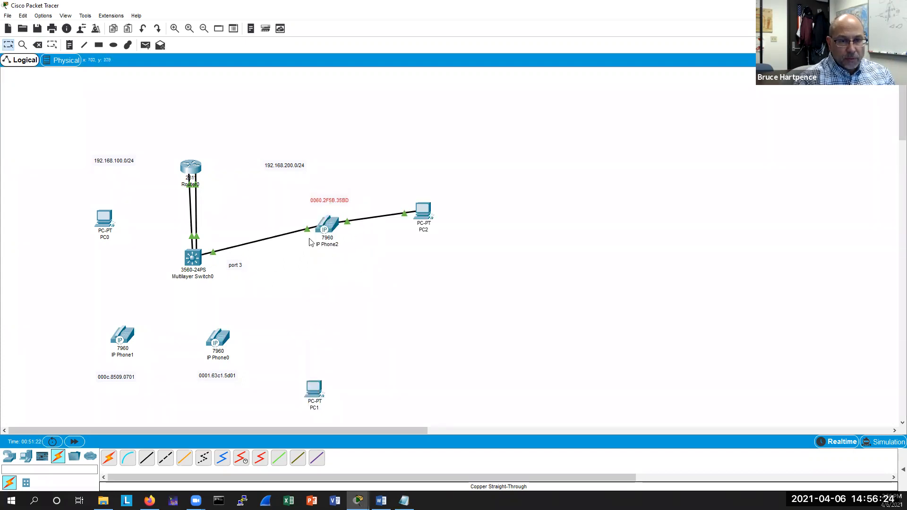
{"action": "mouse_move", "coordinate": [223, 334]}
{"action": "left_mouse_down"}
{"action": "mouse_move", "coordinate": [289, 315]}
{"action": "mouse_move", "coordinate": [299, 302]}
{"action": "left_mouse_up"}
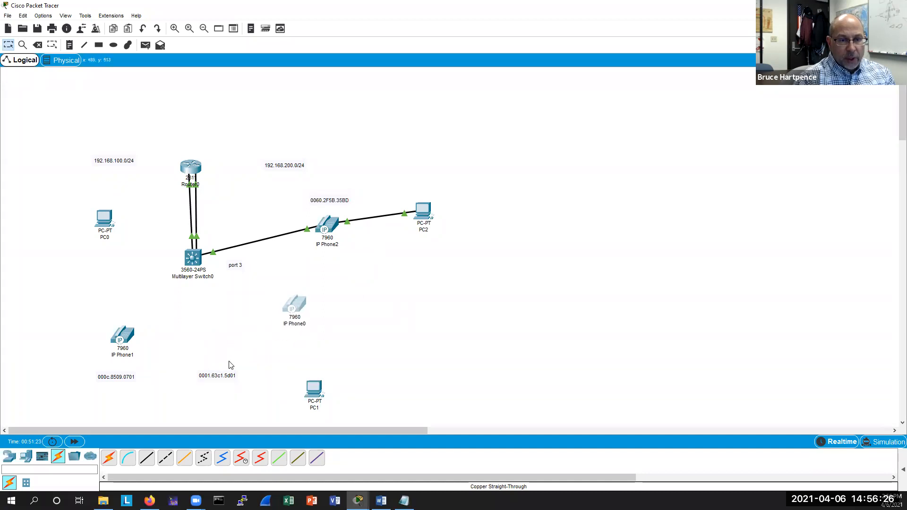
{"action": "left_click", "coordinate": [147, 458]}
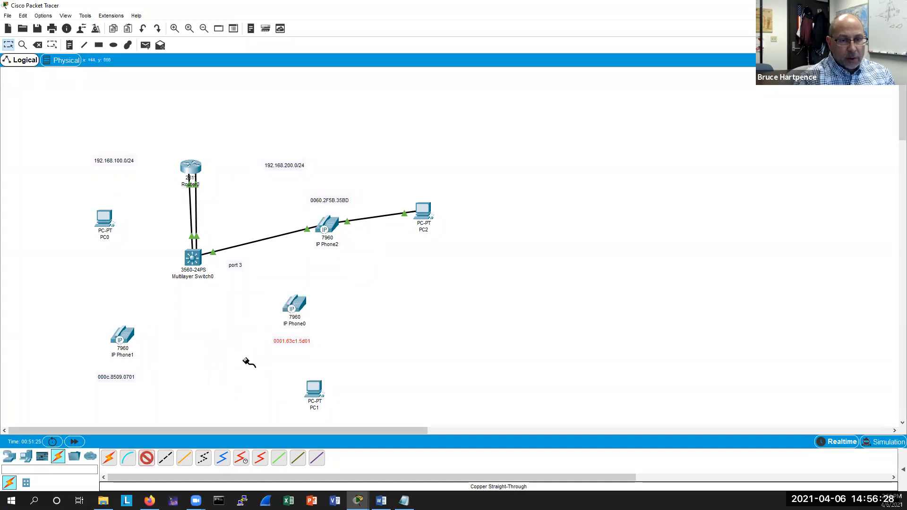
{"action": "left_click", "coordinate": [292, 298]}
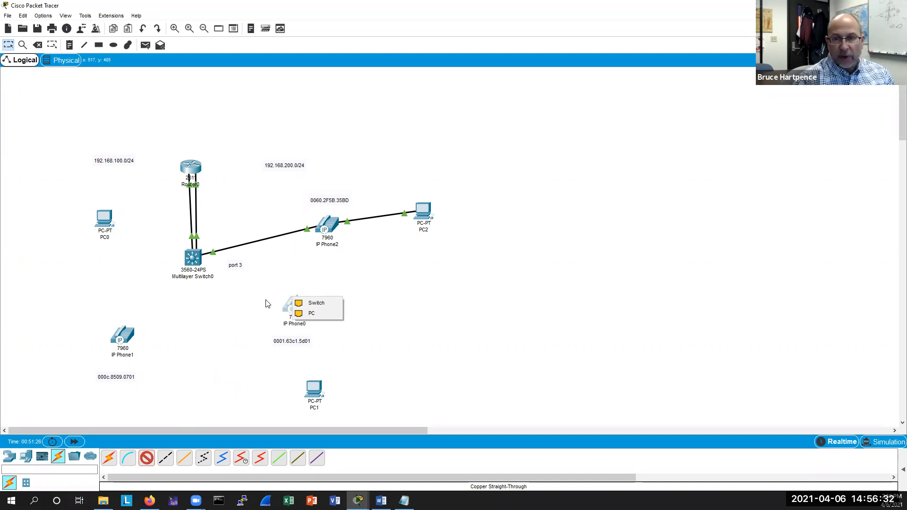
{"action": "key", "text": "Escape"}
Open the multilayer switch's CLI and display its MAC address table.
{"action": "left_click", "coordinate": [193, 257]}
{"action": "key", "text": "Return"}
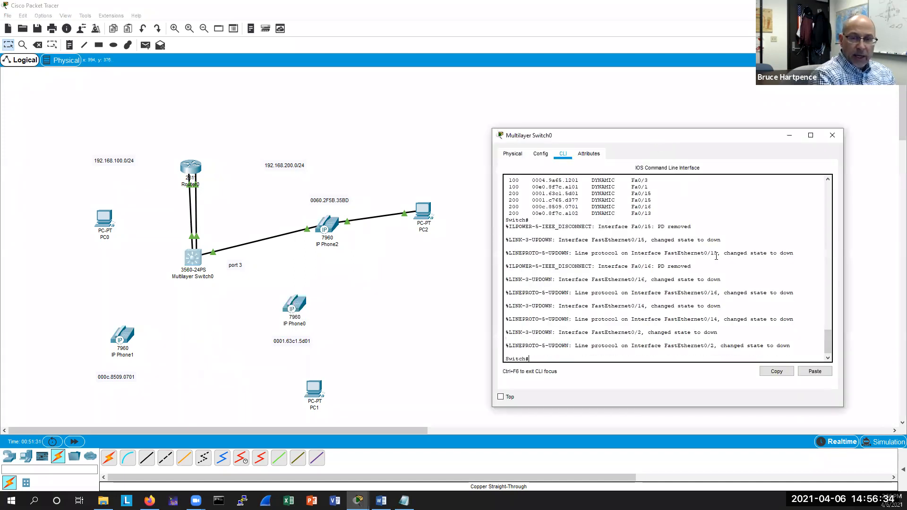
{"action": "key", "text": "Return"}
{"action": "key", "text": "Return"}
{"action": "key", "text": "Return"}
{"action": "key", "text": "Return"}
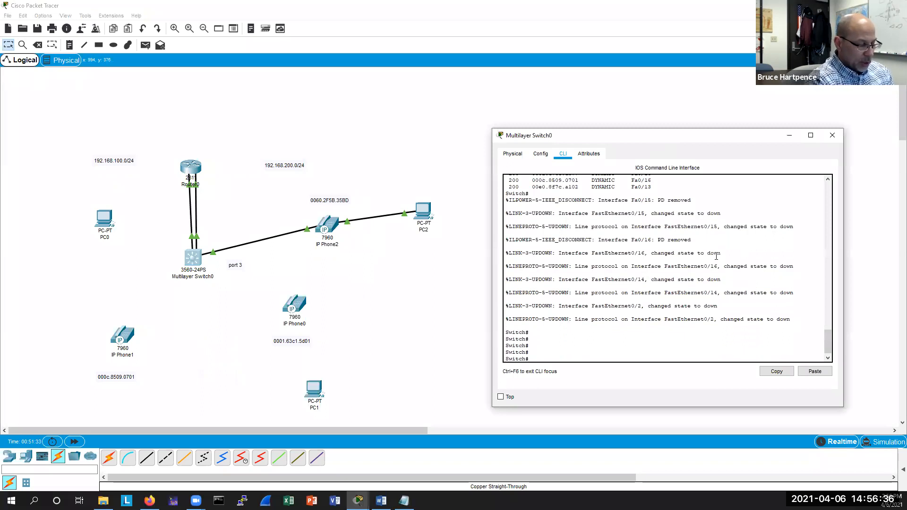
{"action": "type", "text": "sh ma"}
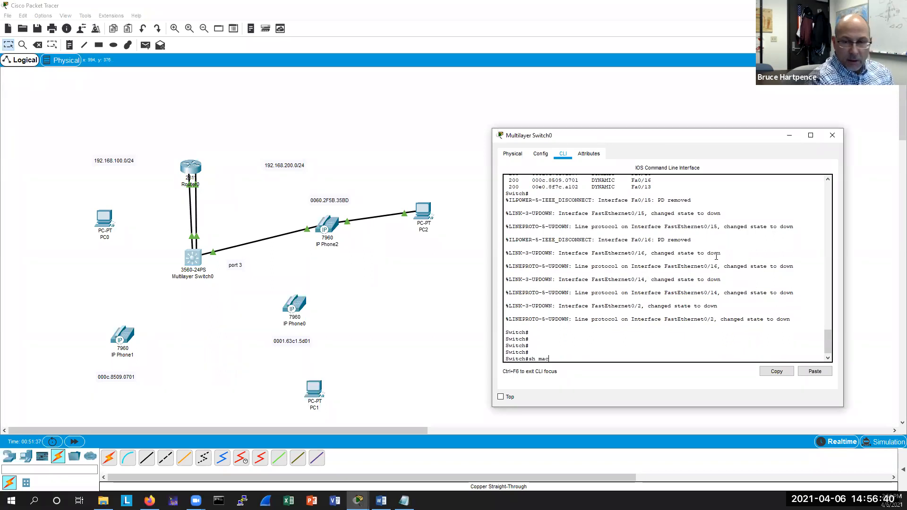
{"action": "type", "text": "c"}
{"action": "key", "text": "Tab"}
{"action": "type", "text": "add"}
{"action": "key", "text": "Tab"}
{"action": "key", "text": "Return"}
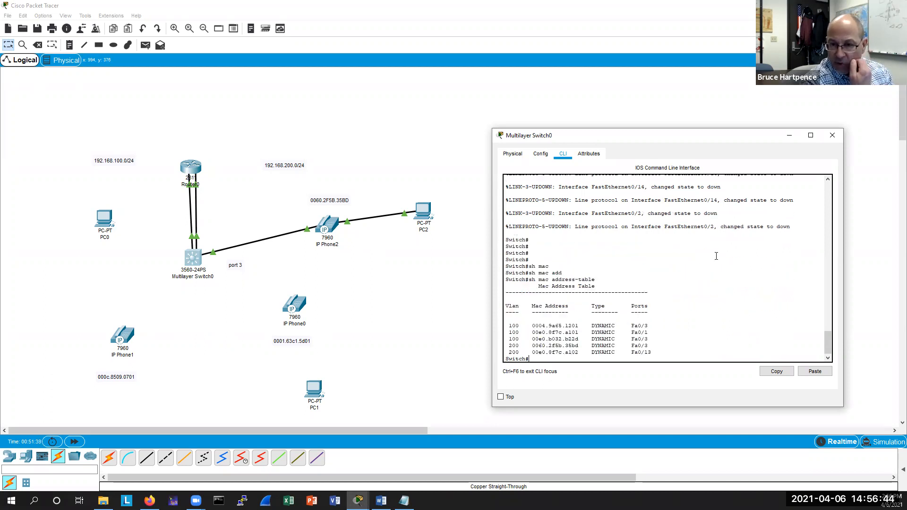
{"action": "key", "text": "Return"}
{"action": "key", "text": "Return"}
{"action": "key", "text": "Return"}
{"action": "key", "text": "Return"}
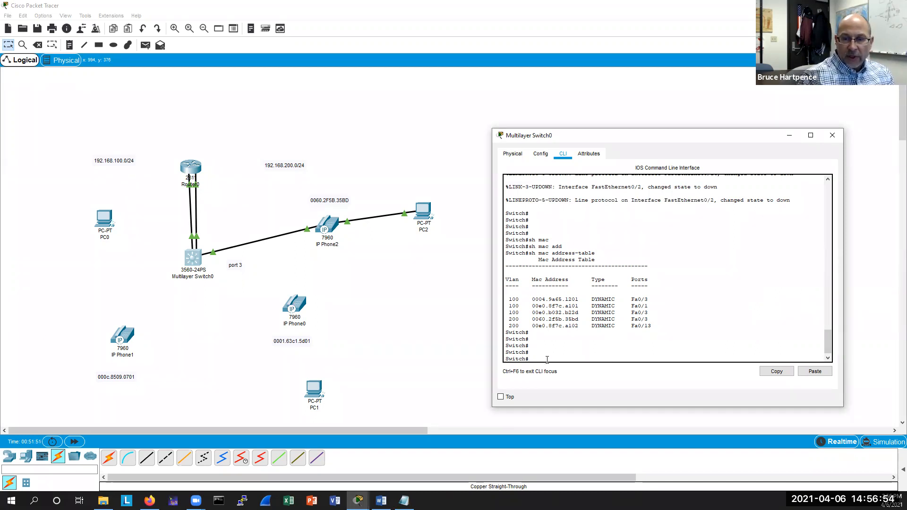
Enter global configuration and assign voice VLAN 200 to switch interface Fa0/4.
{"action": "type", "text": "conf t"}
{"action": "key", "text": "Return"}
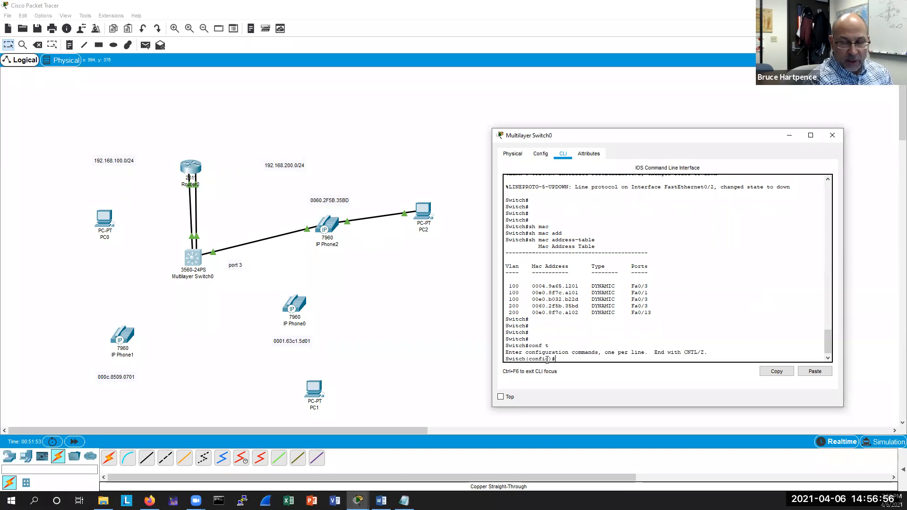
{"action": "type", "text": "int f0/"}
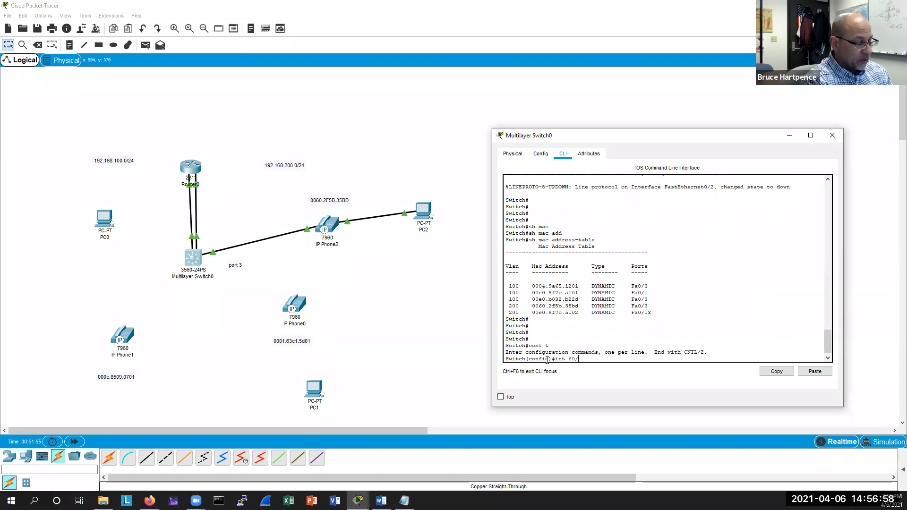
{"action": "type", "text": "4"}
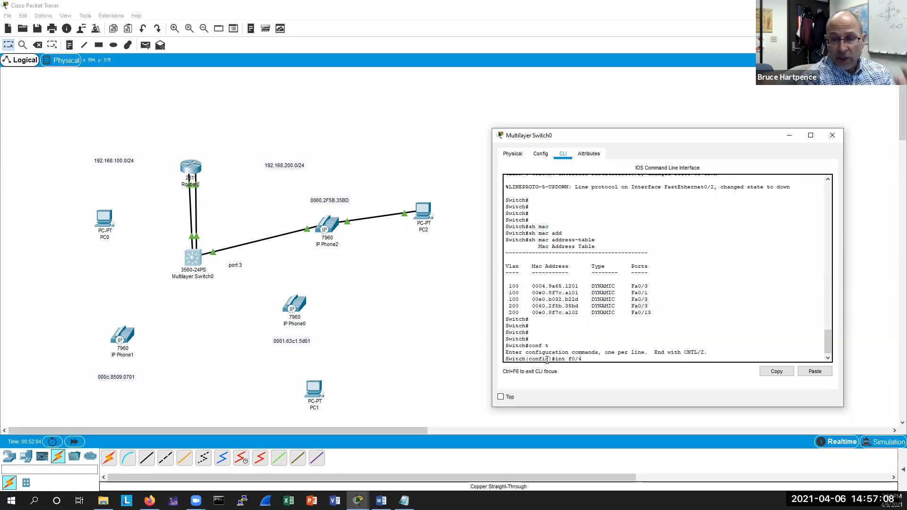
{"action": "key", "text": "Return"}
{"action": "key", "text": "Return"}
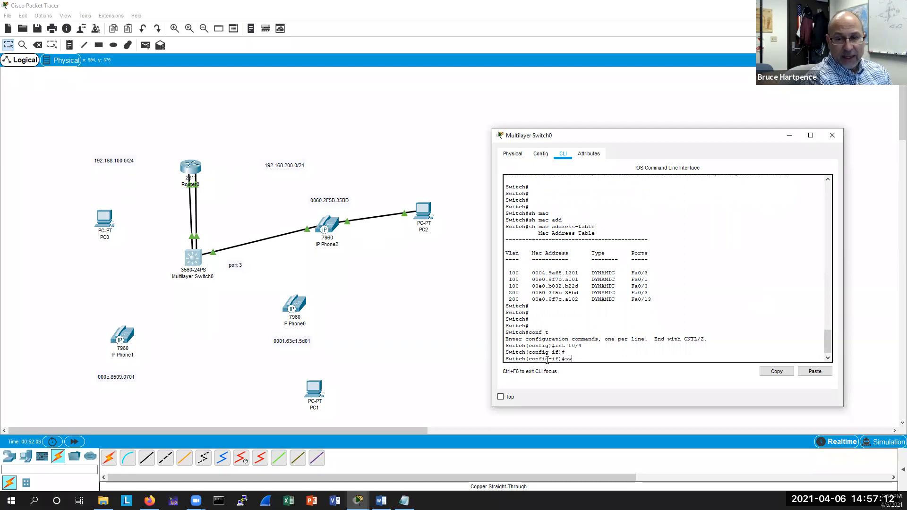
{"action": "type", "text": "sw"}
{"action": "key", "text": "Tab"}
{"action": "type", "text": "voi"}
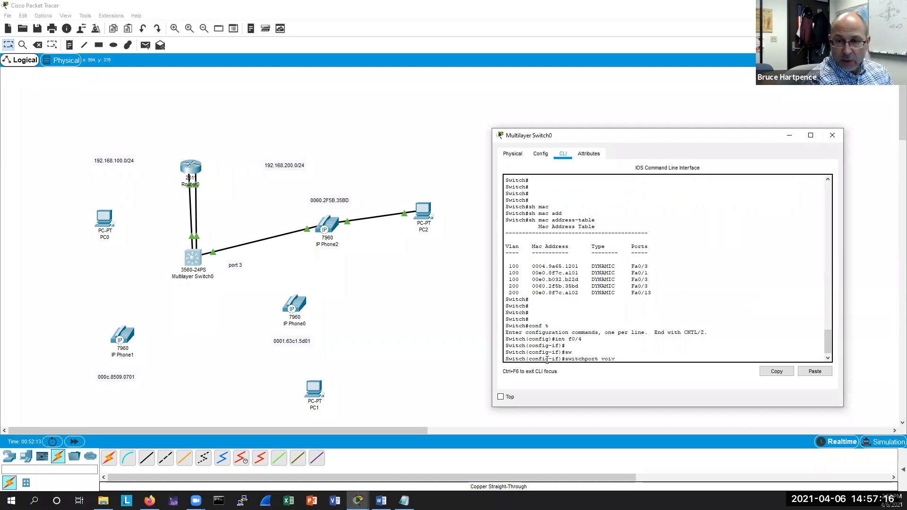
{"action": "type", "text": "v"}
{"action": "key", "text": "BackSpace"}
{"action": "type", "text": "ce"}
{"action": "key", "text": "Tab"}
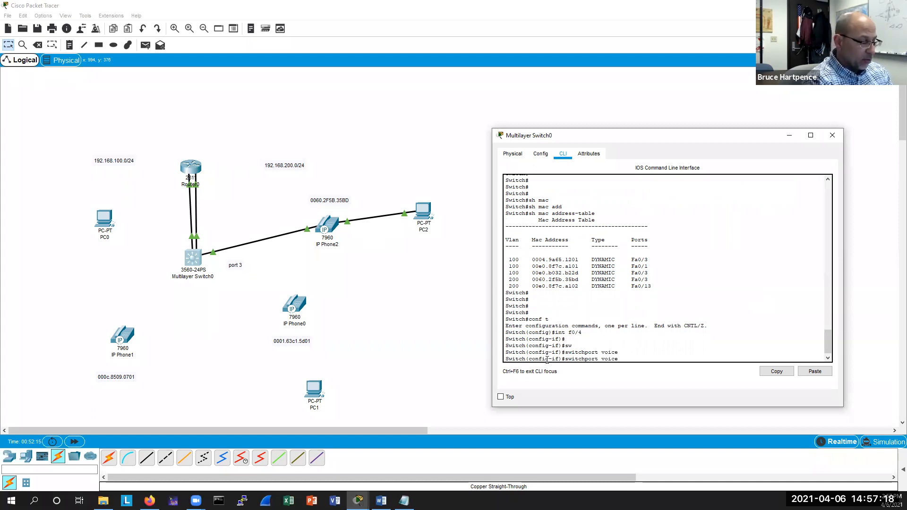
{"action": "type", "text": "vlan 200"}
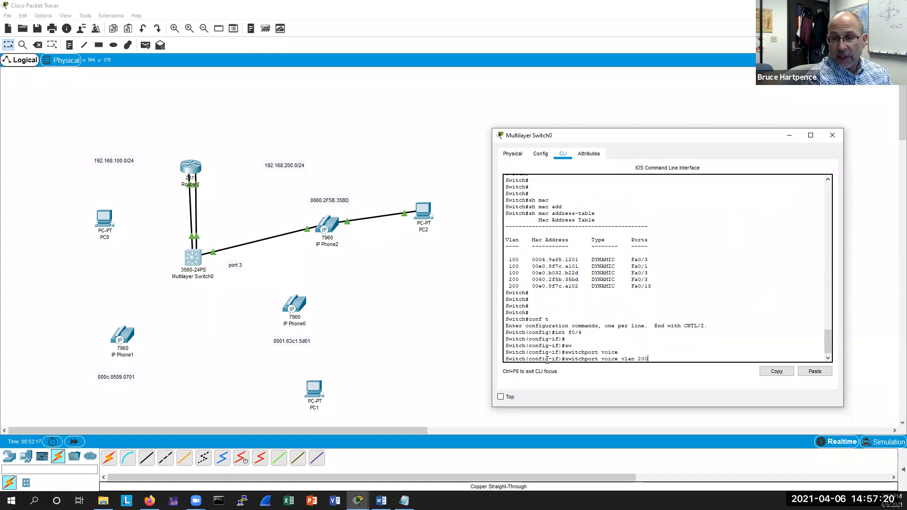
{"action": "key", "text": "Return"}
{"action": "key", "text": "Return"}
{"action": "key", "text": "Return"}
Assign voice VLAN 200 to interface Fa0/5 and enable spanning-tree portfast on it.
{"action": "type", "text": "int f0/"}
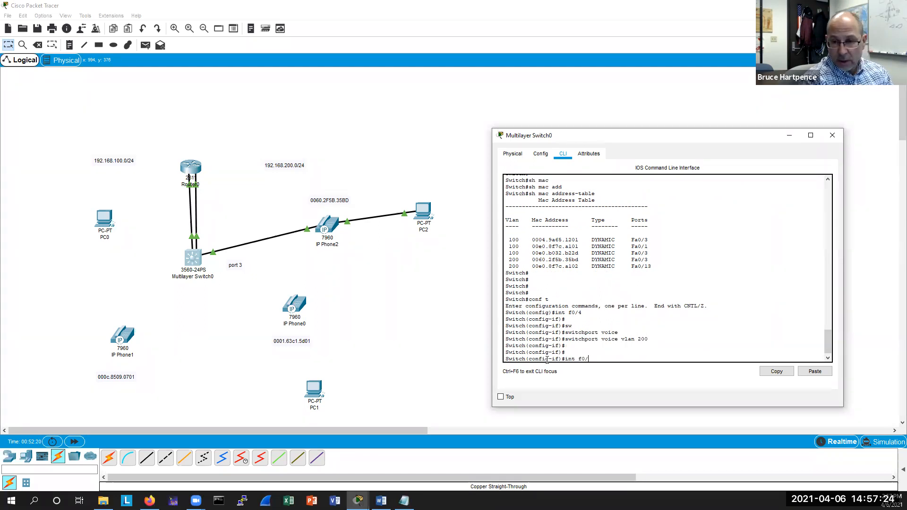
{"action": "type", "text": "45"}
{"action": "key", "text": "Return"}
{"action": "key", "text": "Up"}
{"action": "key", "text": "Up"}
{"action": "key", "text": "Return"}
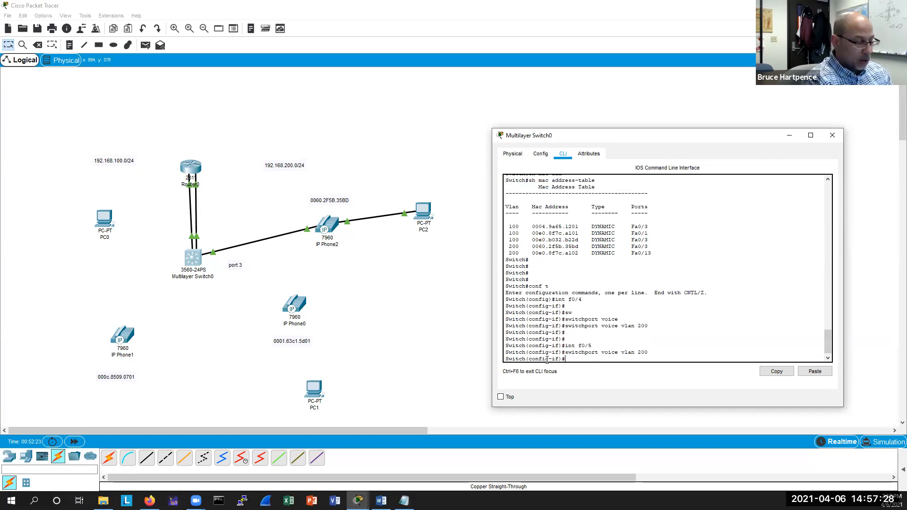
{"action": "type", "text": "span"}
{"action": "key", "text": "Tab"}
{"action": "type", "text": "port"}
{"action": "key", "text": "Tab"}
{"action": "key", "text": "Return"}
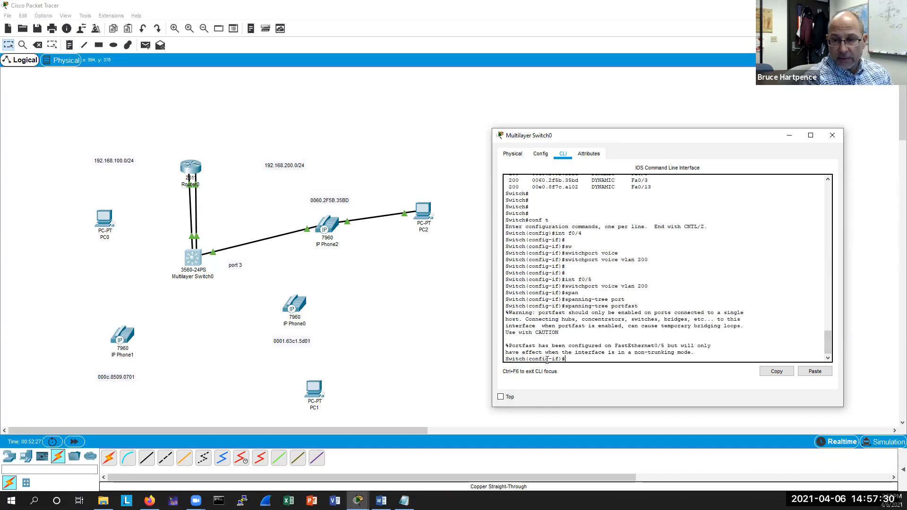
Enable spanning-tree portfast on interface Fa0/4.
{"action": "key", "text": "Return"}
{"action": "key", "text": "Return"}
{"action": "key", "text": "Return"}
{"action": "type", "text": "int f0/5"}
{"action": "key", "text": "BackSpace"}
{"action": "type", "text": "4"}
{"action": "key", "text": "Return"}
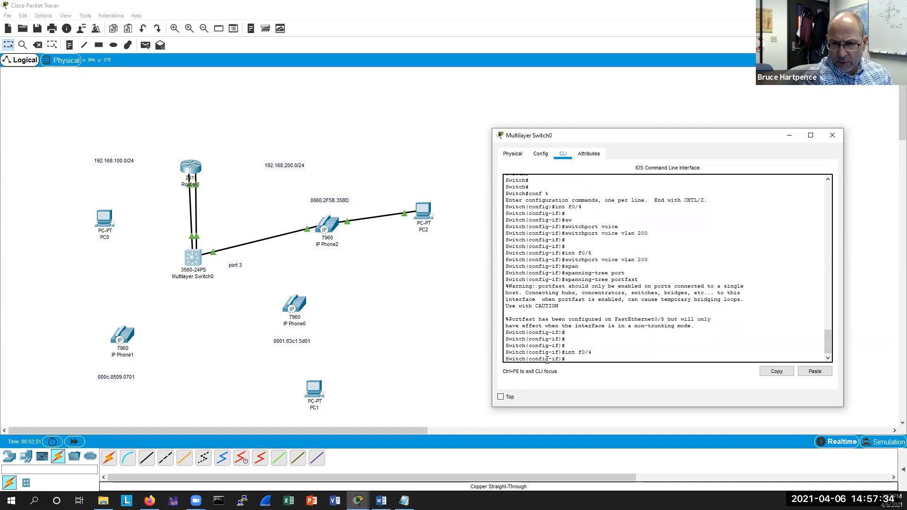
{"action": "key", "text": "Up"}
{"action": "key", "text": "Up"}
{"action": "key", "text": "Return"}
{"action": "key", "text": "Return"}
{"action": "key", "text": "Return"}
{"action": "key", "text": "Return"}
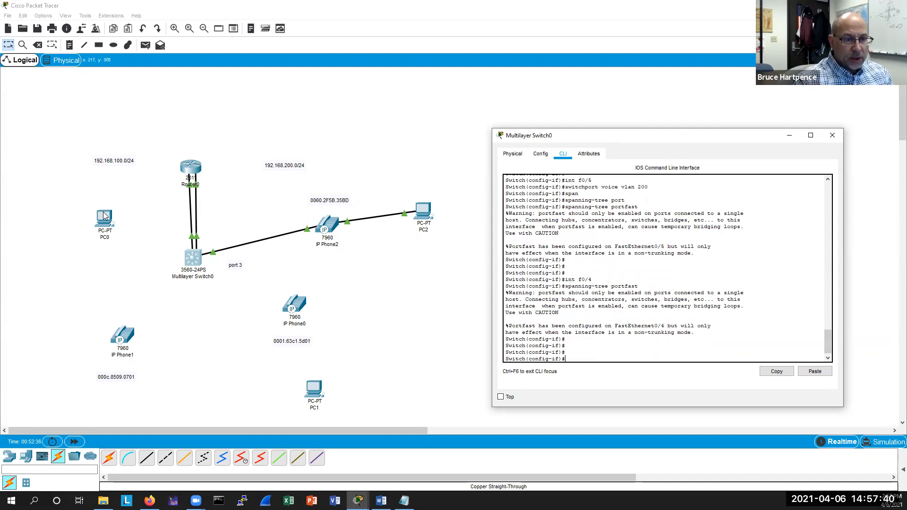
Move PC0 to the lower left and raise IP Phone1 and its MAC address label.
{"action": "left_click_drag", "start_coordinate": [104, 213], "coordinate": [43, 326]}
{"action": "left_click_drag", "start_coordinate": [121, 336], "coordinate": [101, 310]}
{"action": "left_click_drag", "start_coordinate": [115, 377], "coordinate": [103, 349]}
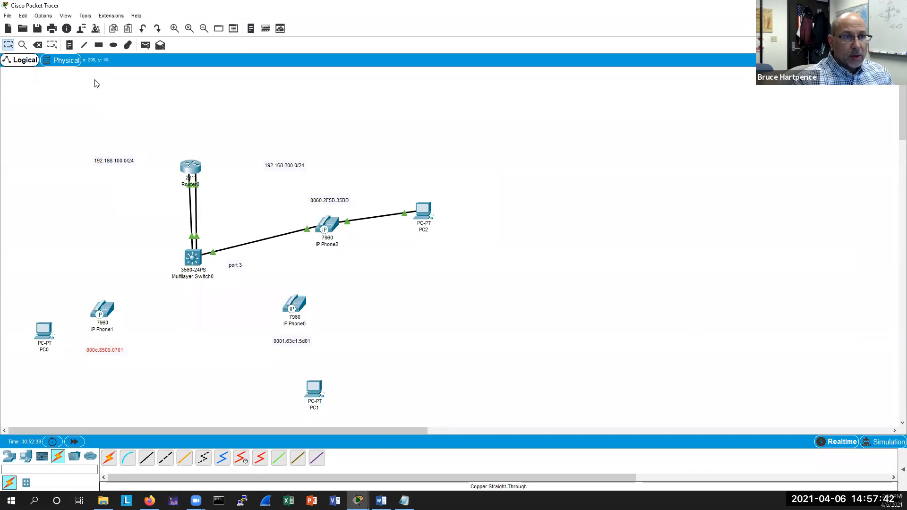
Connect IP Phone1's Switch port to the multilayer switch with a copper straight-through cable.
{"action": "left_click", "coordinate": [147, 457]}
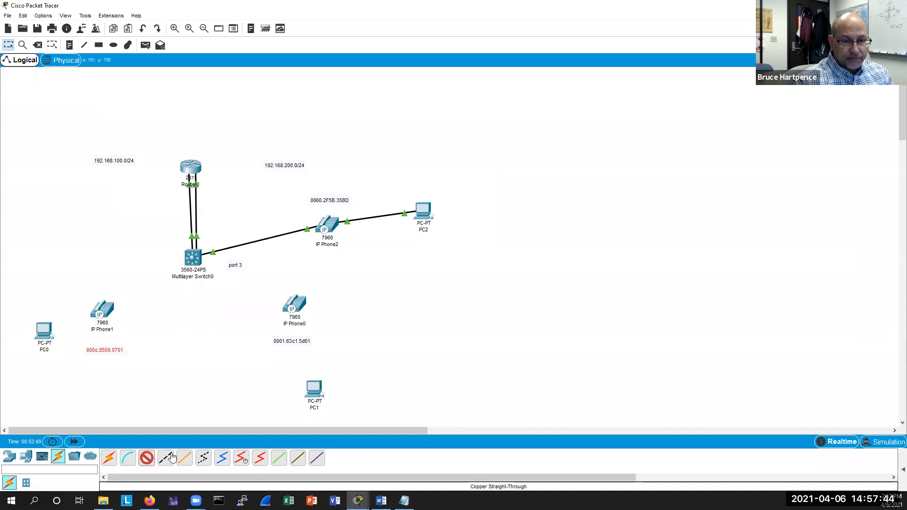
{"action": "left_click", "coordinate": [102, 309]}
{"action": "left_click", "coordinate": [120, 313]}
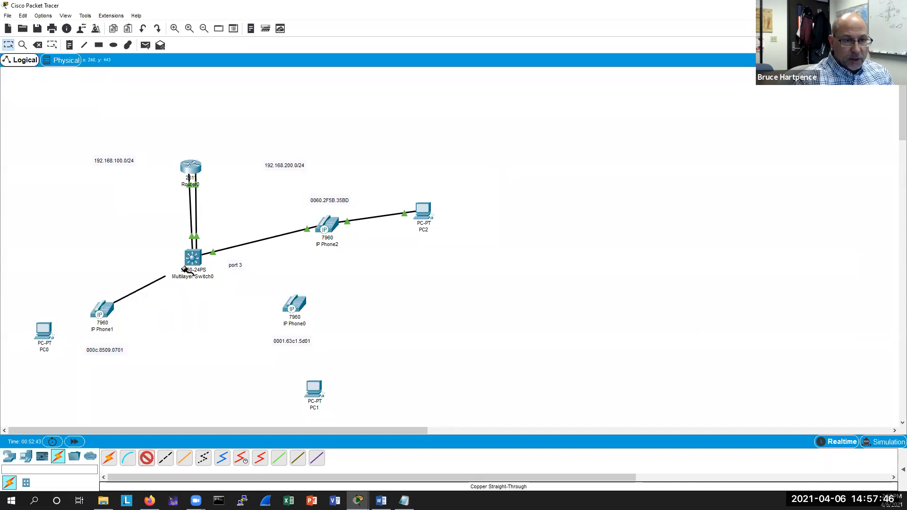
{"action": "left_click", "coordinate": [191, 259]}
{"action": "left_click", "coordinate": [210, 286]}
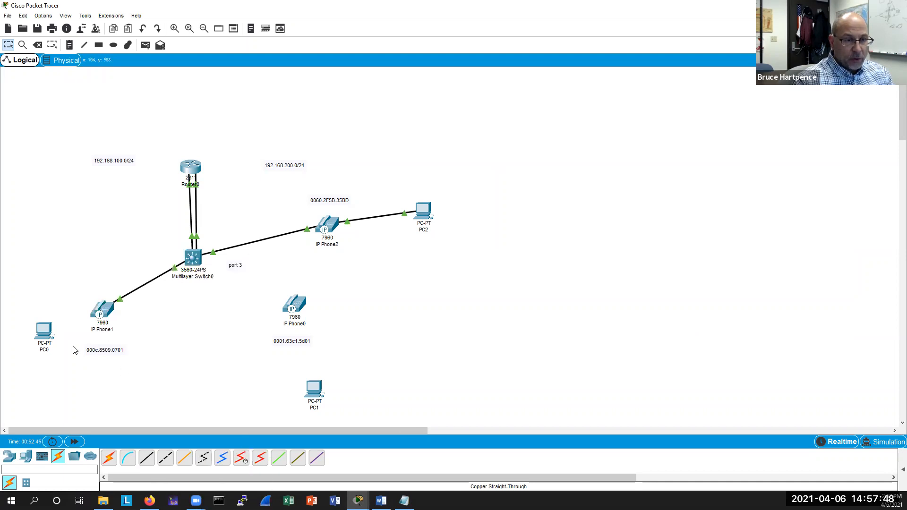
Connect PC0's FastEthernet0 to IP Phone1's PC port with a copper straight-through cable.
{"action": "left_click", "coordinate": [146, 458]}
{"action": "left_click", "coordinate": [45, 332]}
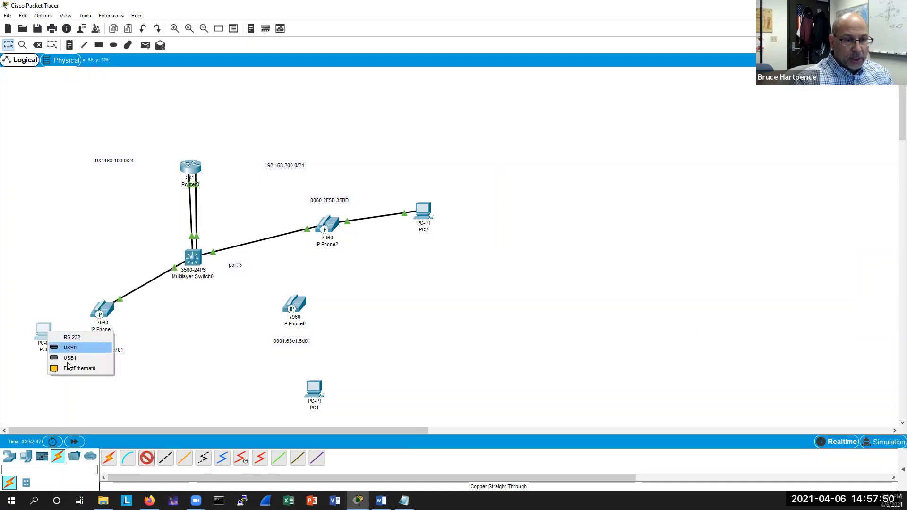
{"action": "left_click", "coordinate": [75, 372]}
{"action": "left_click", "coordinate": [97, 328]}
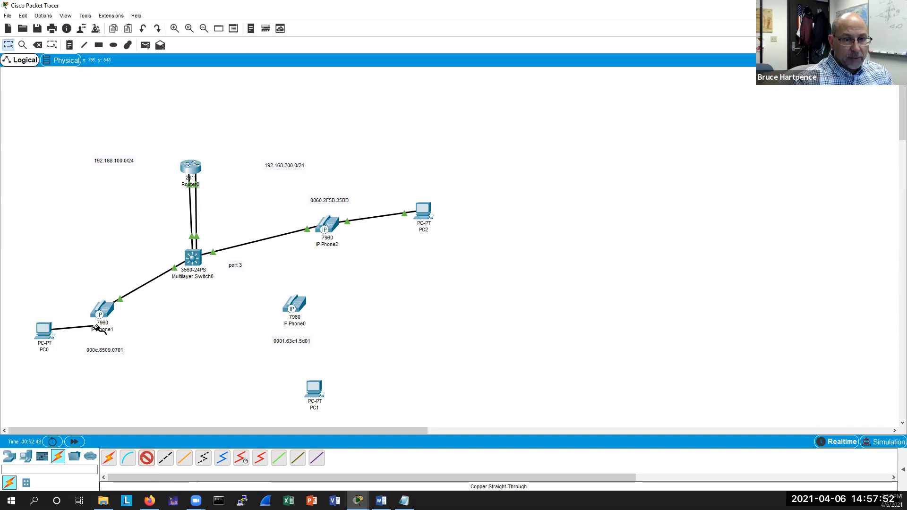
{"action": "left_click", "coordinate": [114, 351]}
Move IP Phone0 left, PC1 up to the right, and IP Phone0's MAC label beneath it.
{"action": "left_click_drag", "start_coordinate": [294, 305], "coordinate": [247, 319]}
{"action": "left_click_drag", "start_coordinate": [312, 382], "coordinate": [365, 332]}
{"action": "left_click_drag", "start_coordinate": [300, 345], "coordinate": [234, 360]}
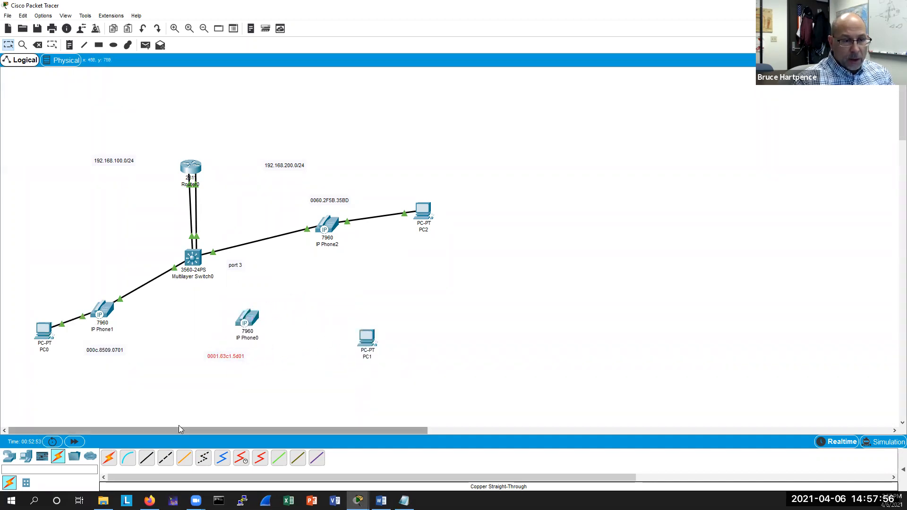
Connect the multilayer switch to IP Phone0's Switch port with a copper straight-through cable.
{"action": "left_click", "coordinate": [146, 457]}
{"action": "left_click", "coordinate": [186, 250]}
{"action": "left_click", "coordinate": [221, 290]}
{"action": "left_click", "coordinate": [246, 320]}
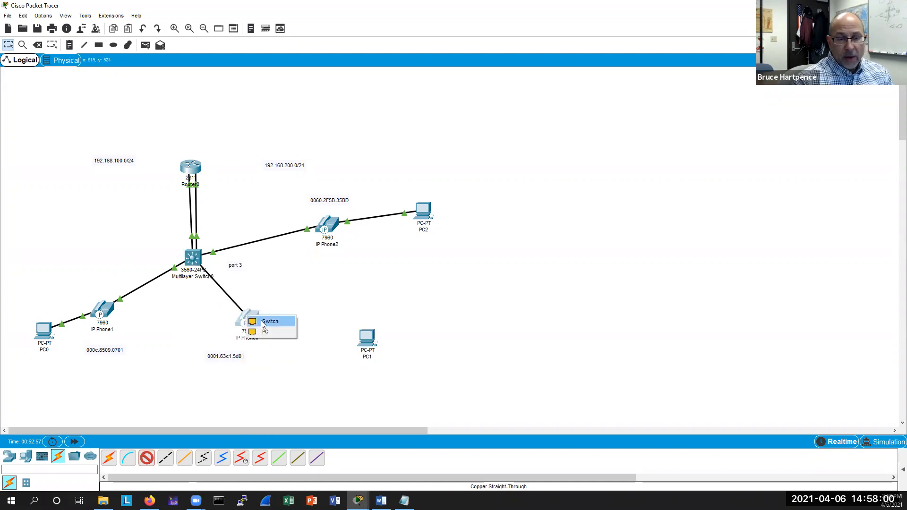
{"action": "left_click", "coordinate": [262, 317]}
Connect IP Phone0's PC port to PC1 with a copper straight-through cable.
{"action": "left_click", "coordinate": [147, 458]}
{"action": "left_click", "coordinate": [254, 320]}
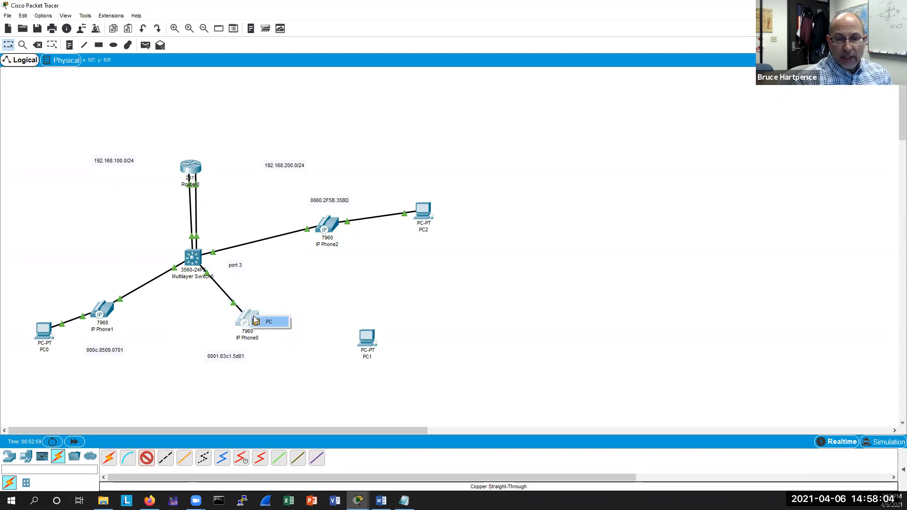
{"action": "left_click", "coordinate": [268, 322]}
{"action": "left_click", "coordinate": [367, 337]}
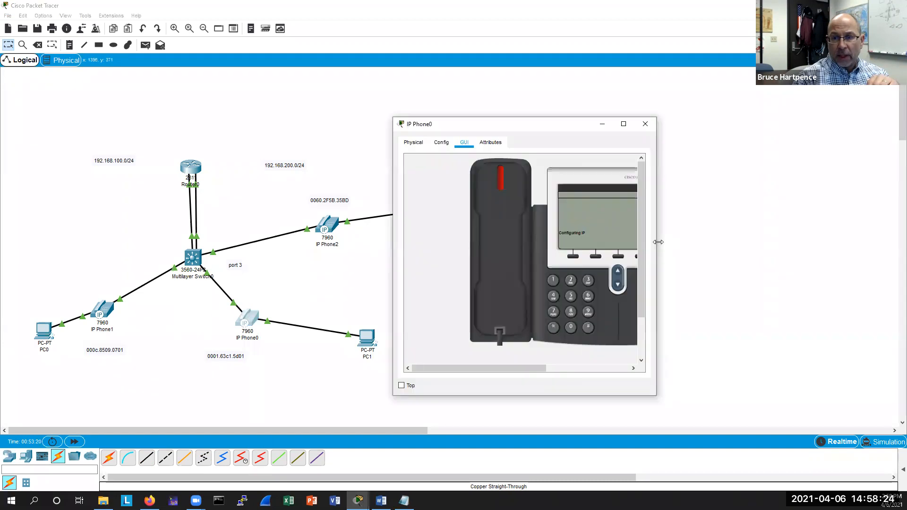
Open IP Phone1's display, widen the window to check its status, and close it.
{"action": "left_click", "coordinate": [102, 310]}
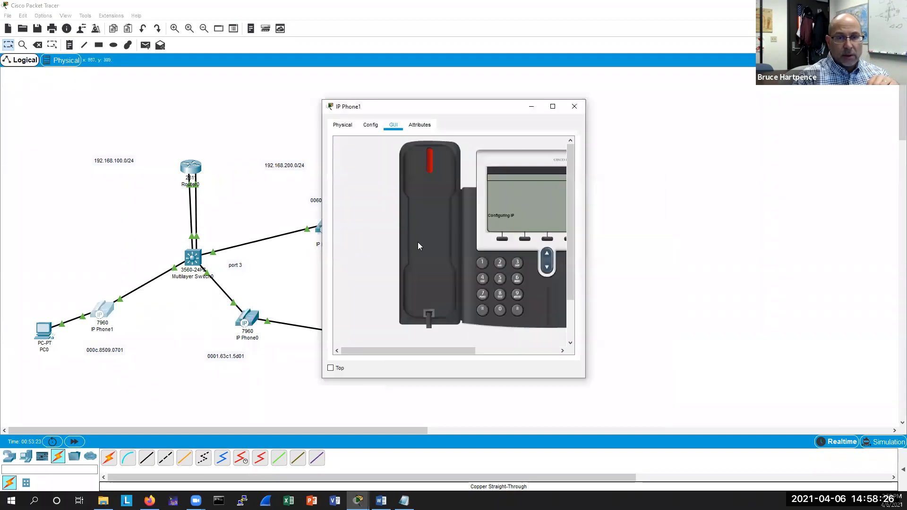
{"action": "left_click_drag", "start_coordinate": [585, 213], "coordinate": [653, 214]}
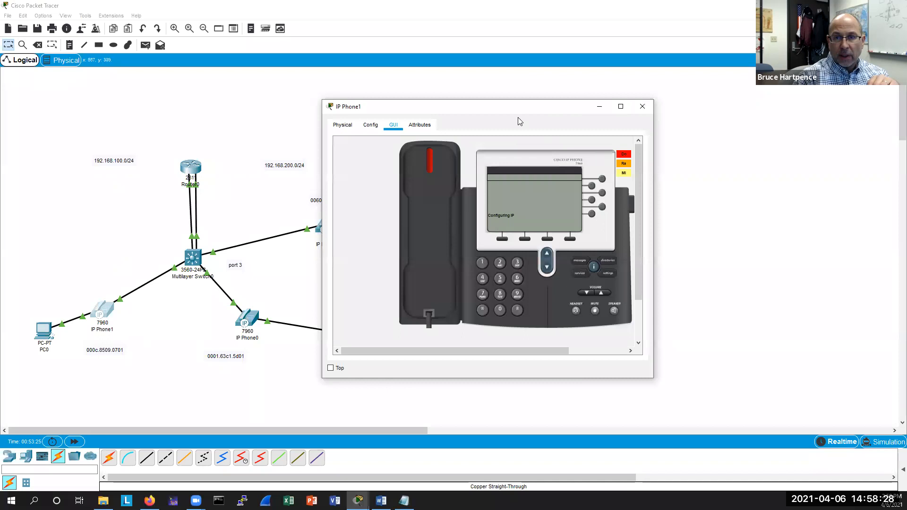
{"action": "left_click", "coordinate": [466, 306]}
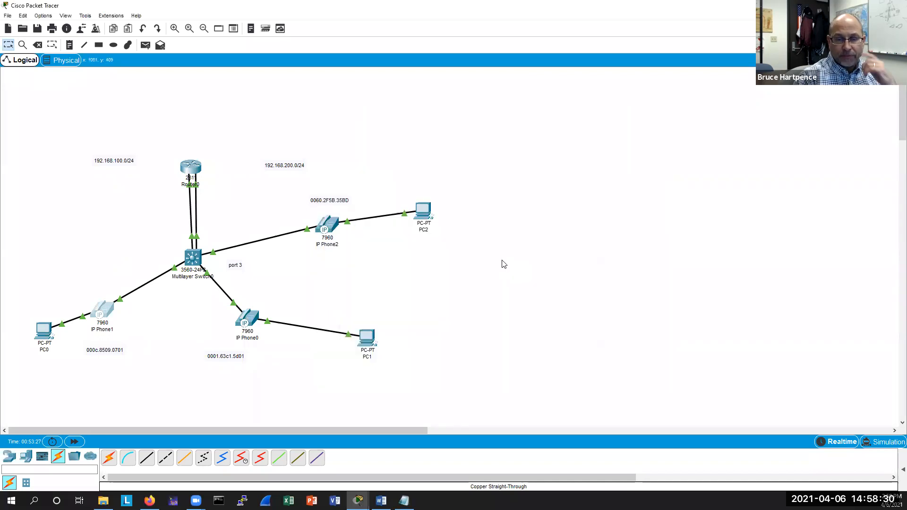
Open PC1's global settings, select DHCP for the IPv4 gateway, and close the window.
{"action": "left_click", "coordinate": [371, 337]}
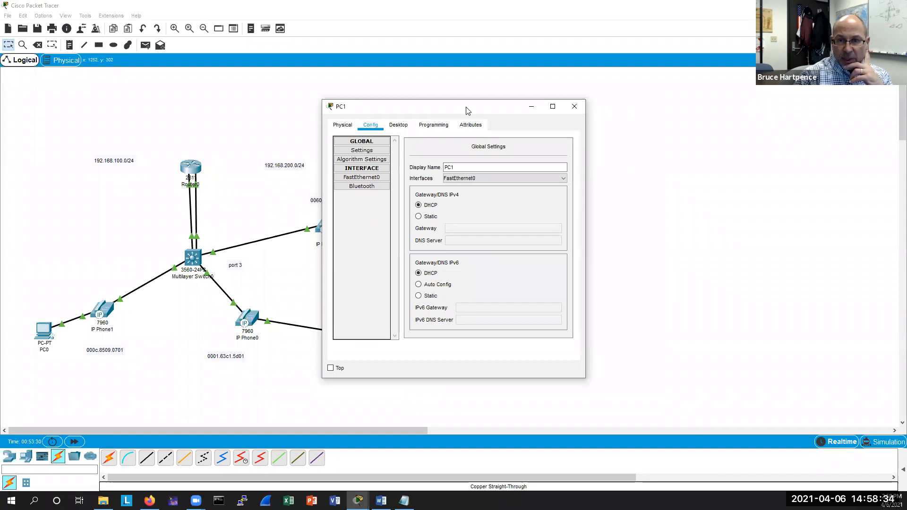
{"action": "left_click_drag", "start_coordinate": [466, 107], "coordinate": [629, 136]}
{"action": "left_click", "coordinate": [524, 205]}
{"action": "left_click", "coordinate": [737, 134]}
Open PC0's configuration and view its FastEthernet0 interface settings.
{"action": "left_click", "coordinate": [44, 331]}
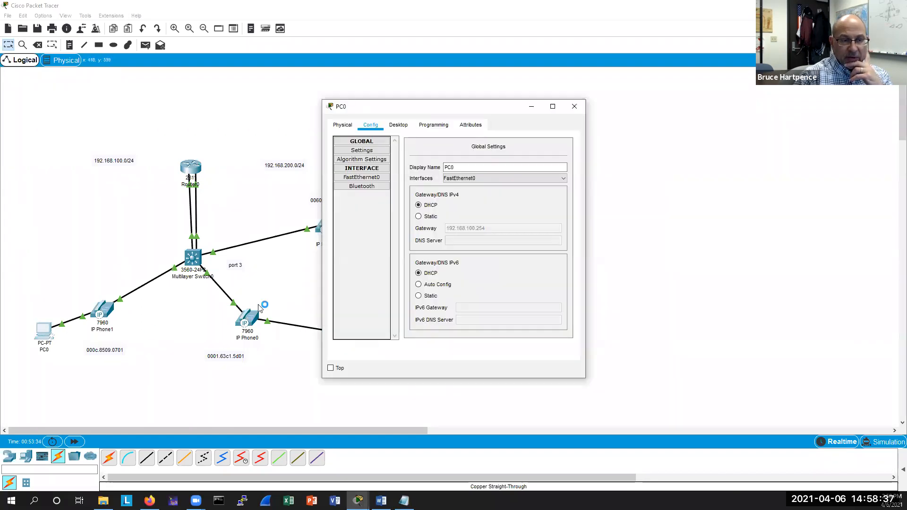
{"action": "left_click", "coordinate": [359, 177]}
{"action": "left_click_drag", "start_coordinate": [491, 107], "coordinate": [605, 125]}
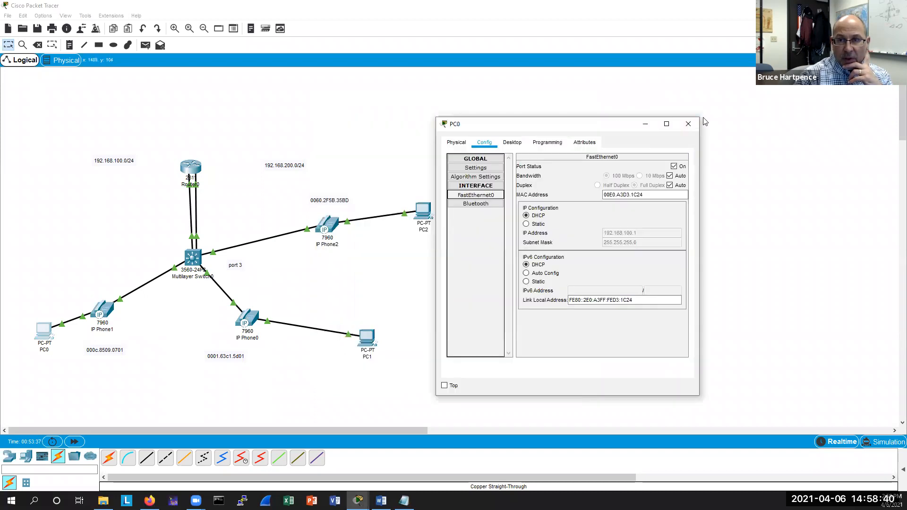
Close PC0's window and inspect PC2's FastEthernet0 IP configuration, then close PC2's window.
{"action": "left_click", "coordinate": [688, 124]}
{"action": "left_click", "coordinate": [425, 211]}
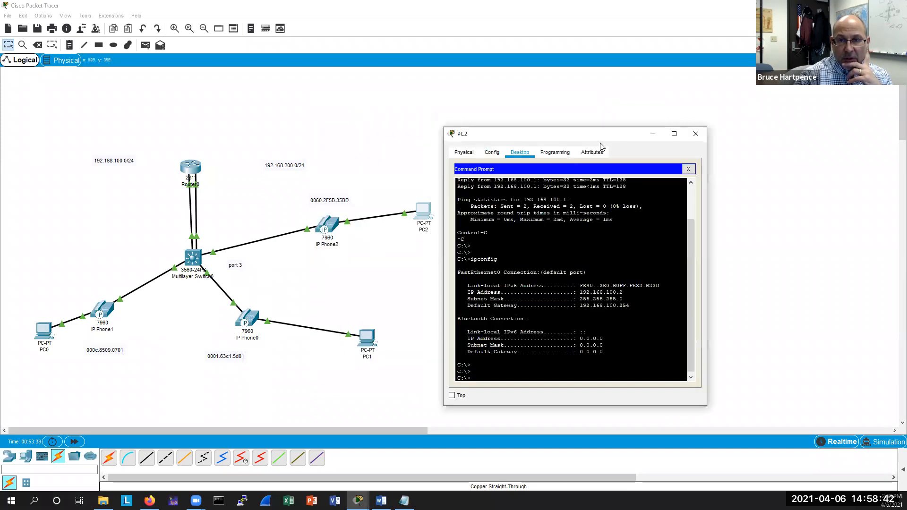
{"action": "left_click", "coordinate": [469, 155]}
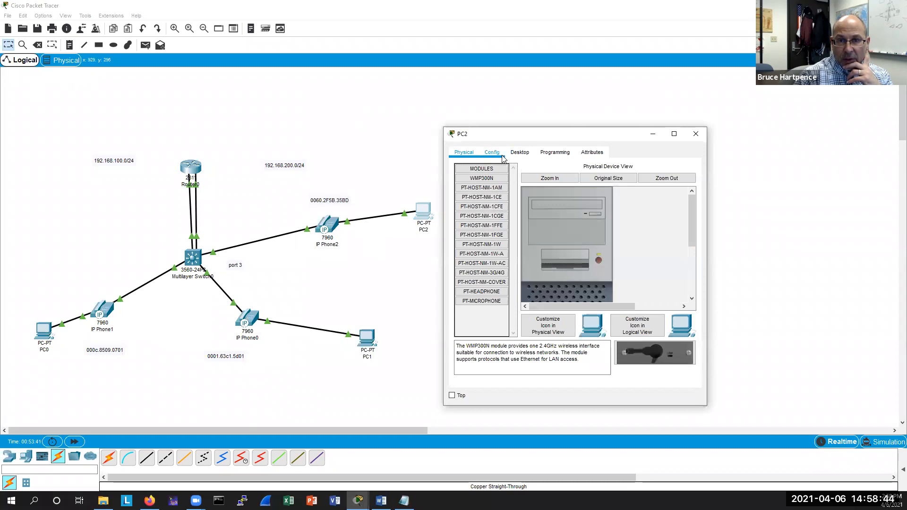
{"action": "left_click", "coordinate": [496, 153]}
{"action": "left_click", "coordinate": [488, 207]}
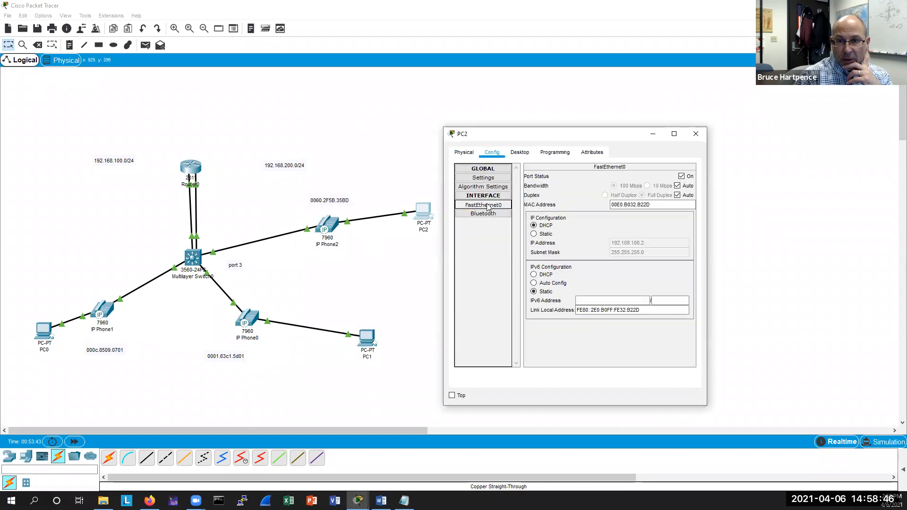
{"action": "left_click", "coordinate": [696, 133]}
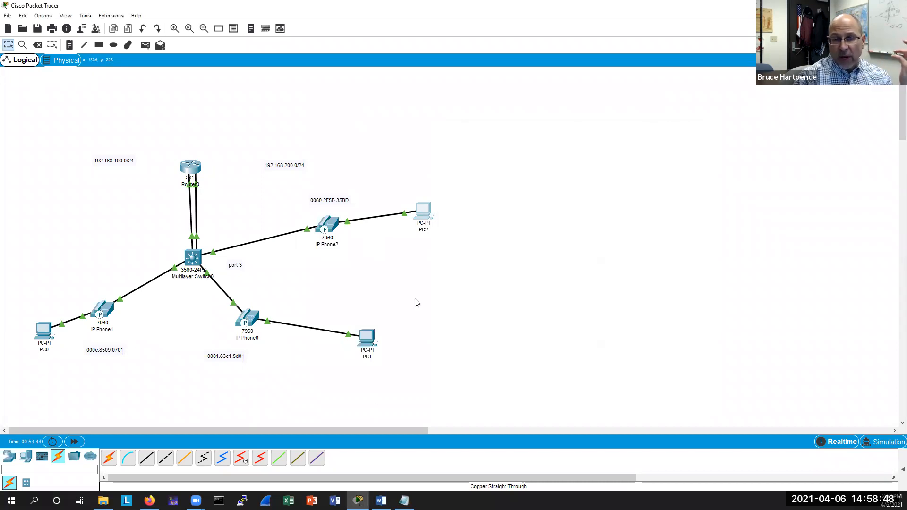
On Router0's CLI, exit telephony configuration mode and run sh ephone twice to check phone registration.
{"action": "left_click", "coordinate": [194, 171]}
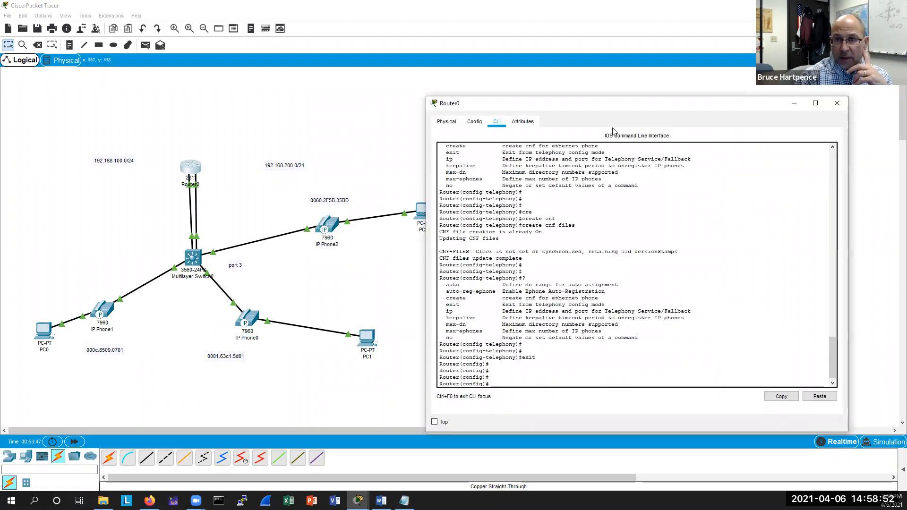
{"action": "left_click_drag", "start_coordinate": [612, 104], "coordinate": [607, 134]}
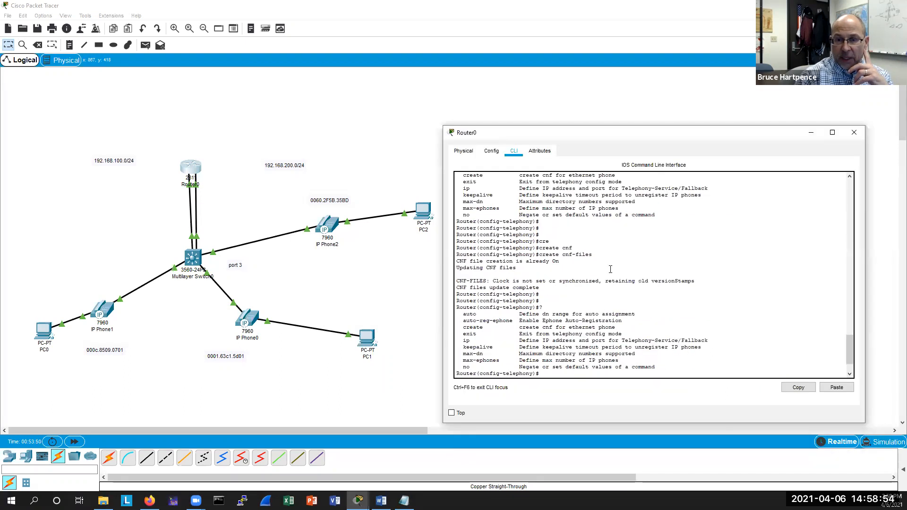
{"action": "key", "text": "Return"}
{"action": "key", "text": "Return"}
{"action": "type", "text": "exit"}
{"action": "key", "text": "Return"}
{"action": "key", "text": "Return"}
{"action": "key", "text": "Return"}
{"action": "key", "text": "Return"}
{"action": "key", "text": "ctrl+z"}
{"action": "key", "text": "Return"}
{"action": "key", "text": "Return"}
{"action": "type", "text": "sh ephone"}
{"action": "key", "text": "Return"}
{"action": "key", "text": "Return"}
{"action": "key", "text": "Return"}
{"action": "key", "text": "Return"}
{"action": "key", "text": "Return"}
{"action": "key", "text": "Return"}
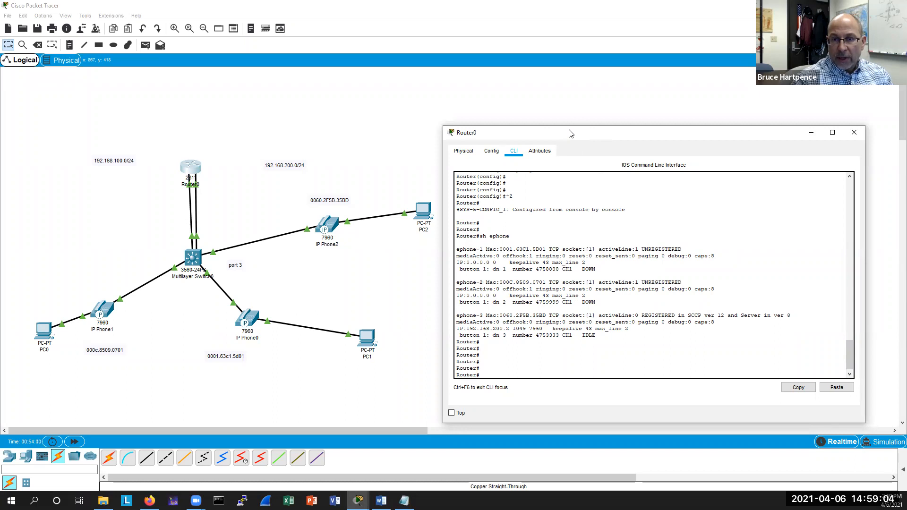
{"action": "left_click_drag", "start_coordinate": [569, 127], "coordinate": [570, 107]}
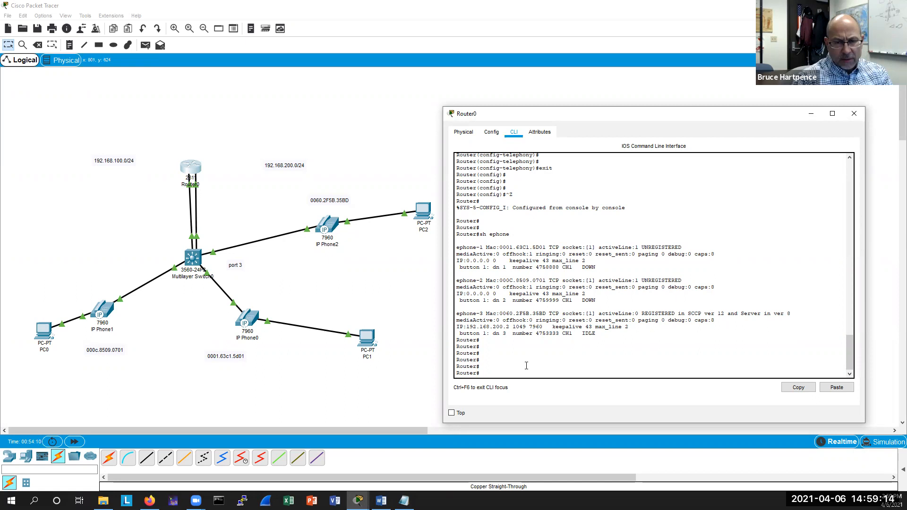
{"action": "key", "text": "Up"}
{"action": "key", "text": "Return"}
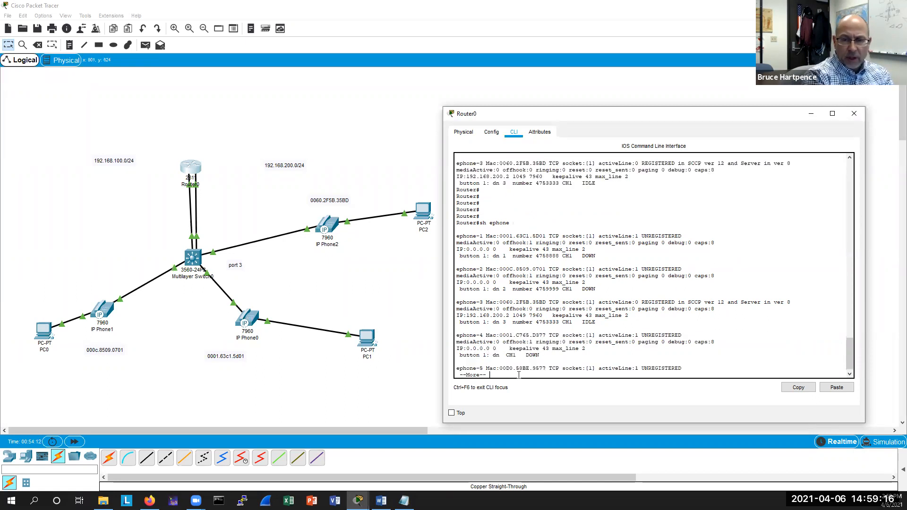
{"action": "key", "text": "space"}
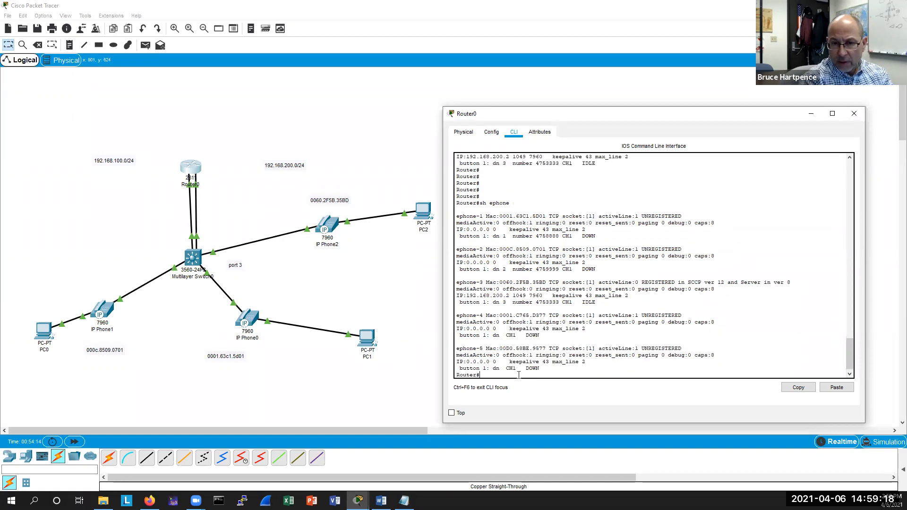
Open Multilayer Switch0's CLI, leave configuration mode, and display the running configuration with sh run.
{"action": "left_click", "coordinate": [192, 257]}
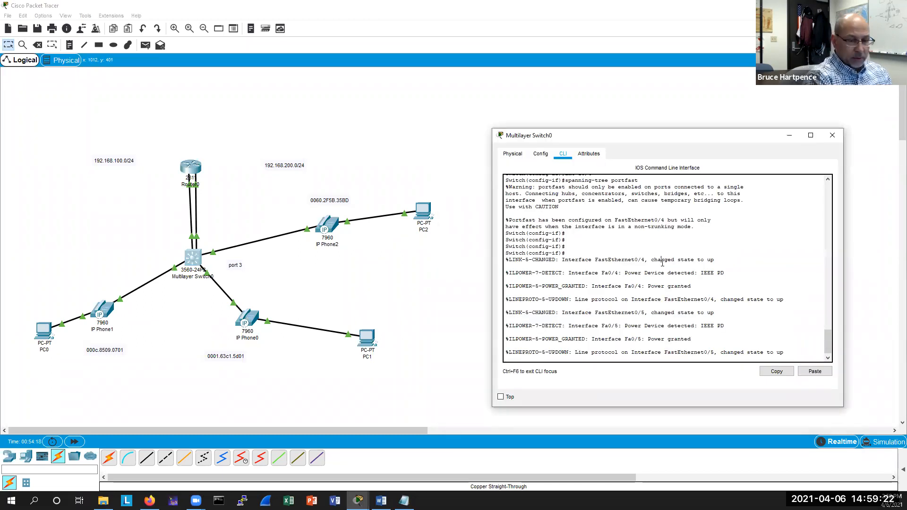
{"action": "key", "text": "Return"}
{"action": "key", "text": "Return"}
{"action": "key", "text": "Return"}
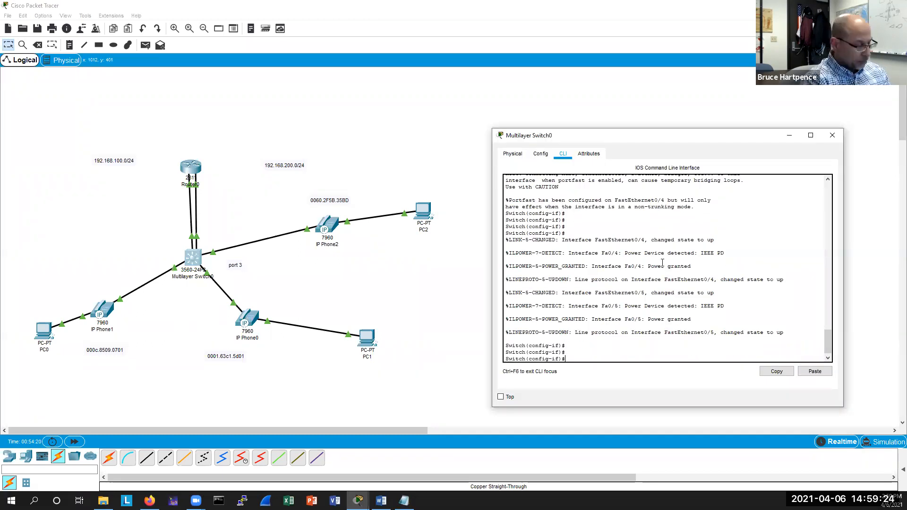
{"action": "key", "text": "ctrl+z"}
{"action": "key", "text": "Return"}
{"action": "key", "text": "Return"}
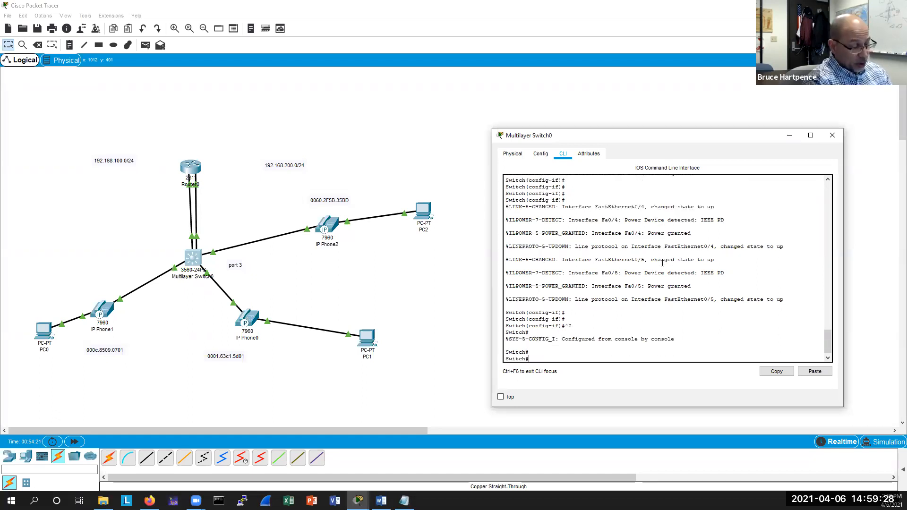
{"action": "key", "text": "Return"}
{"action": "type", "text": "sh run"}
{"action": "key", "text": "Return"}
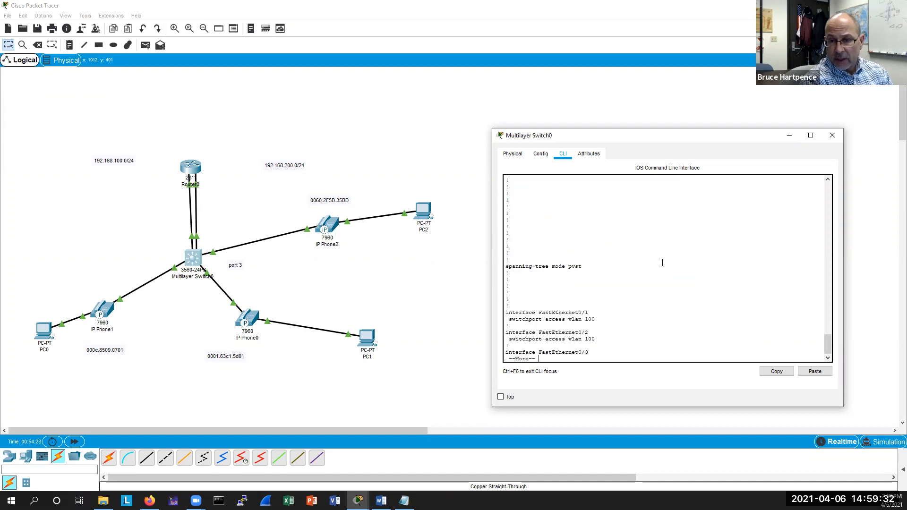
{"action": "key", "text": "Return"}
{"action": "key", "text": "Return"}
{"action": "key", "text": "Return"}
{"action": "key", "text": "Return"}
{"action": "key", "text": "Return"}
{"action": "key", "text": "Return"}
{"action": "key", "text": "Return"}
{"action": "key", "text": "Return"}
{"action": "key", "text": "Return"}
{"action": "key", "text": "Return"}
{"action": "key", "text": "Return"}
{"action": "key", "text": "Return"}
{"action": "key", "text": "Return"}
{"action": "key", "text": "Return"}
{"action": "key", "text": "Return"}
{"action": "key", "text": "Return"}
{"action": "key", "text": "Return"}
{"action": "key", "text": "Return"}
{"action": "key", "text": "Return"}
{"action": "key", "text": "Return"}
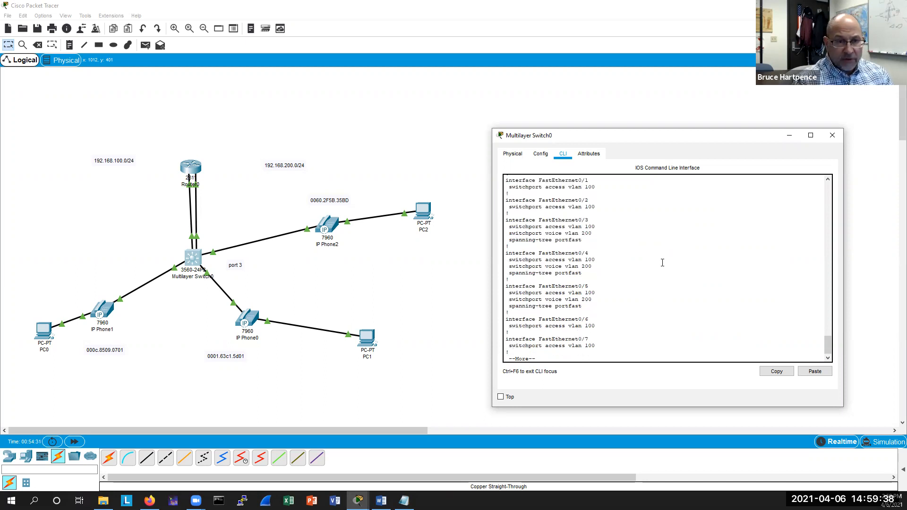
Reconnect IP Phone2's cable to the multilayer switch's Fa0/3 port.
{"action": "left_click", "coordinate": [213, 253]}
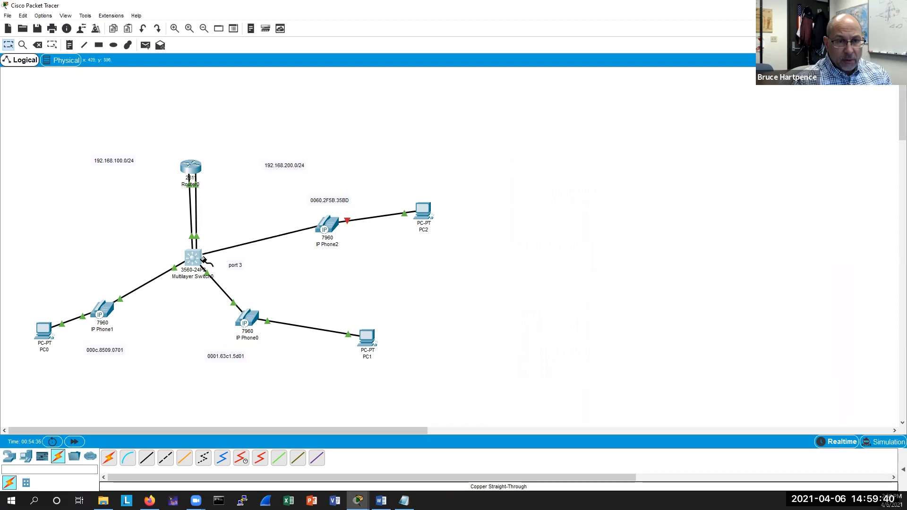
{"action": "left_click", "coordinate": [202, 258]}
{"action": "left_click", "coordinate": [225, 283]}
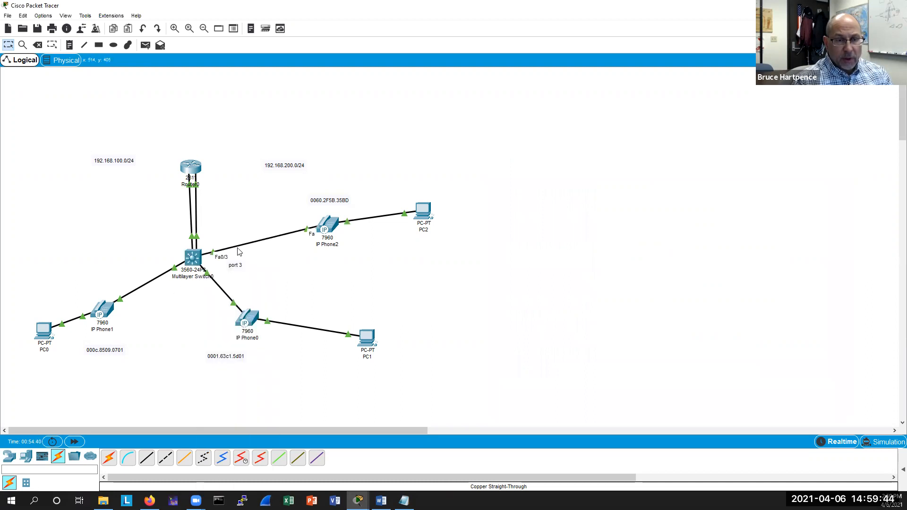
Review the switch's FastEthernet0/3 access VLAN 100, voice VLAN 200 and portfast settings in the CLI.
{"action": "left_click", "coordinate": [192, 258]}
{"action": "scroll", "coordinate": [627, 237], "scroll_direction": "up", "scroll_amount": 3}
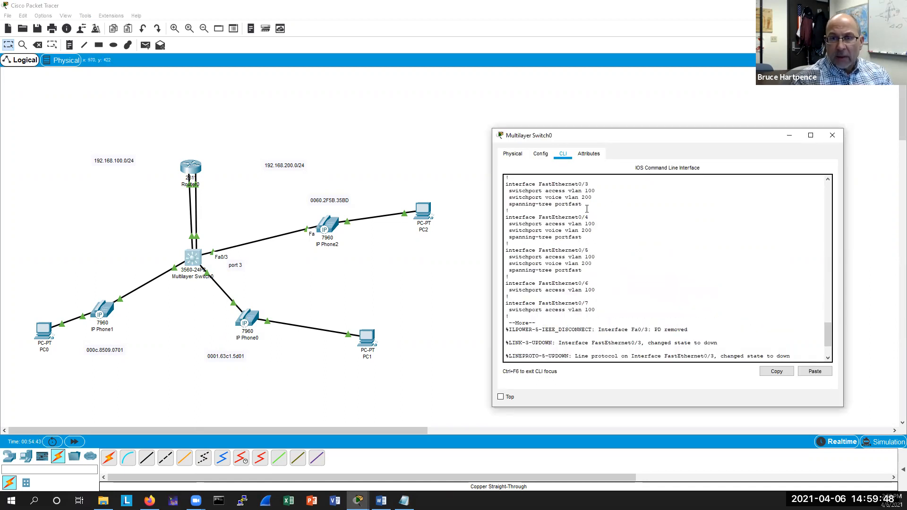
{"action": "left_click_drag", "start_coordinate": [586, 206], "coordinate": [506, 190]}
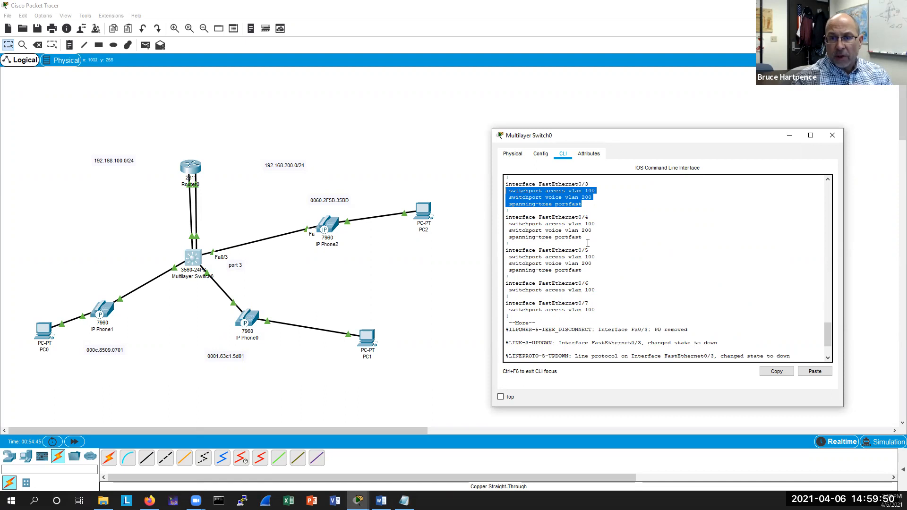
{"action": "left_click_drag", "start_coordinate": [586, 250], "coordinate": [585, 270]}
{"action": "left_click", "coordinate": [780, 306]}
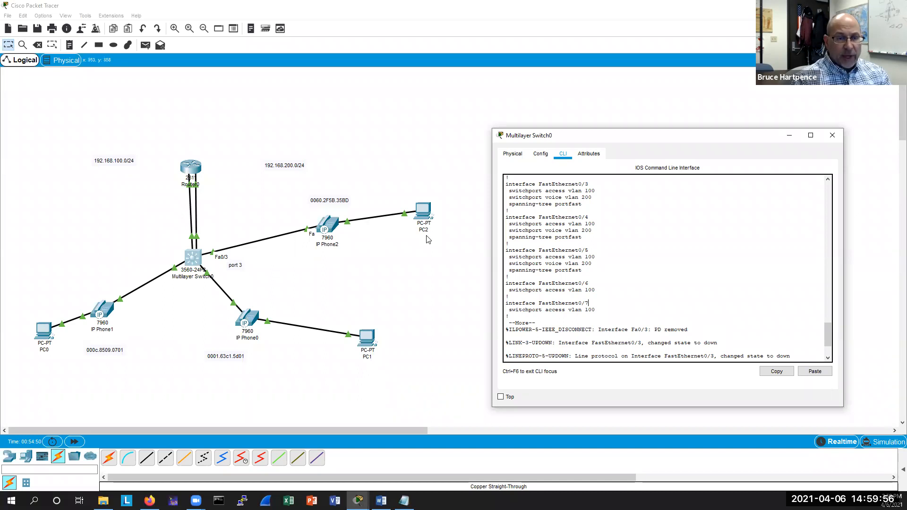
Open IP Phone2's display to check its IP configuration status, and close it.
{"action": "left_click", "coordinate": [327, 224]}
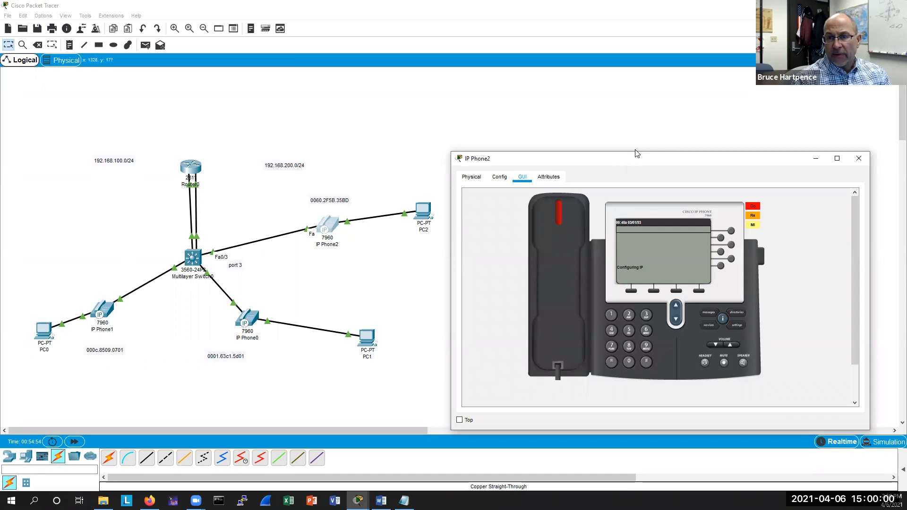
{"action": "left_click_drag", "start_coordinate": [635, 153], "coordinate": [667, 135]}
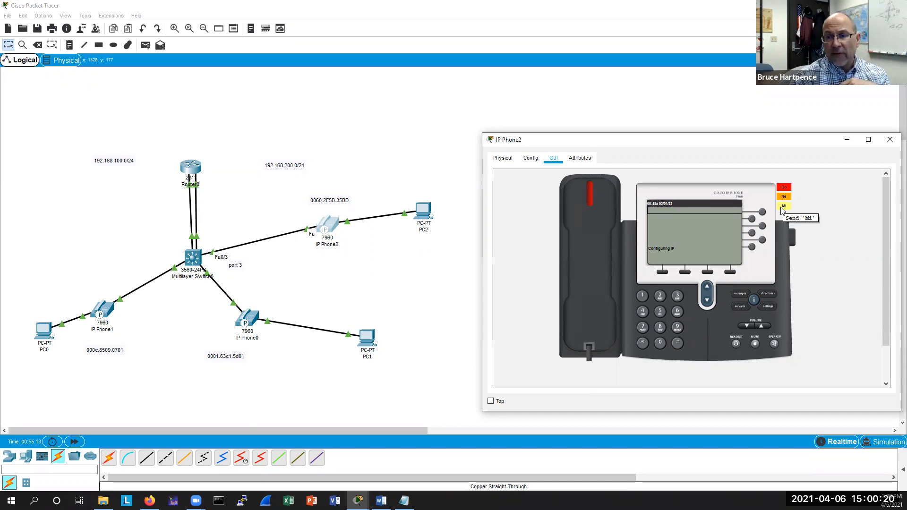
{"action": "left_click", "coordinate": [889, 140]}
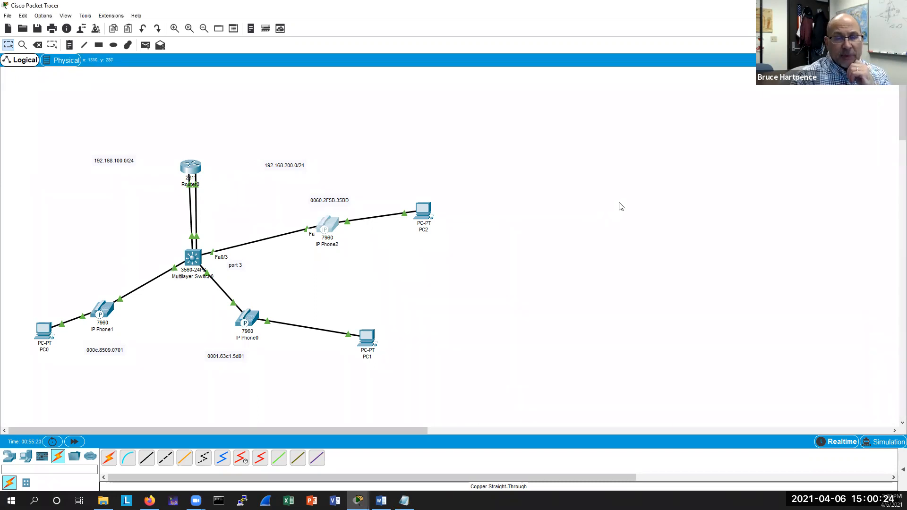